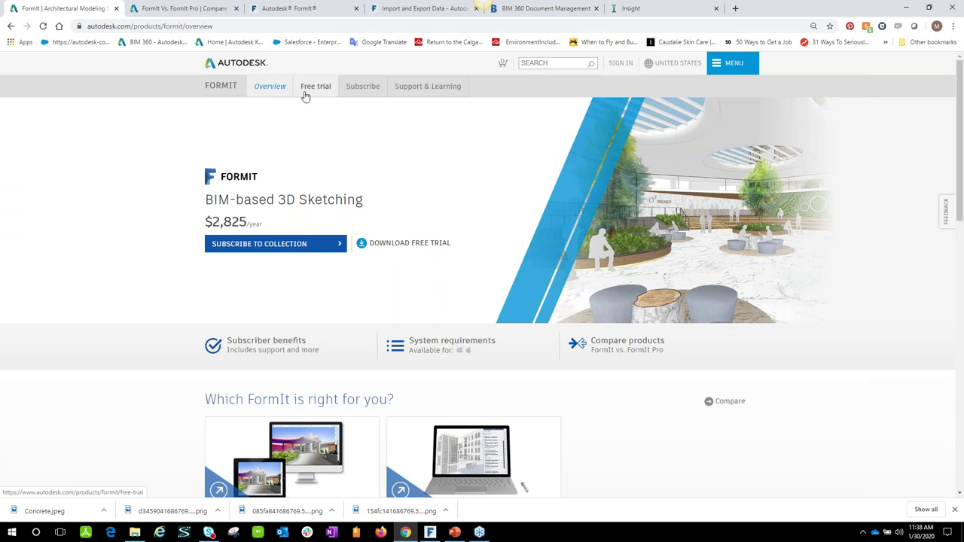
Open FormIt's Support & Learning page and browse the list of knowledge articles
left_click(412, 90)
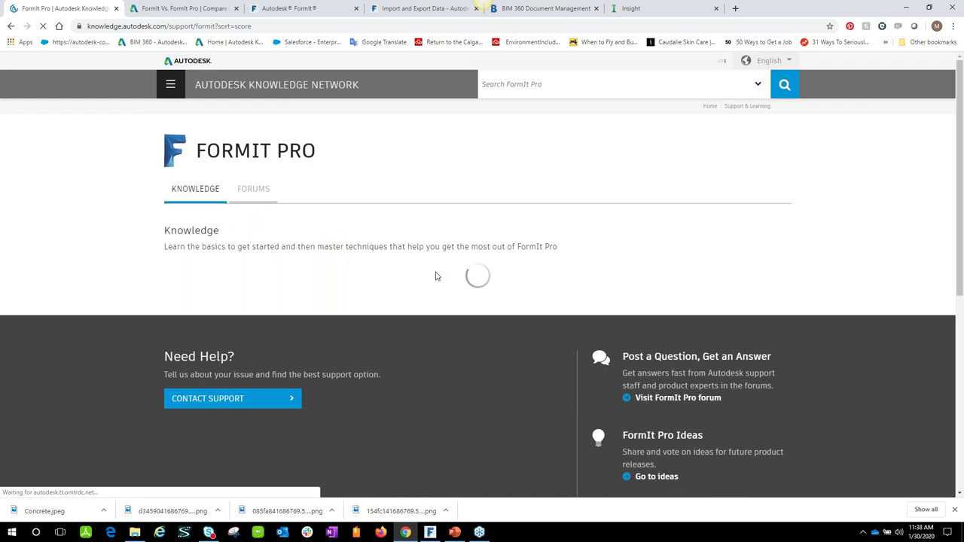
scroll(473, 305, "down", 10)
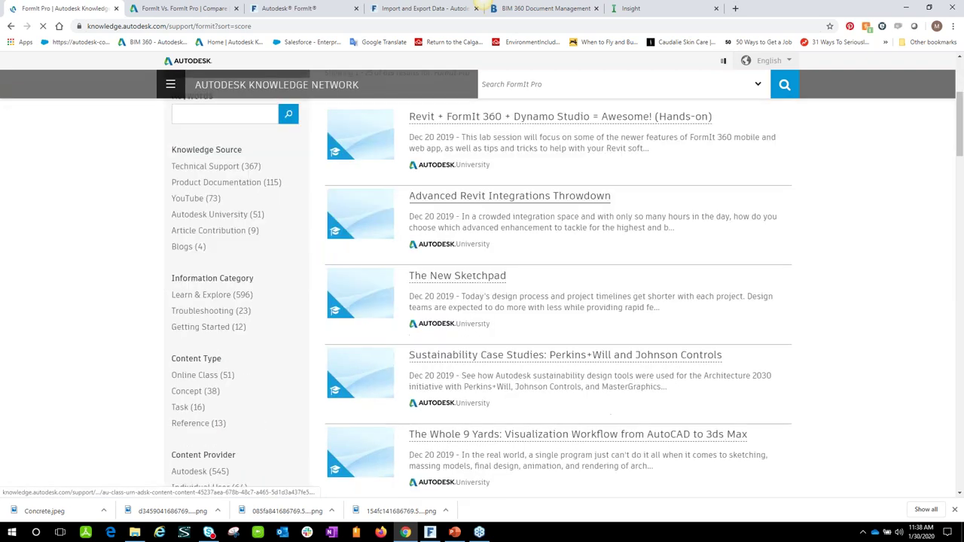
scroll(476, 338, "down", 4)
scroll(477, 338, "up", 4)
scroll(476, 338, "up", 10)
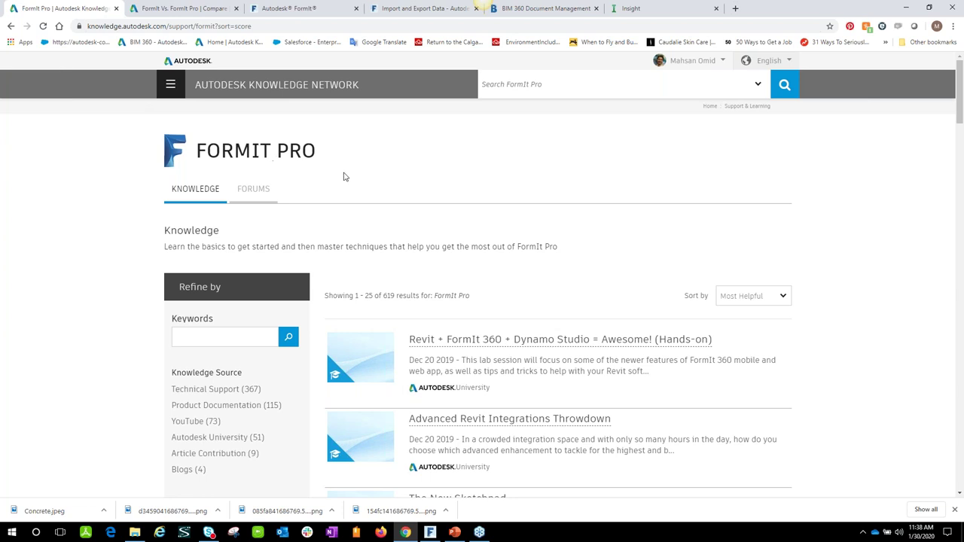
View the FormIt free trial page and review the FormIt vs. FormIt Pro feature comparison
left_click(11, 27)
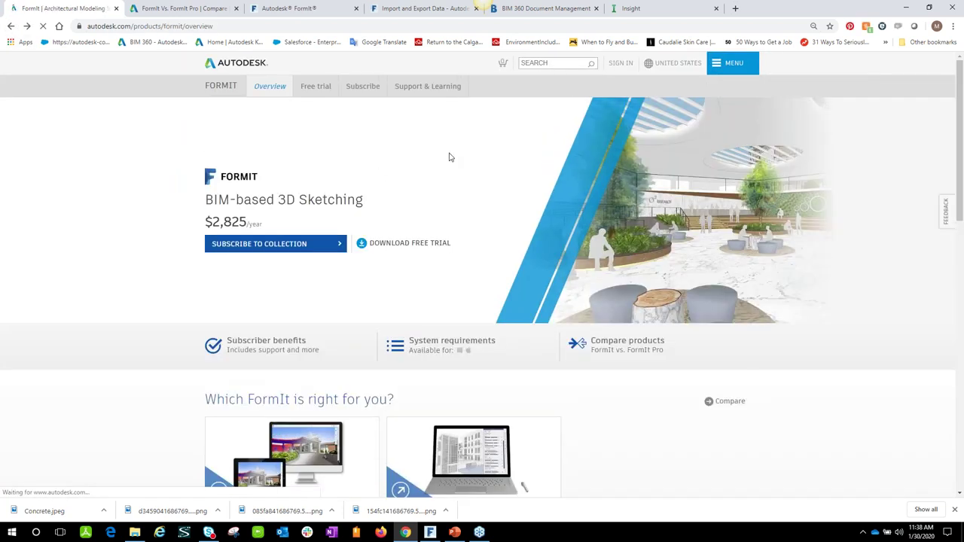
left_click(313, 91)
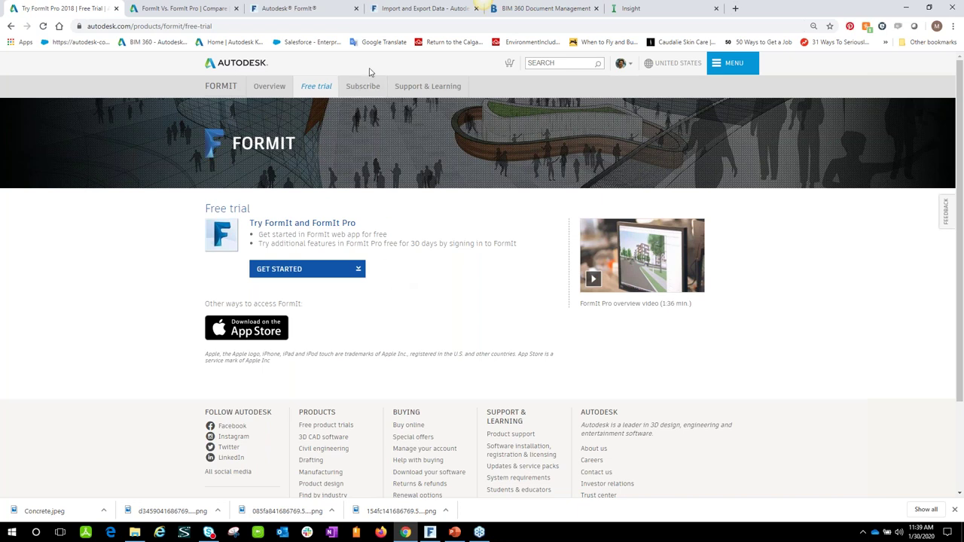
left_click(188, 9)
scroll(511, 299, "down", 2)
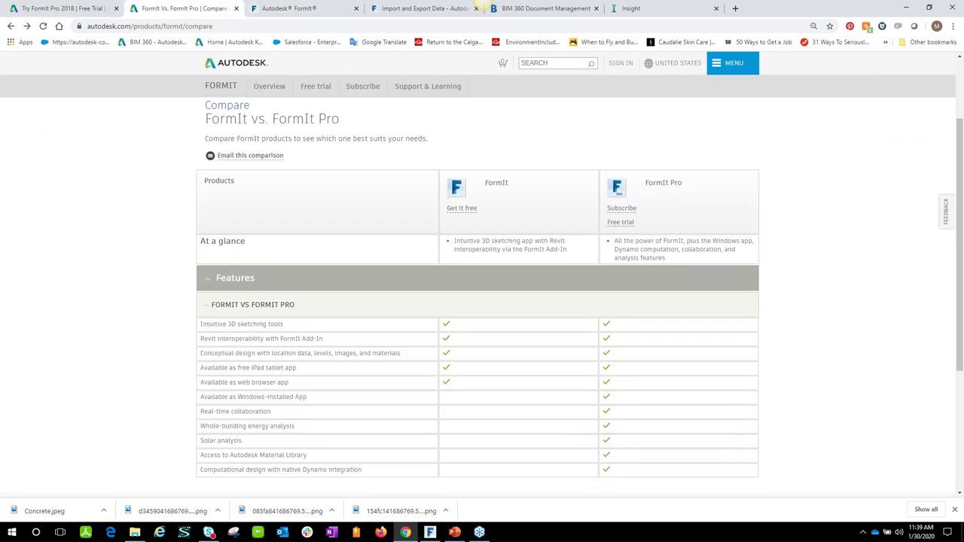
scroll(483, 301, "down", 1)
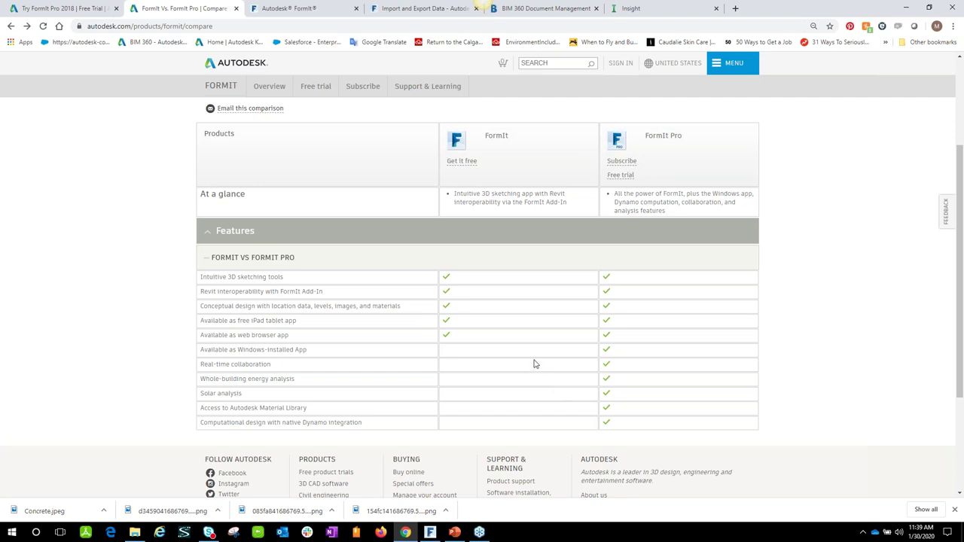
Look at the FormIt web app's workspace and switch to the FormIt desktop application
left_click(299, 10)
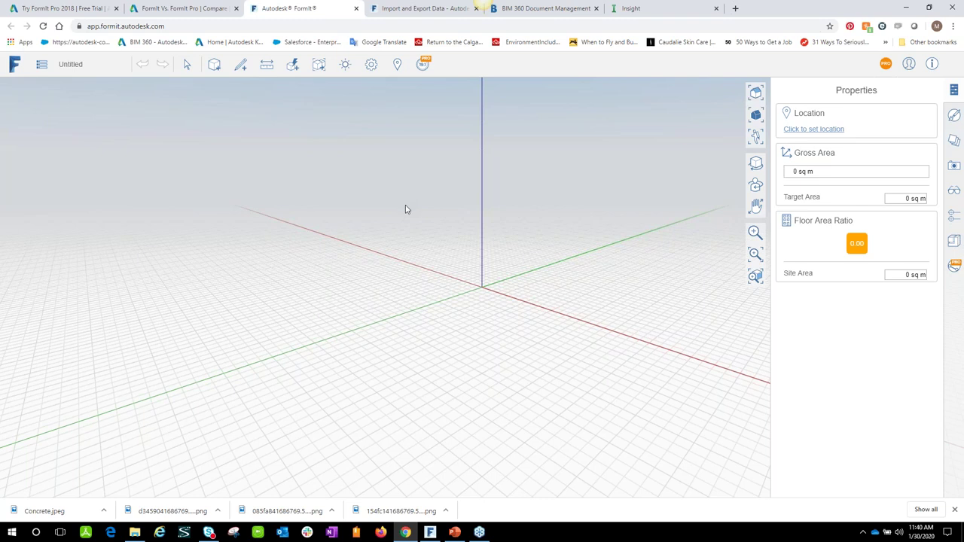
left_click(429, 532)
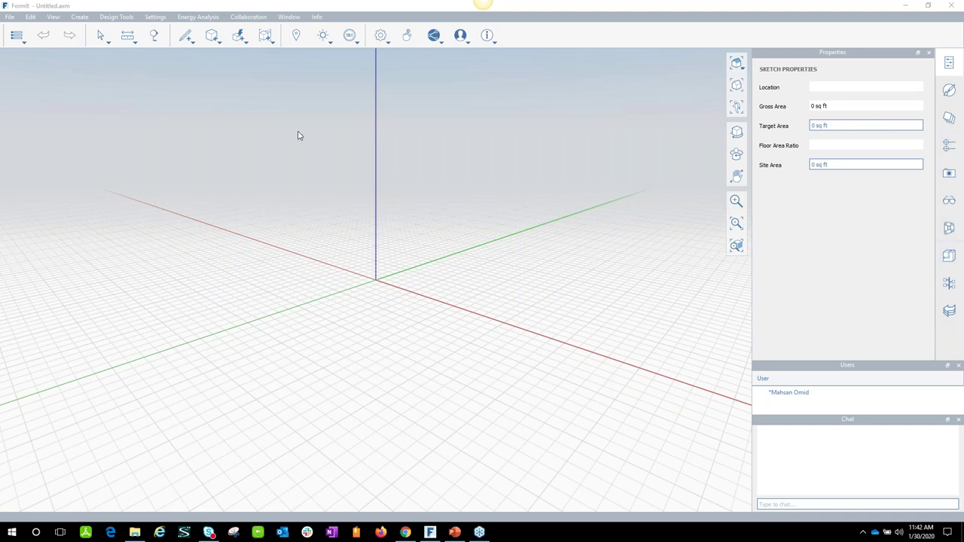
Draw two connected lines on the ground plane near the origin, the first 25 ft and the second 14 ft long
left_click(185, 36)
left_click(185, 61)
left_click(359, 319)
type("25")
key("Return")
type("14")
key("Return")
key("Escape")
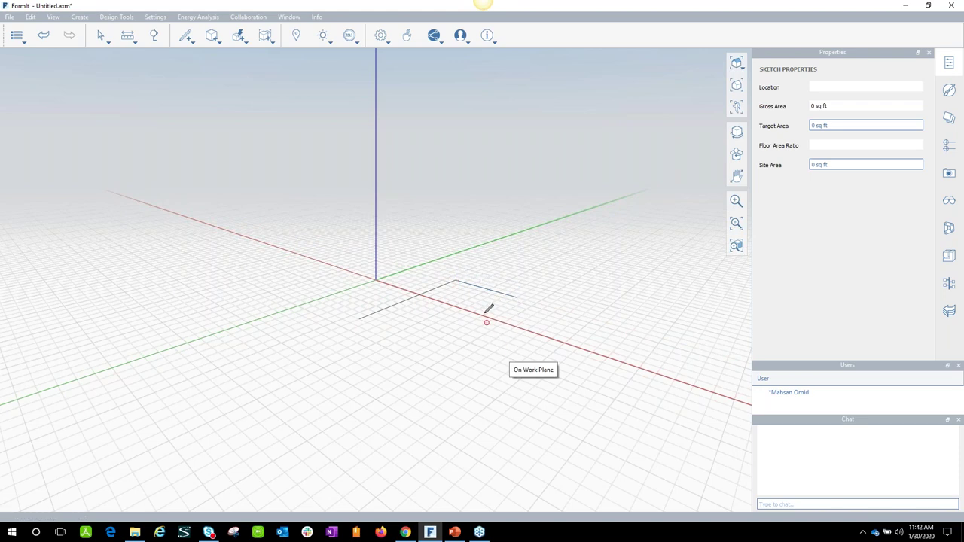
key("Escape")
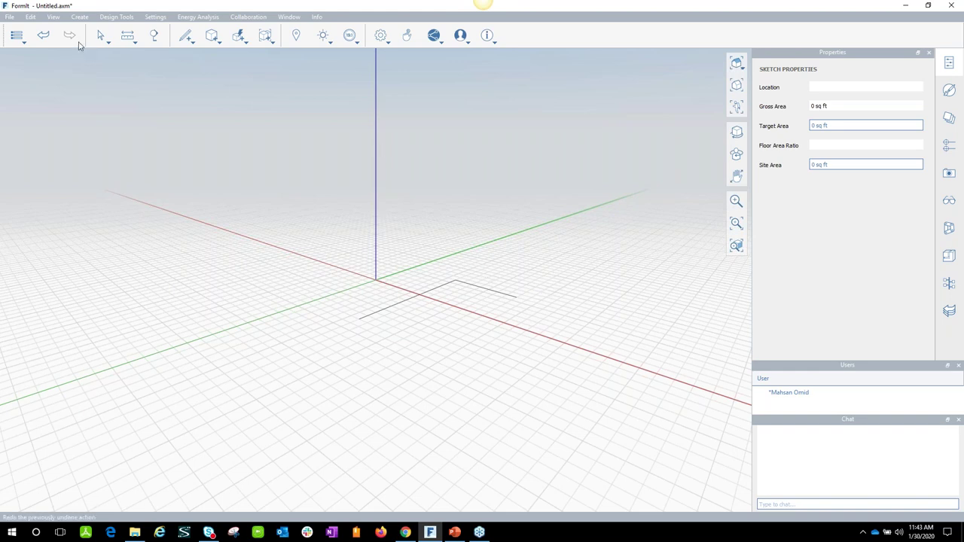
left_click(17, 37)
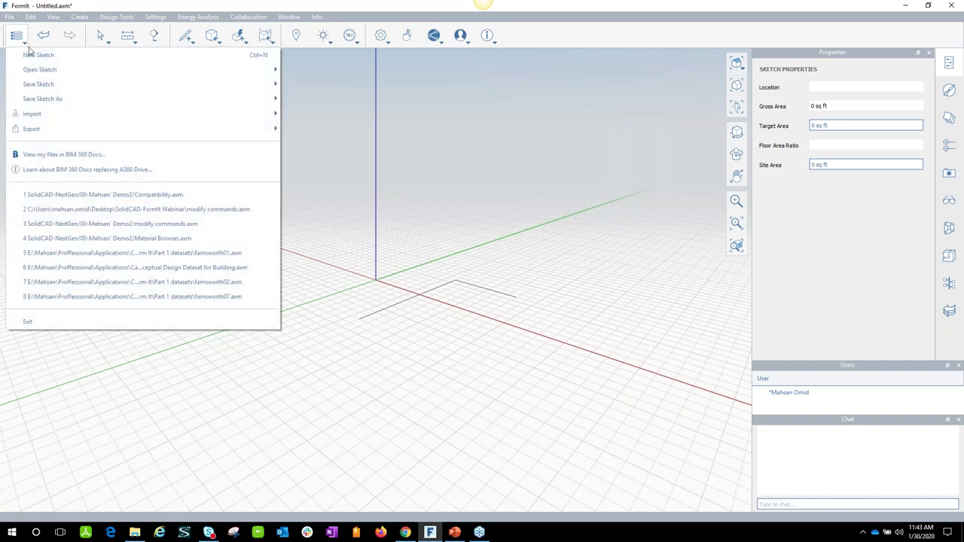
mouse_move(41, 89)
left_click(337, 212)
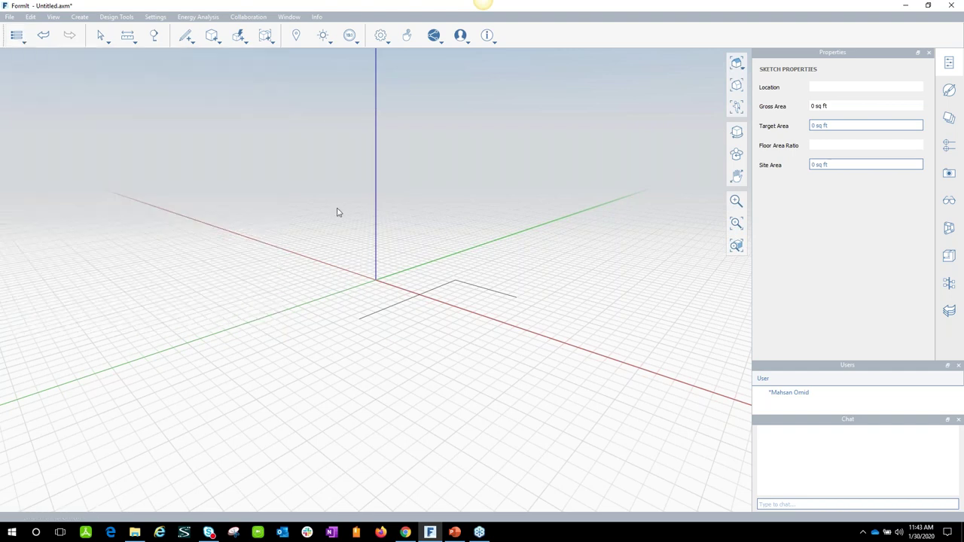
Switch to Chrome to view the FormIt project folder in BIM 360 Document Management, and return to FormIt
left_click(405, 533)
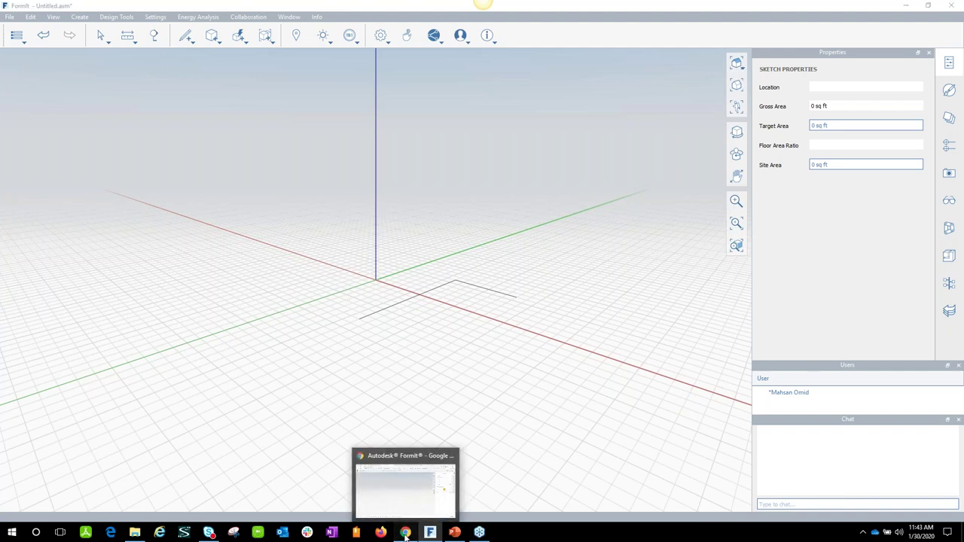
left_click(540, 11)
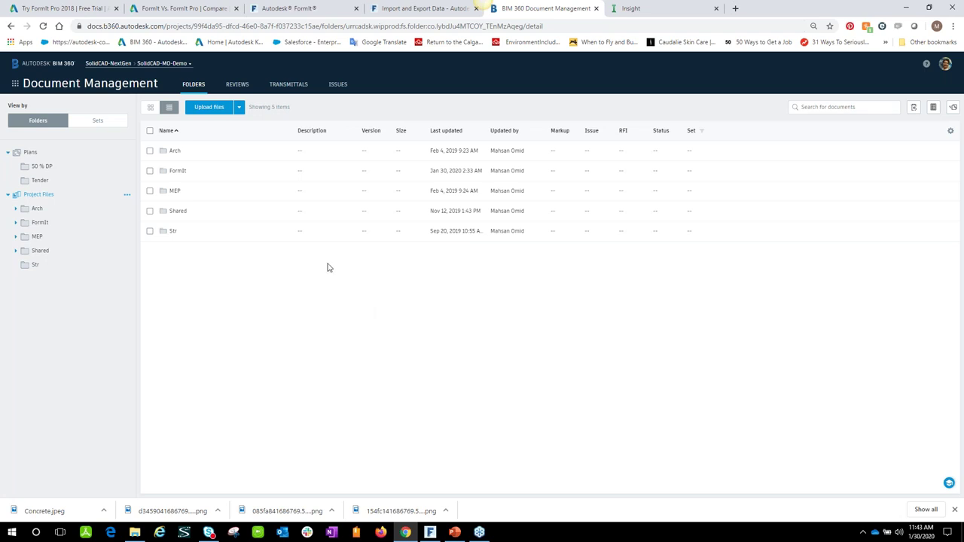
left_click(177, 172)
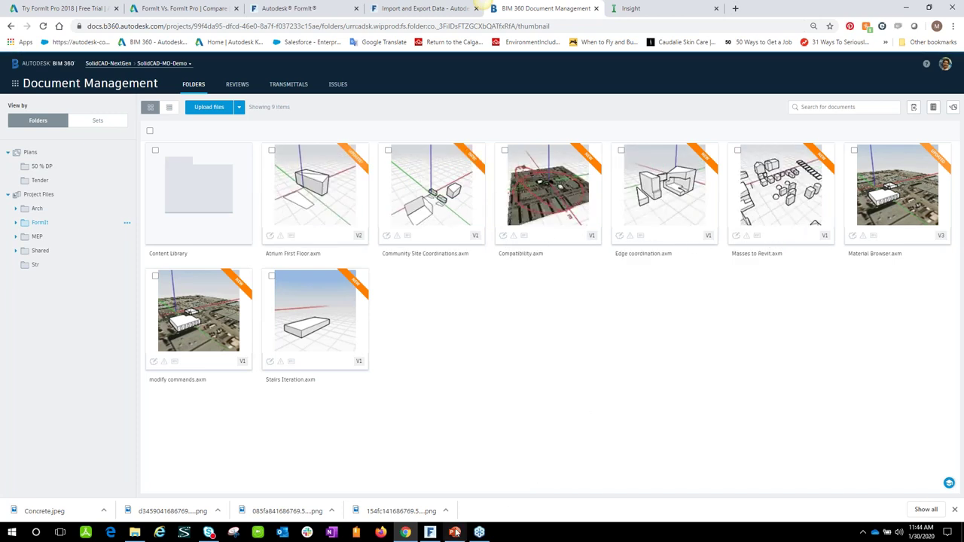
left_click(430, 532)
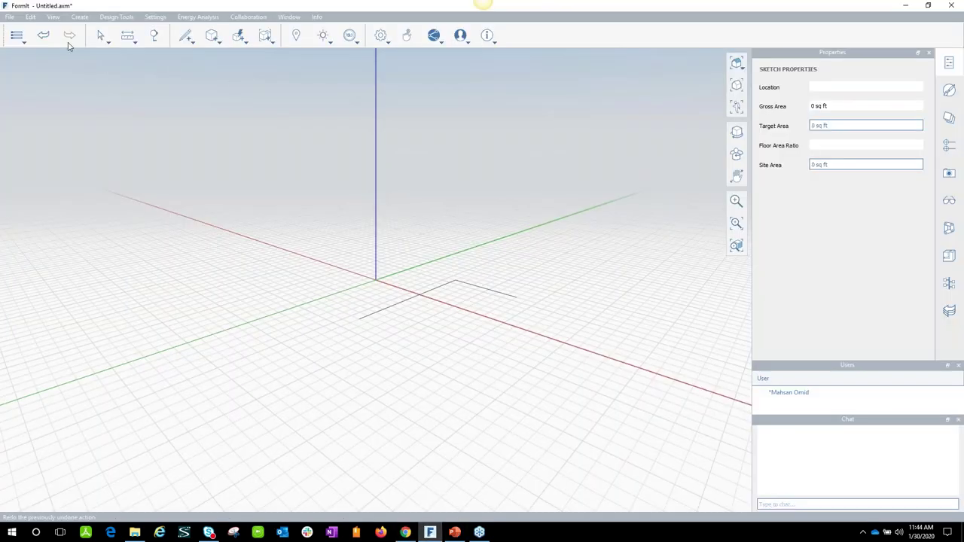
left_click(17, 36)
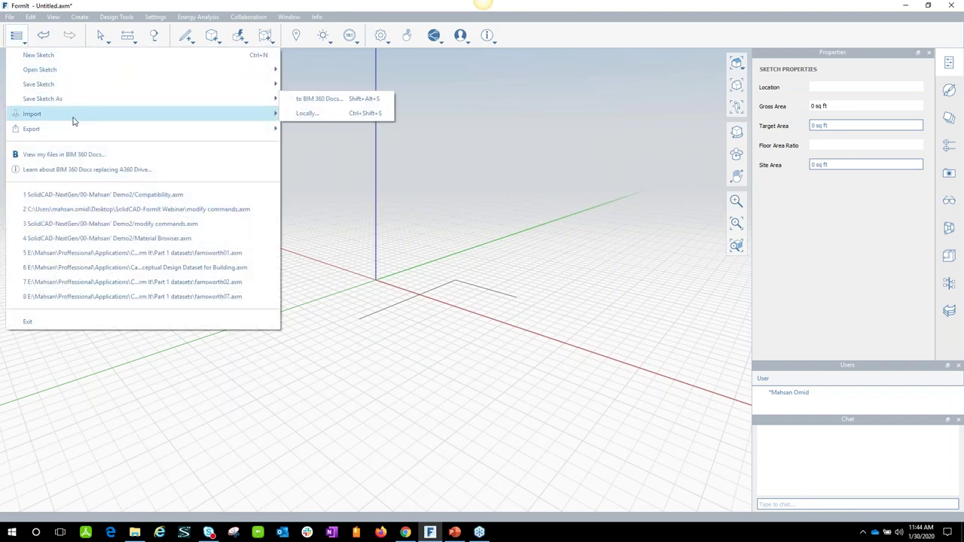
mouse_move(79, 121)
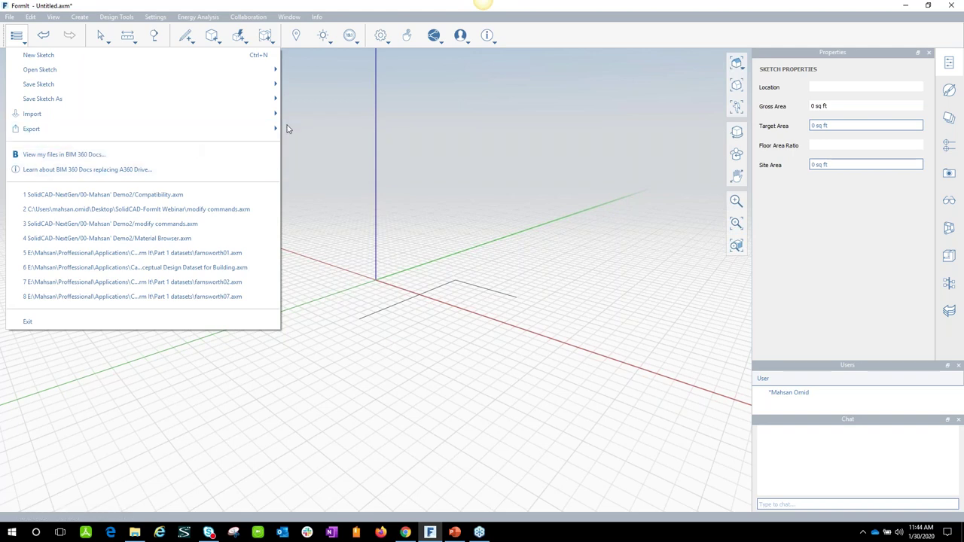
left_click(313, 123)
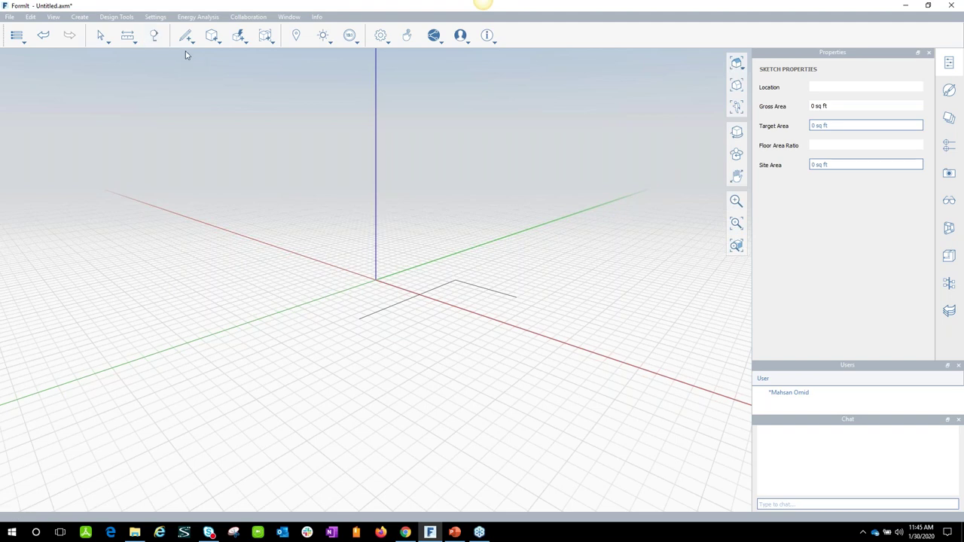
mouse_move(195, 47)
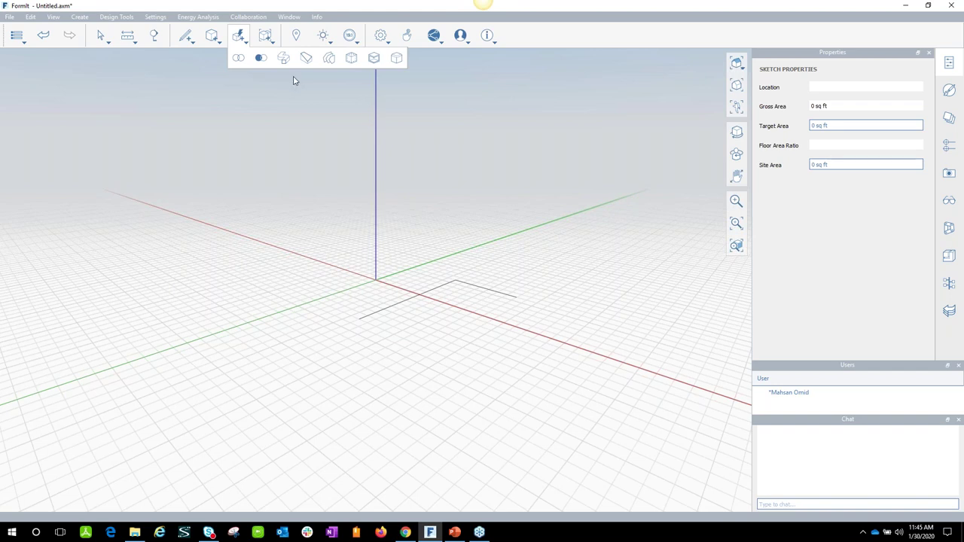
left_click(272, 44)
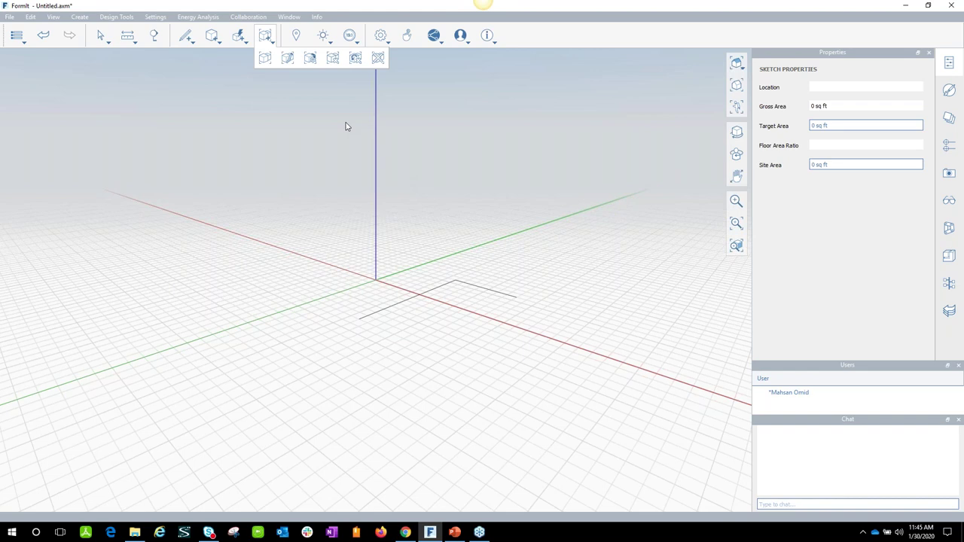
left_click(305, 106)
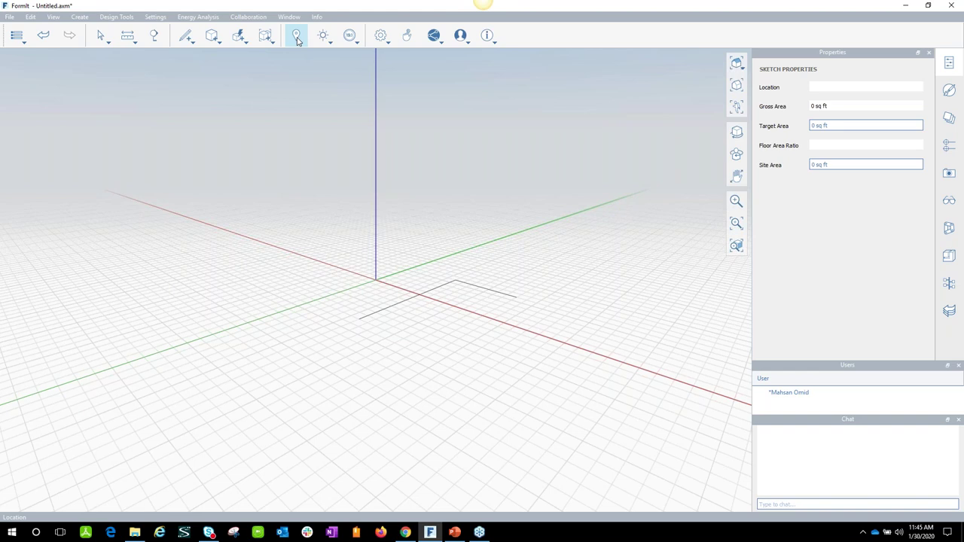
Search the location map for the project's street address and choose the matching suggestion
left_click(297, 37)
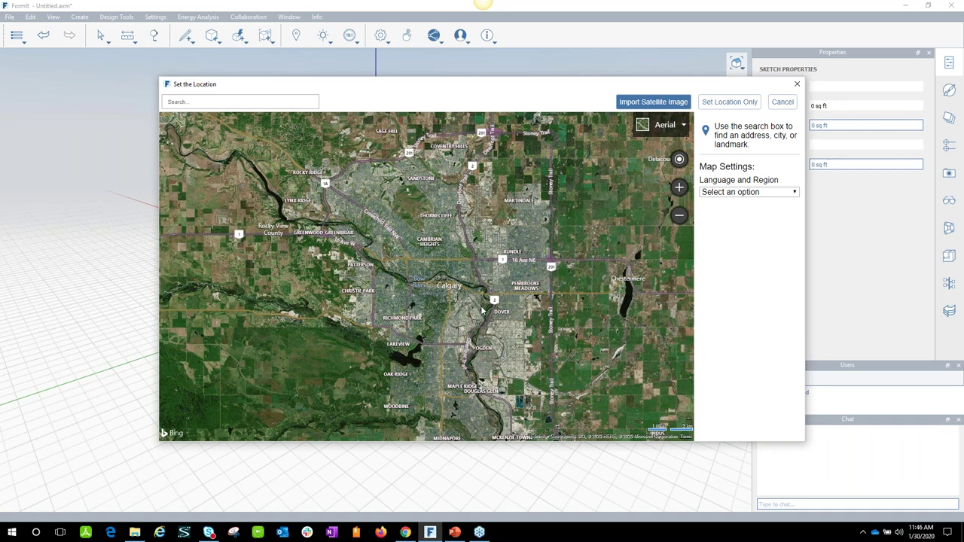
left_click(230, 101)
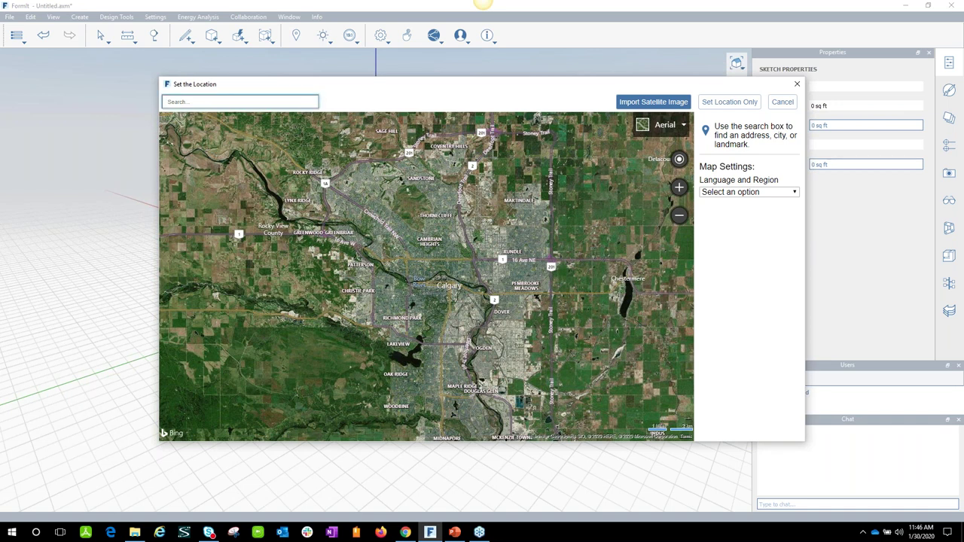
type("3526")
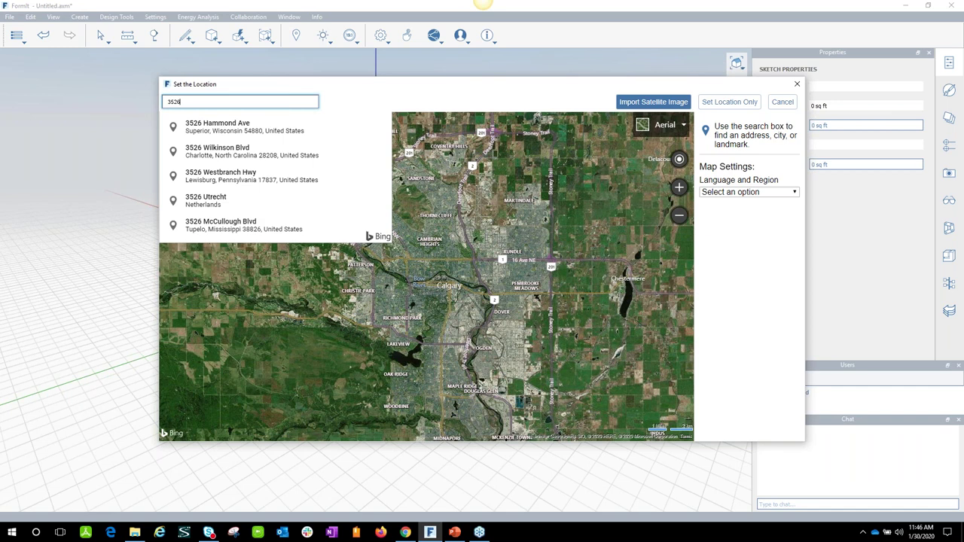
type(" 26")
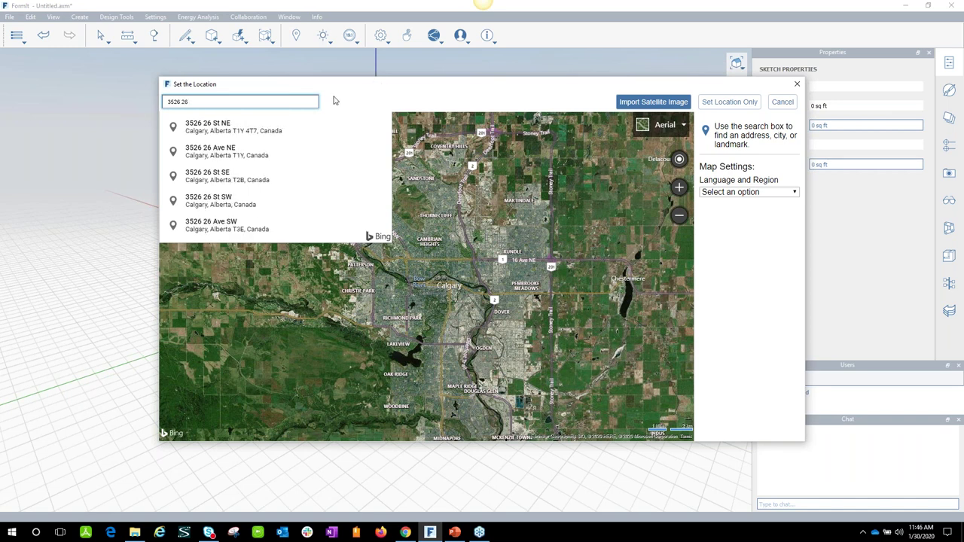
left_click(244, 130)
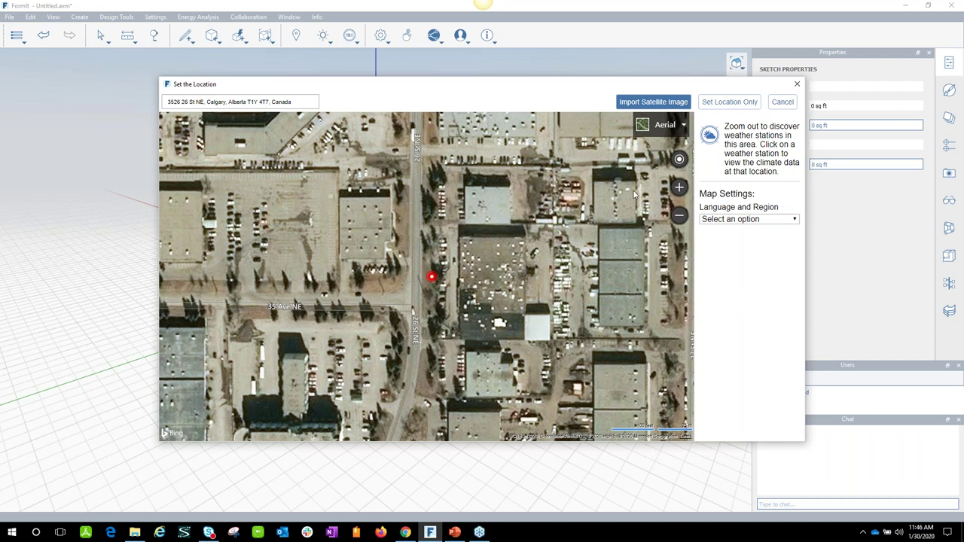
Turn off the labels on the aerial location map
left_click(673, 126)
mouse_move(663, 125)
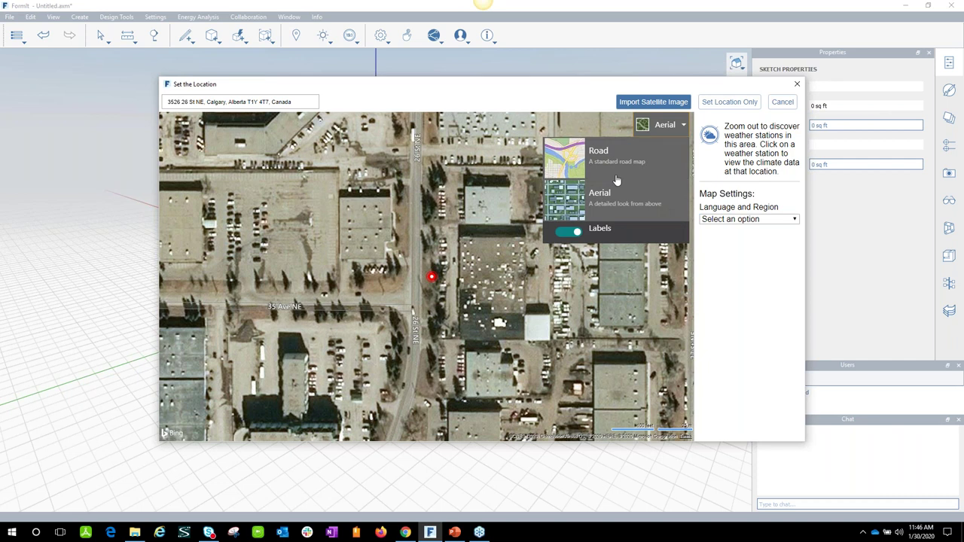
left_click(577, 234)
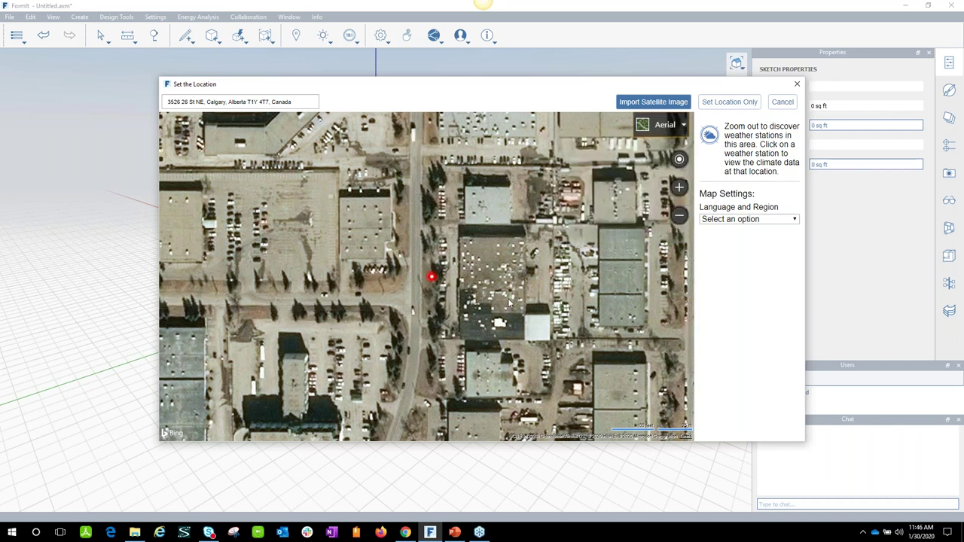
Frame the address marker and its surrounding blocks in the aerial location map
left_click(679, 187)
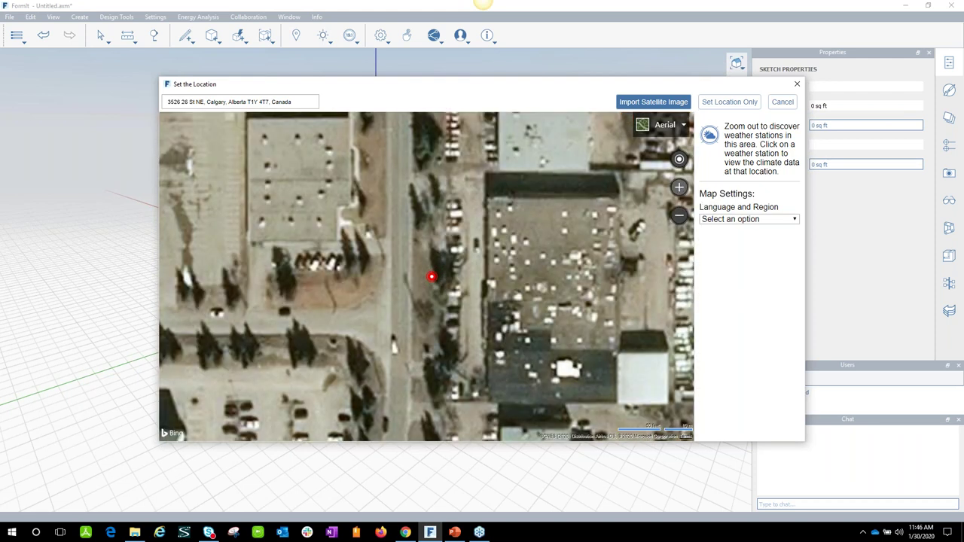
left_click(679, 216)
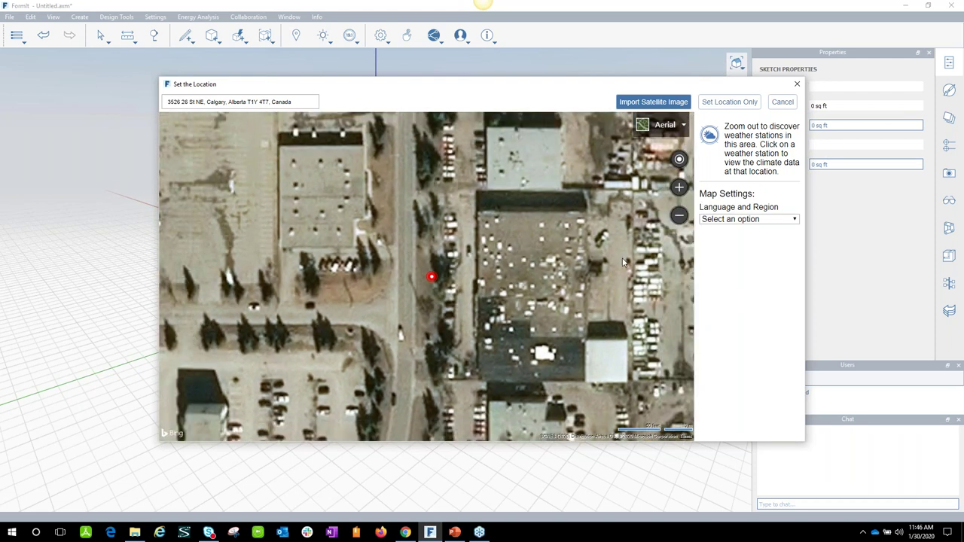
left_click(679, 216)
left_click(679, 215)
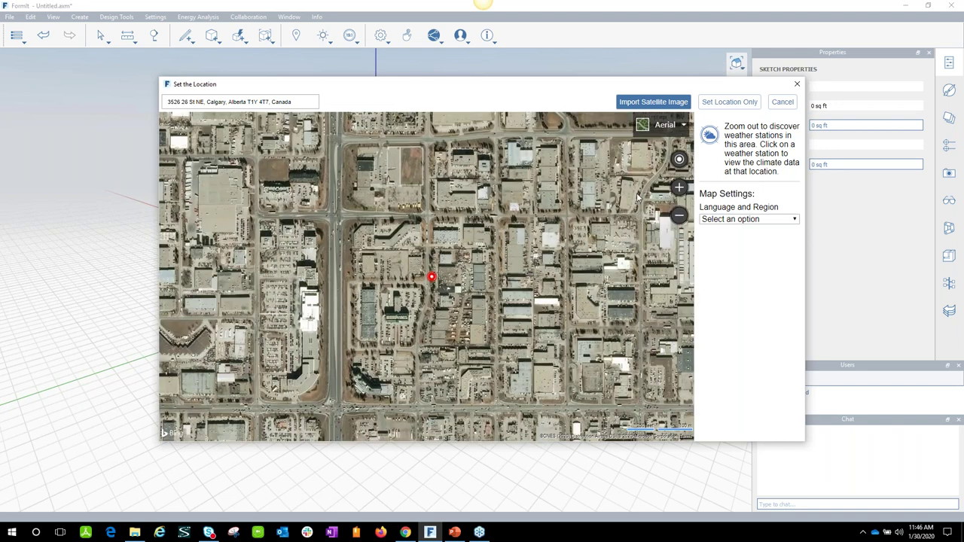
left_click(679, 190)
left_click(679, 189)
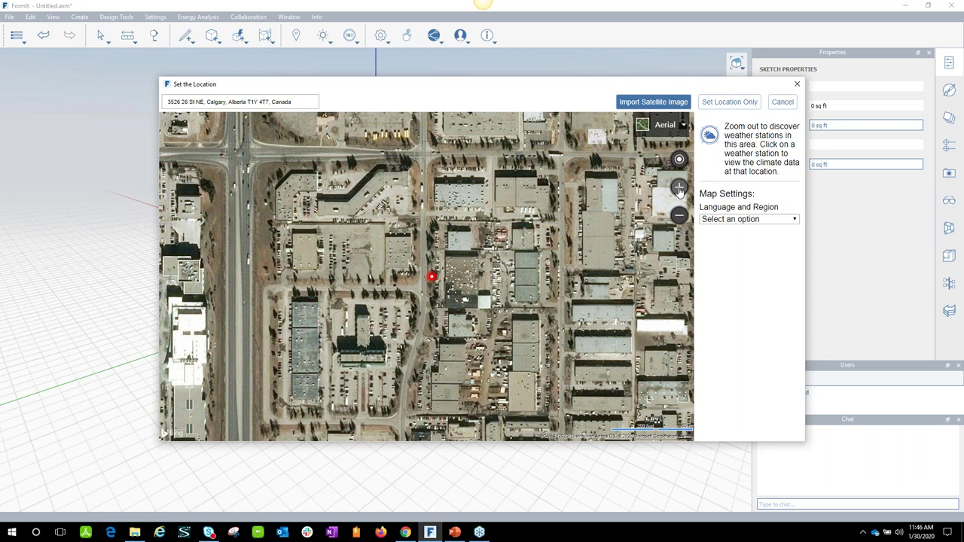
mouse_move(564, 231)
left_mouse_down()
mouse_move(466, 246)
mouse_move(521, 272)
mouse_move(482, 265)
mouse_move(491, 199)
mouse_move(489, 233)
left_mouse_up()
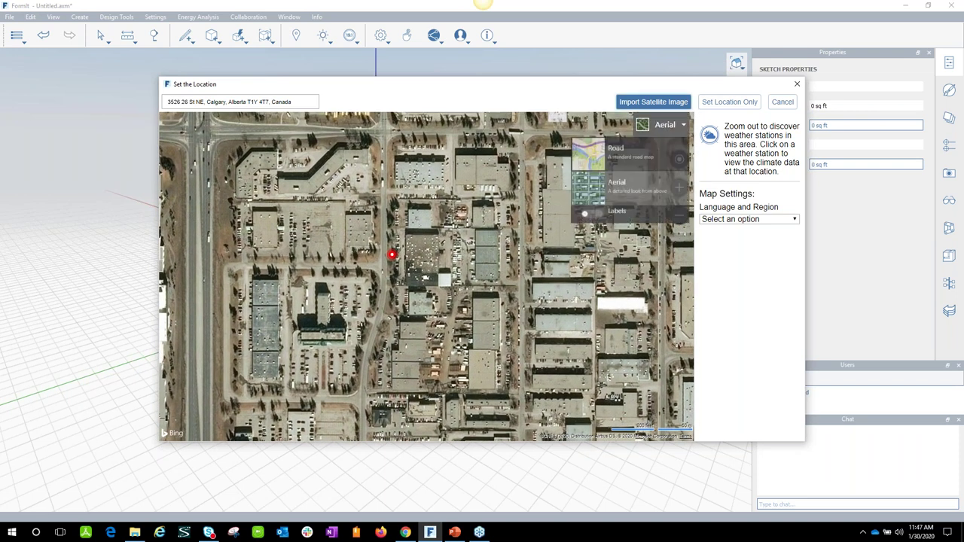
Import the satellite image, widening and shifting its frame to cover the buildings and streets around the site
left_click(653, 102)
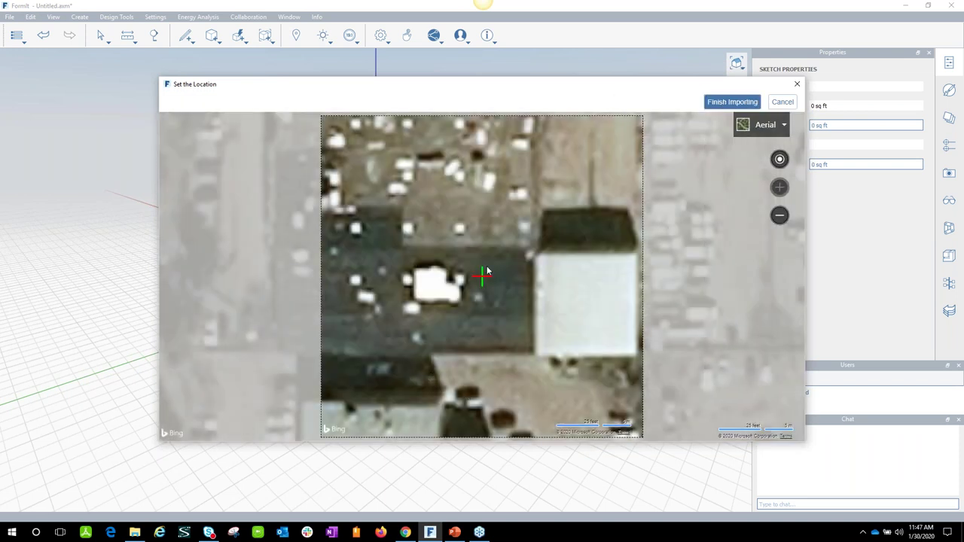
left_click_drag(518, 300, 537, 284)
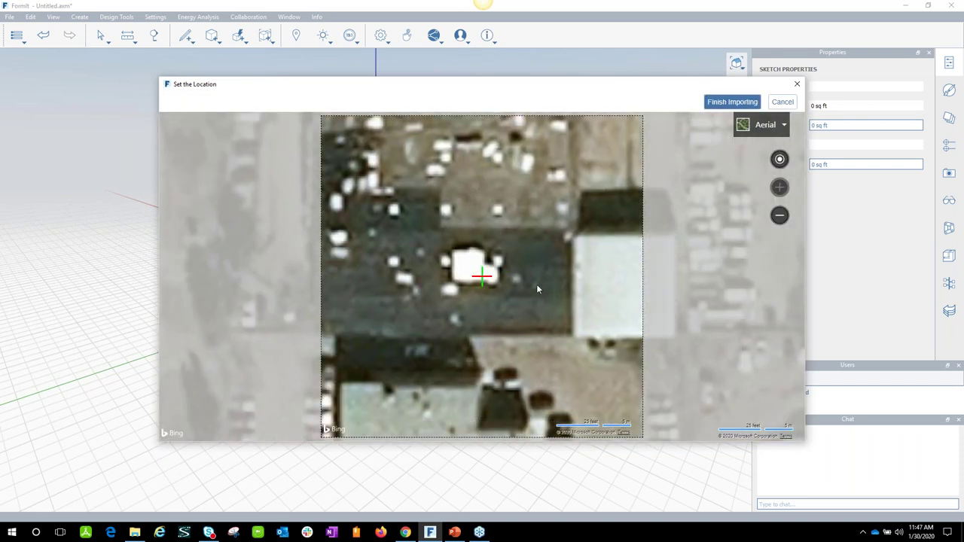
left_click(779, 216)
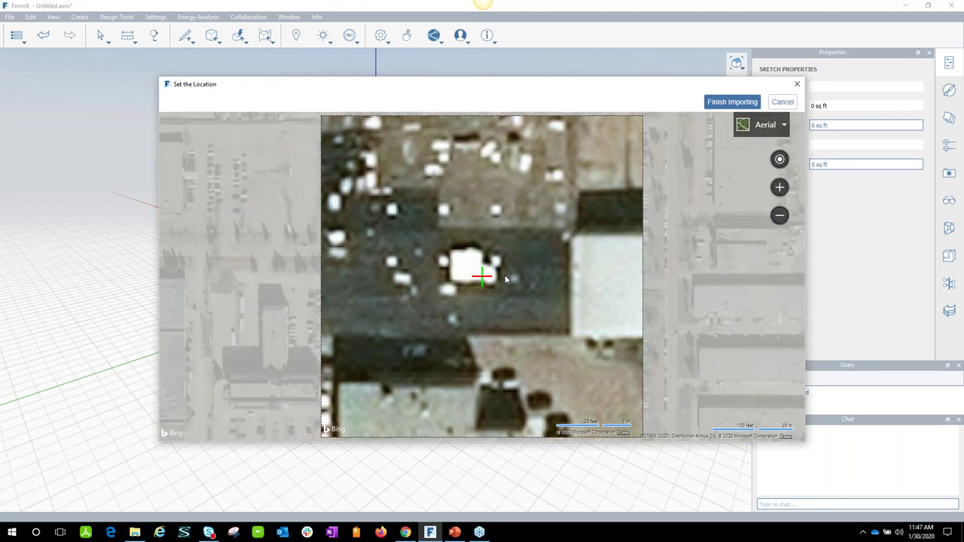
scroll(520, 298, "down", 3)
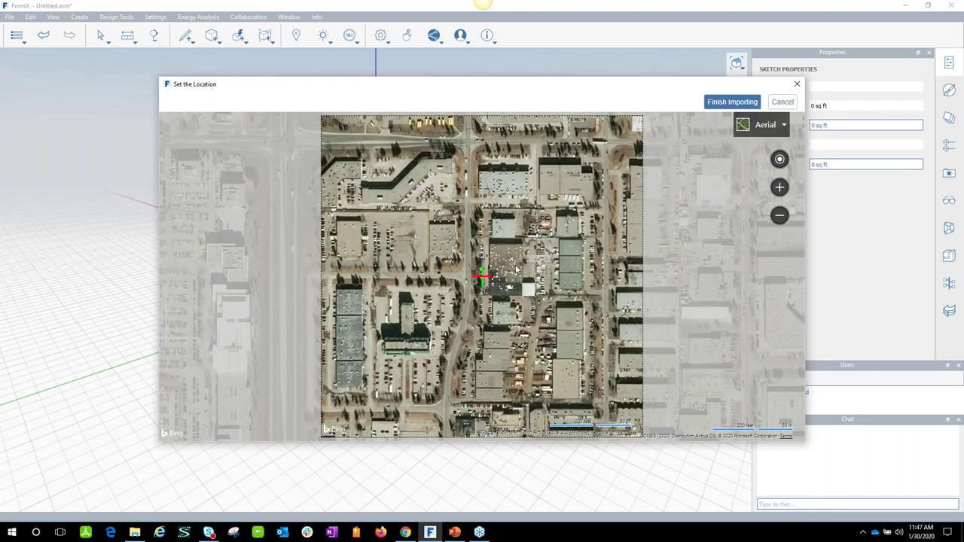
scroll(526, 263, "up", 3)
scroll(542, 256, "down", 3)
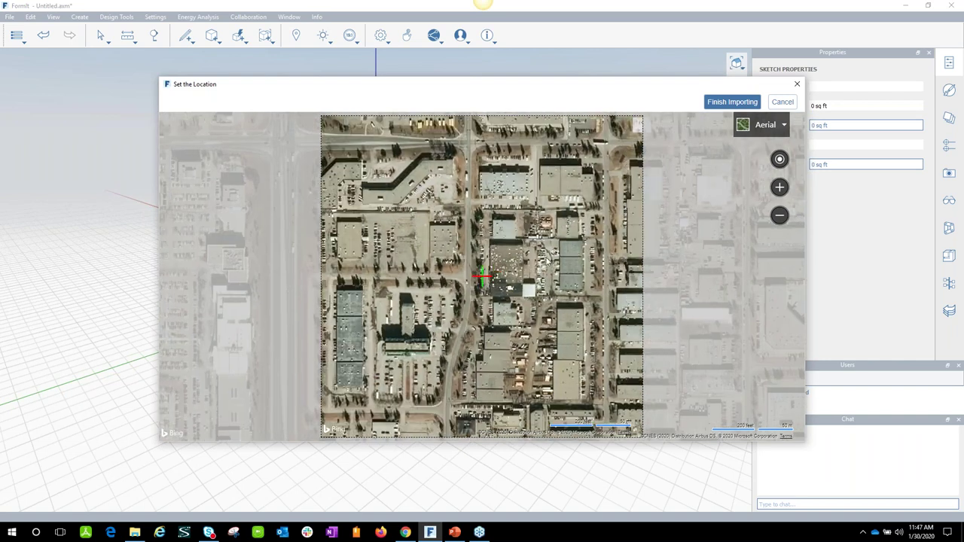
mouse_move(553, 251)
left_mouse_down()
mouse_move(498, 273)
mouse_move(508, 302)
left_mouse_up()
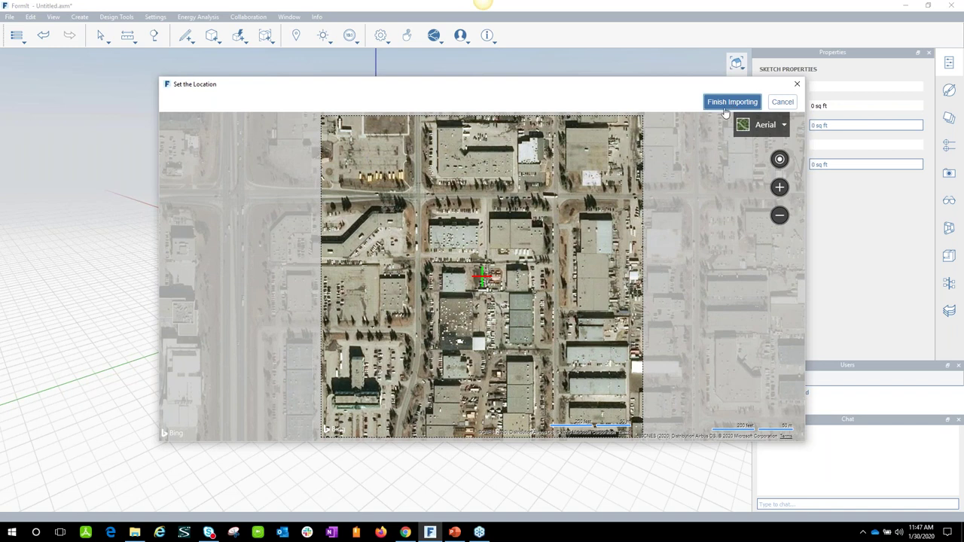
key("Return")
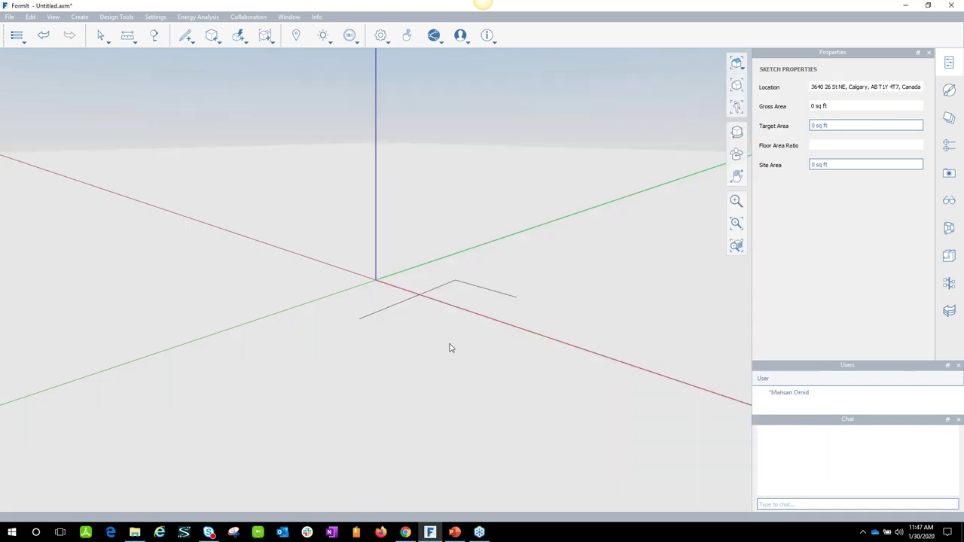
Examine the imported satellite image in perspective and in Top View, from the origin out to its edges
scroll(440, 270, "up", 3)
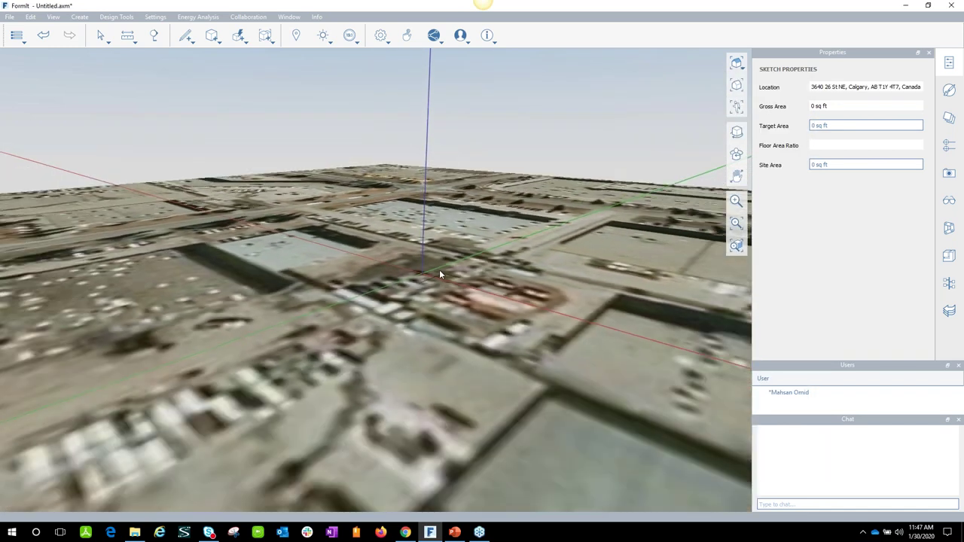
scroll(440, 266, "up", 2)
middle_click_drag(442, 266, 451, 377)
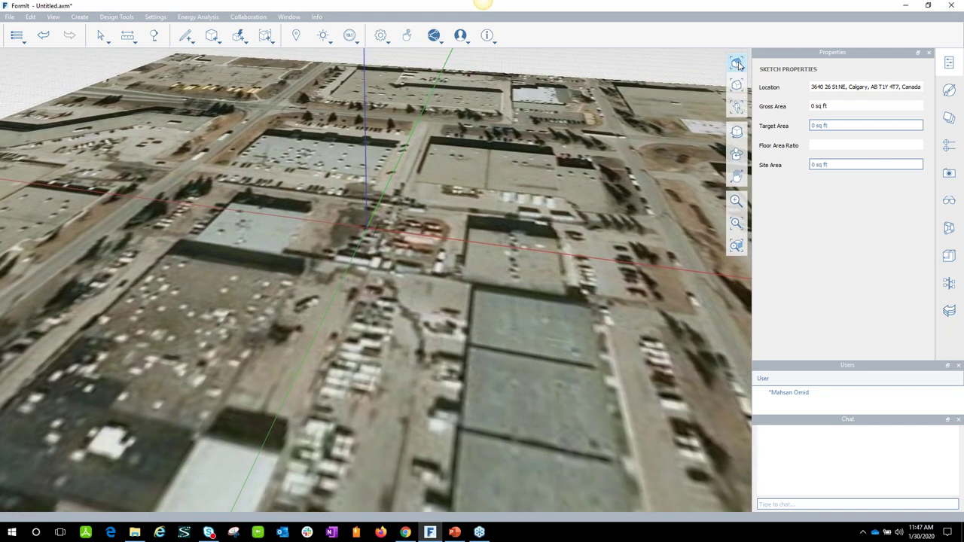
left_click(738, 65)
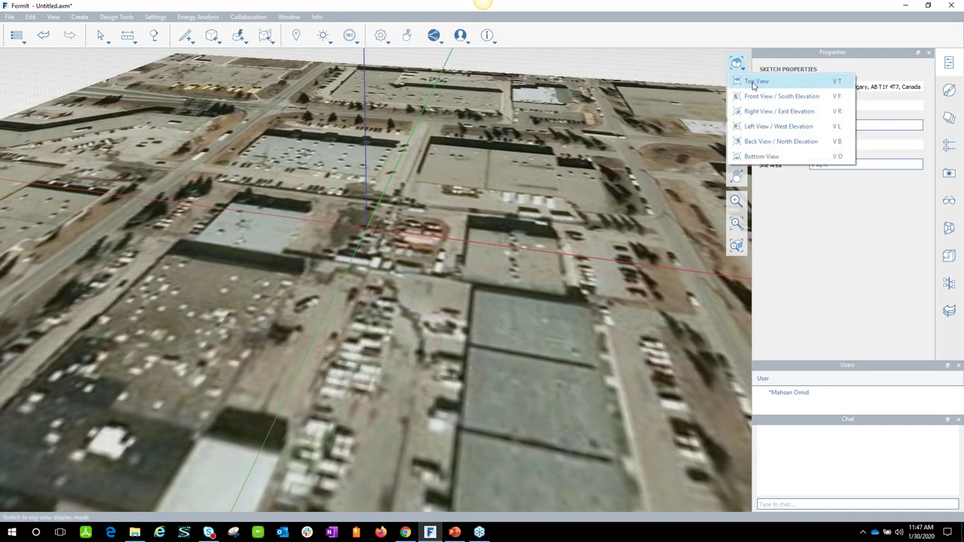
left_click(746, 84)
scroll(458, 259, "down", 5)
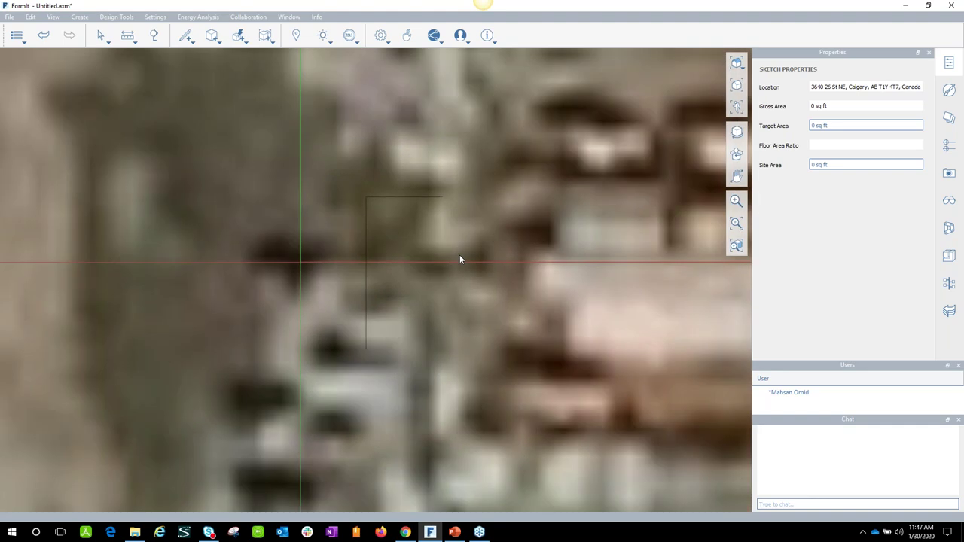
scroll(465, 259, "down", 4)
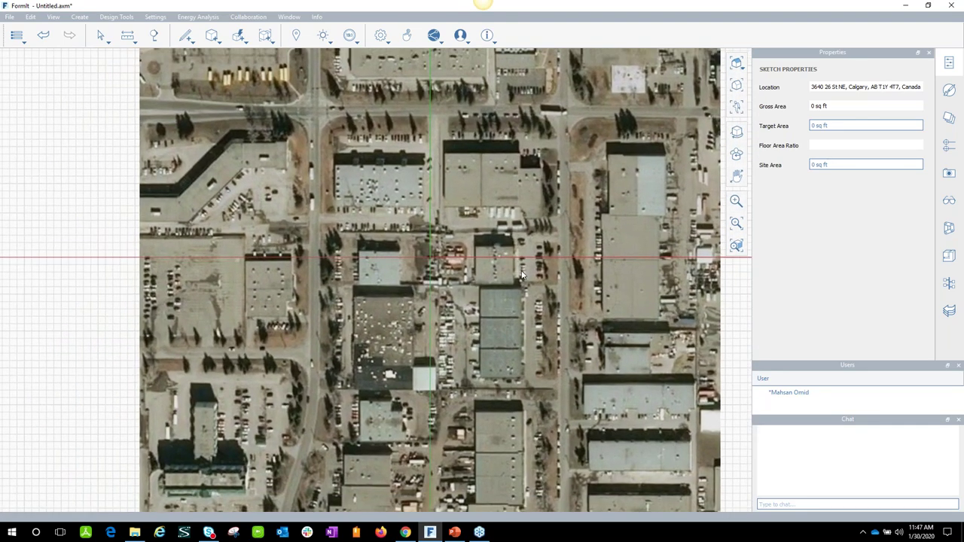
middle_click_drag(522, 274, 443, 314)
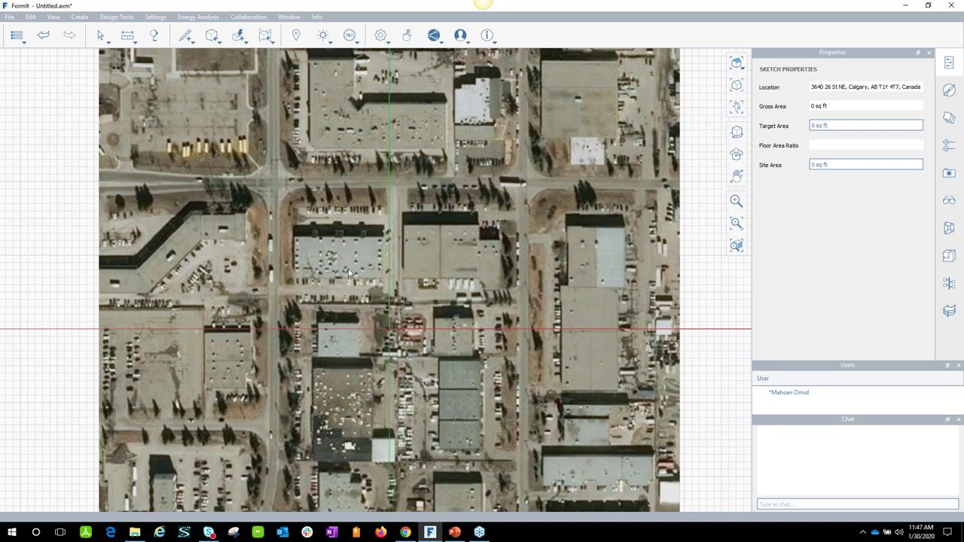
scroll(348, 273, "up", 1)
scroll(349, 273, "up", 3)
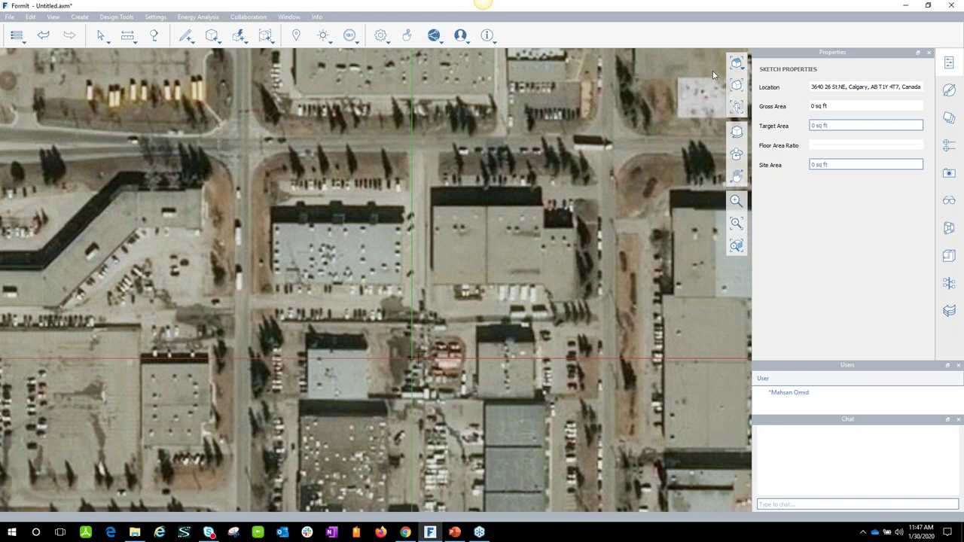
scroll(510, 291, "down", 4)
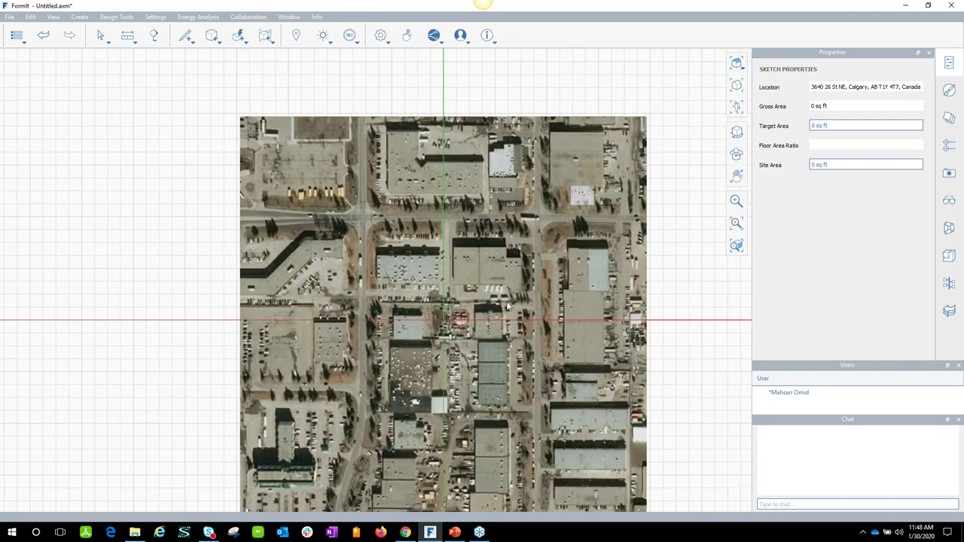
middle_click_drag(510, 303, 457, 269)
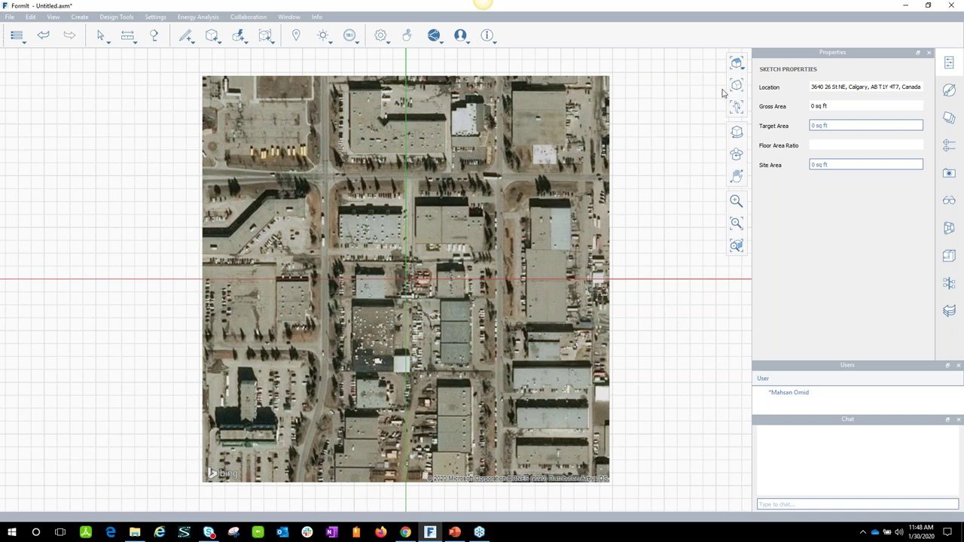
Return to the default 3D View and look over the whole satellite image from an angle
left_click(740, 70)
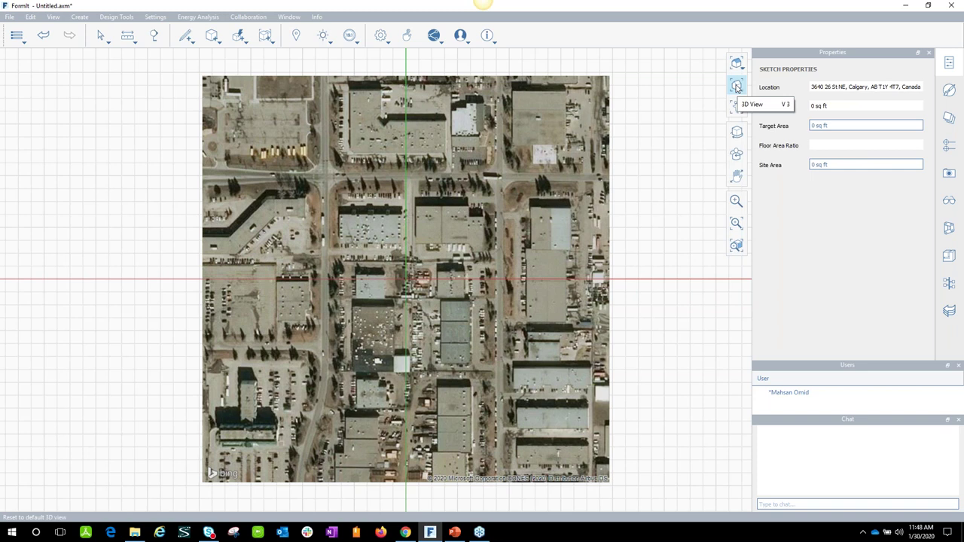
left_click(737, 88)
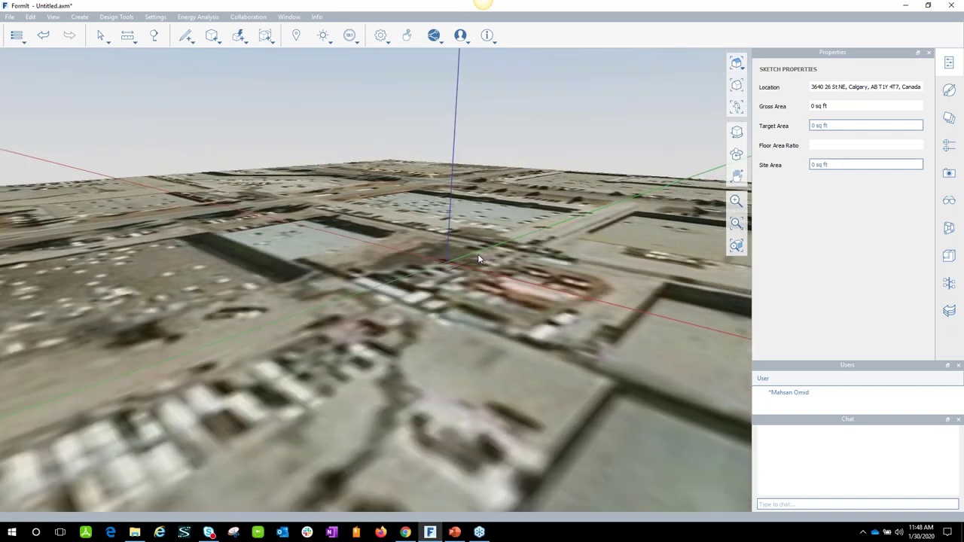
scroll(531, 271, "down", 5)
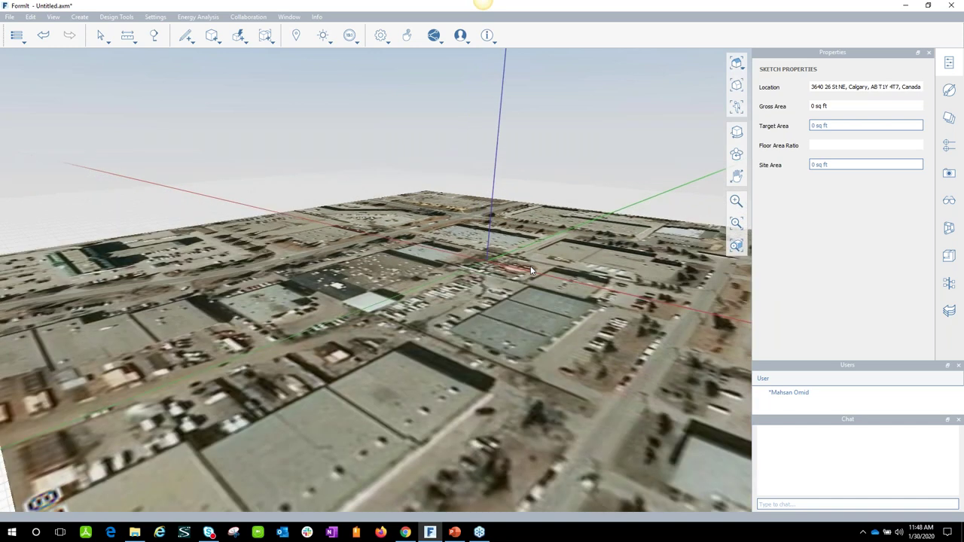
middle_click_drag(569, 296, 521, 280)
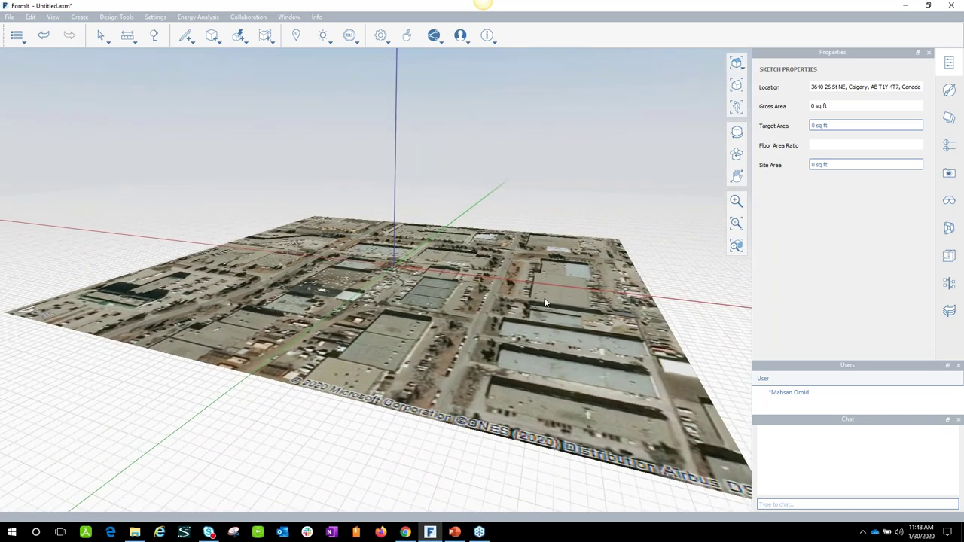
middle_click_drag(482, 279, 467, 269)
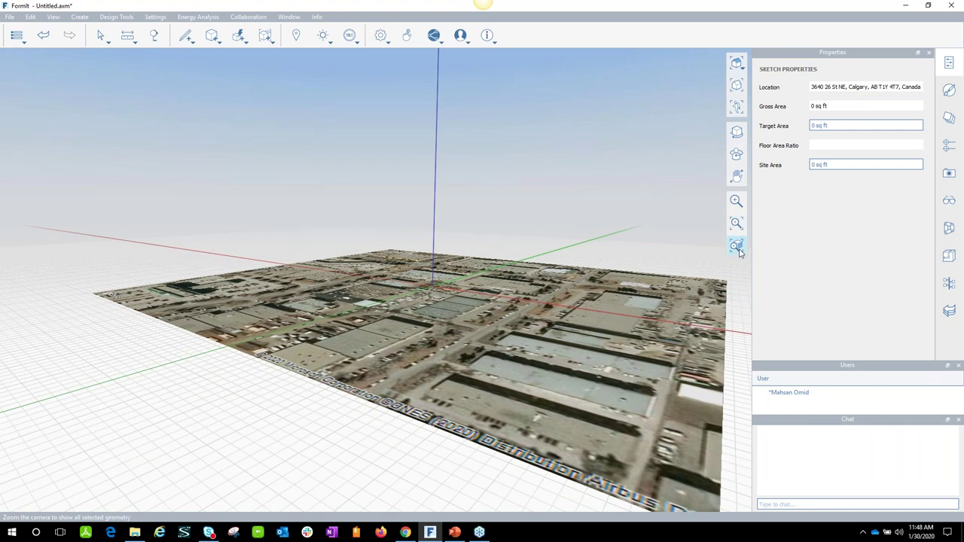
Fit the view to the sketch geometry, try zooming to the selection, and zoom the camera back out
left_click(736, 224)
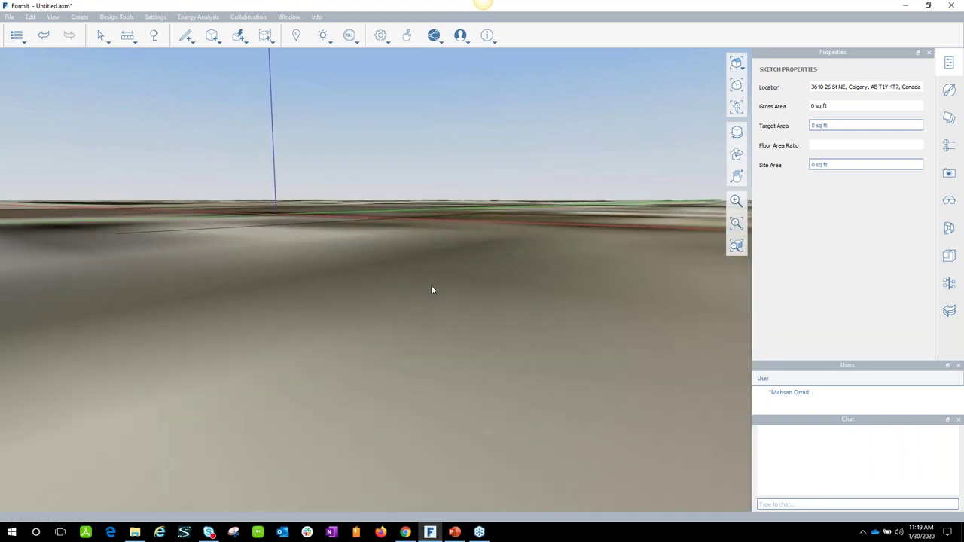
left_click(736, 247)
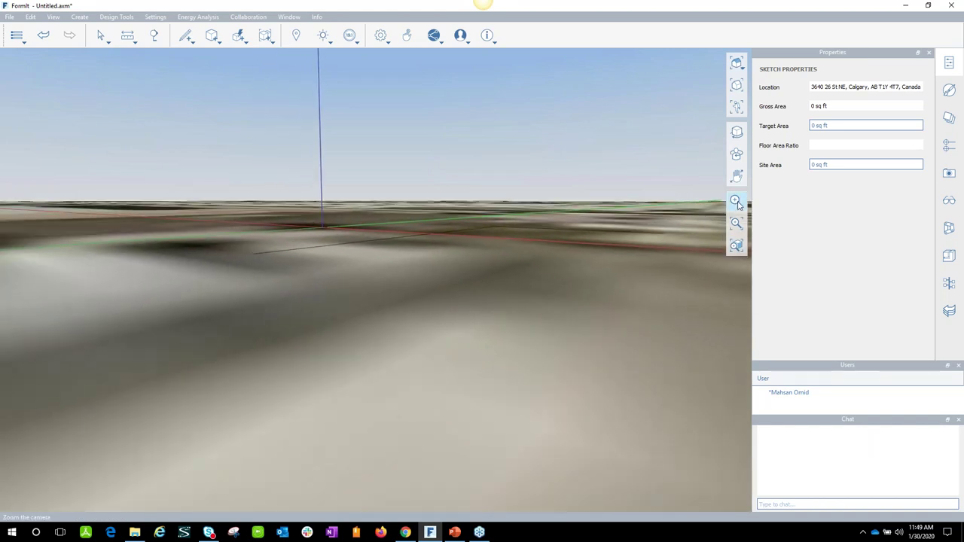
left_click_drag(433, 217, 704, 133)
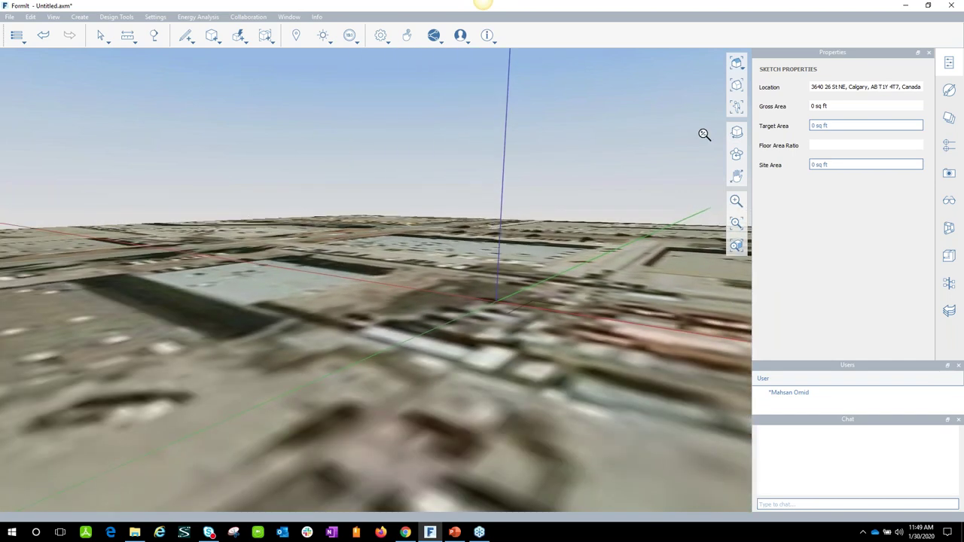
Orbit the camera around the origin and pan until most of the satellite image is in view
left_click(737, 132)
left_click_drag(551, 204, 702, 188)
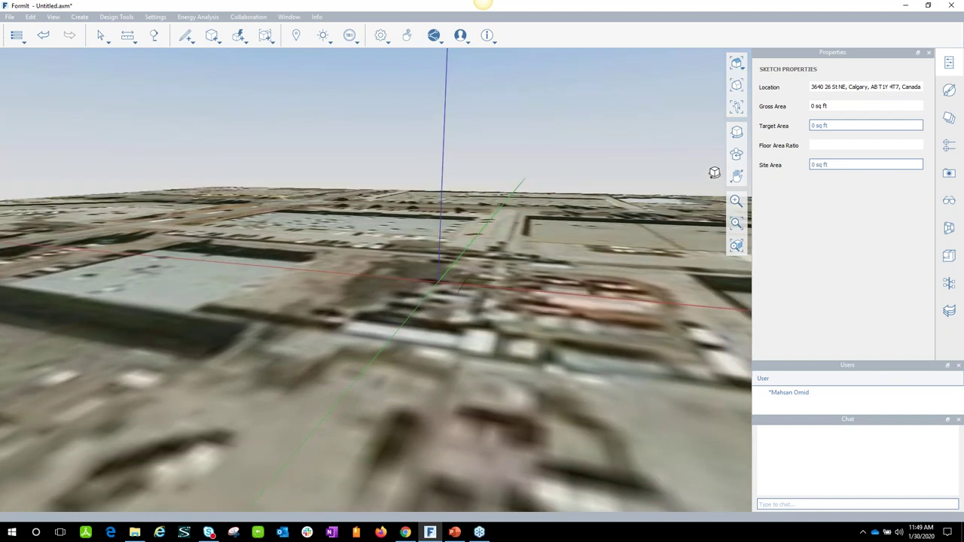
left_click_drag(553, 202, 710, 187)
left_click(737, 176)
left_click_drag(577, 279, 482, 321)
scroll(545, 287, "down", 5)
scroll(480, 322, "up", 3)
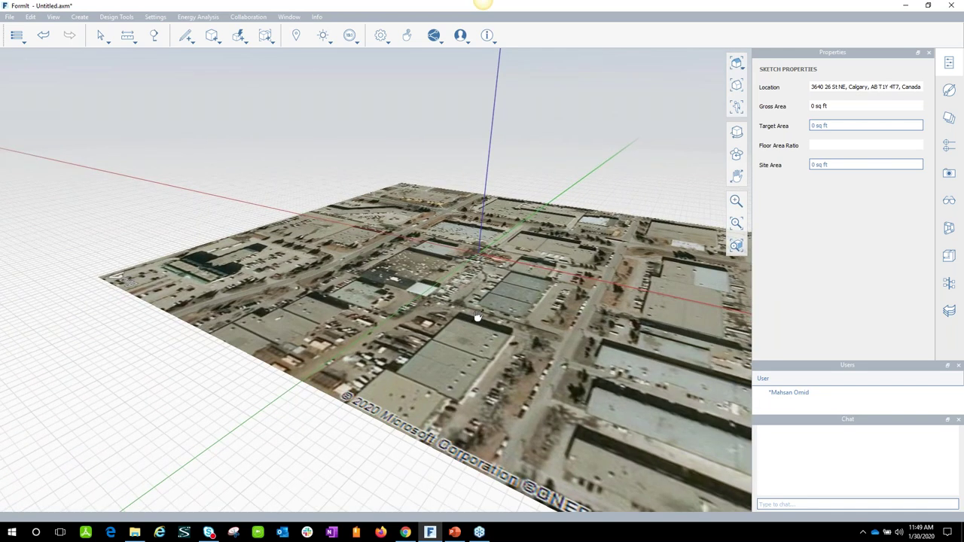
Start a flythrough, walk backward away from the satellite image, and dismiss the flythrough controls information
left_click(737, 107)
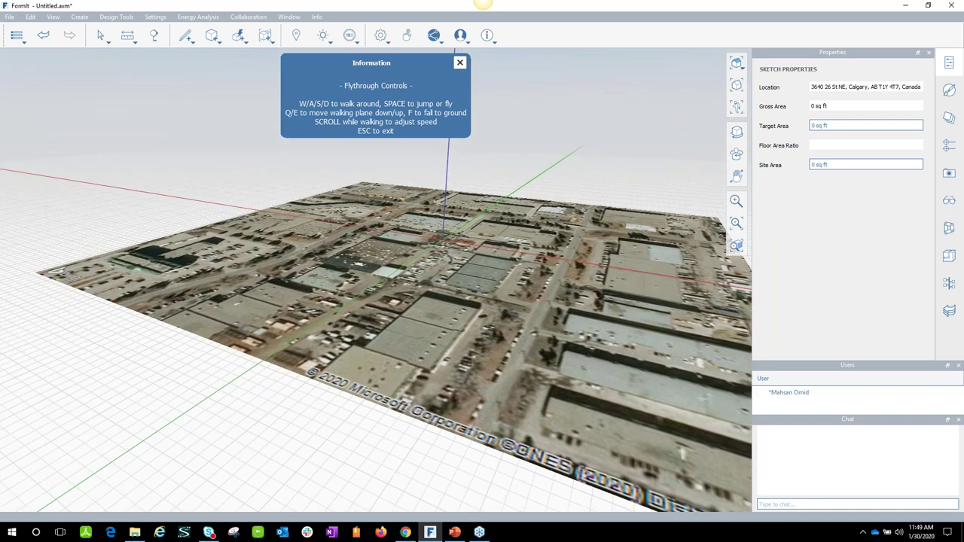
key("s")
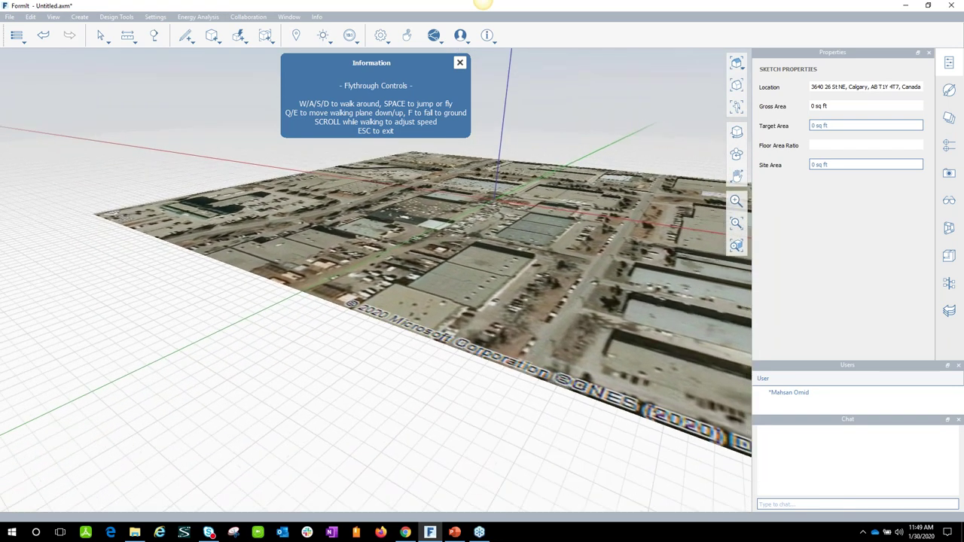
key("s")
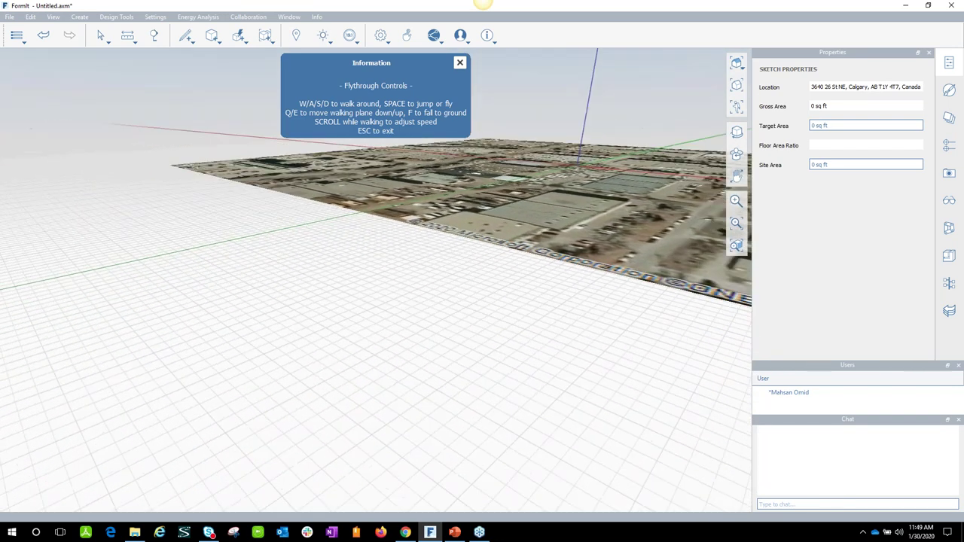
key("s")
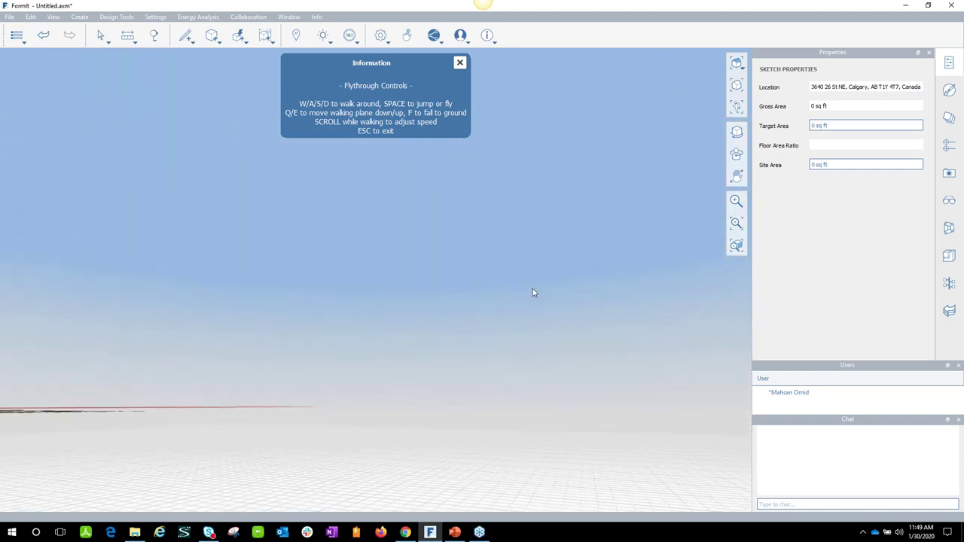
left_click(460, 62)
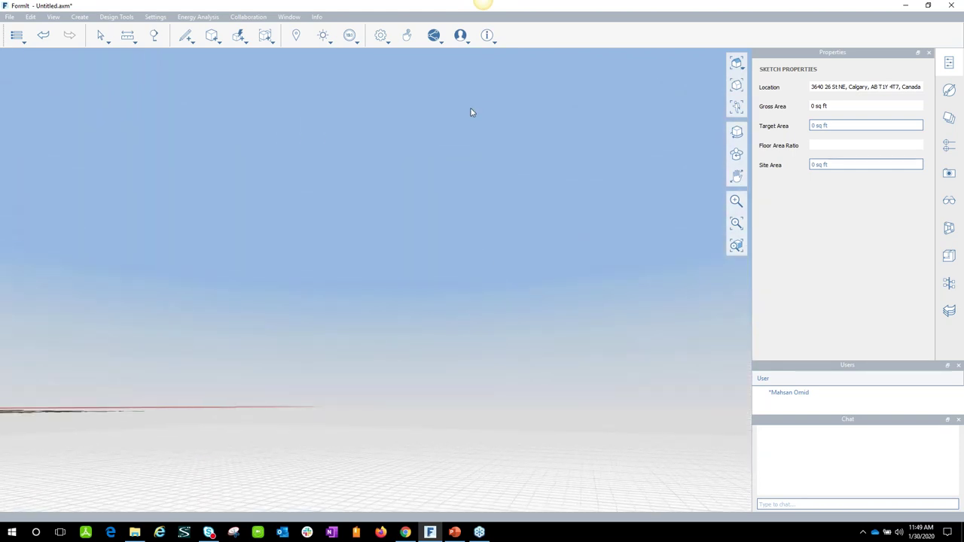
Bring the satellite image back into view by zooming to the geometry and resetting to the default 3D View
left_click_drag(463, 329, 721, 244)
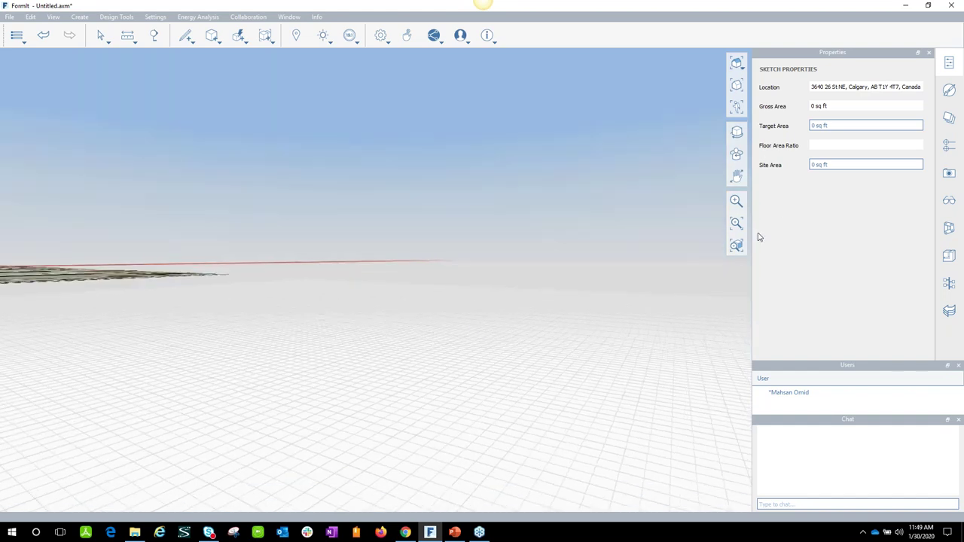
left_click(737, 249)
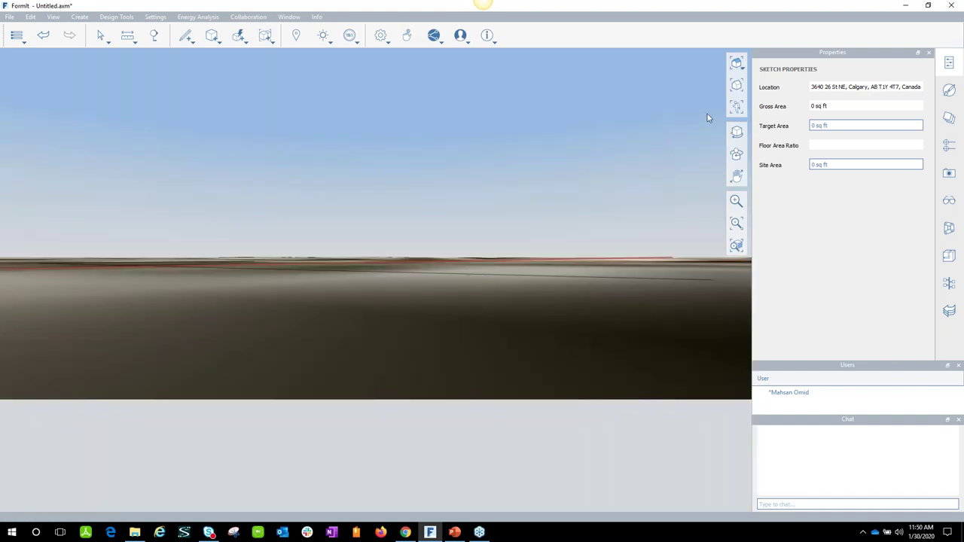
left_click(737, 105)
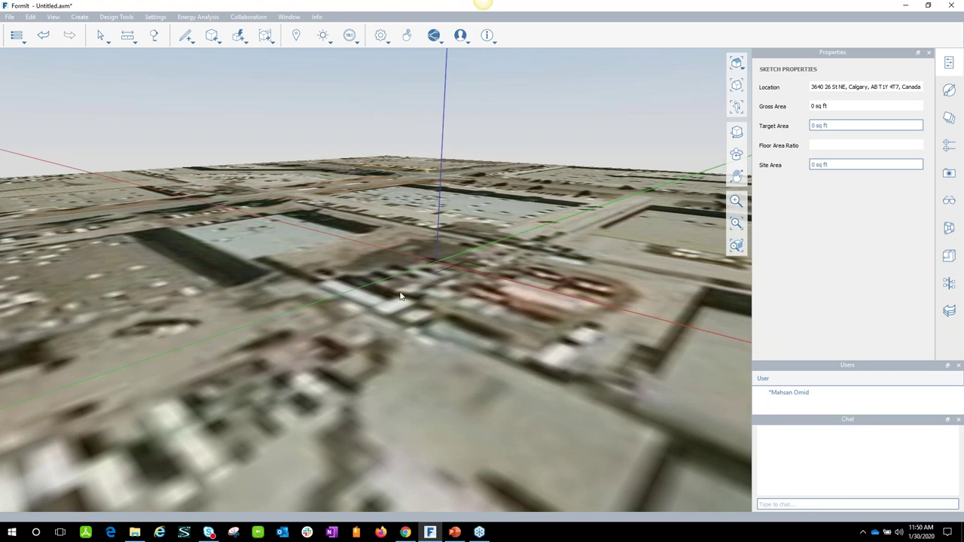
scroll(444, 338, "up", 3)
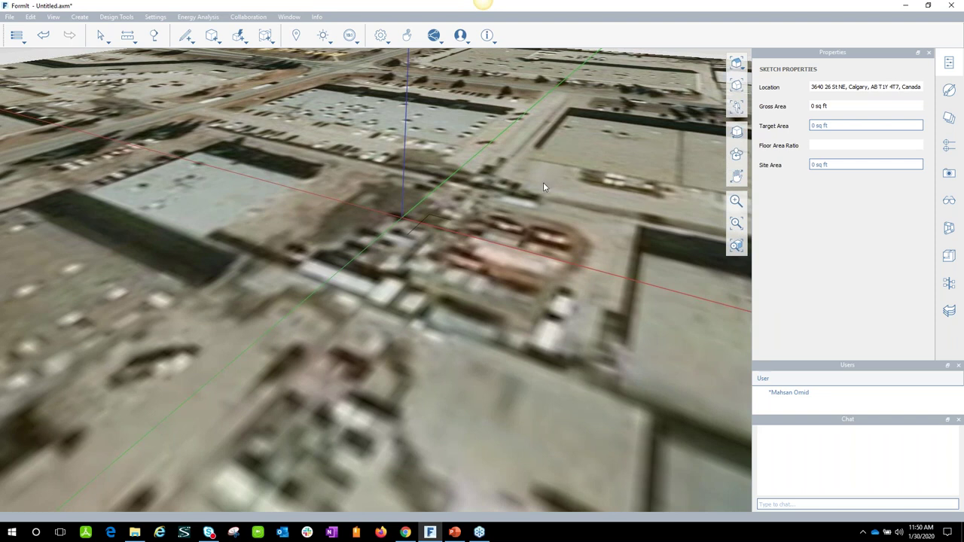
Examine the collaboration options for stopping sharing, joining a session and inviting others, and look over the sketching tools
left_click(438, 42)
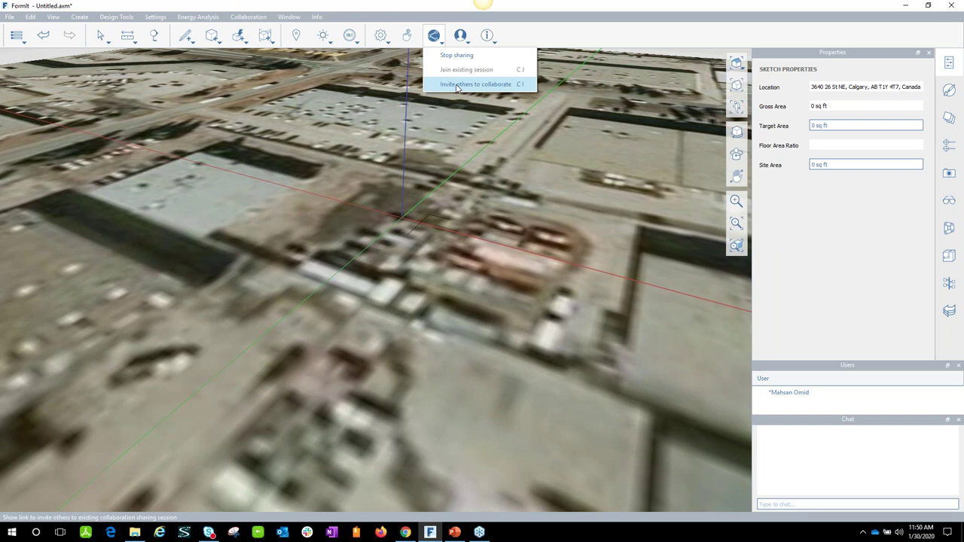
left_click(503, 175)
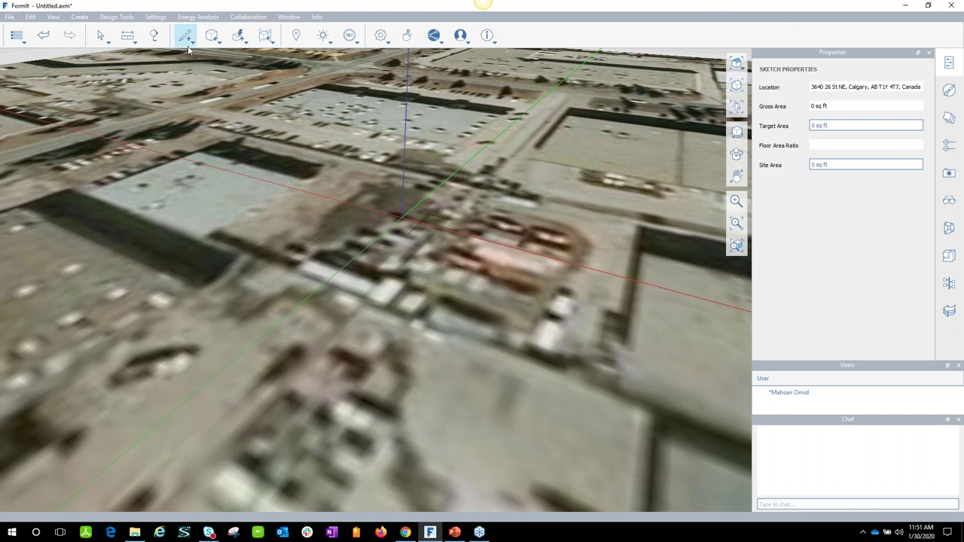
mouse_move(188, 48)
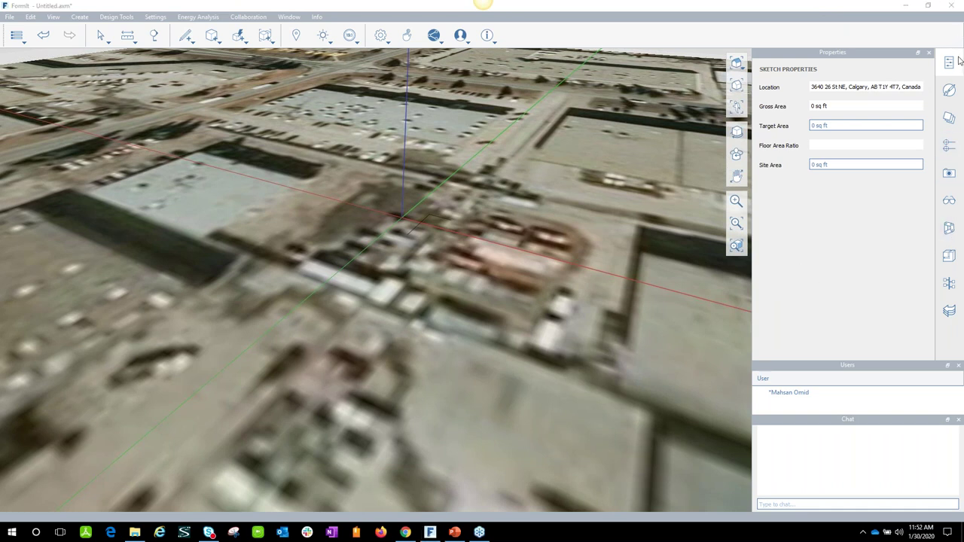
Show the model diagnostics in the visual styles and examine the available app themes in the settings
left_click(949, 201)
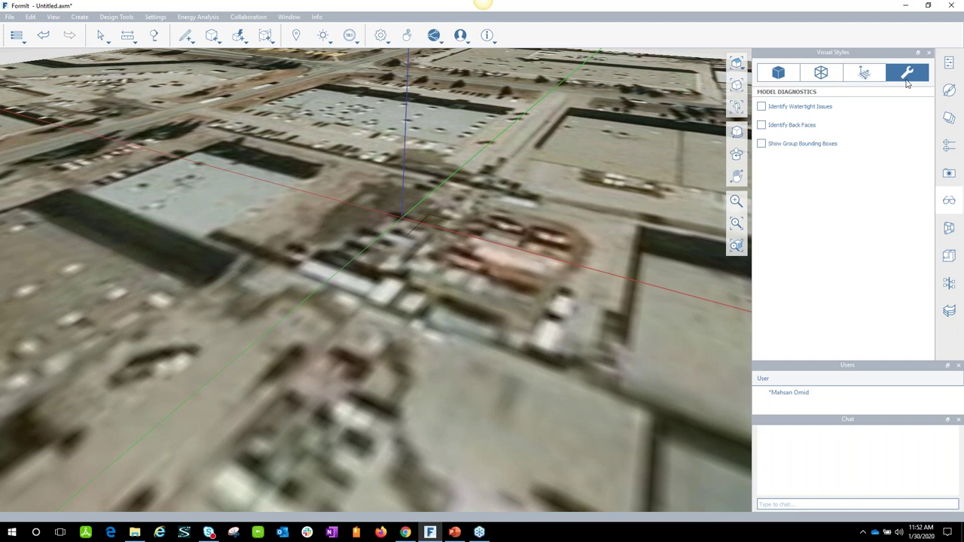
left_click(381, 37)
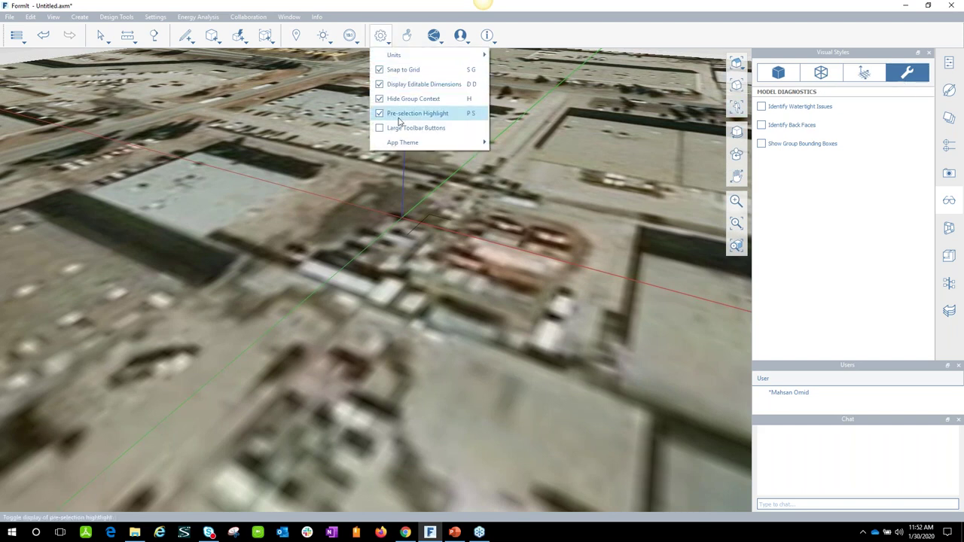
mouse_move(403, 141)
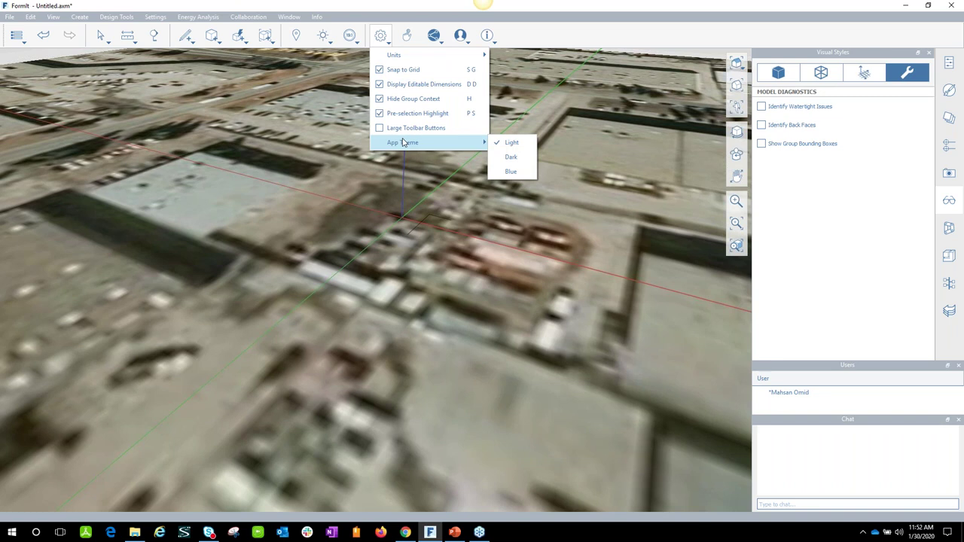
Place a cube primitive on the satellite image beside the light-roofed building and its dark strip
left_click(212, 53)
middle_click_drag(422, 276, 338, 243)
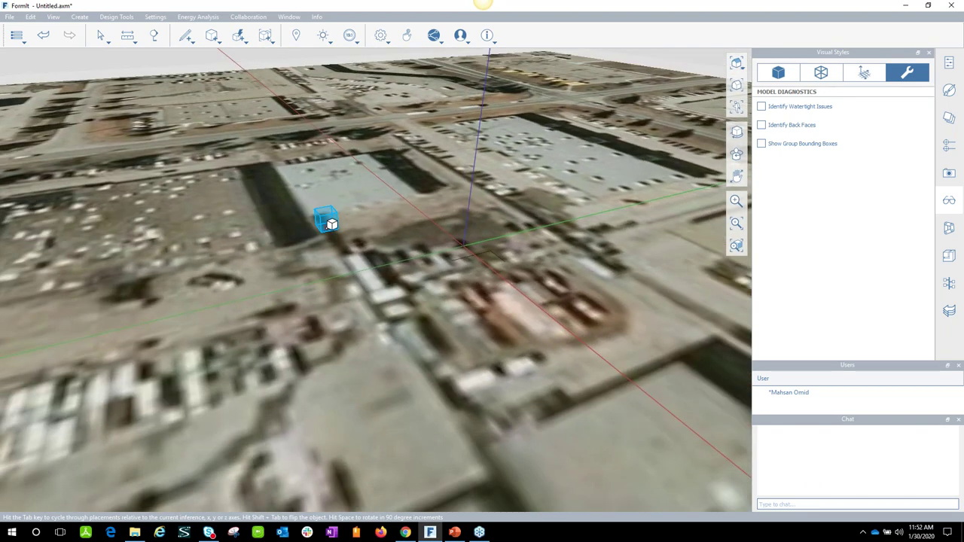
left_click(356, 226)
scroll(327, 230, "up", 5)
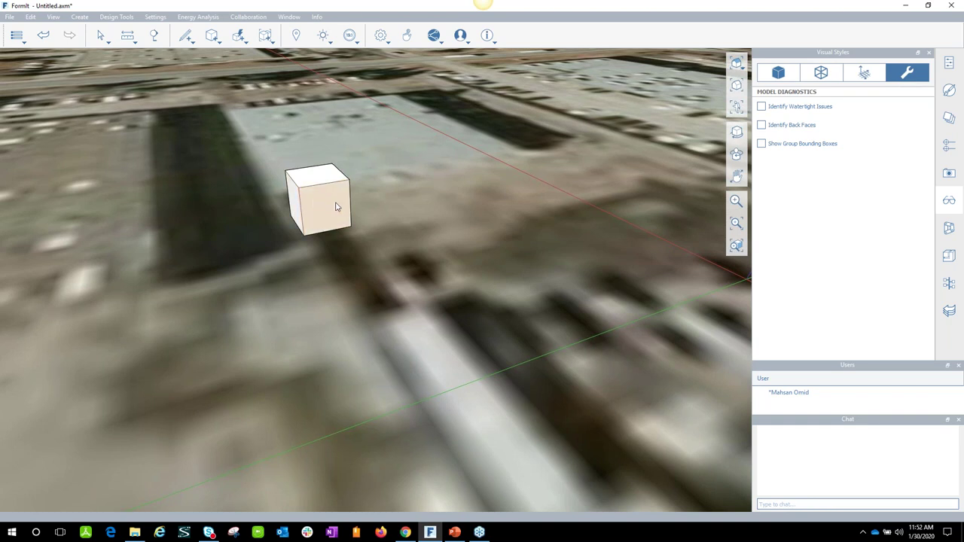
middle_click_drag(349, 222, 312, 217)
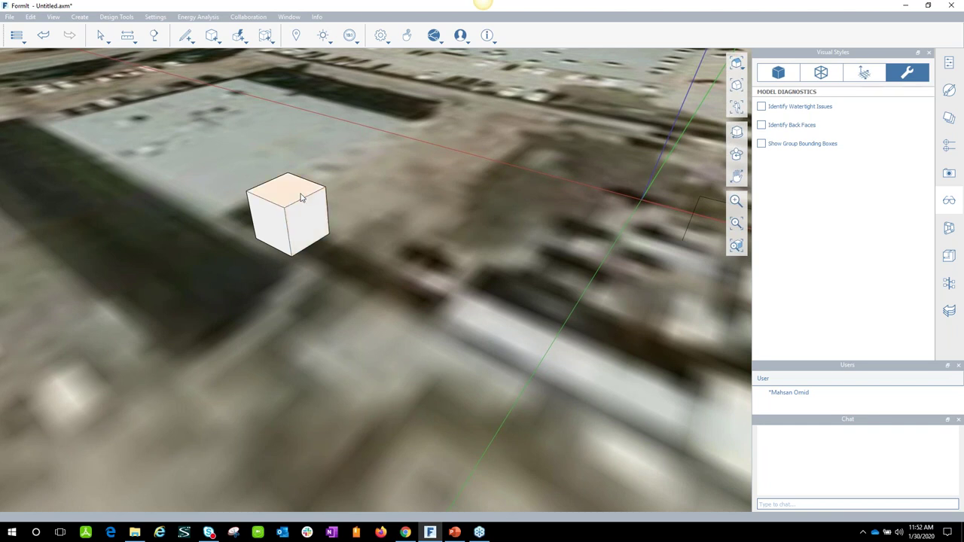
Try selecting the whole cube, and extrude its side face until the box is 24' long
double_click(301, 197)
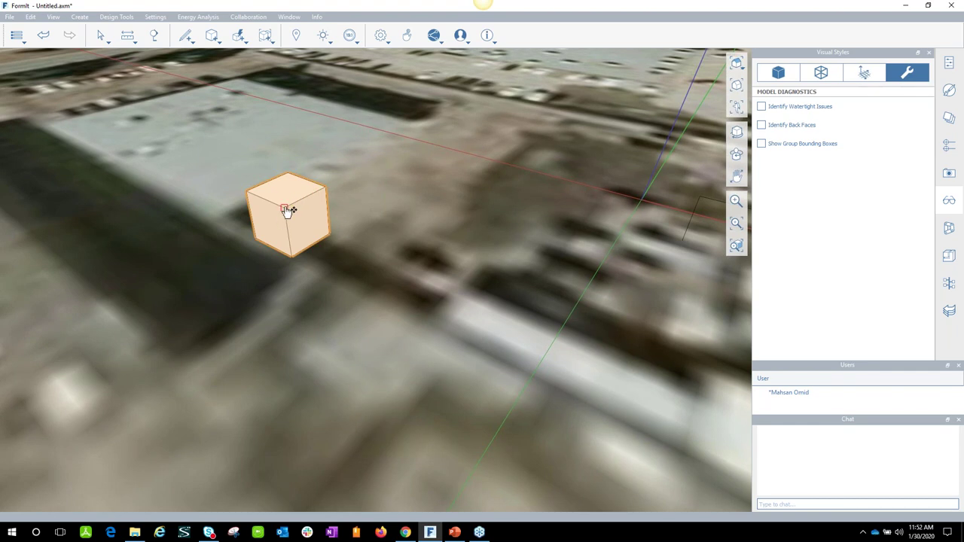
left_click(352, 212)
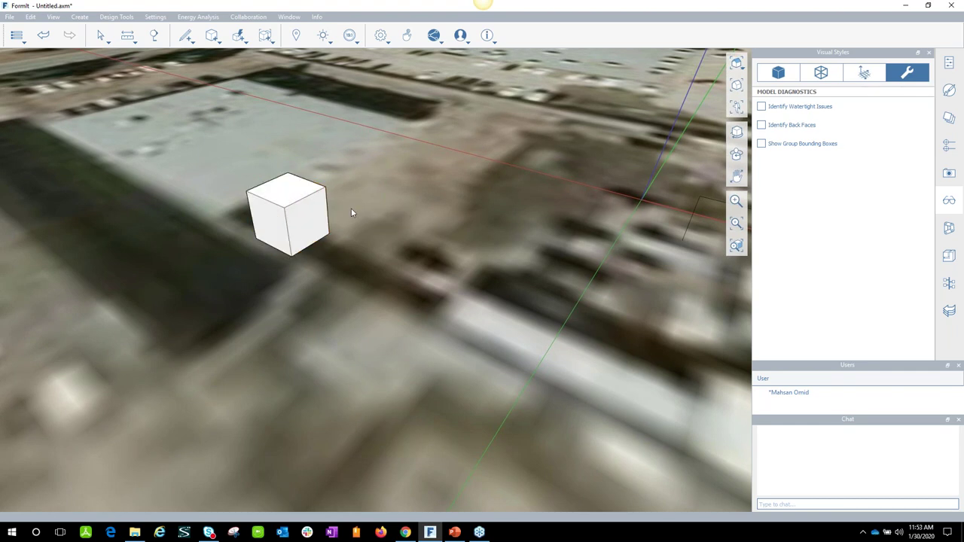
left_click(311, 223)
left_click_drag(311, 221, 397, 263)
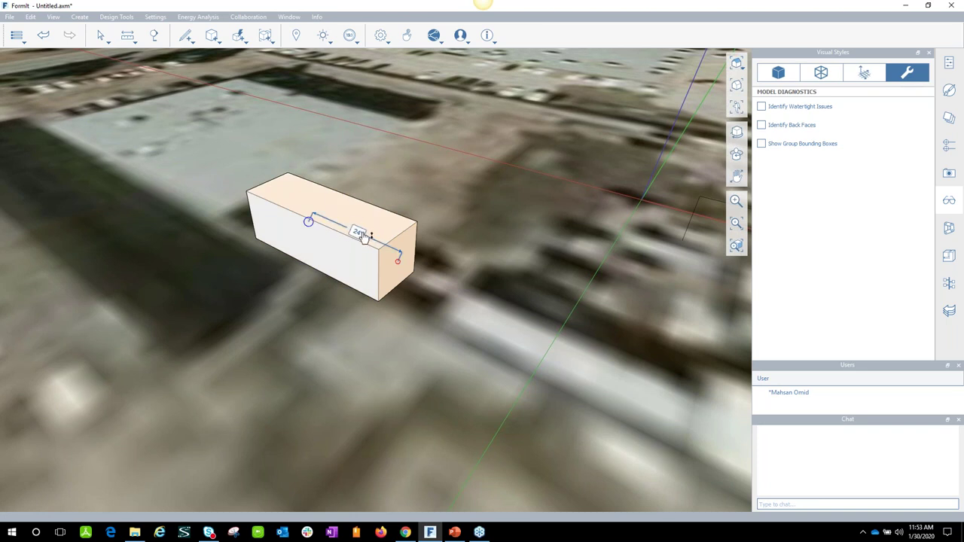
mouse_move(383, 265)
left_mouse_down()
mouse_move(381, 254)
mouse_move(354, 252)
mouse_move(382, 250)
mouse_move(385, 281)
left_mouse_up()
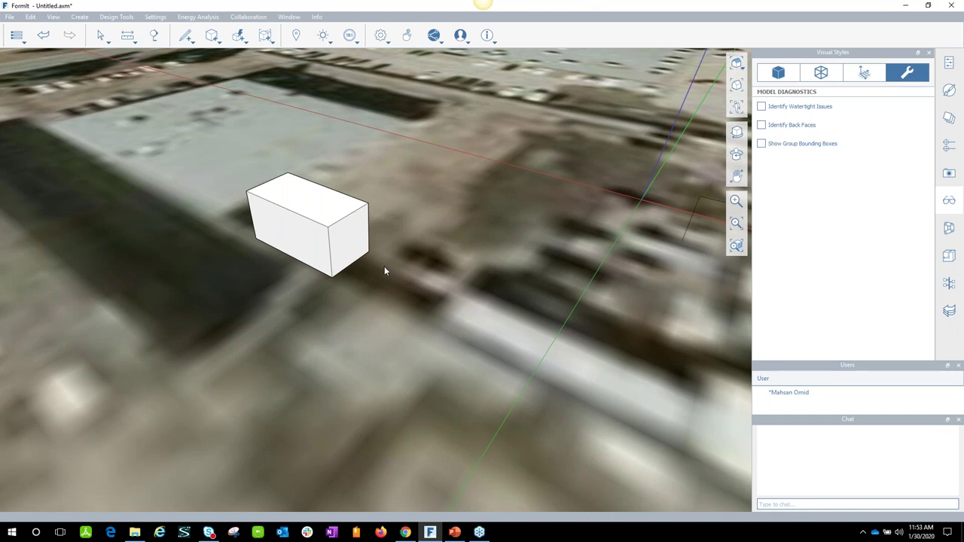
Check the length of the box's long top edge in its properties and clear the selection
left_click(298, 218)
left_click(949, 62)
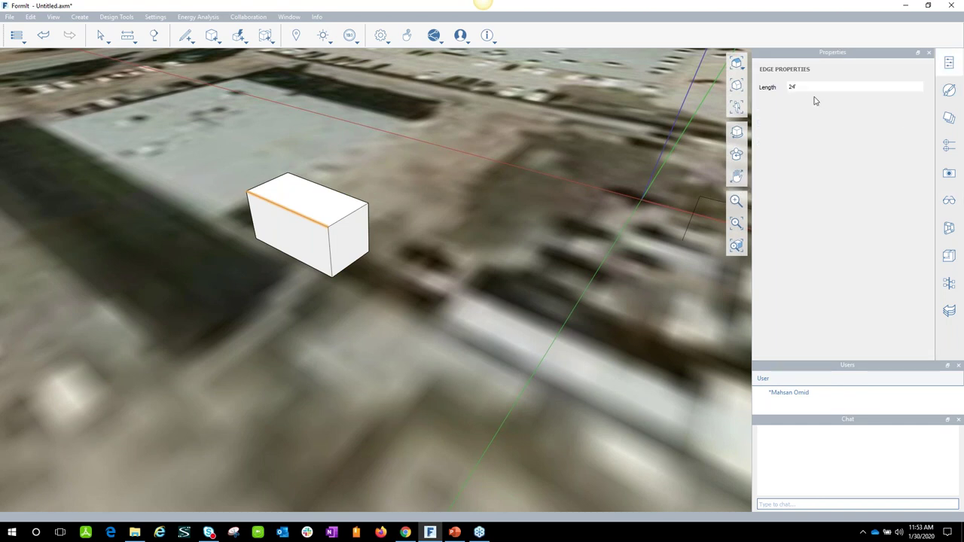
left_click(511, 226)
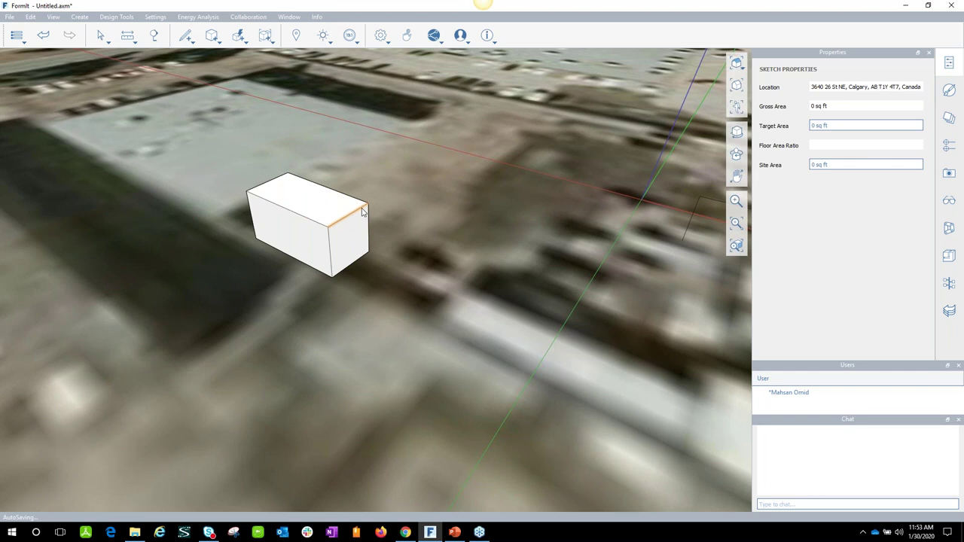
Try raising the box's short top edge along the vertical axis and reshaping the box further, and undo both edits
left_click(352, 217)
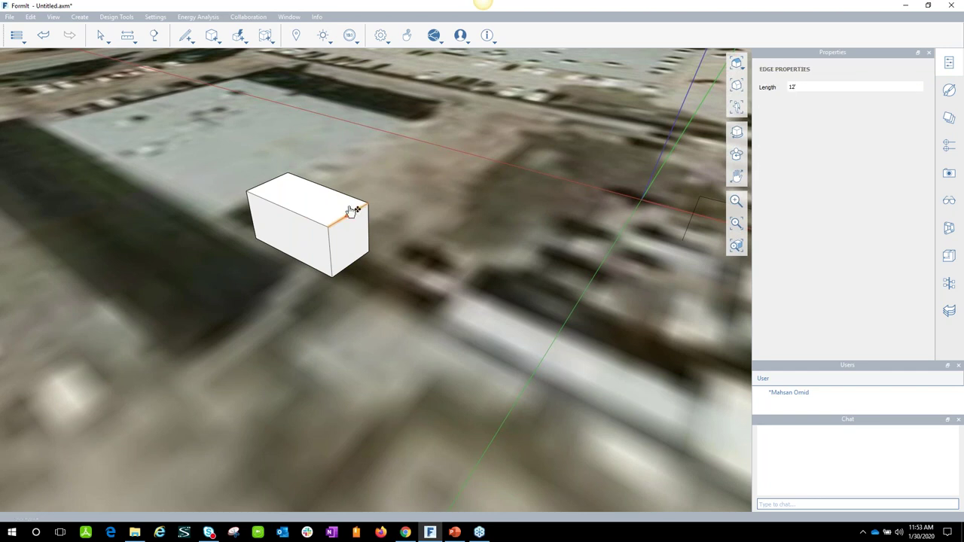
left_click_drag(352, 204, 354, 181)
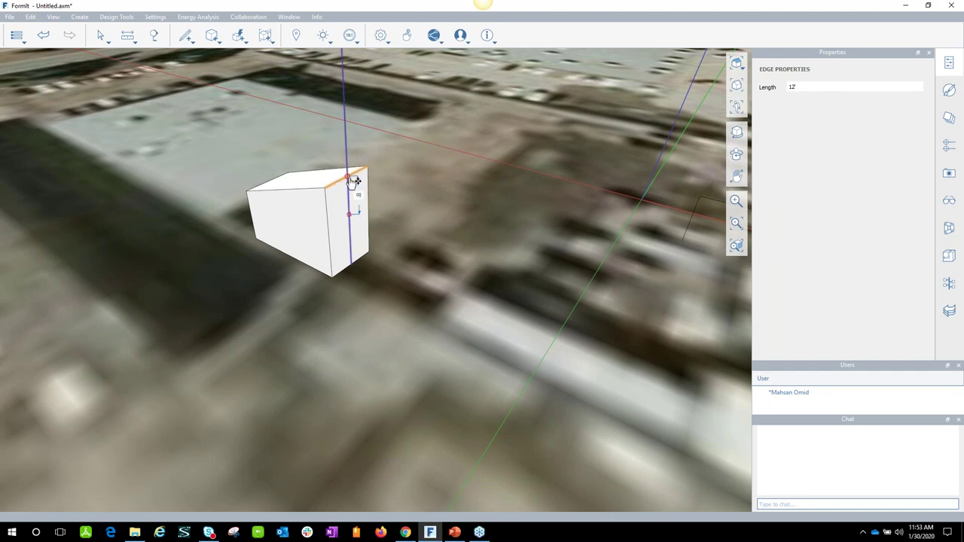
key("Escape")
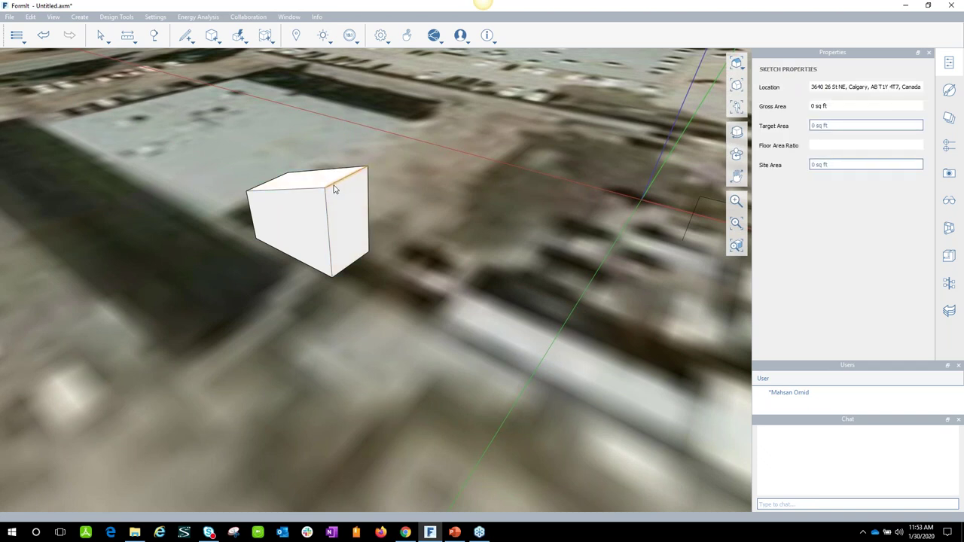
mouse_move(368, 174)
left_mouse_down()
mouse_move(387, 173)
mouse_move(338, 194)
mouse_move(372, 189)
mouse_move(360, 190)
mouse_move(359, 206)
left_mouse_up()
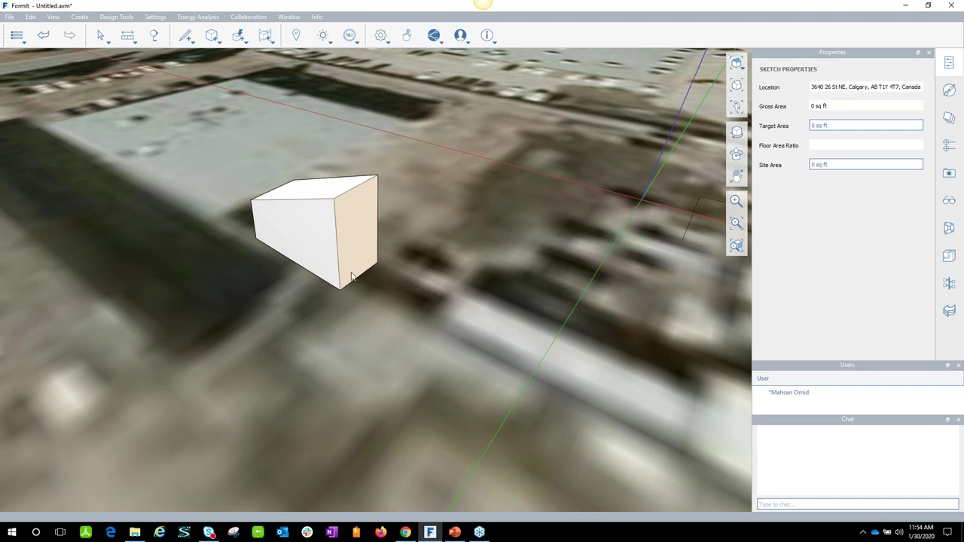
key("ctrl+z")
key("ctrl+z")
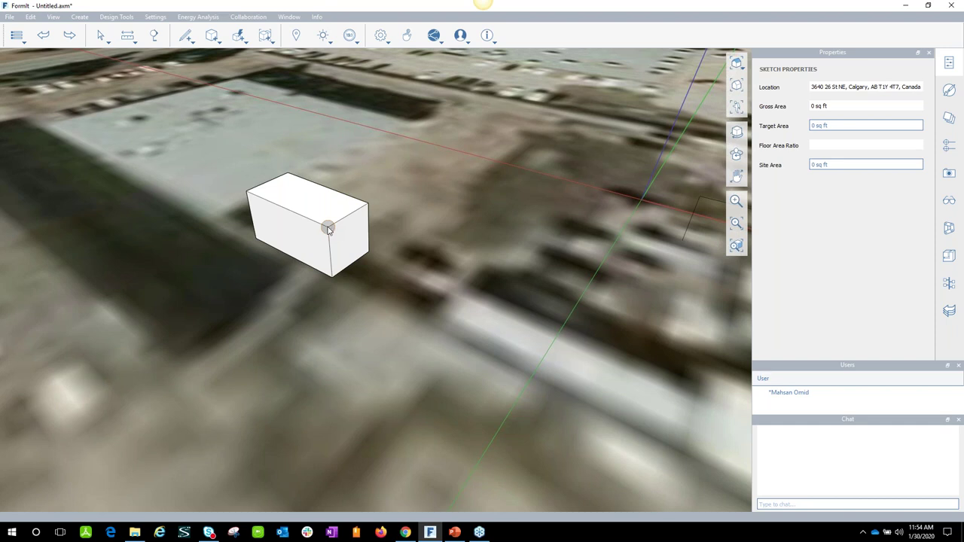
Move the whole box a short distance by its top front corner and clear the selection
left_click(329, 229)
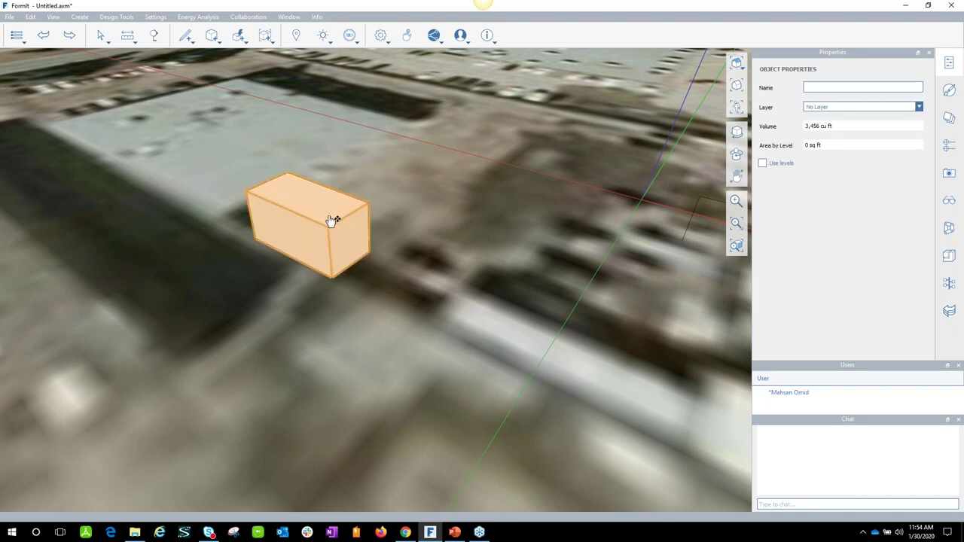
left_click_drag(329, 228, 332, 220)
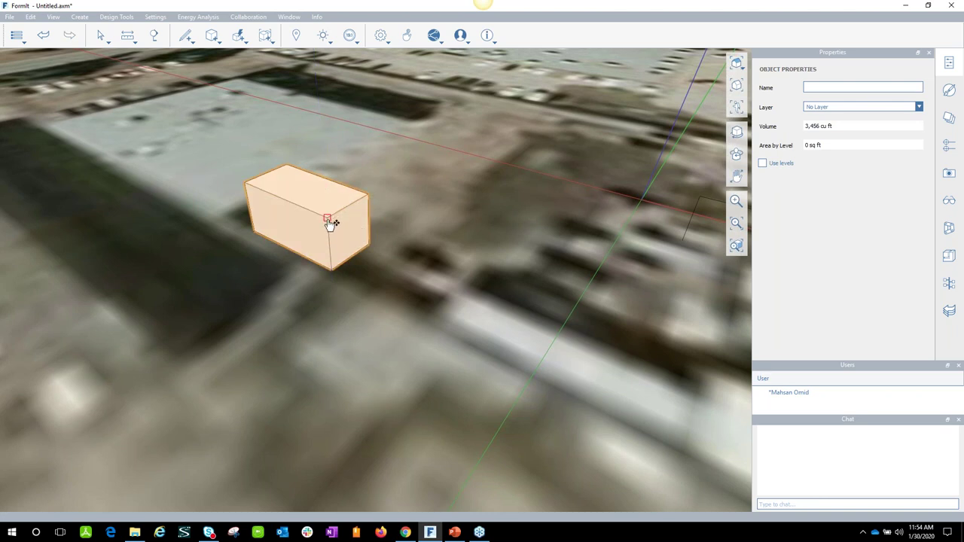
mouse_move(329, 230)
left_mouse_down()
mouse_move(330, 200)
mouse_move(332, 218)
left_mouse_up()
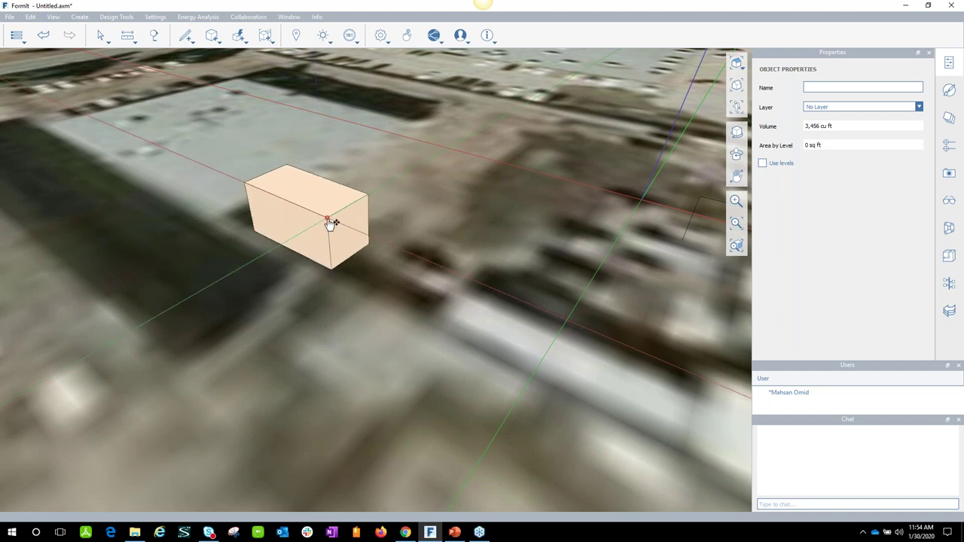
scroll(329, 222, "up", 5)
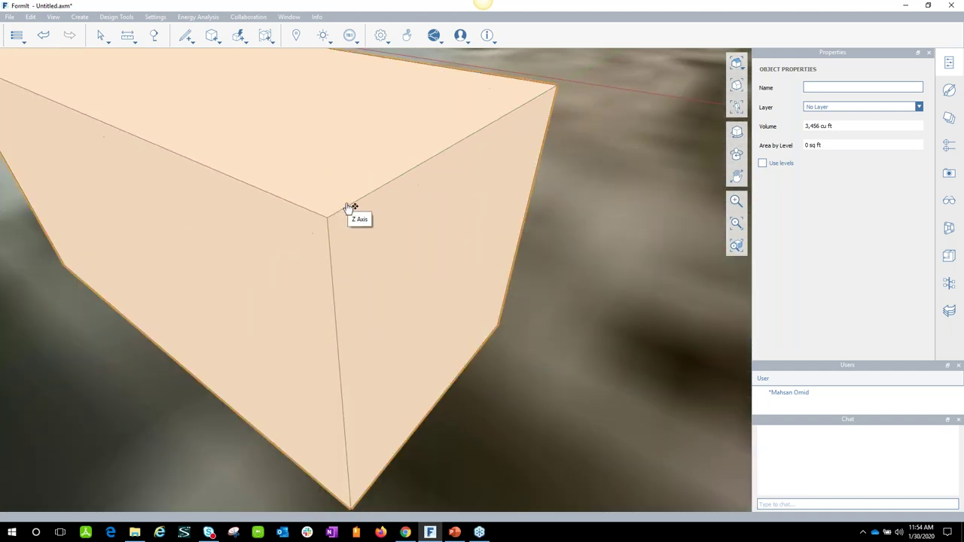
key("Escape")
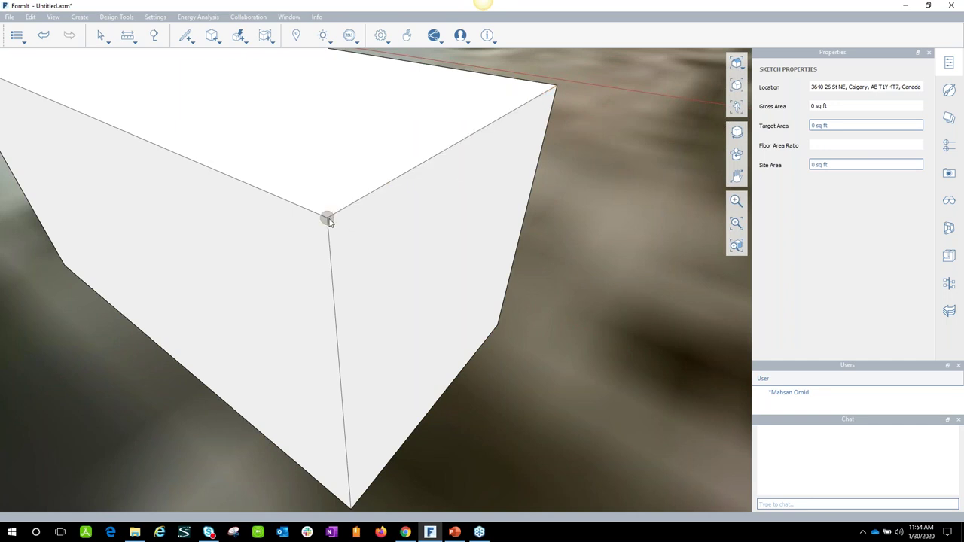
Try moving only the vertex at the box's top front corner
mouse_move(327, 218)
left_mouse_down()
mouse_move(329, 80)
mouse_move(340, 114)
mouse_move(332, 148)
left_mouse_up()
scroll(332, 120, "down", 5)
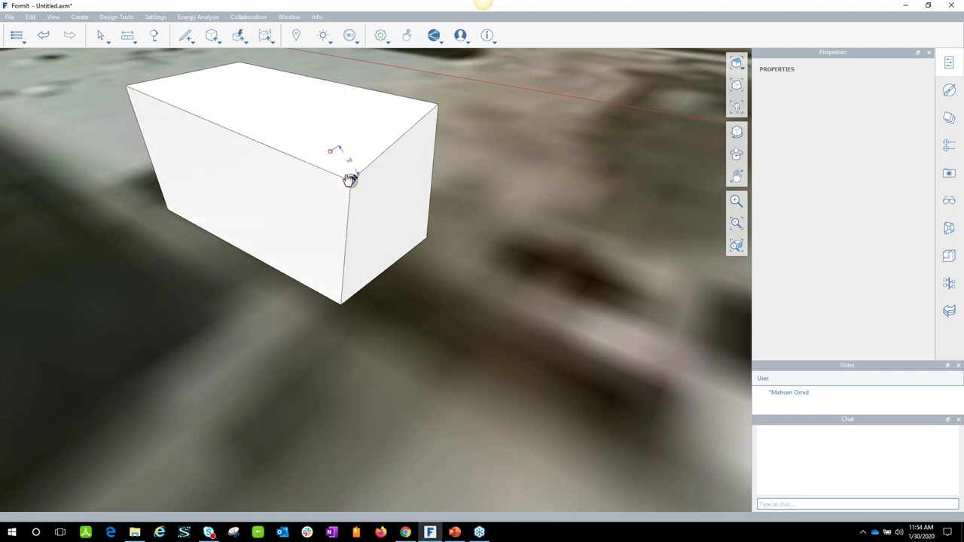
scroll(336, 237, "down", 4)
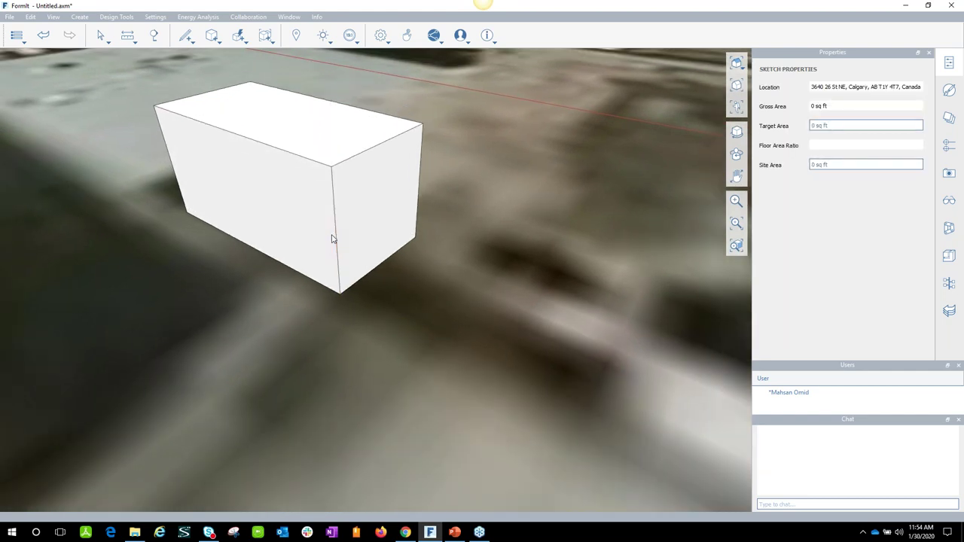
Draw a rectangular outline about 14' wide against the bottom edge of the box's long side face and select the enclosed face
middle_click_drag(329, 241, 370, 320)
middle_click_drag(376, 283, 402, 289)
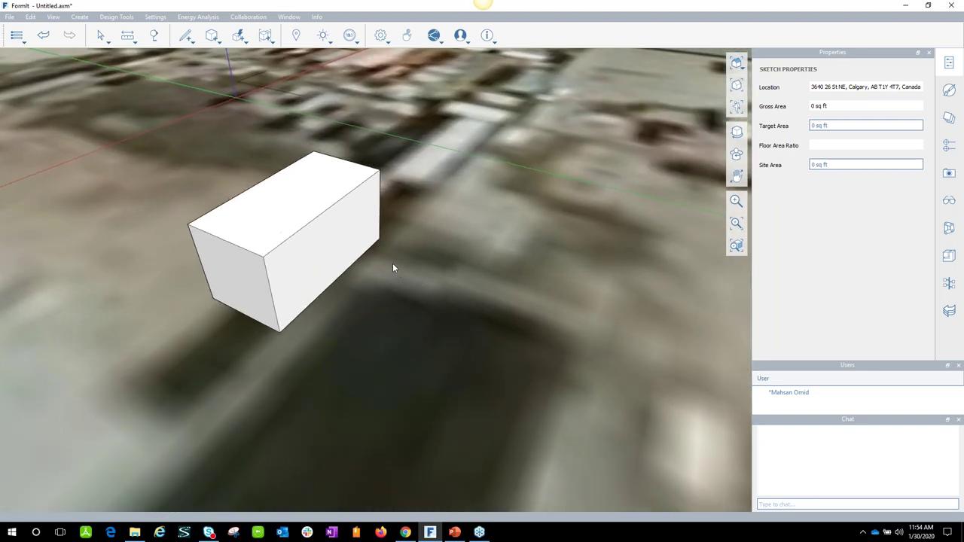
mouse_move(185, 37)
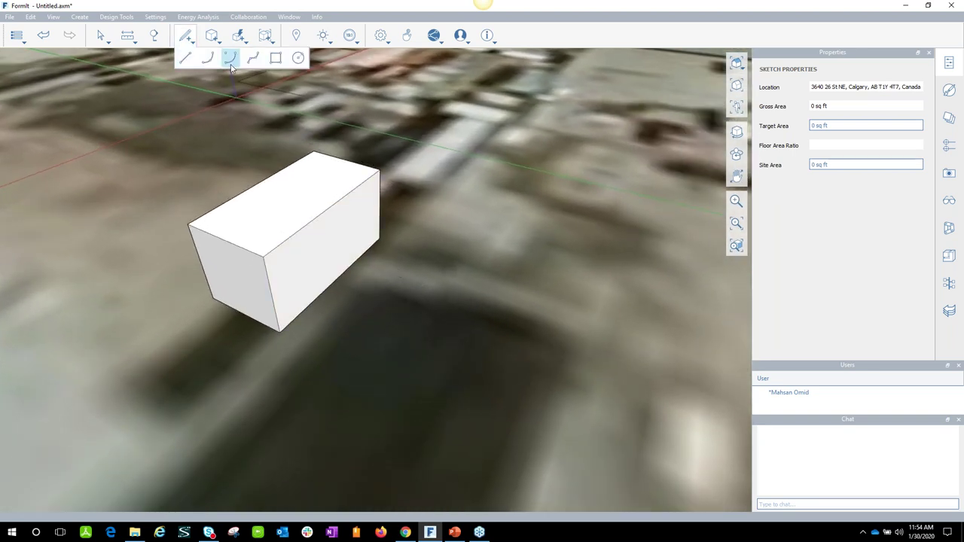
left_click(275, 59)
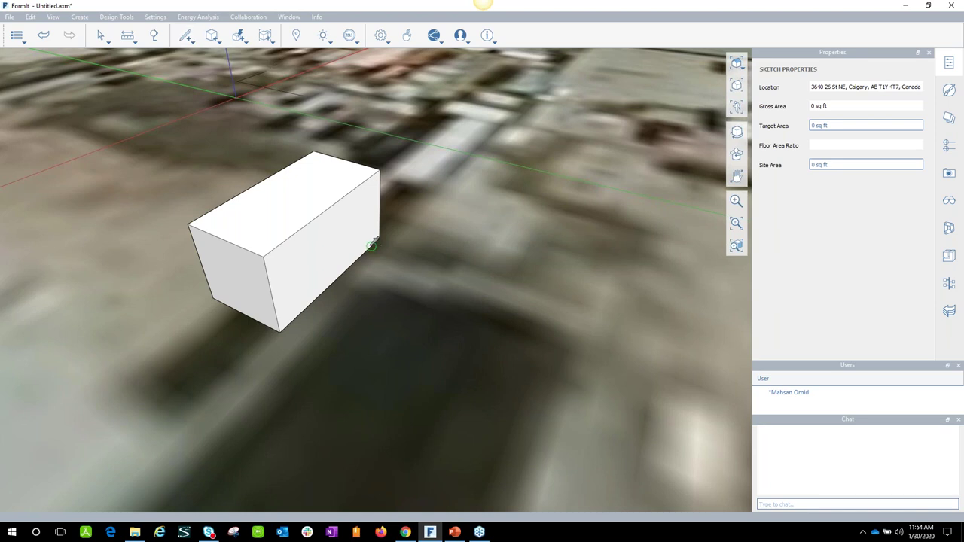
left_click(371, 202)
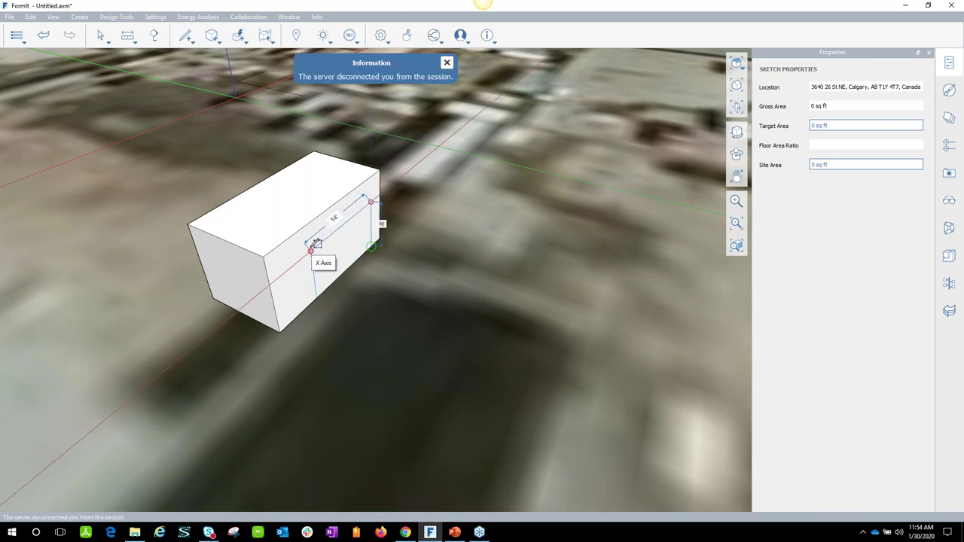
left_click(317, 293)
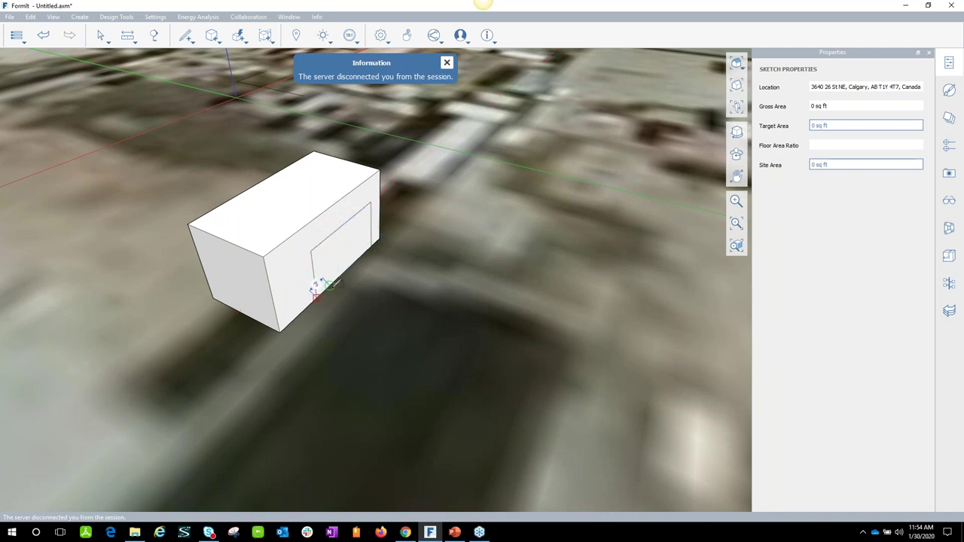
left_click(369, 246)
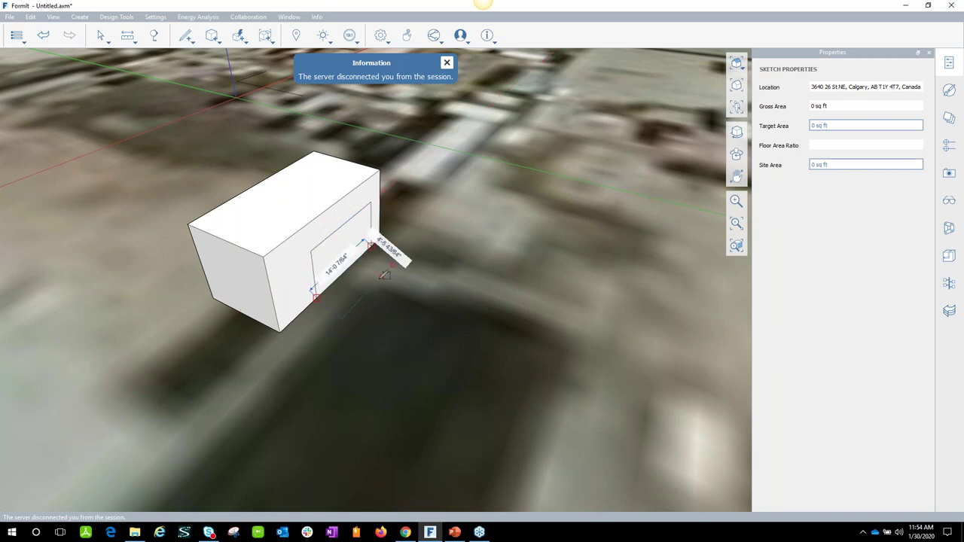
key("Escape")
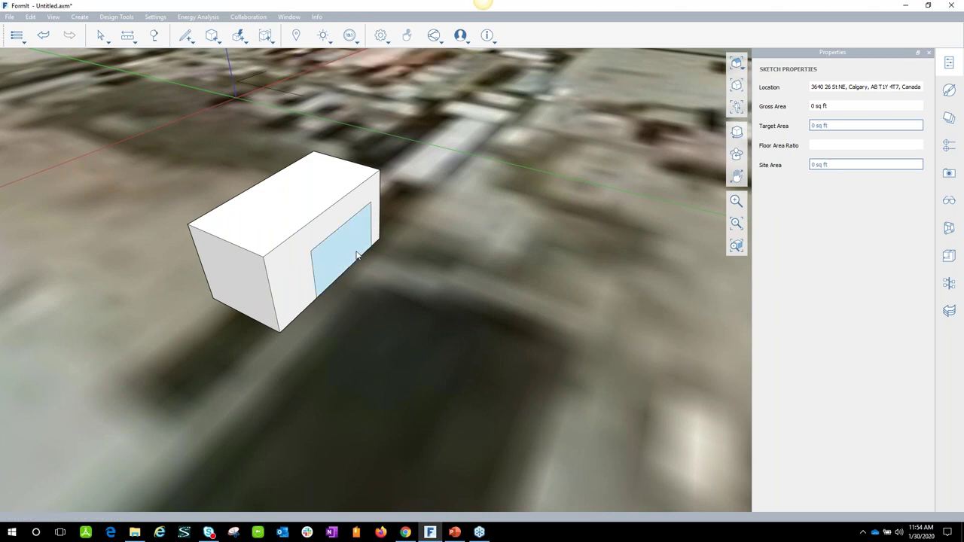
left_click(346, 243)
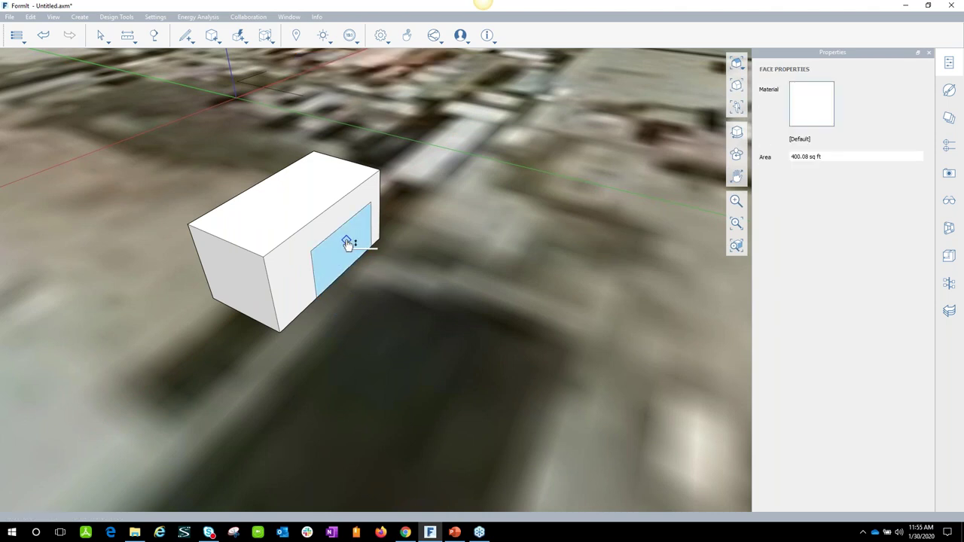
Push the outlined face inward to form a recess and draw a line about 7'-6" long from its top corner to the box's vertical edge
left_click_drag(338, 243, 338, 249)
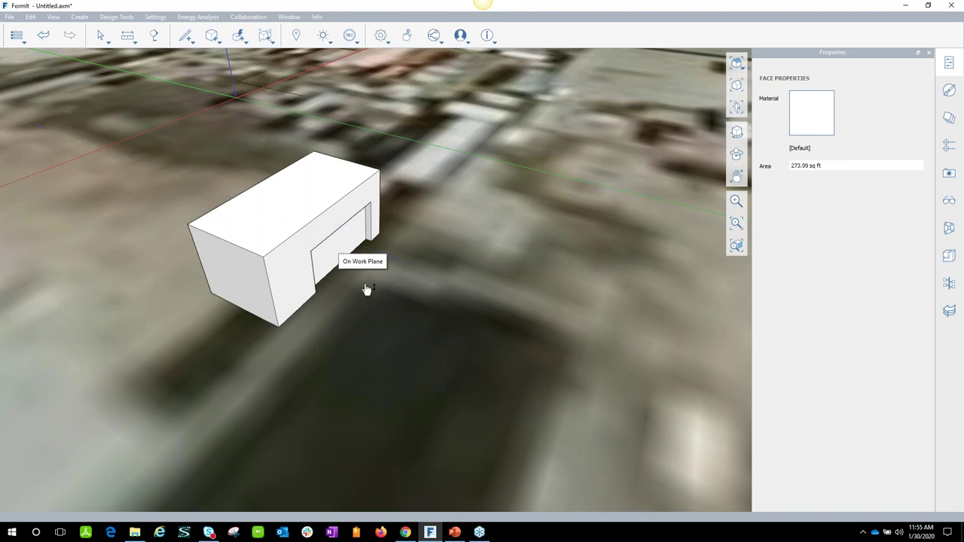
left_click(373, 312)
middle_click_drag(372, 281, 475, 254)
scroll(475, 254, "up", 5)
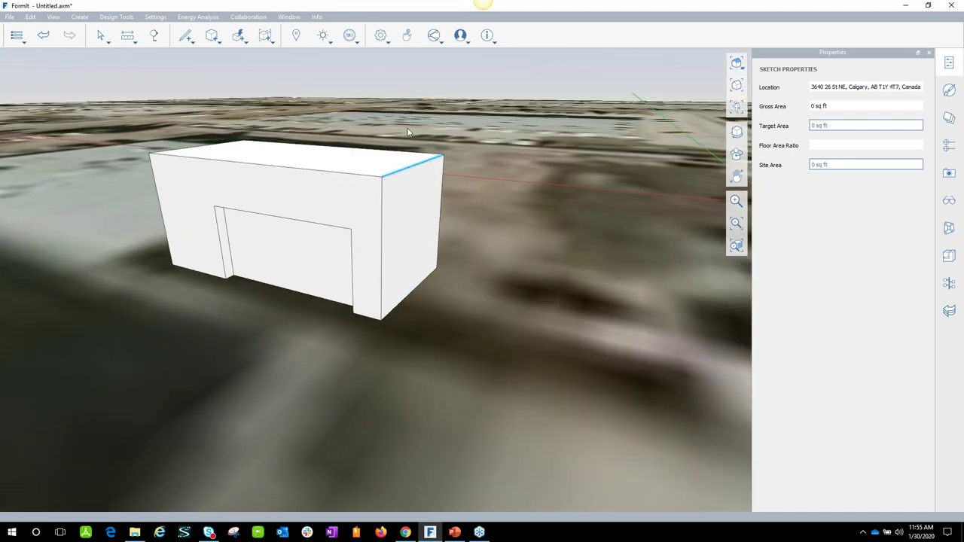
mouse_move(185, 39)
left_click(183, 58)
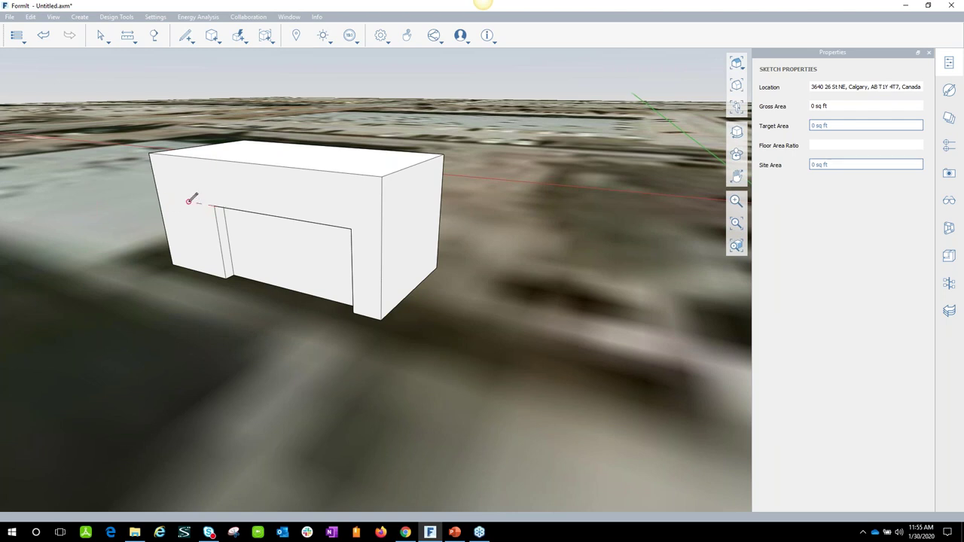
left_click(214, 204)
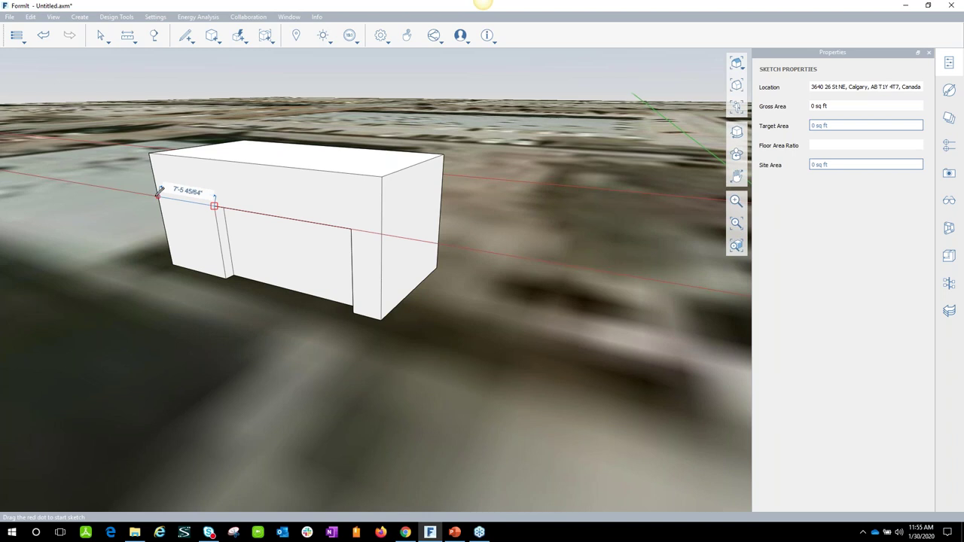
left_click(158, 195)
key("Escape")
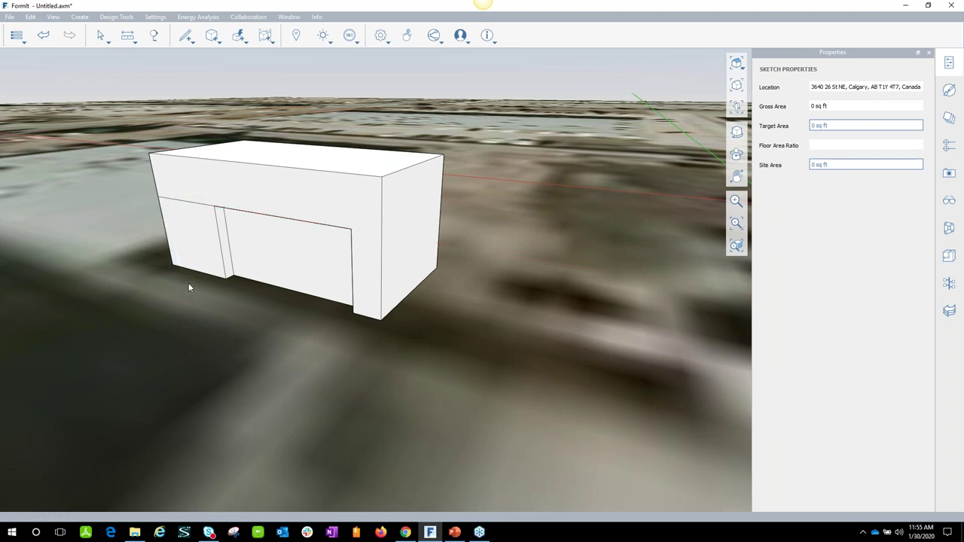
Pull the upper L-shaped front face outward about 3'-6" and push the lower face beside the recess inward about 5'
left_click(283, 193)
left_click_drag(341, 196, 318, 200)
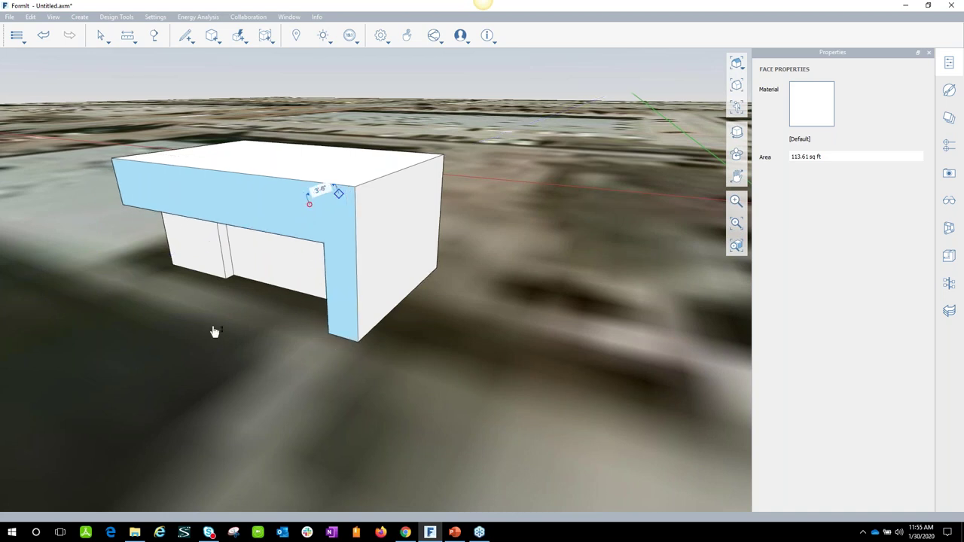
middle_click_drag(232, 326, 251, 278)
left_click_drag(238, 271, 168, 269)
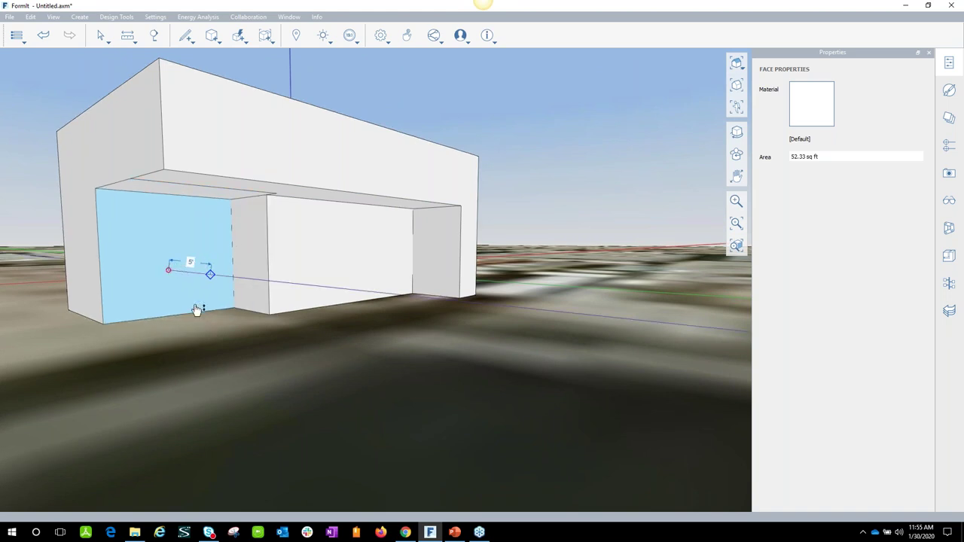
left_click(257, 341)
Draw a vertical strip outline 9" wide and 7' tall along the front edge of the end pillar's inner side face
middle_click_drag(257, 341, 508, 270)
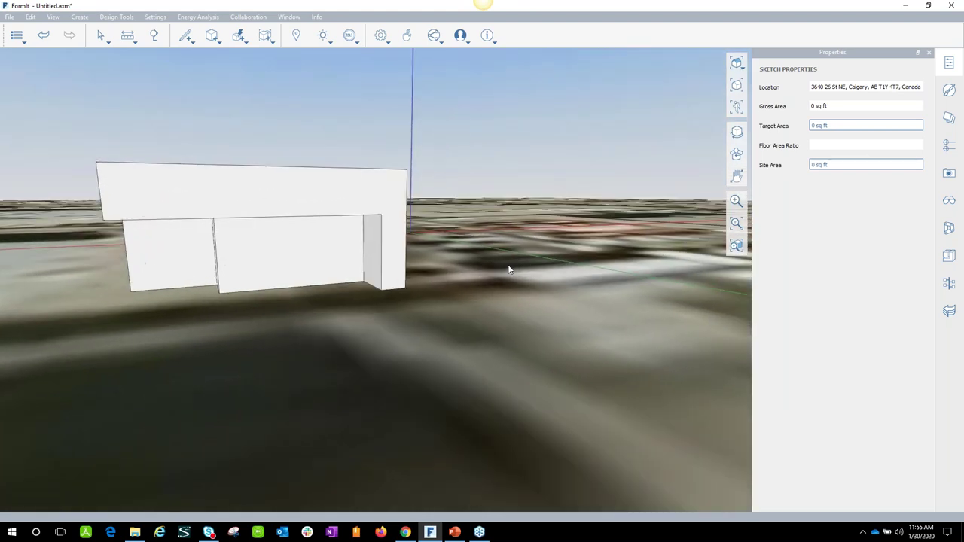
mouse_move(417, 306)
middle_mouse_down()
mouse_move(462, 308)
mouse_move(404, 294)
middle_mouse_up()
scroll(404, 294, "up", 5)
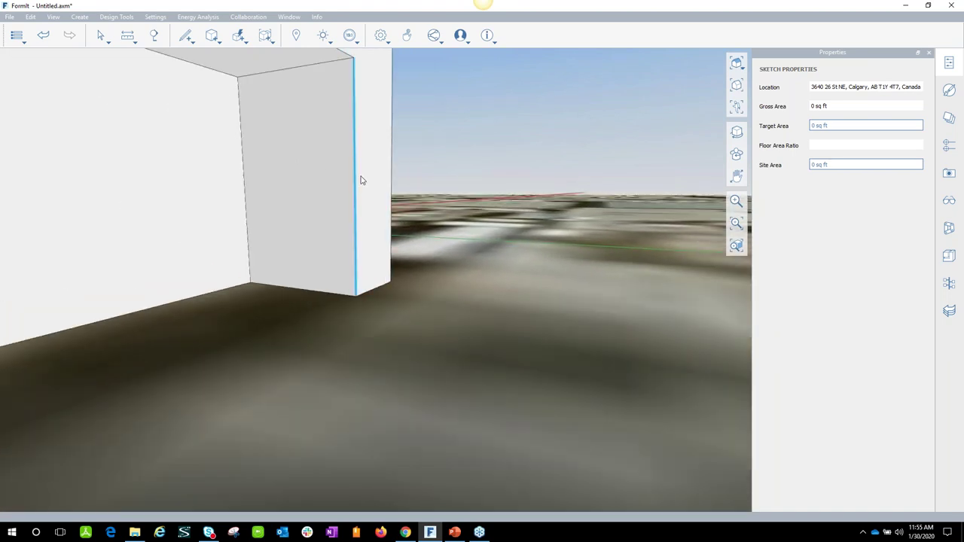
mouse_move(185, 38)
left_click(187, 61)
left_click(355, 295)
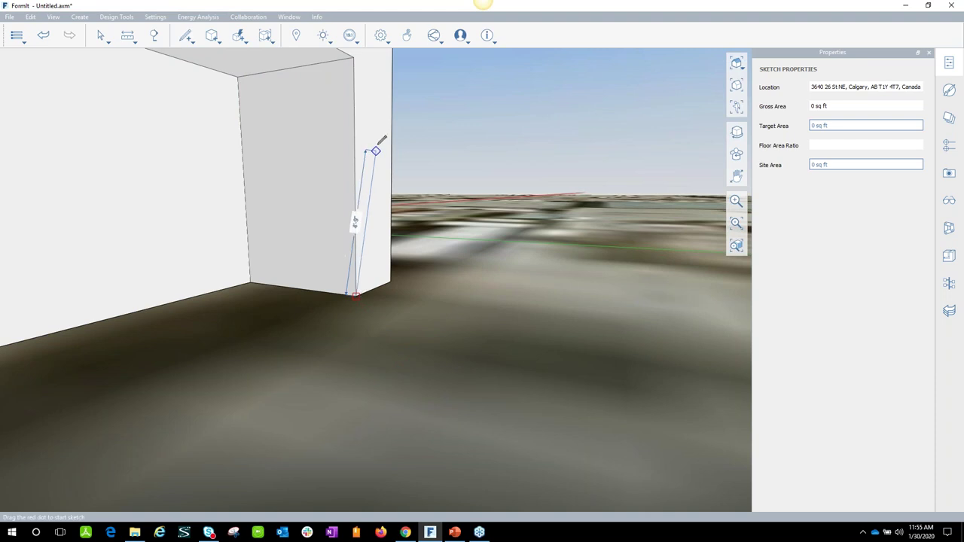
left_click(352, 59)
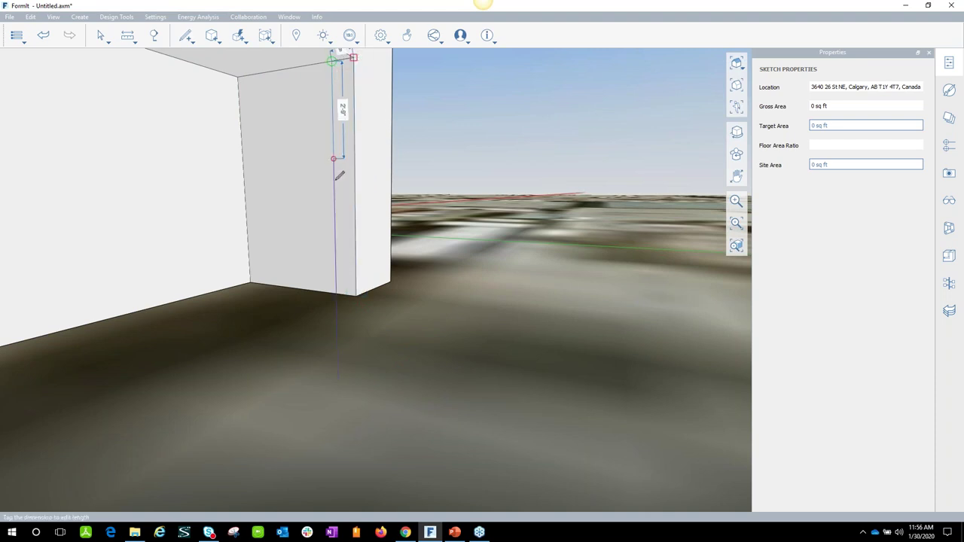
left_click(336, 292)
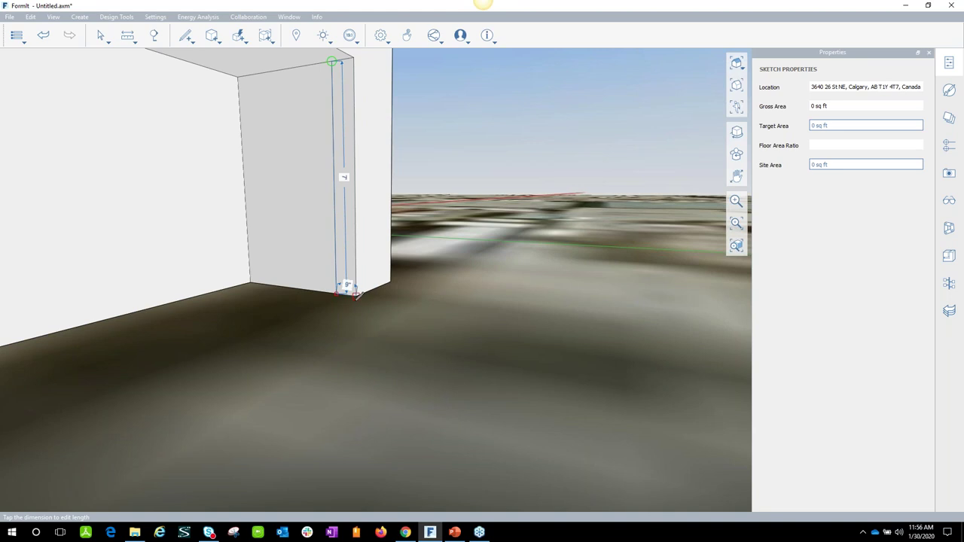
left_click(356, 294)
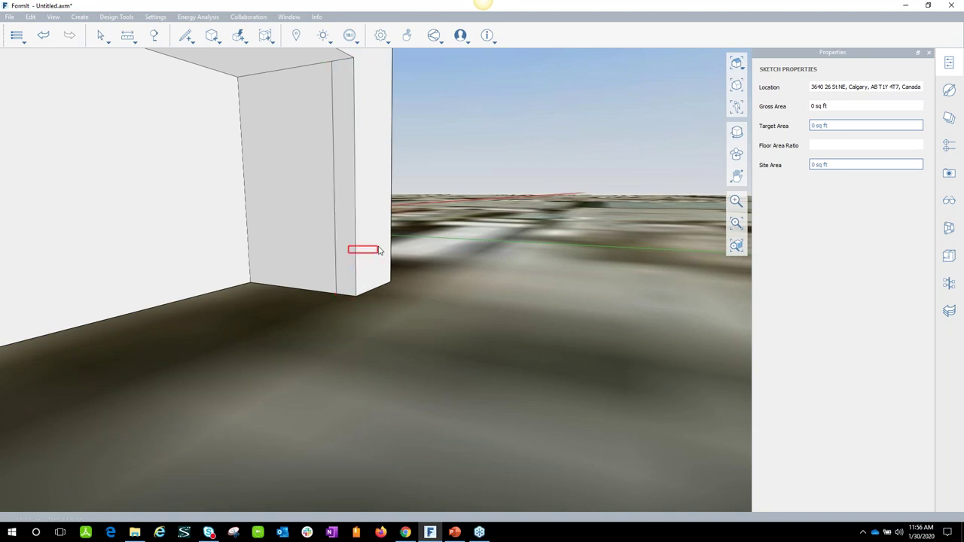
Select the 9" wide strip face and push it through the end pillar to trim away the pillar's front
double_click(341, 228)
left_click(420, 273)
middle_click_drag(461, 295, 439, 267)
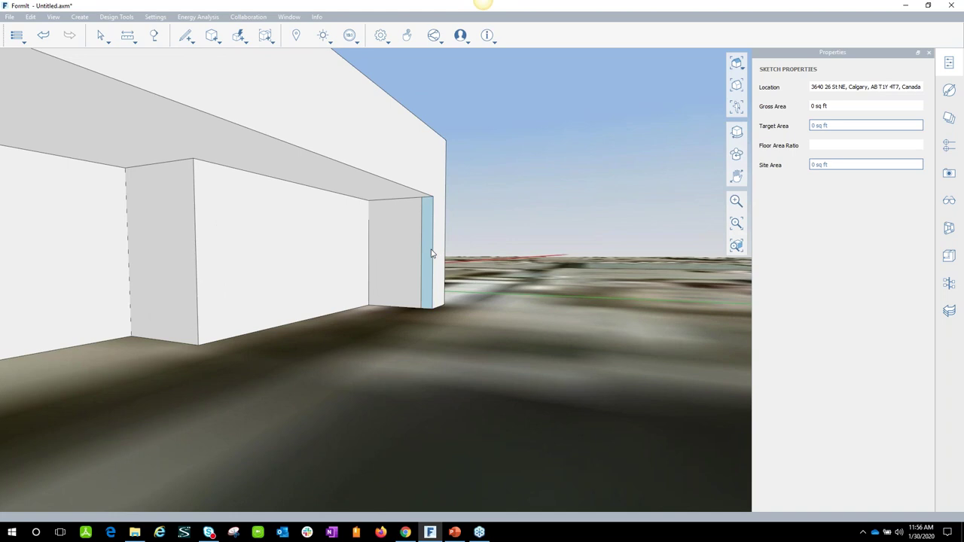
left_click(427, 258)
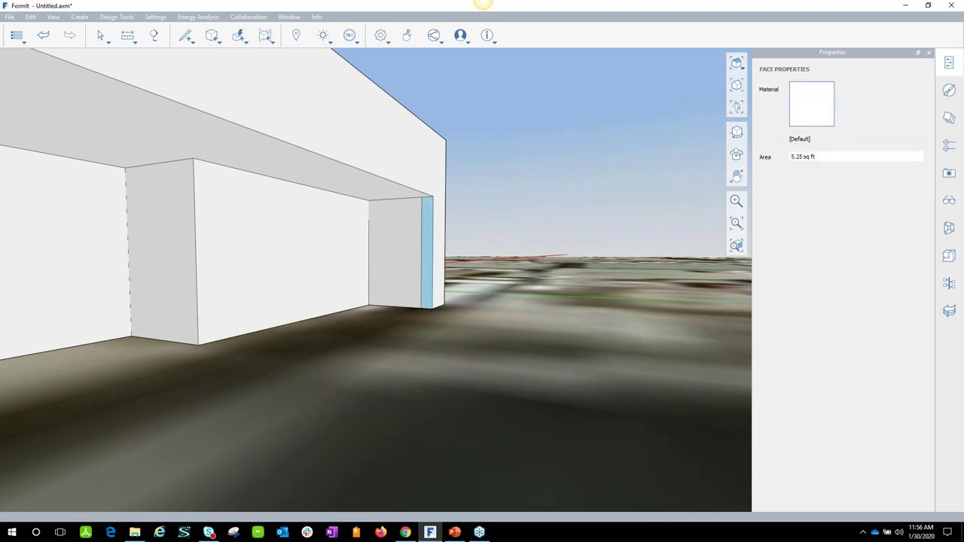
left_click_drag(429, 257, 437, 247)
Place a 12' cube primitive on the ground in front of the building mass and clear the selection
scroll(455, 254, "down", 5)
middle_click_drag(440, 248, 455, 276)
middle_click_drag(427, 207, 323, 155)
scroll(395, 292, "down", 3)
scroll(395, 296, "down", 2)
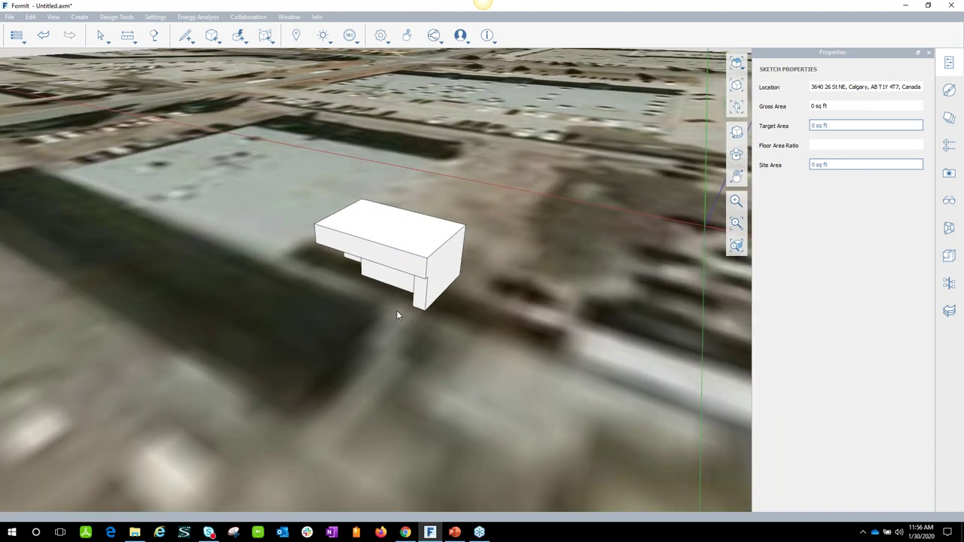
mouse_move(211, 38)
left_click(212, 59)
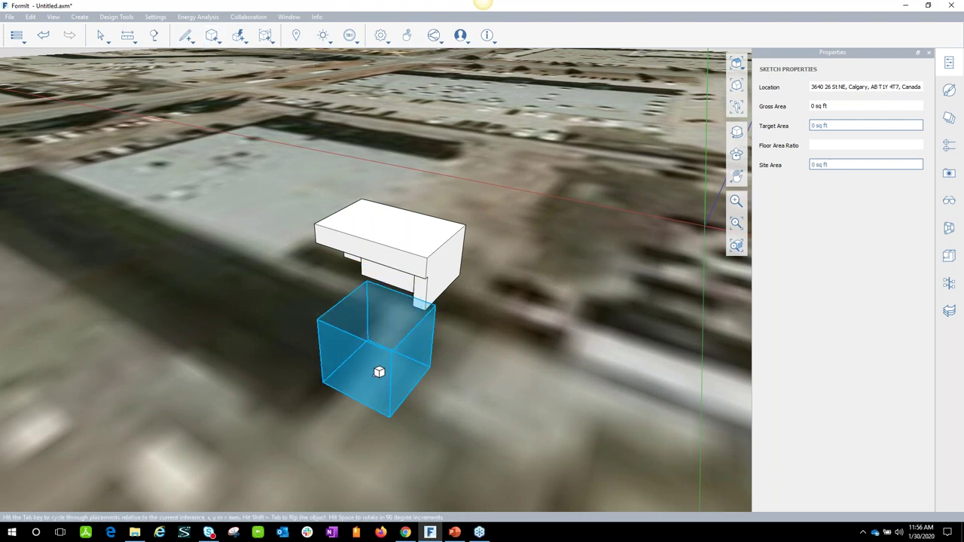
left_click(360, 392)
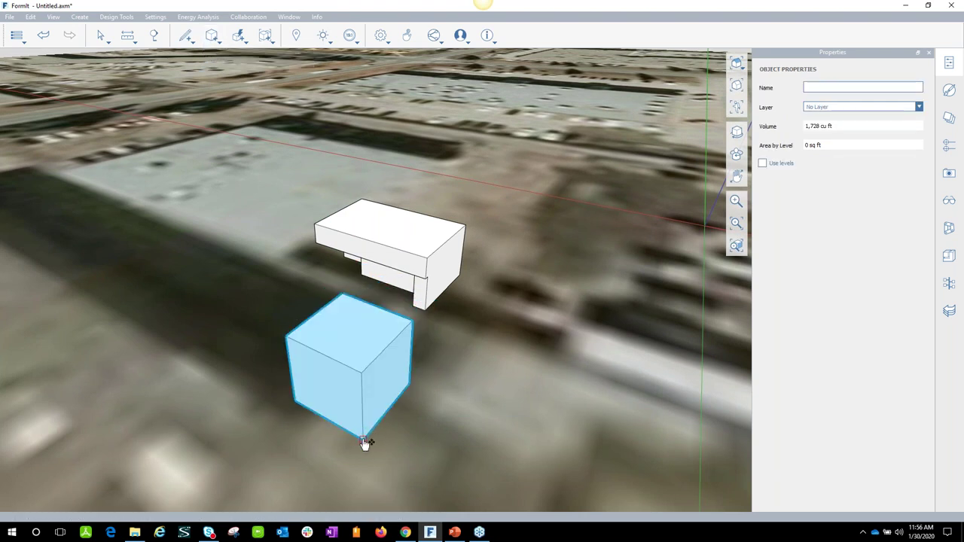
left_click(369, 441)
Push one side face of the cube inward about 8' to leave a slab 4' thick
middle_click_drag(403, 421, 379, 421)
left_click(379, 423)
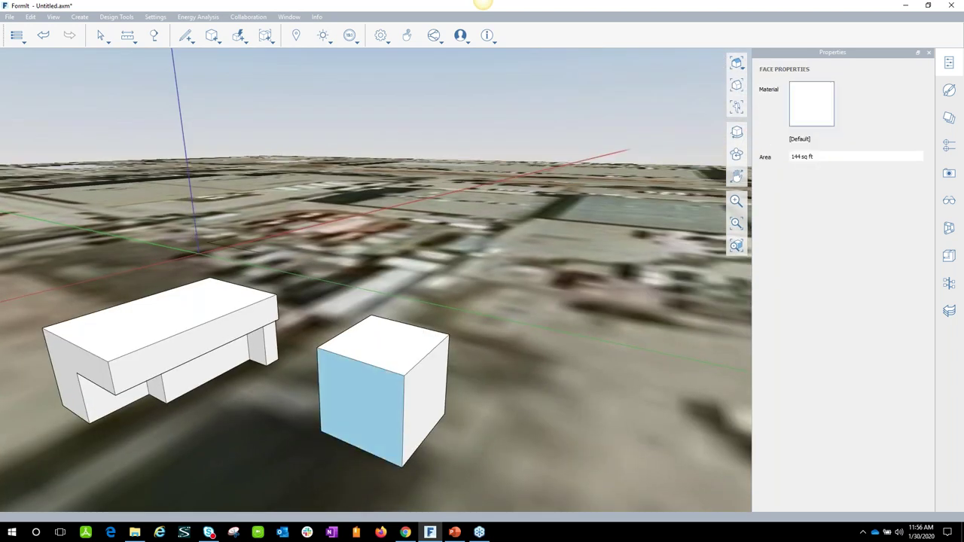
mouse_move(392, 416)
left_mouse_down()
mouse_move(409, 393)
mouse_move(384, 394)
left_mouse_up()
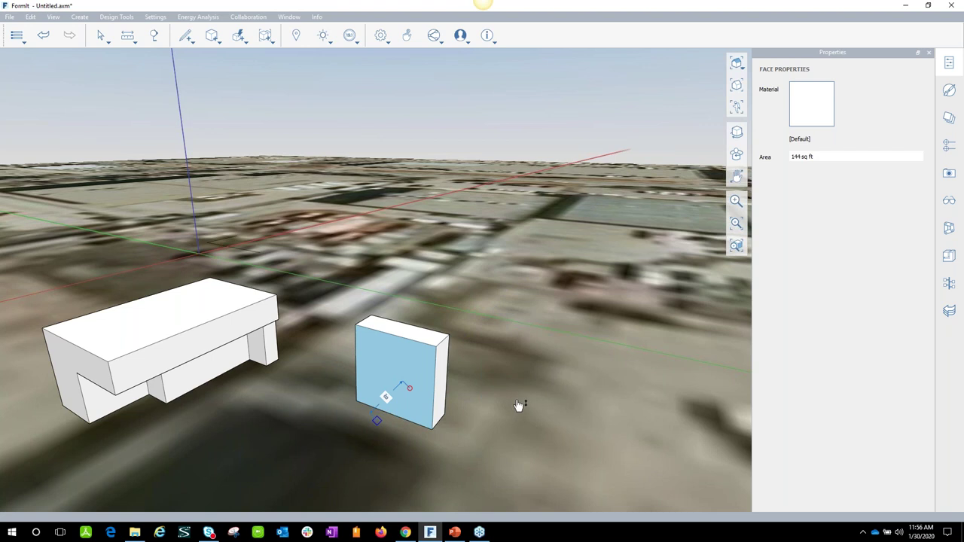
left_click(487, 378)
middle_click_drag(462, 379, 369, 403)
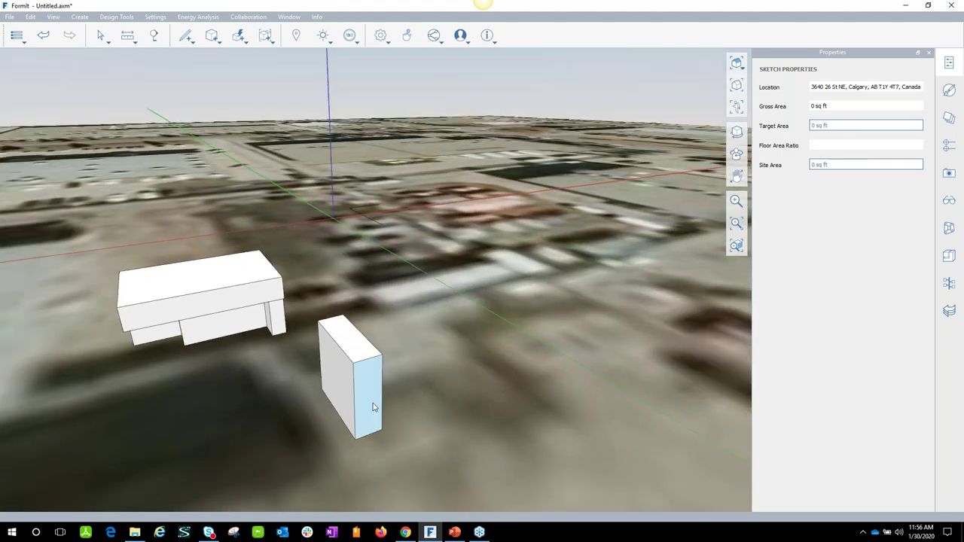
left_click(367, 398)
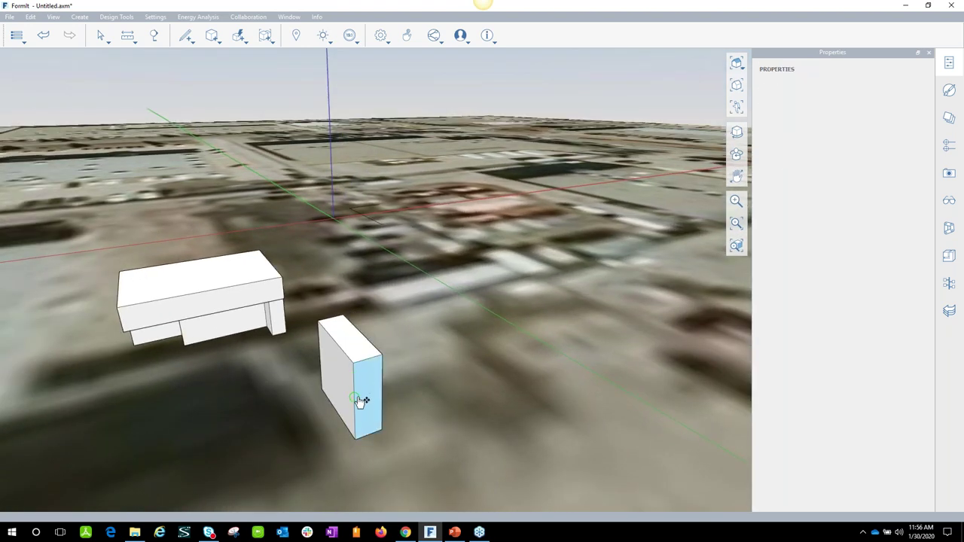
double_click(370, 401)
mouse_move(368, 395)
left_mouse_down()
mouse_move(361, 383)
mouse_move(366, 419)
left_mouse_up()
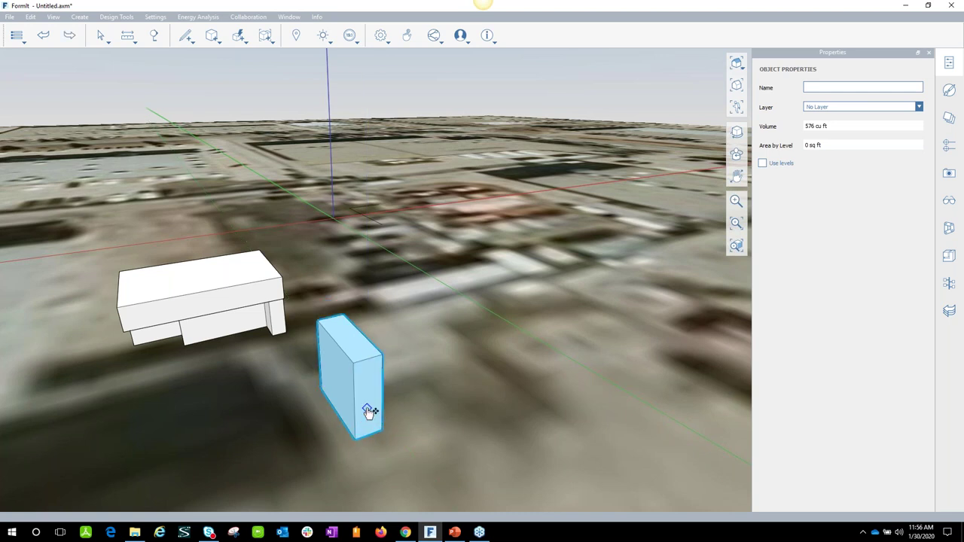
left_click(409, 402)
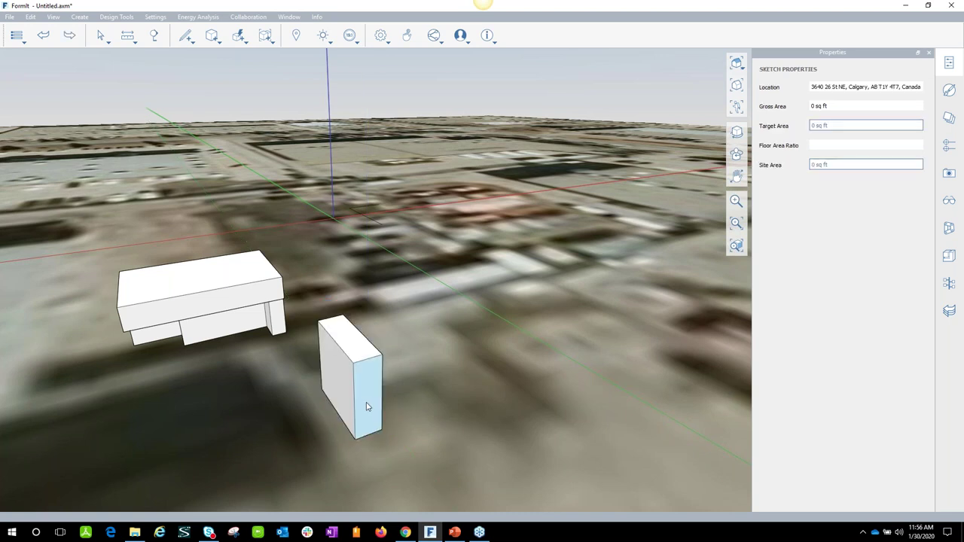
double_click(367, 407)
left_click(400, 401)
Push the slab's narrow side face inward 10' and an adjacent face inward 2' to leave a column 2' square
left_click(372, 406)
left_click_drag(368, 399, 355, 351)
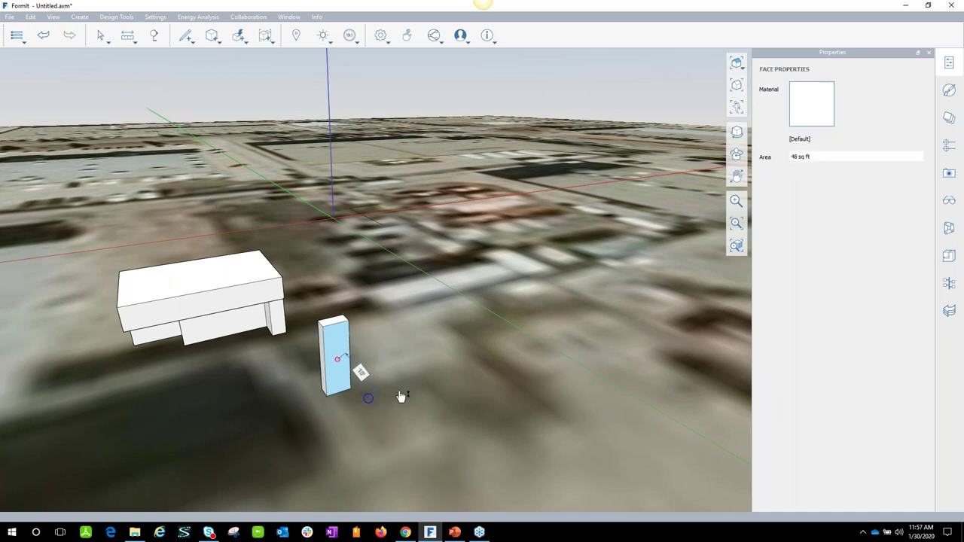
left_click(401, 366)
middle_click_drag(379, 370, 221, 374)
scroll(367, 315, "up", 5)
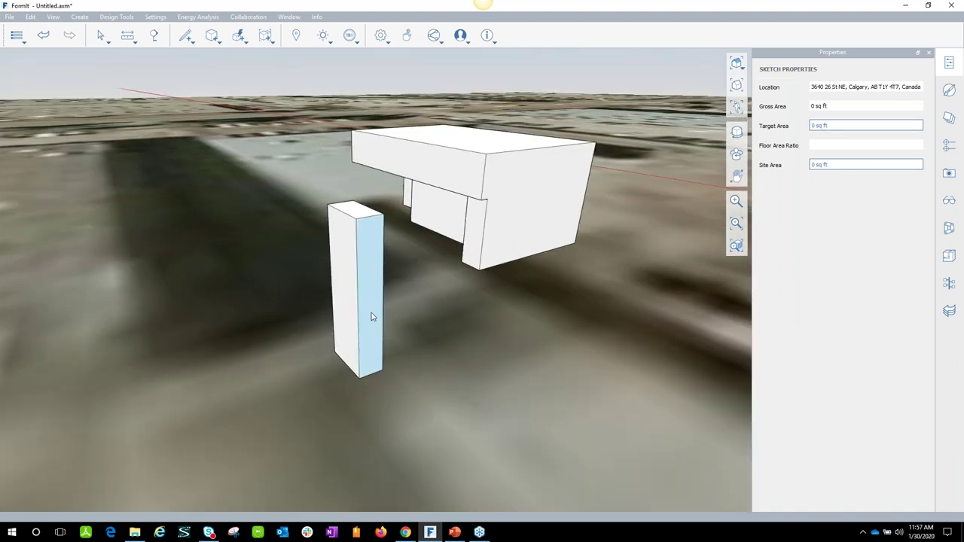
left_click(370, 316)
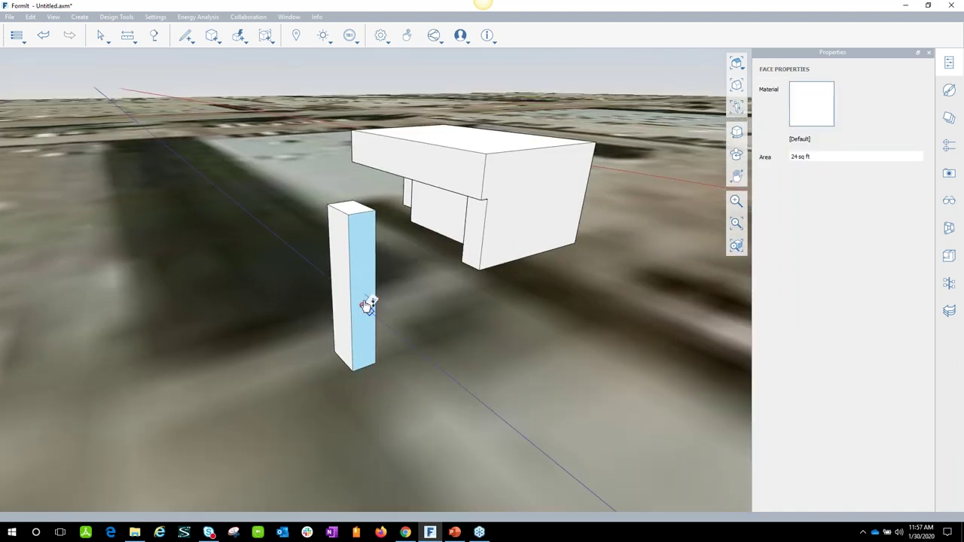
left_click(408, 374)
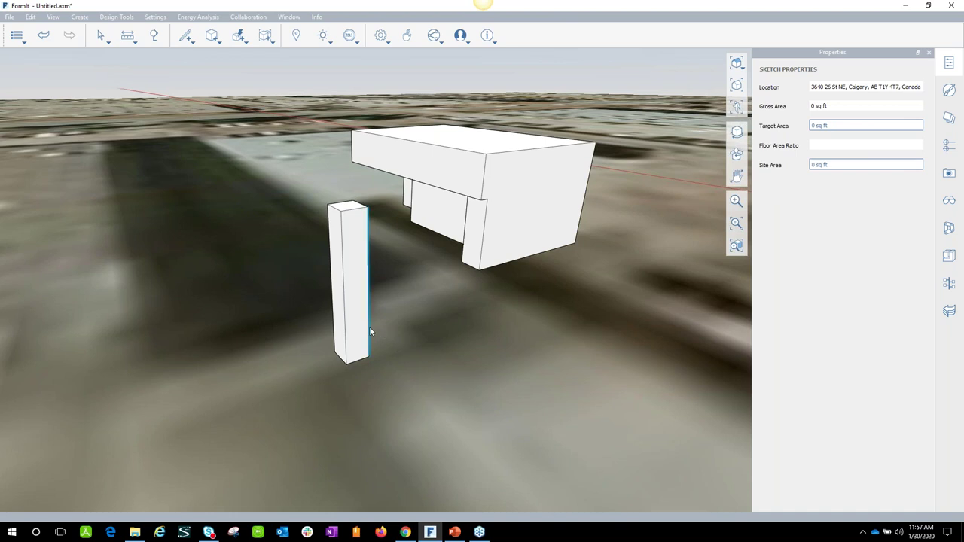
Raise the column's top face 2' by aligning it with the building mass's roof, and clear the selection
middle_click_drag(406, 341, 435, 334)
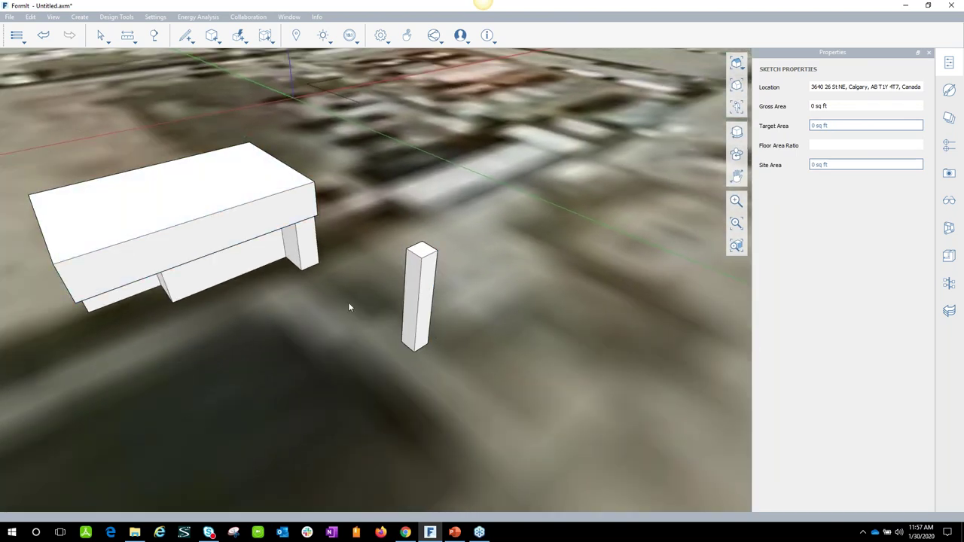
left_click(424, 252)
left_click_drag(425, 251, 338, 238)
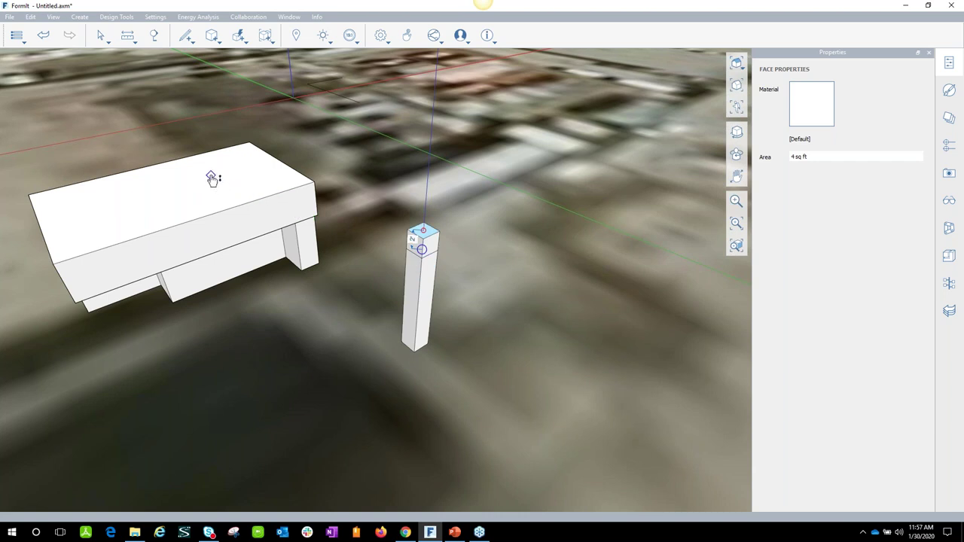
left_click(302, 331)
Move the whole column about 20'-8" across the ground so it stands under the building mass's front overhang, and clear the selection
middle_click_drag(302, 334, 424, 220)
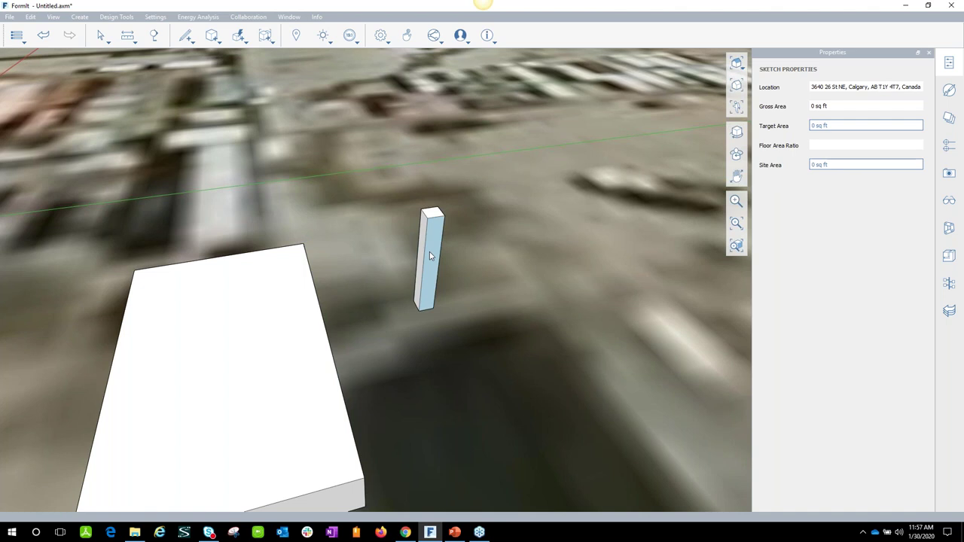
mouse_move(221, 47)
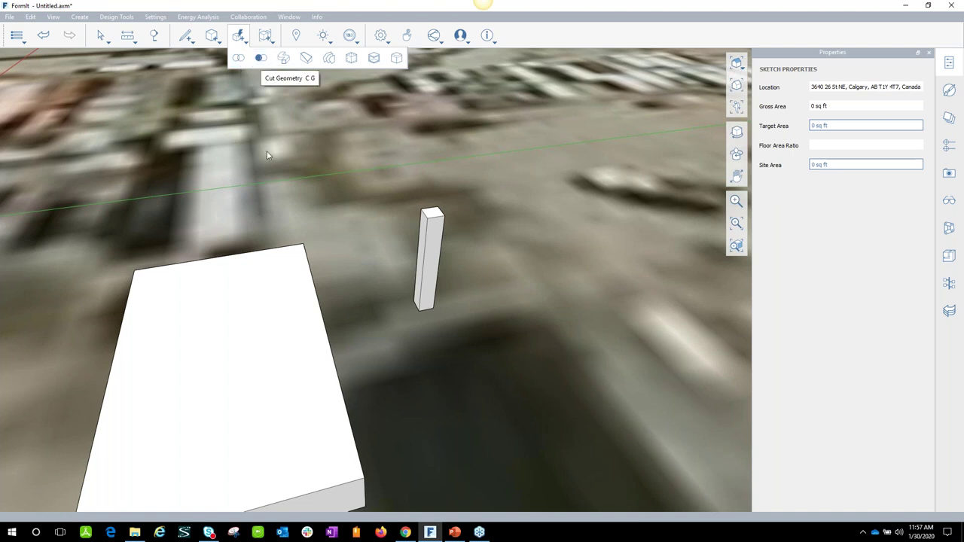
middle_click_drag(404, 360, 363, 292)
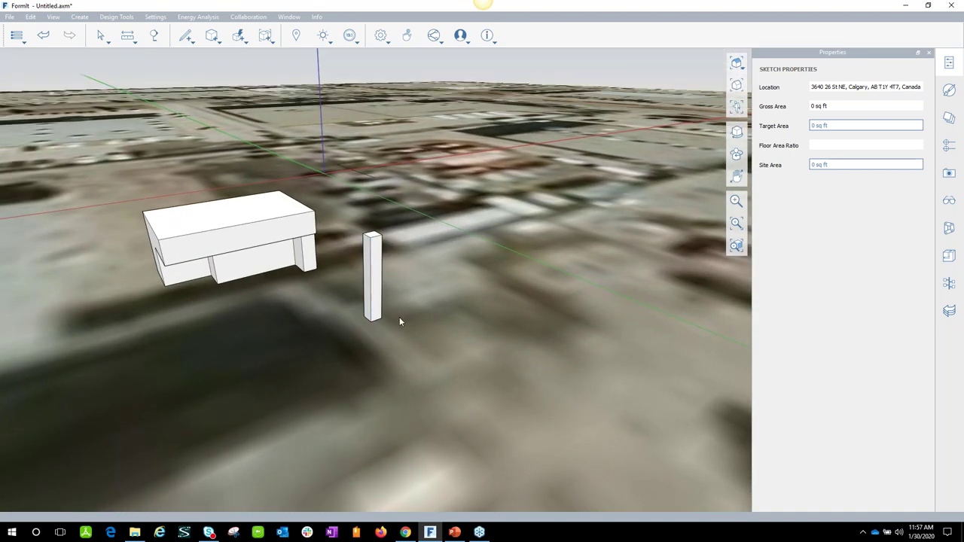
left_click(376, 292)
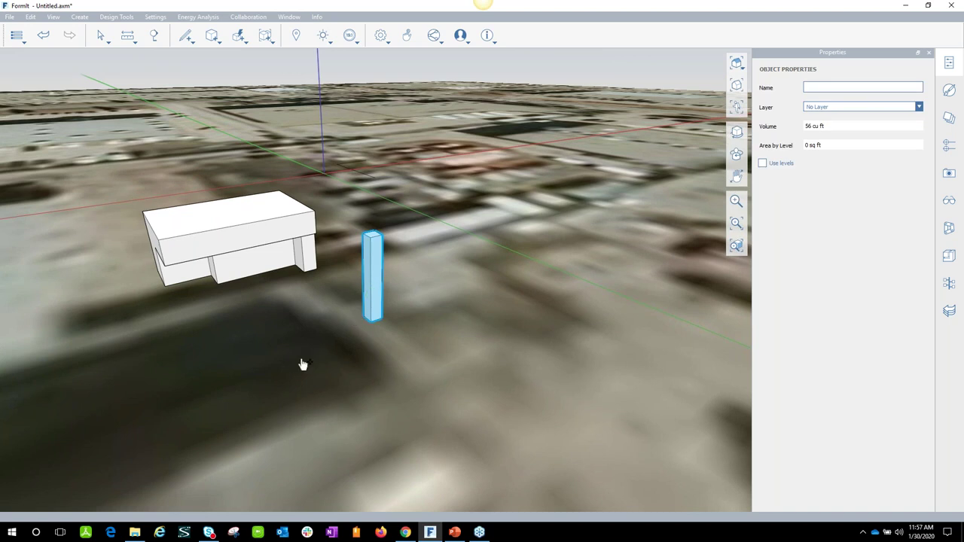
middle_click_drag(325, 373, 579, 239)
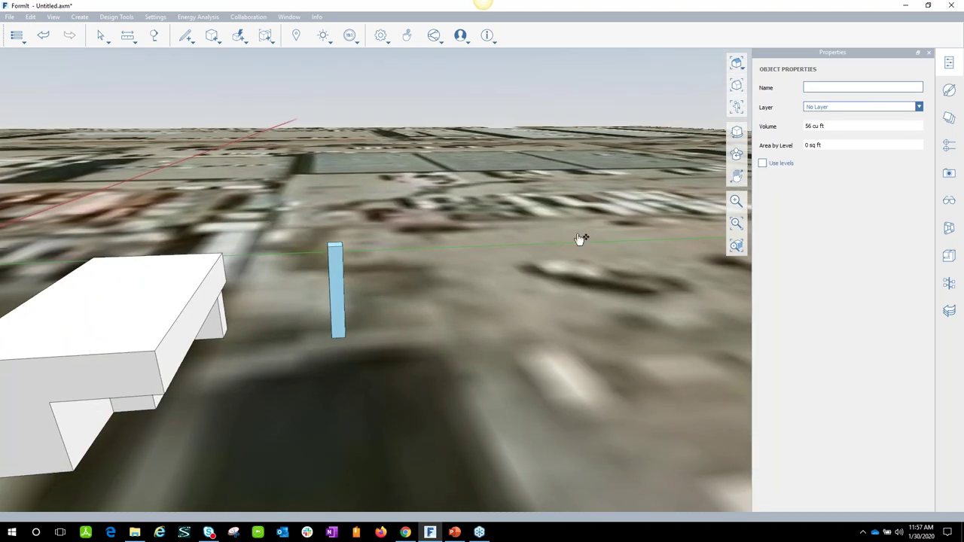
middle_click_drag(501, 312, 519, 293)
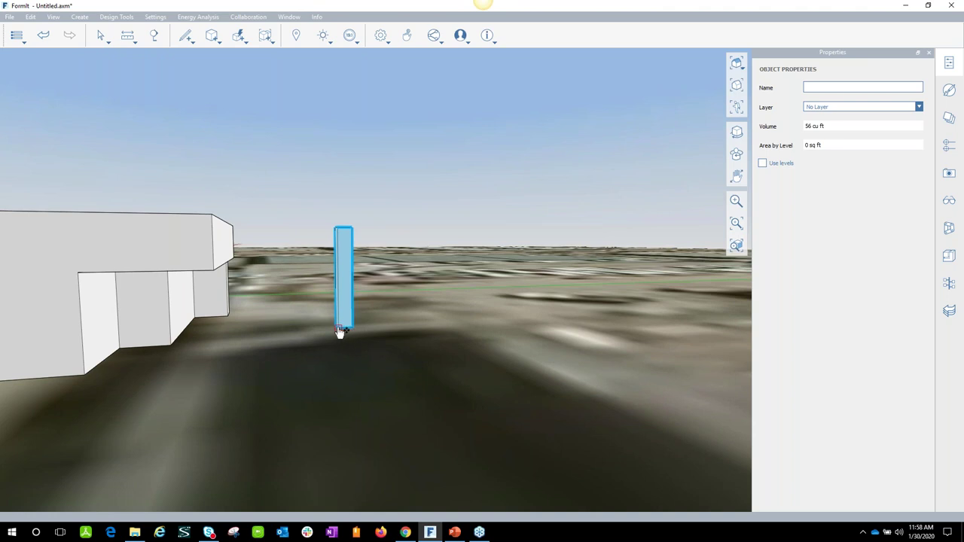
mouse_move(339, 331)
left_mouse_down()
mouse_move(243, 345)
mouse_move(211, 338)
mouse_move(125, 366)
mouse_move(134, 401)
left_mouse_up()
scroll(243, 339, "up", 4)
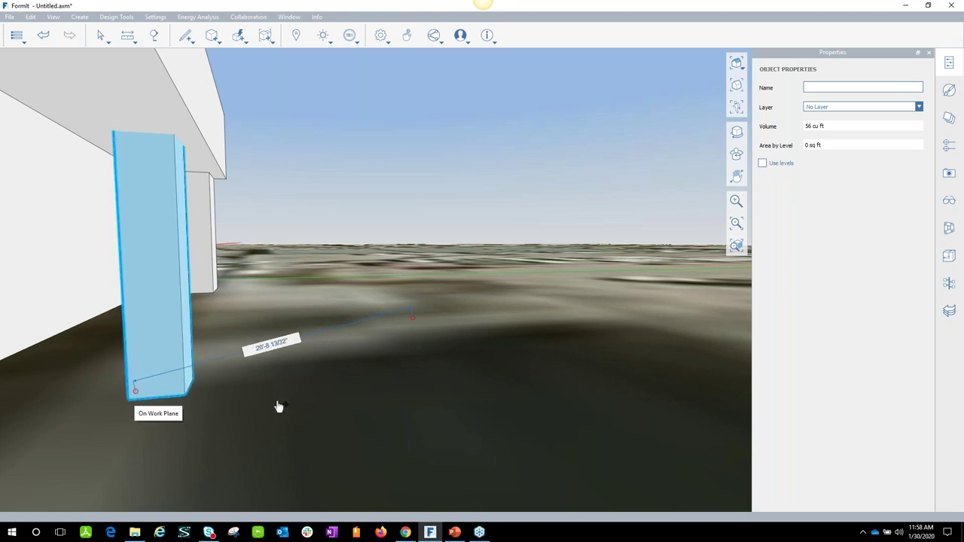
left_click(265, 358)
mouse_move(265, 359)
middle_mouse_down()
mouse_move(253, 333)
mouse_move(227, 361)
mouse_move(146, 391)
mouse_move(143, 383)
middle_mouse_up()
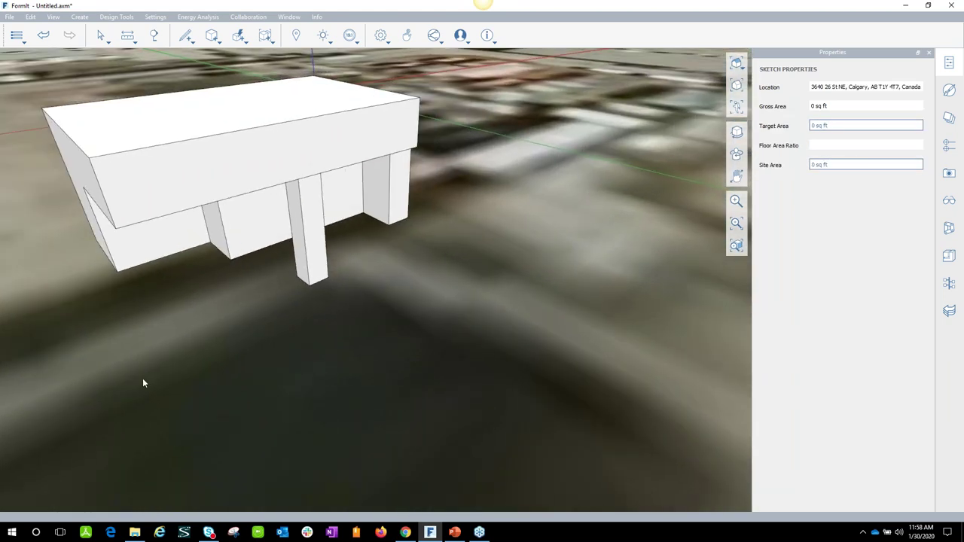
Join the column and the building mass with the boolean join operation and leave the command
left_click(316, 213)
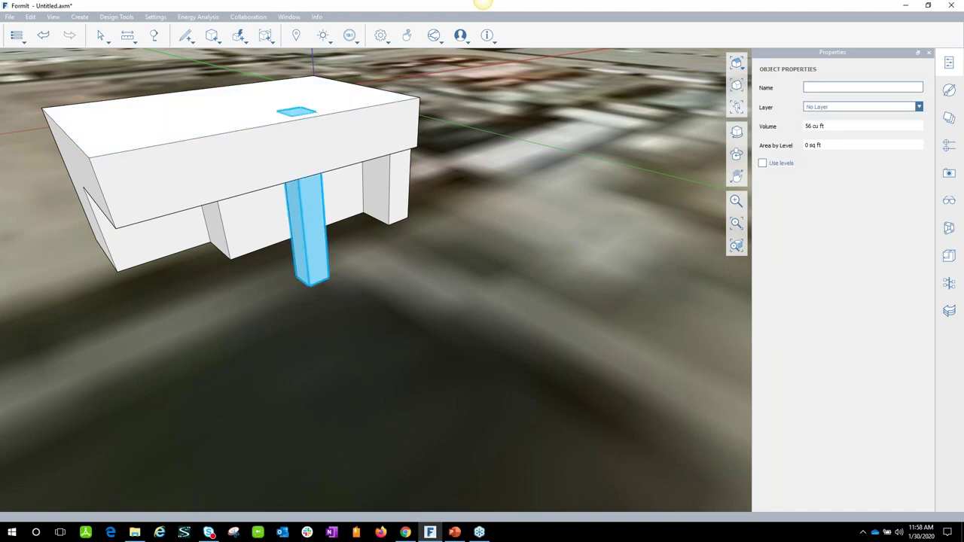
double_click(355, 133)
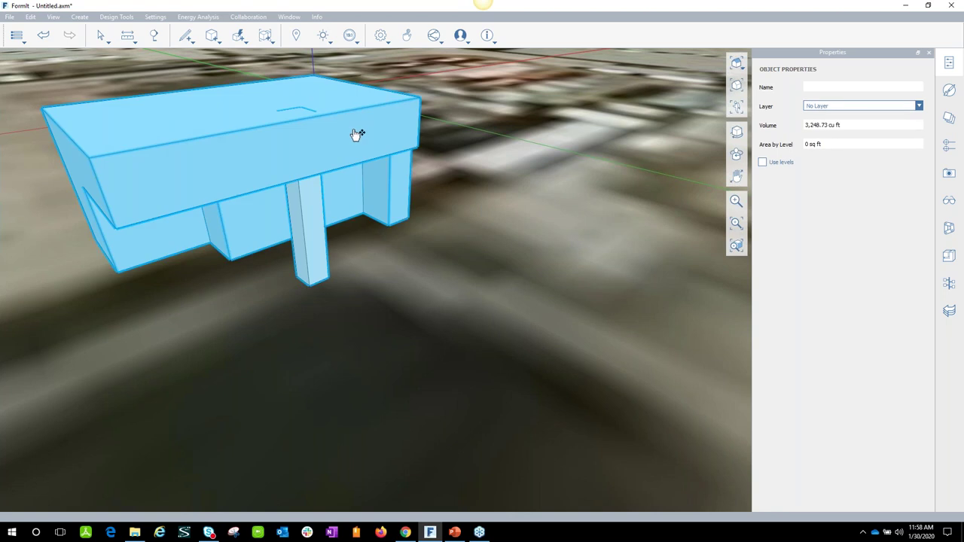
mouse_move(238, 36)
left_click(239, 59)
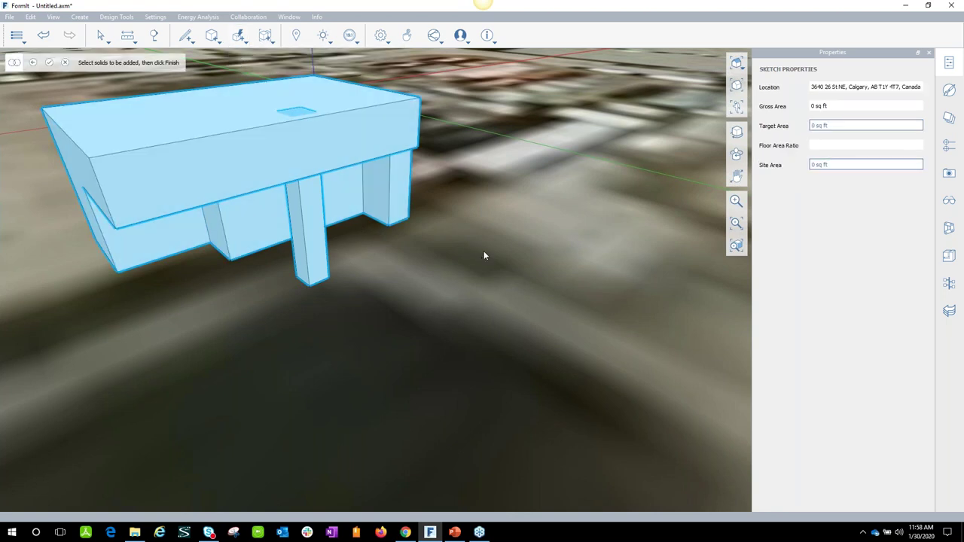
key("Escape")
scroll(476, 261, "down", 3)
middle_click_drag(473, 254, 348, 263)
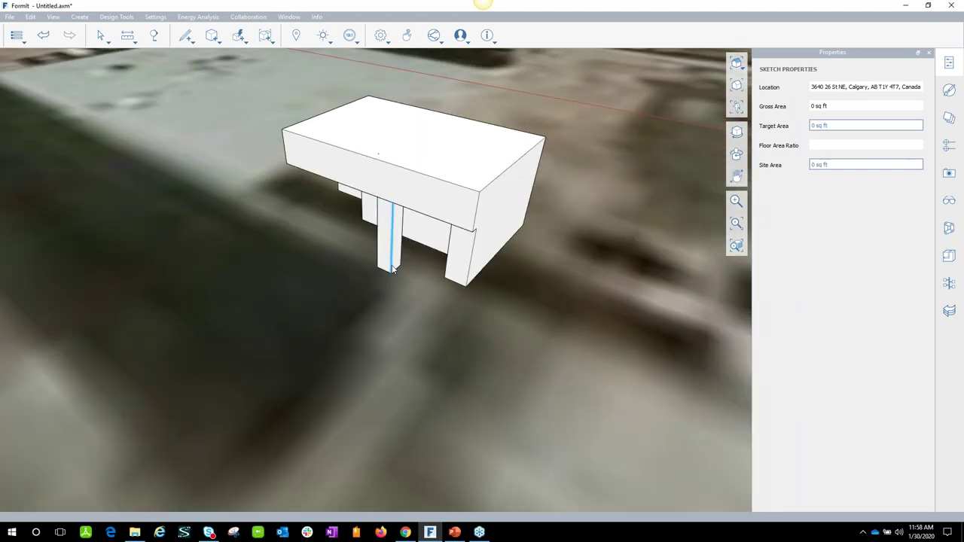
Place another 12' cube primitive on the open ground in front of the column and clear the selection
middle_click_drag(417, 299, 449, 280)
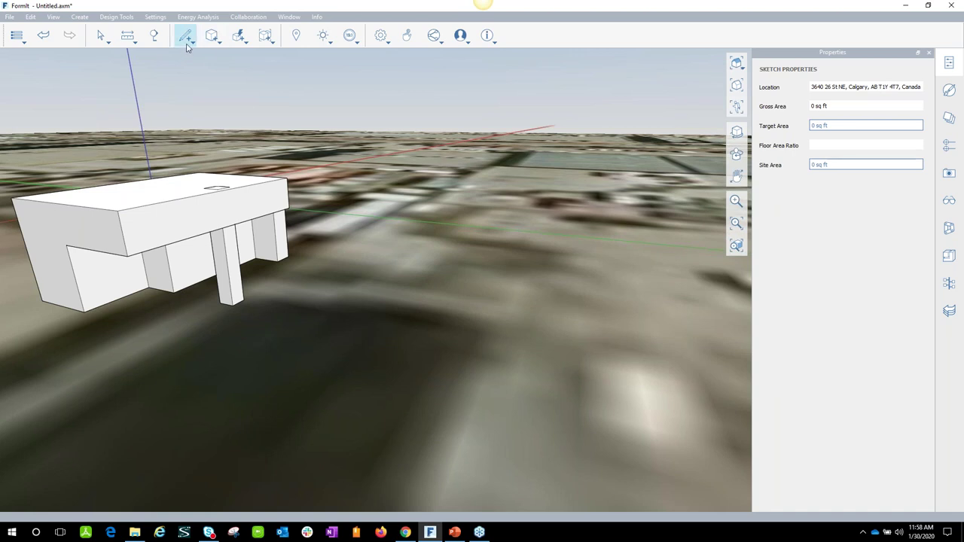
left_click(211, 53)
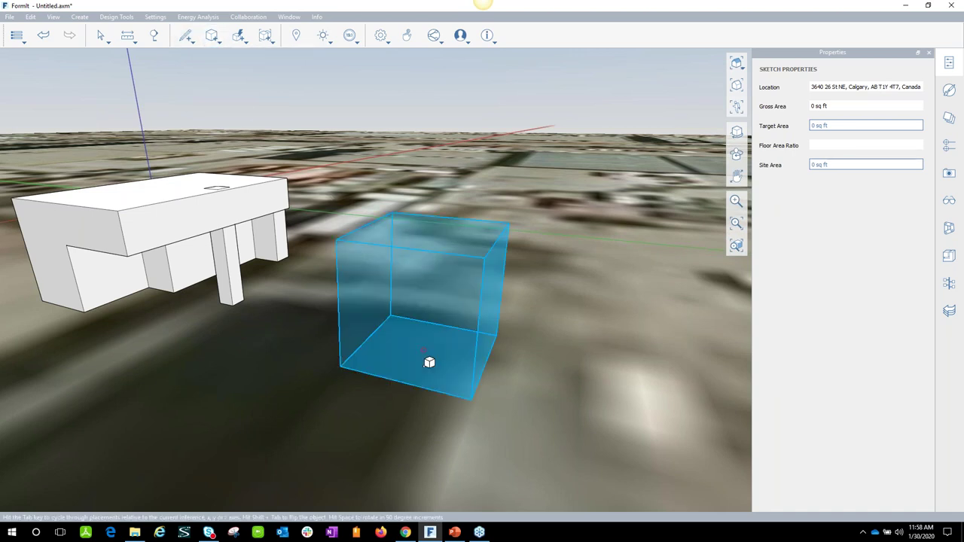
left_click(458, 369)
left_click(546, 390)
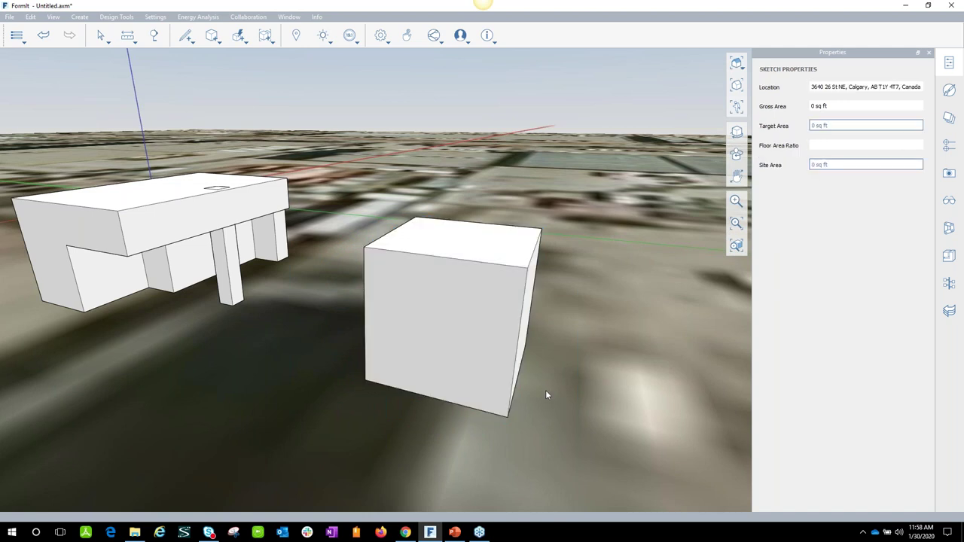
Push the new cube's top face down 11' to leave a slab 1' thick
middle_click_drag(550, 374, 480, 307)
left_click(487, 277)
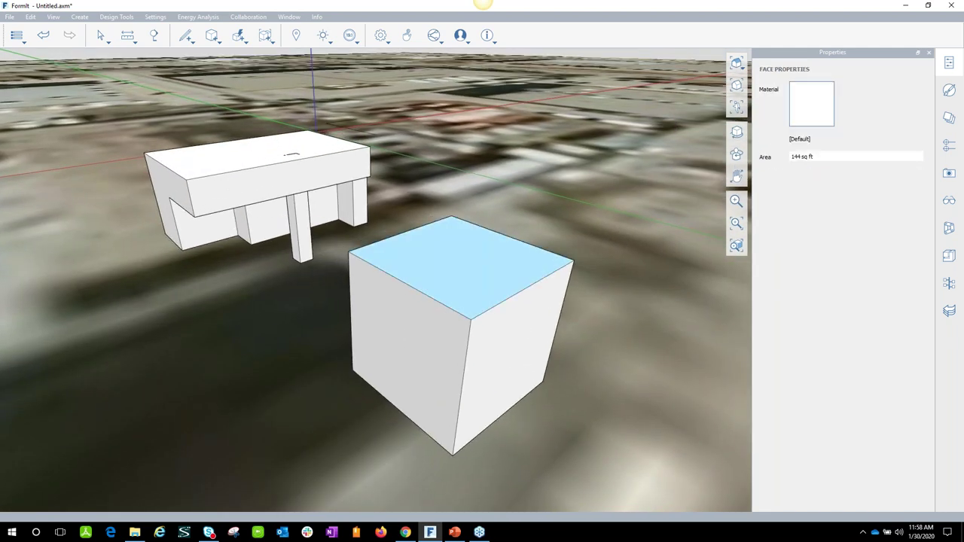
mouse_move(487, 278)
left_mouse_down()
mouse_move(475, 384)
mouse_move(488, 399)
left_mouse_up()
left_click(502, 472)
Push one side face of the thin slab inward 5' to leave it 7' wide, and clear the selection
middle_click_drag(482, 467, 306, 477)
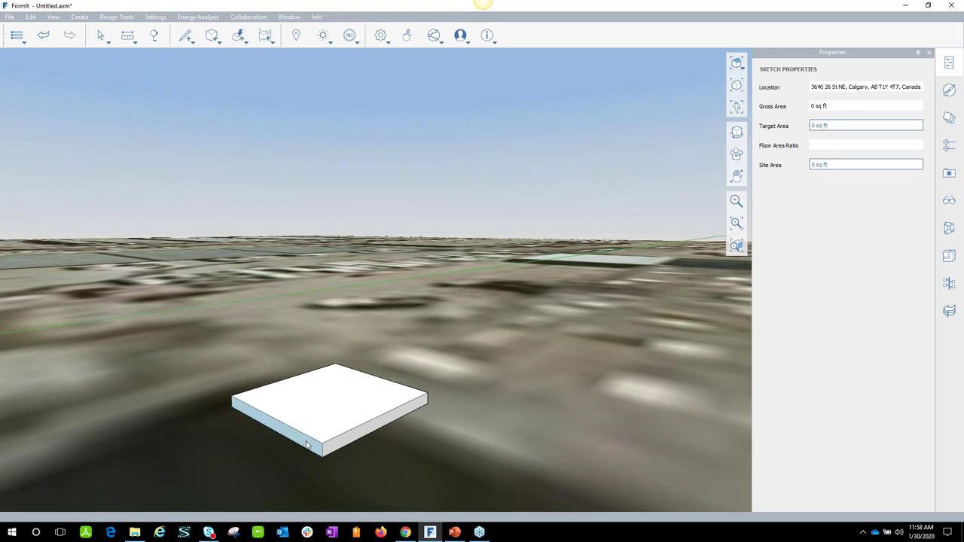
double_click(308, 448)
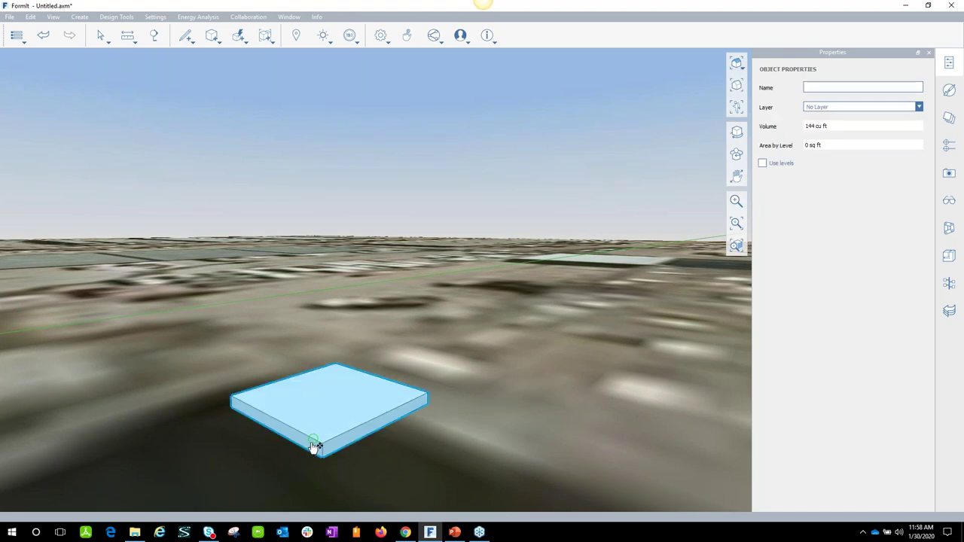
key("Escape")
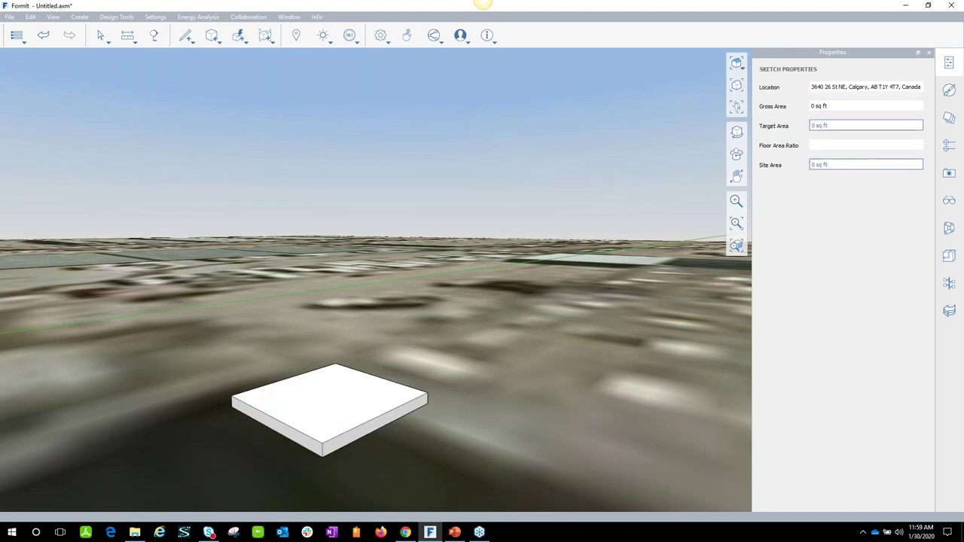
left_click(311, 449)
left_click_drag(333, 445, 369, 431)
left_click(485, 442)
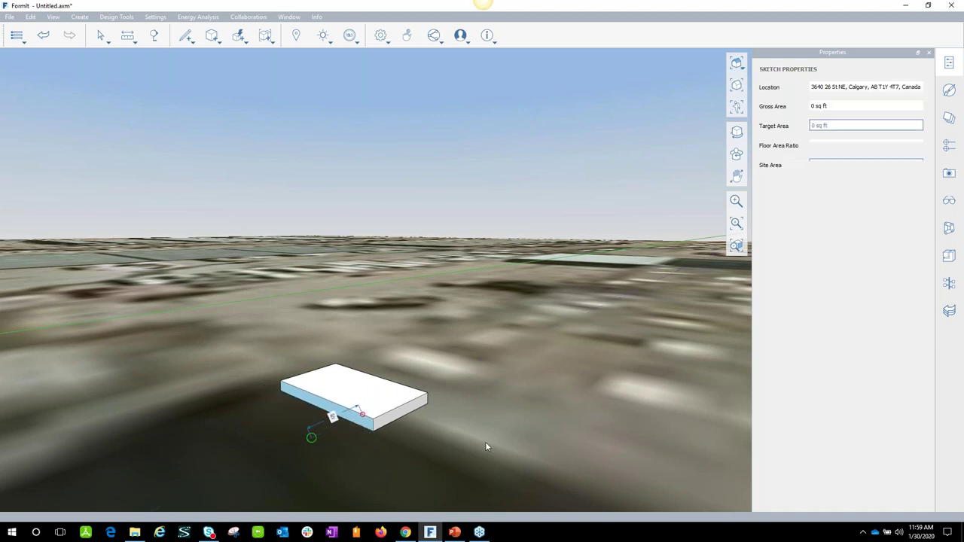
Push the slab's narrow end face inward 7' to leave a 7' by 5' slab, and clear the selection
middle_click_drag(430, 401, 475, 403)
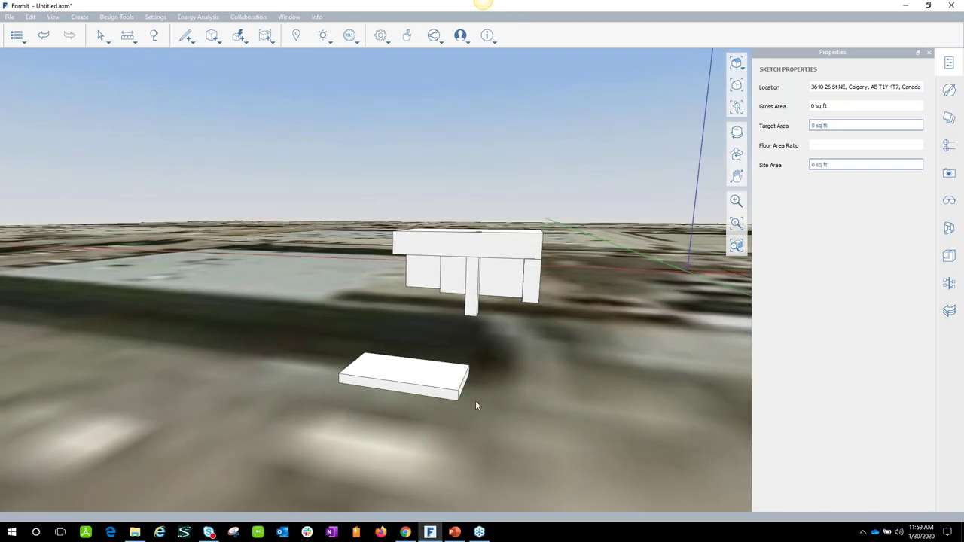
scroll(476, 401, "up", 3)
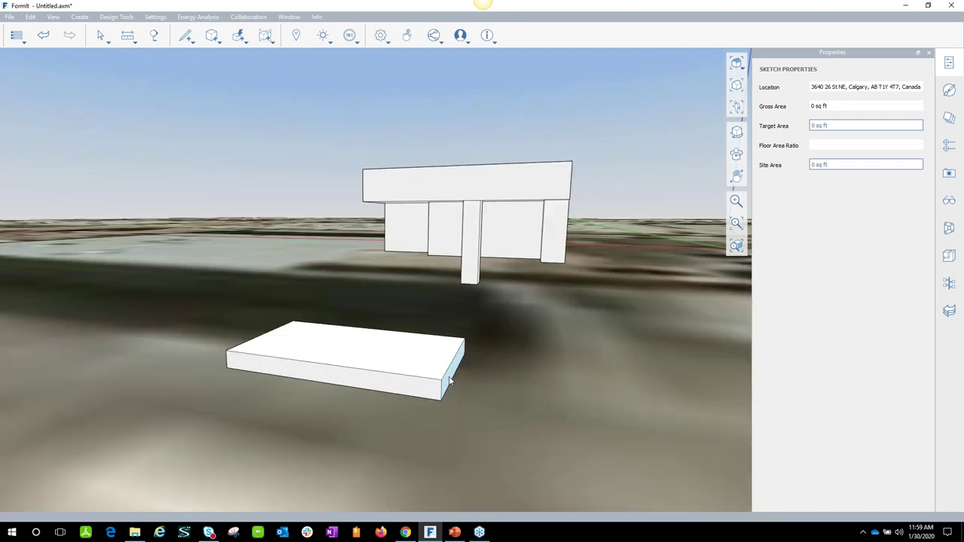
left_click(451, 379)
left_click_drag(450, 379, 338, 364)
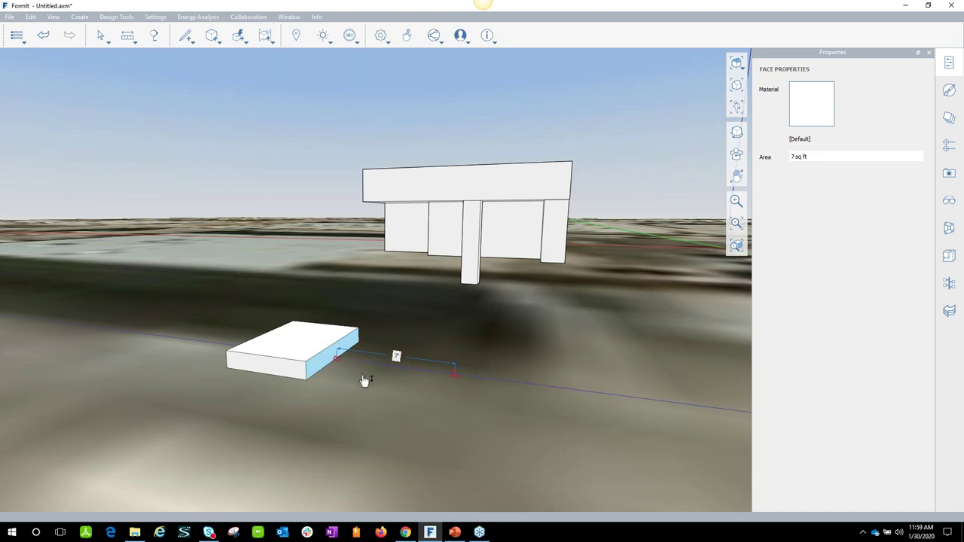
left_click(318, 392)
Show the context commands for the slab's top face and for one of its top edges, dismissing each set
middle_click_drag(318, 391, 465, 405)
middle_click_drag(335, 413, 435, 309)
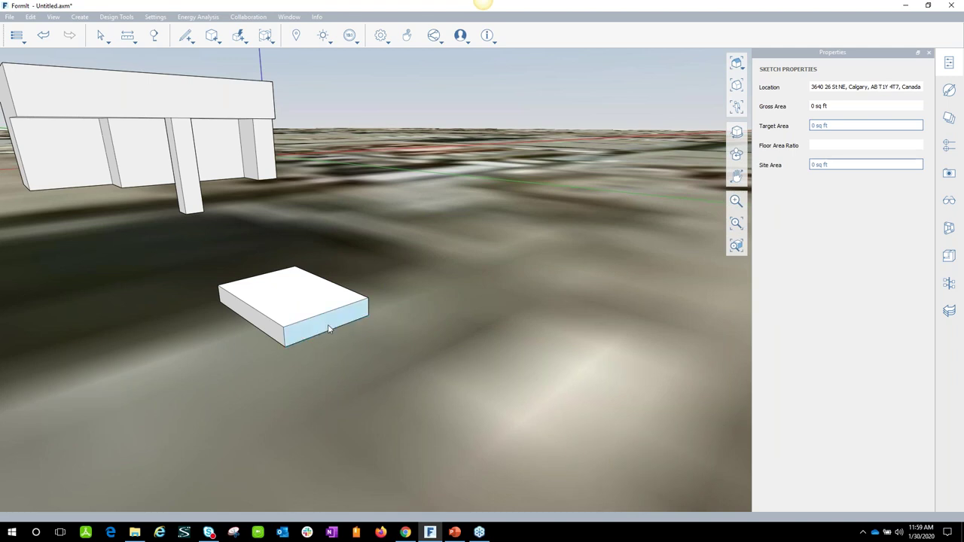
left_click(289, 296)
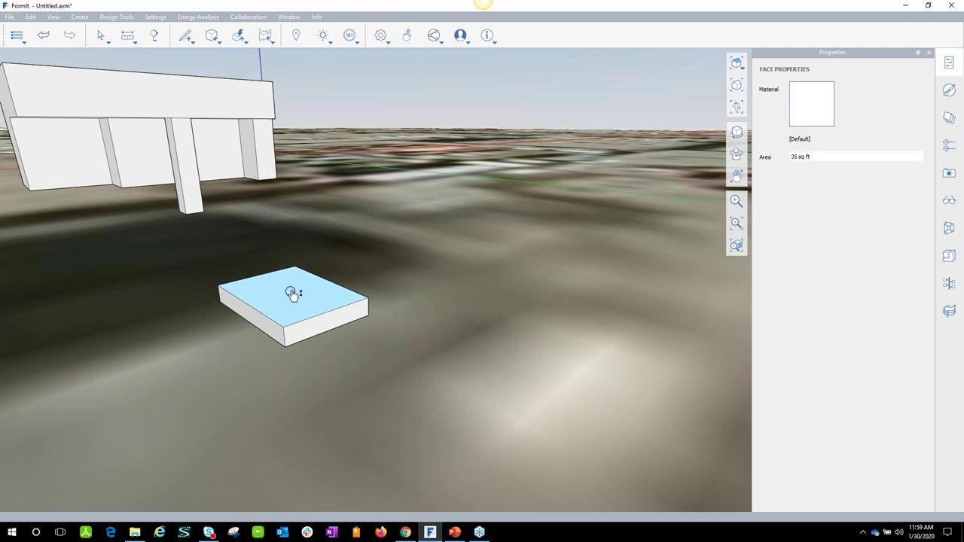
left_click(355, 249)
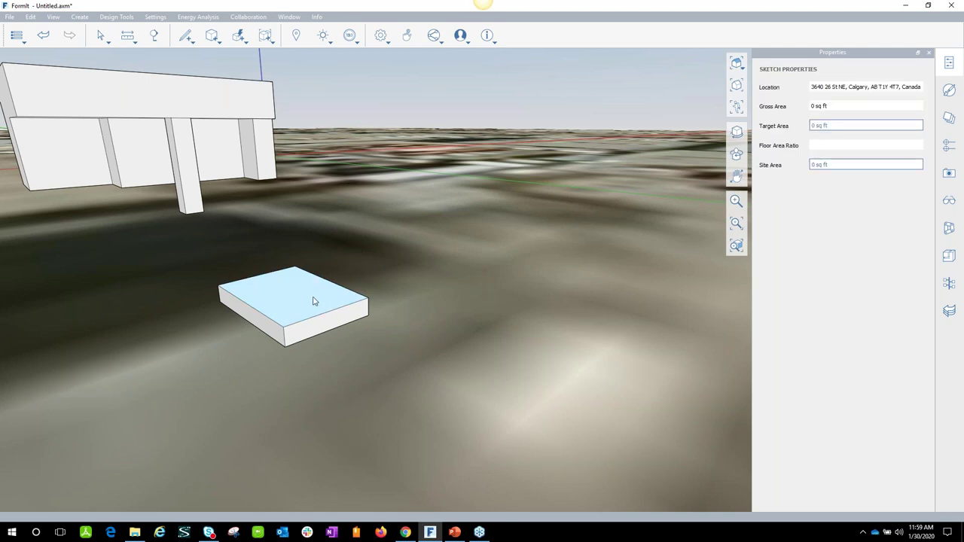
right_click(315, 302)
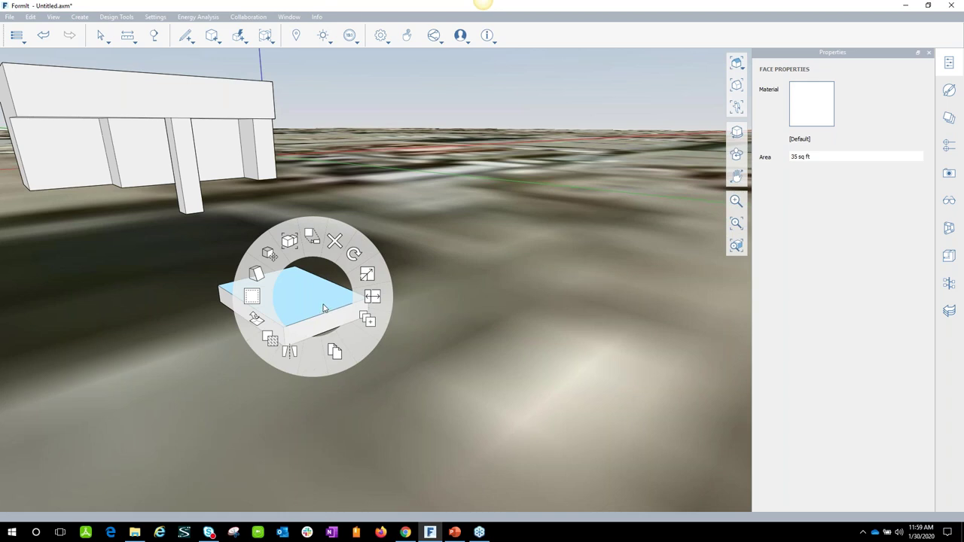
left_click(440, 325)
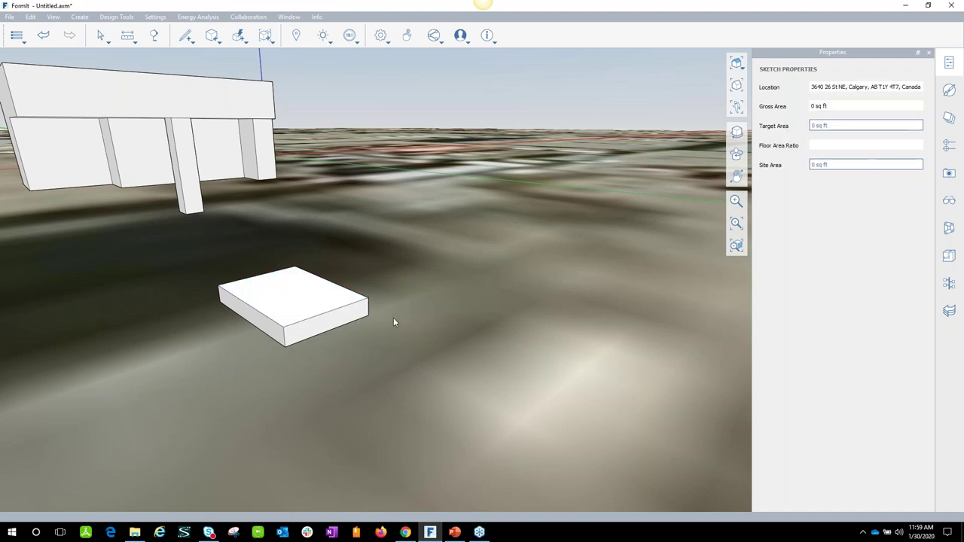
right_click(336, 313)
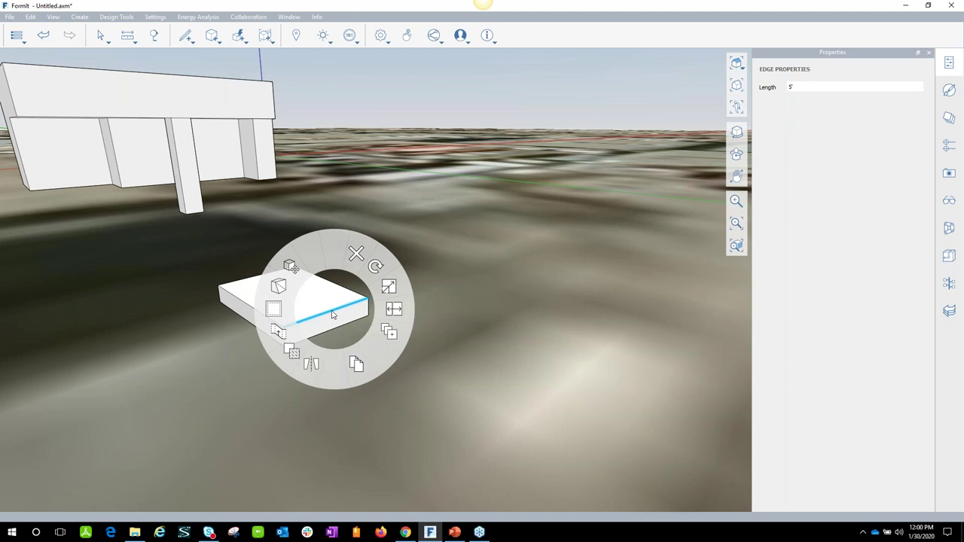
left_click(352, 201)
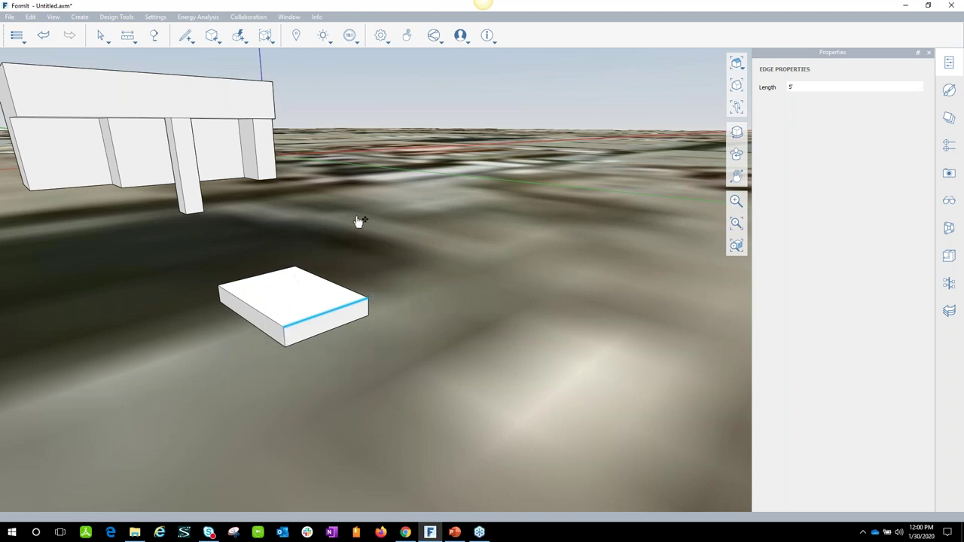
Select the whole slab, view the context commands offered for a solid, and clear the selection
double_click(306, 311)
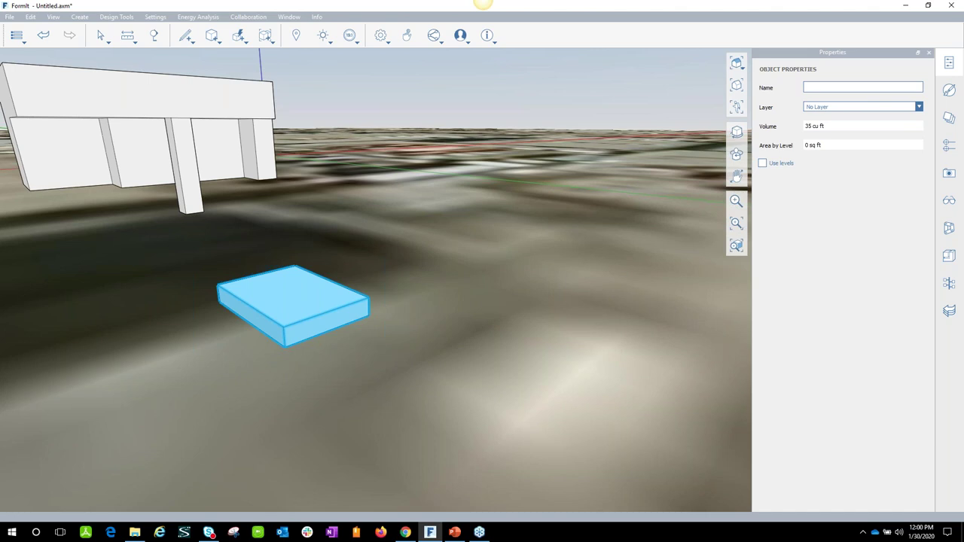
right_click(304, 303)
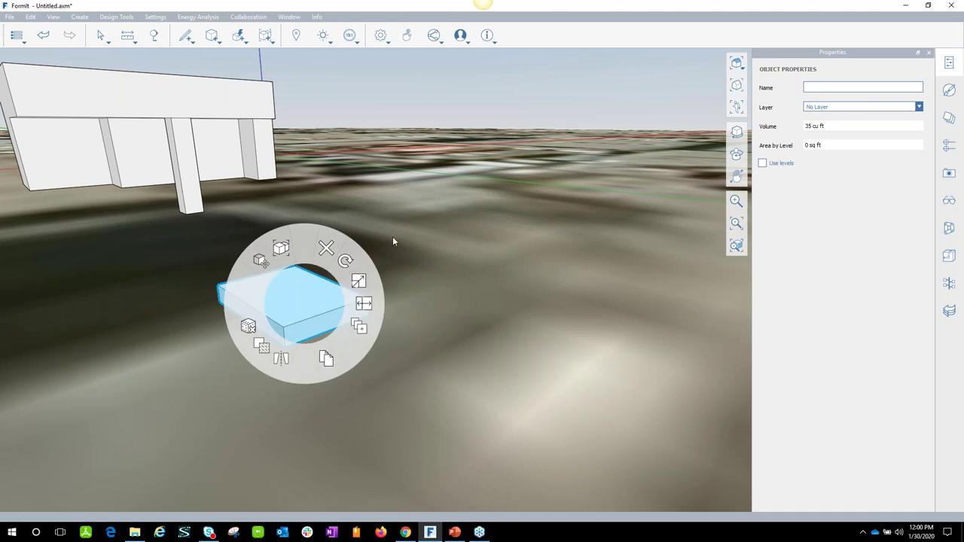
left_click(432, 237)
left_click(430, 256)
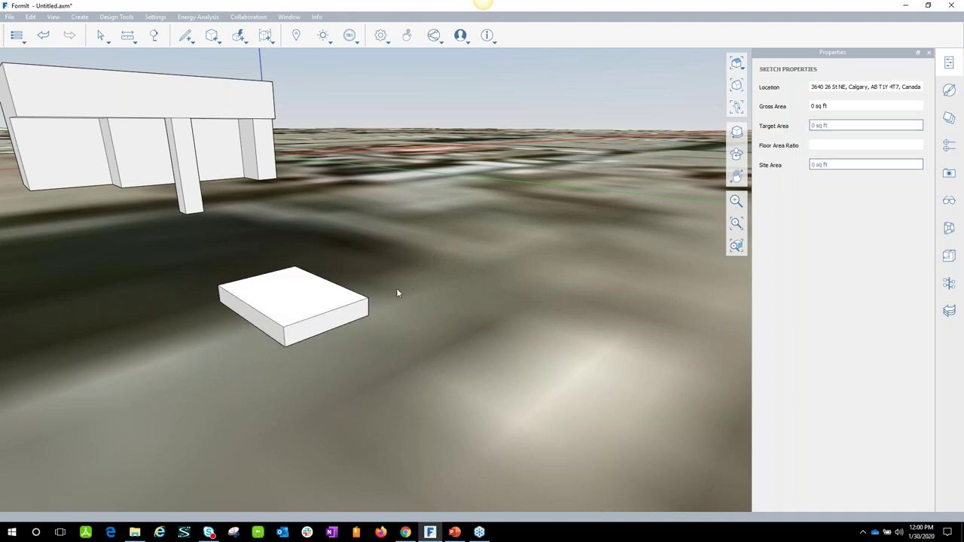
Set up a linear array of the whole slab with 5 copies, length between copies, and each solid grouped before arraying
double_click(316, 301)
right_click(322, 302)
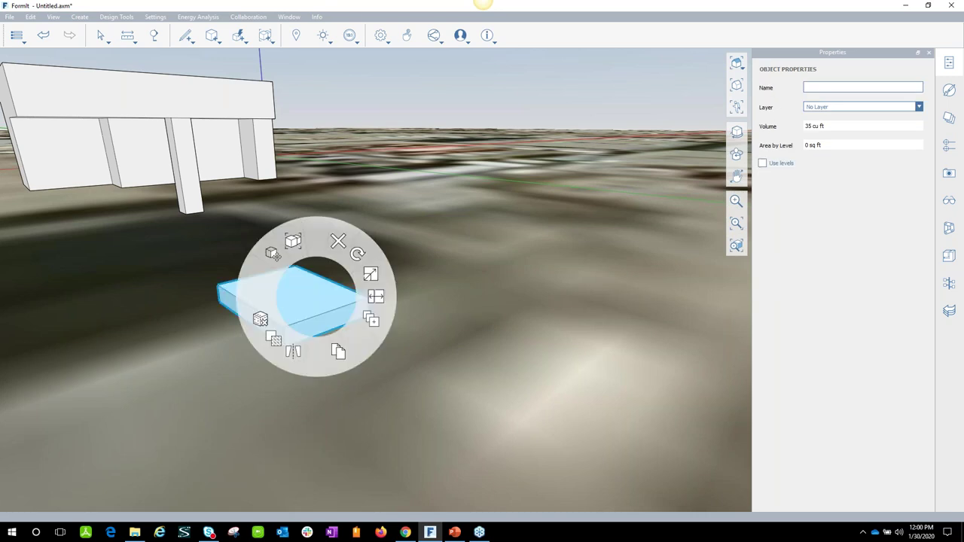
left_click(374, 320)
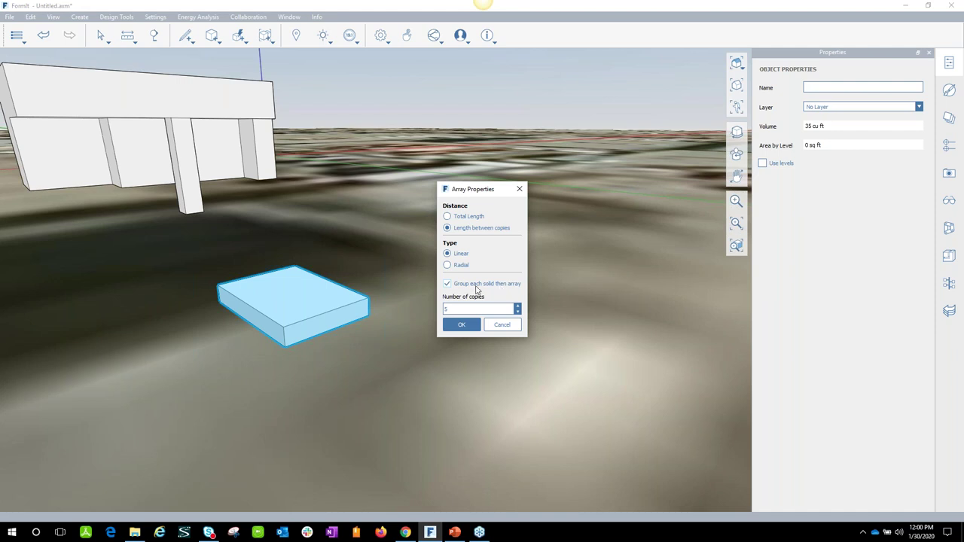
left_click(448, 285)
left_click(447, 284)
left_click(447, 308)
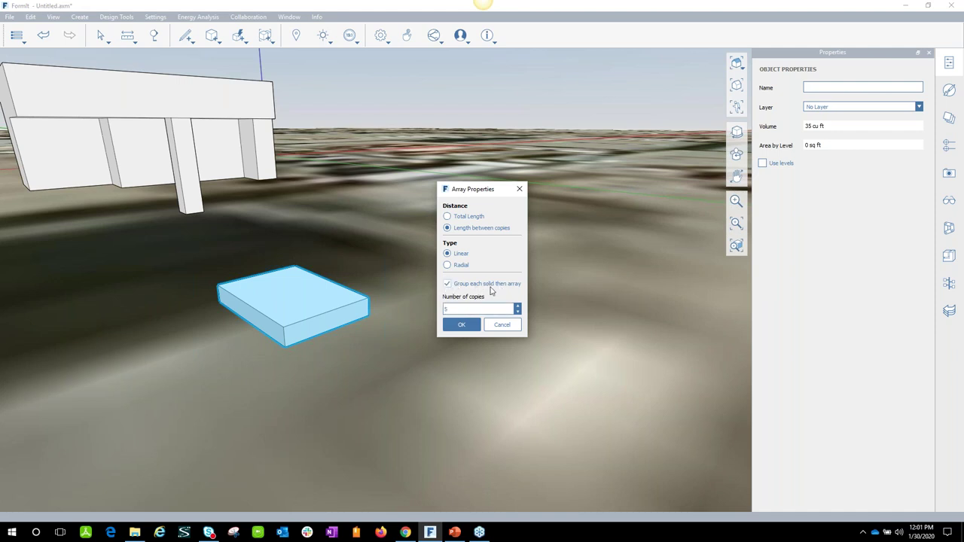
left_click(462, 326)
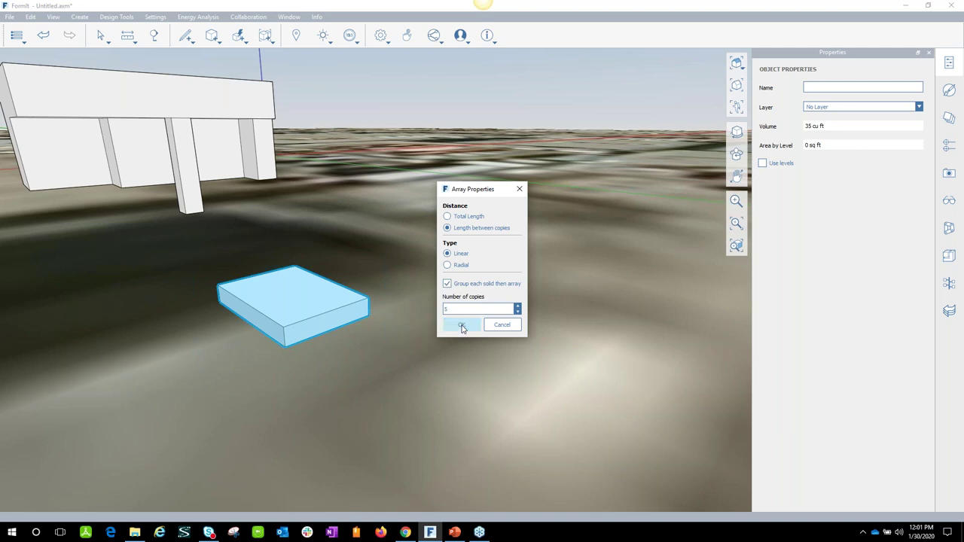
Array the slab from a bottom corner to the top corner at the other end of its 5' edge, forming a stair, and clear the selection
left_click(320, 339)
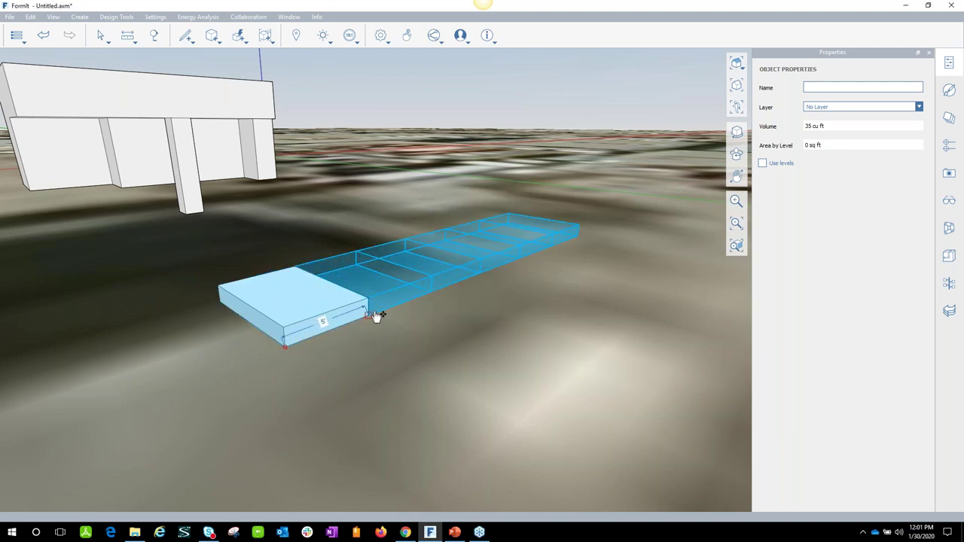
left_click(371, 303)
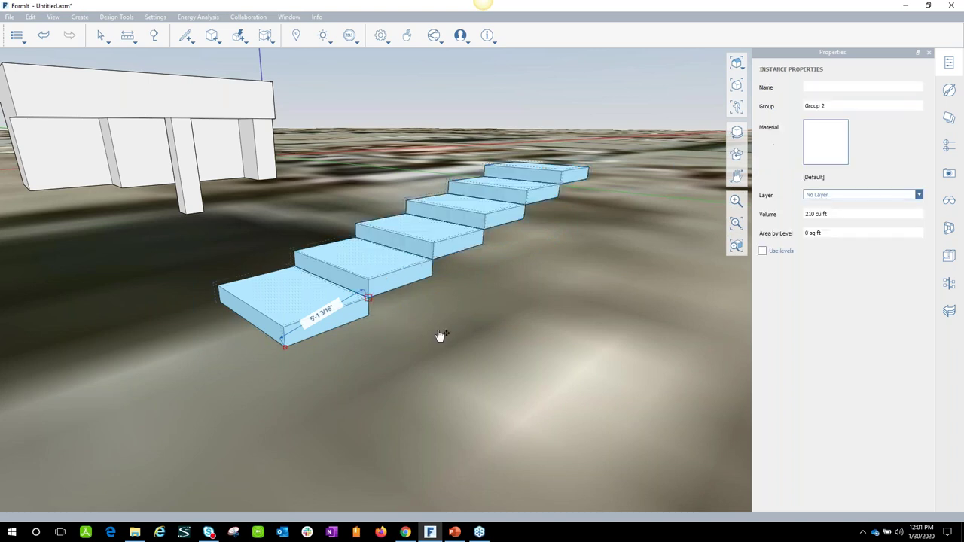
left_click(420, 317)
middle_click_drag(428, 349, 523, 376)
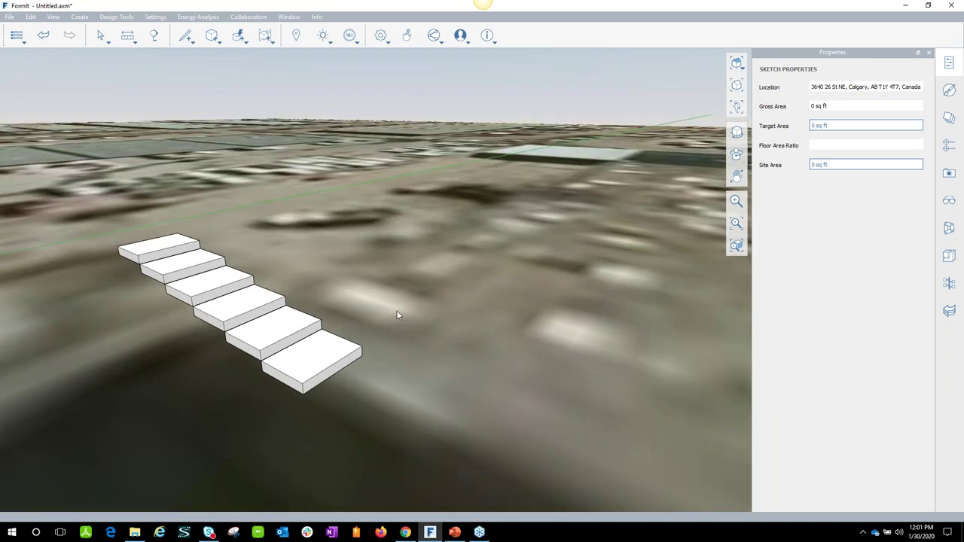
middle_click_drag(363, 316, 406, 316)
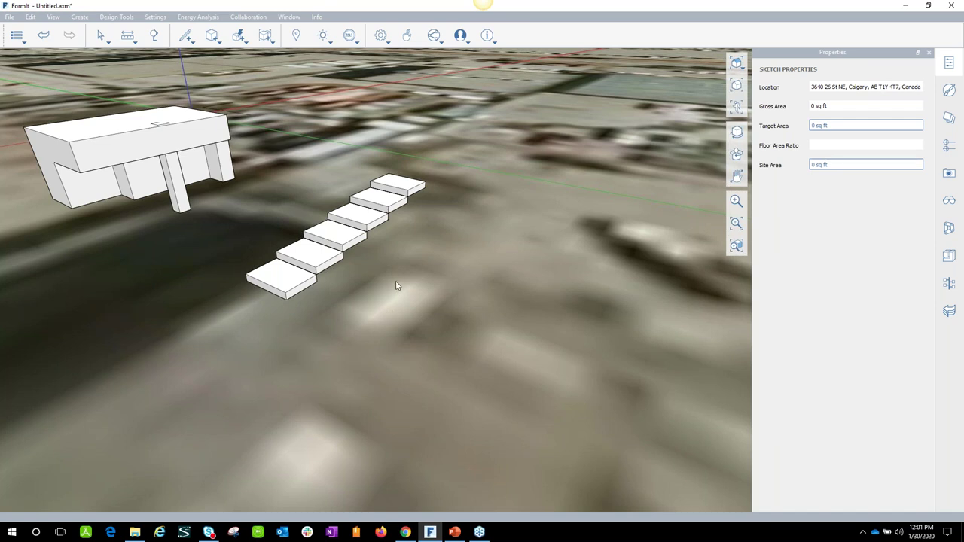
Place a cube primitive on the satellite image in the open area beside the stair of slabs, and clear the selection
mouse_move(211, 35)
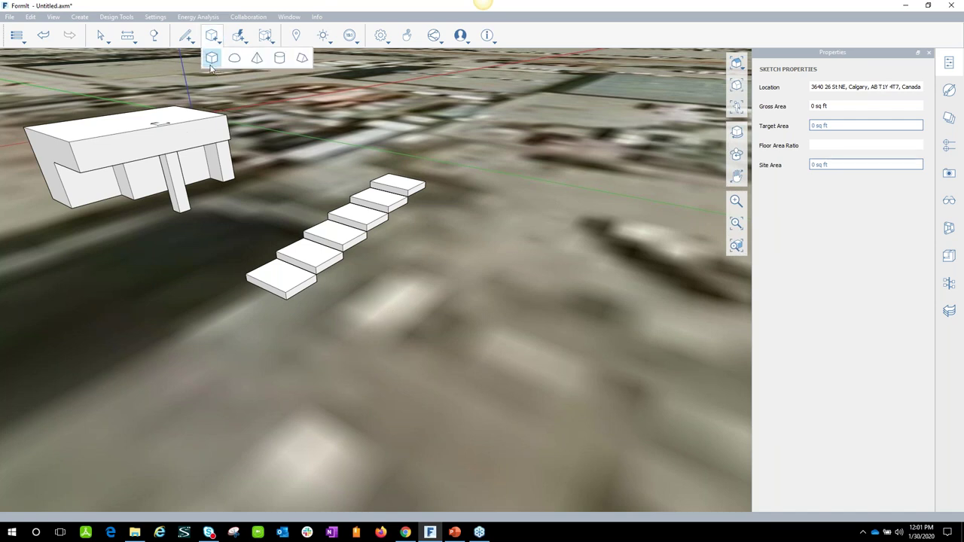
left_click(212, 59)
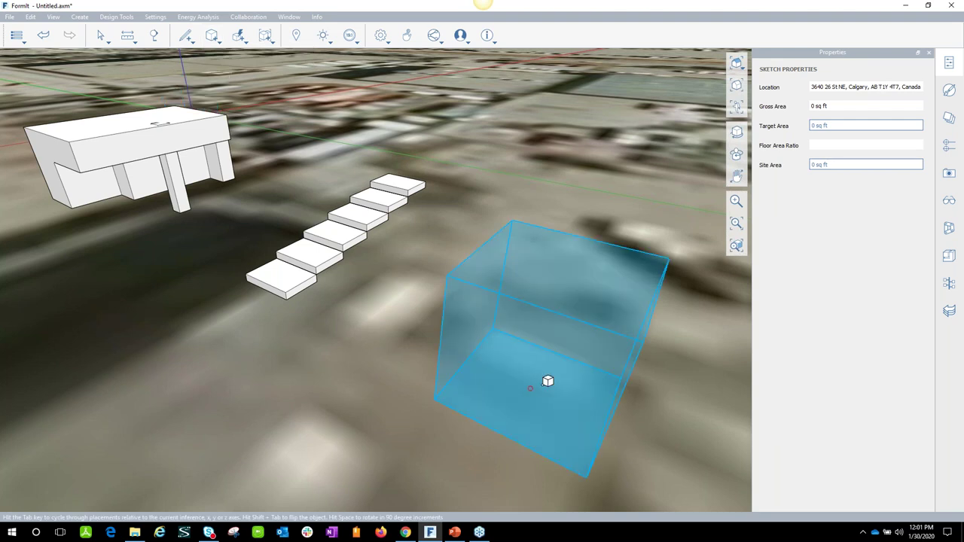
scroll(535, 378, "down", 2)
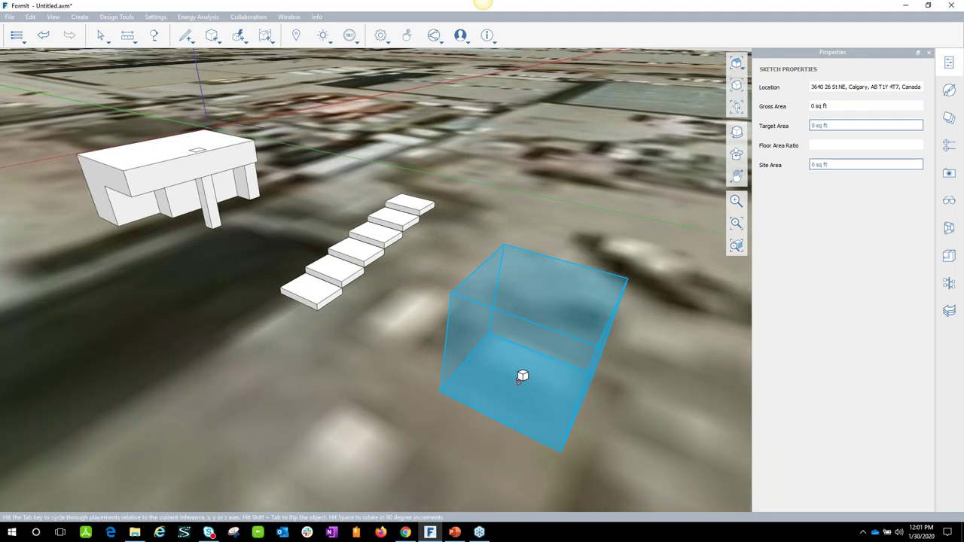
scroll(422, 335, "down", 2)
left_click(316, 293)
scroll(324, 301, "up", 3)
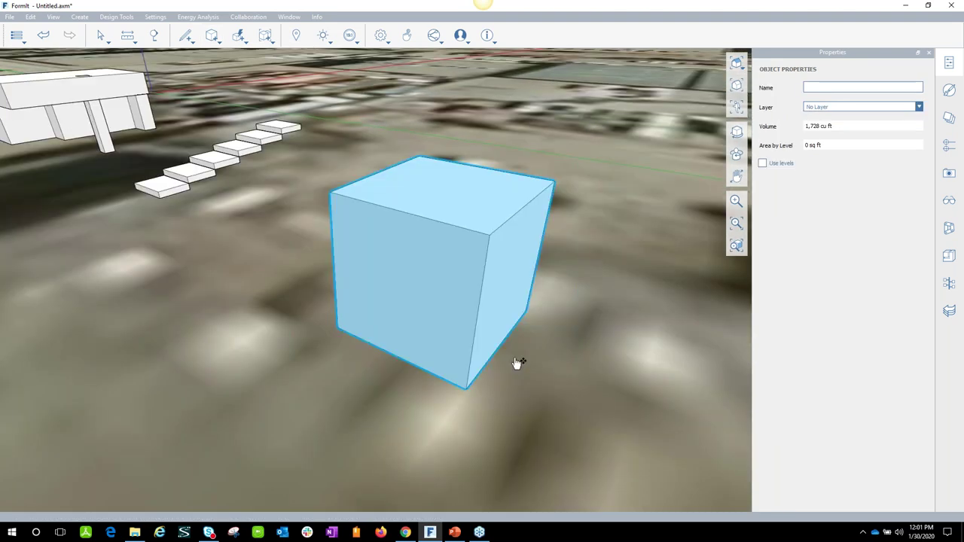
middle_click_drag(511, 353, 329, 293)
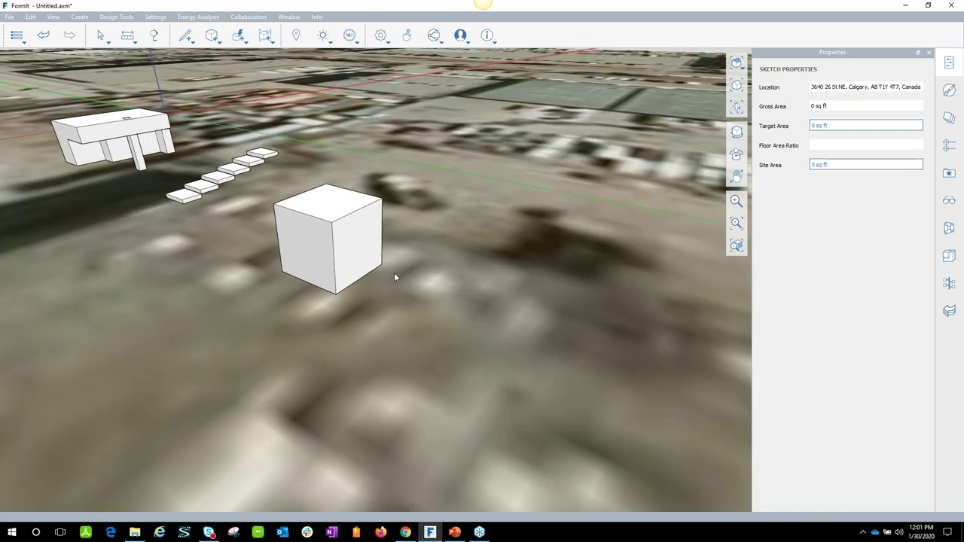
Copy the whole cube and paste the duplicate on the ground next to it
double_click(363, 247)
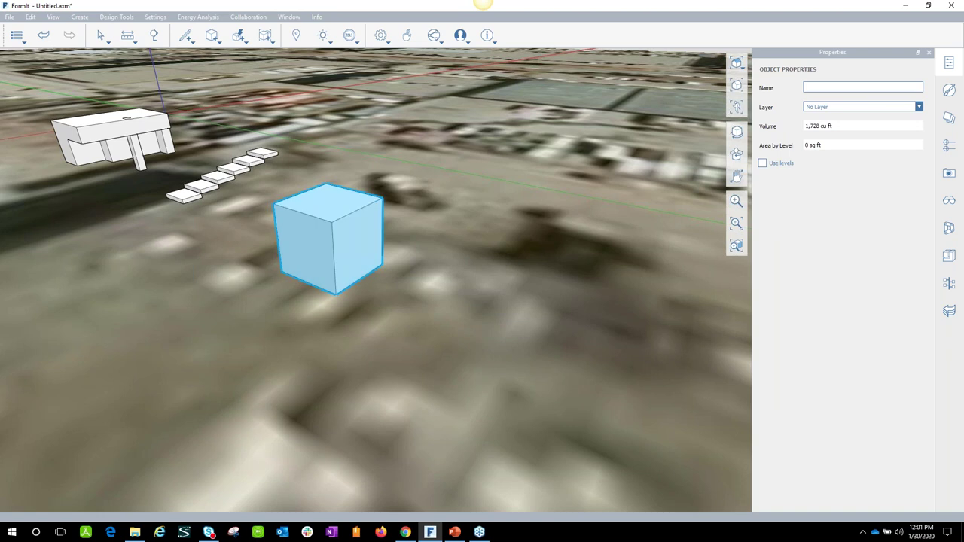
key("ctrl+c")
key("ctrl+v")
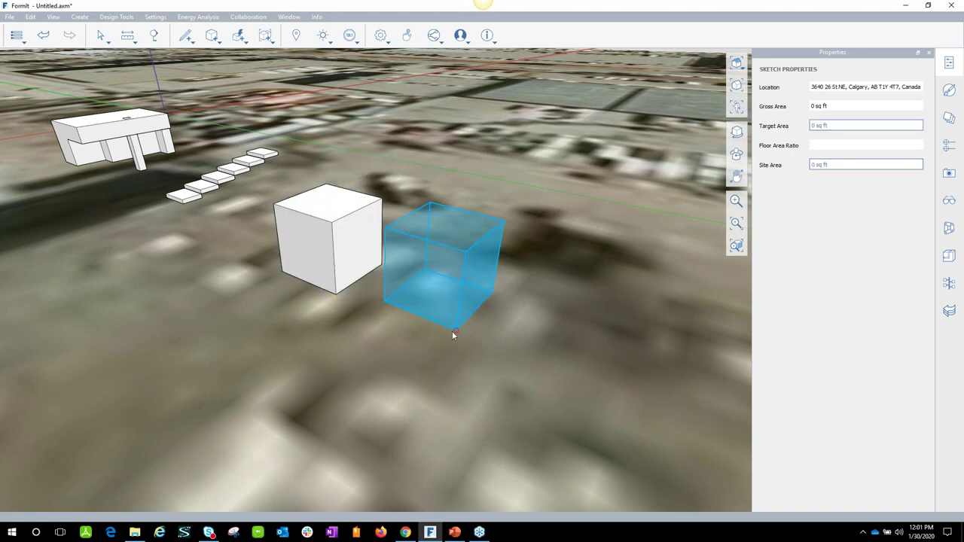
left_click(446, 358)
key("Escape")
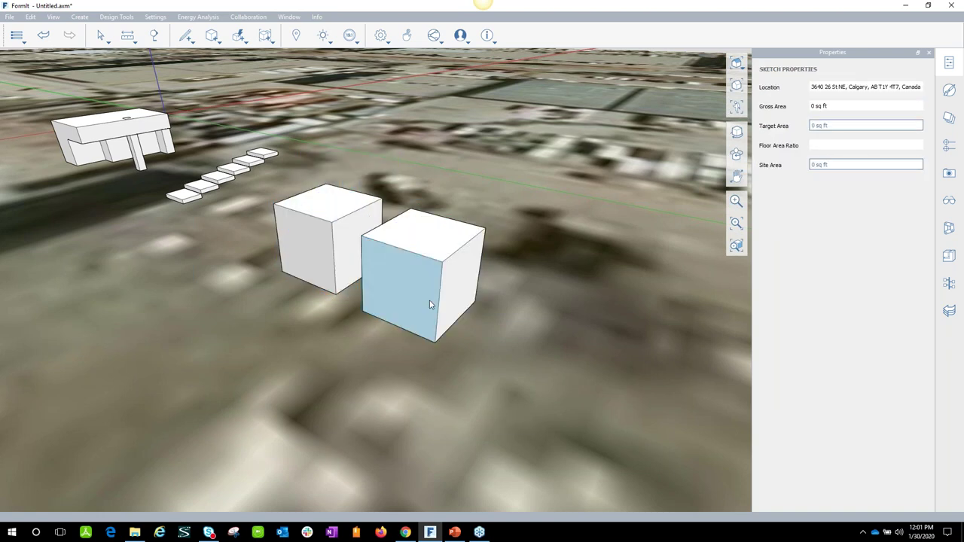
Duplicate the second cube once more to add a third cube in the row, and clear the selection
left_click(431, 305)
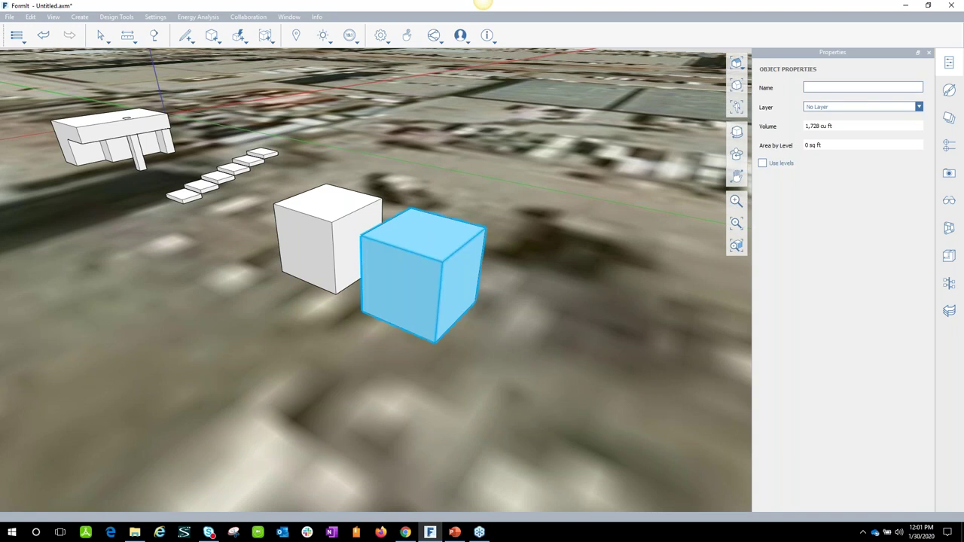
mouse_move(430, 301)
left_mouse_down()
mouse_move(497, 327)
mouse_move(443, 300)
left_mouse_up()
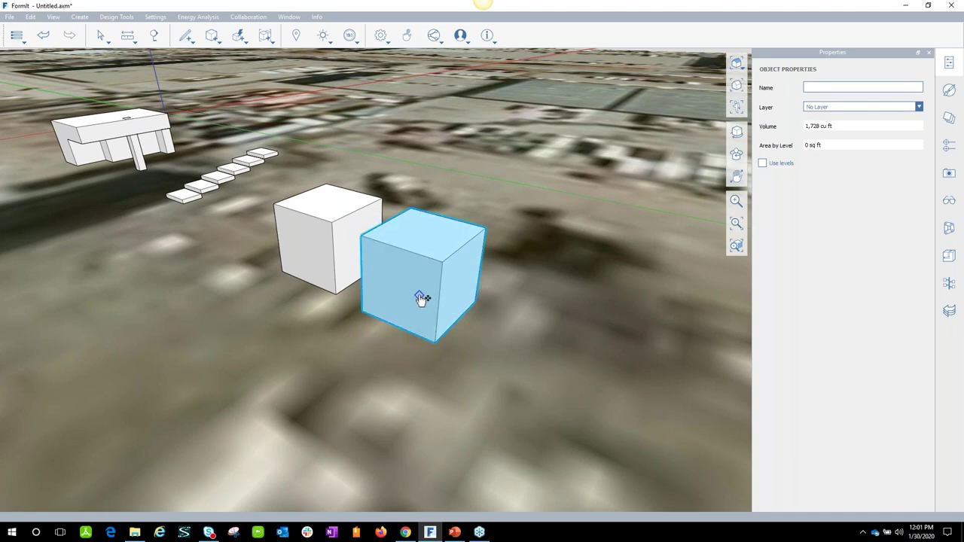
mouse_move(423, 298)
left_mouse_down()
mouse_move(365, 252)
mouse_move(604, 376)
mouse_move(548, 393)
mouse_move(566, 397)
mouse_move(568, 410)
left_mouse_up()
left_click(641, 437)
middle_click_drag(362, 325, 464, 221)
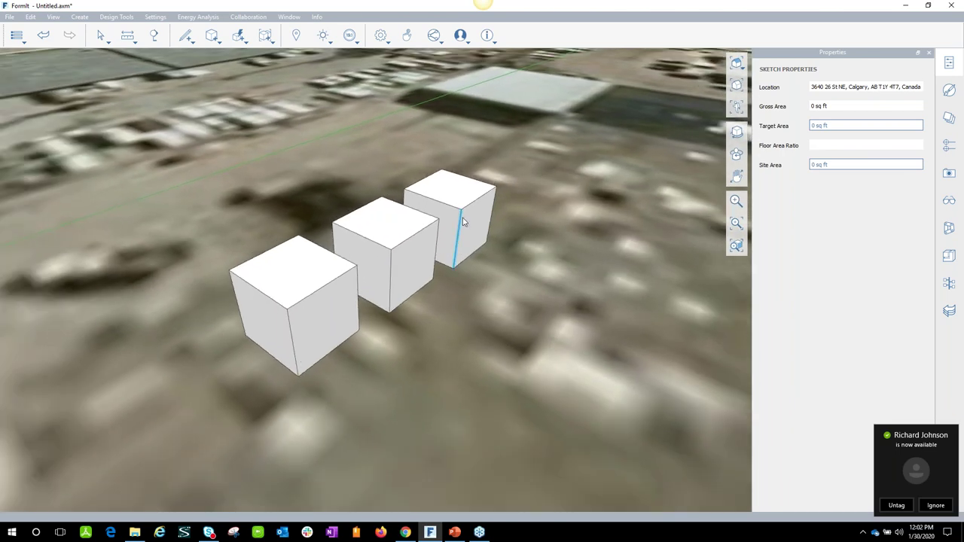
Select all three cubes together and combine them into one group
middle_click_drag(434, 323, 374, 345)
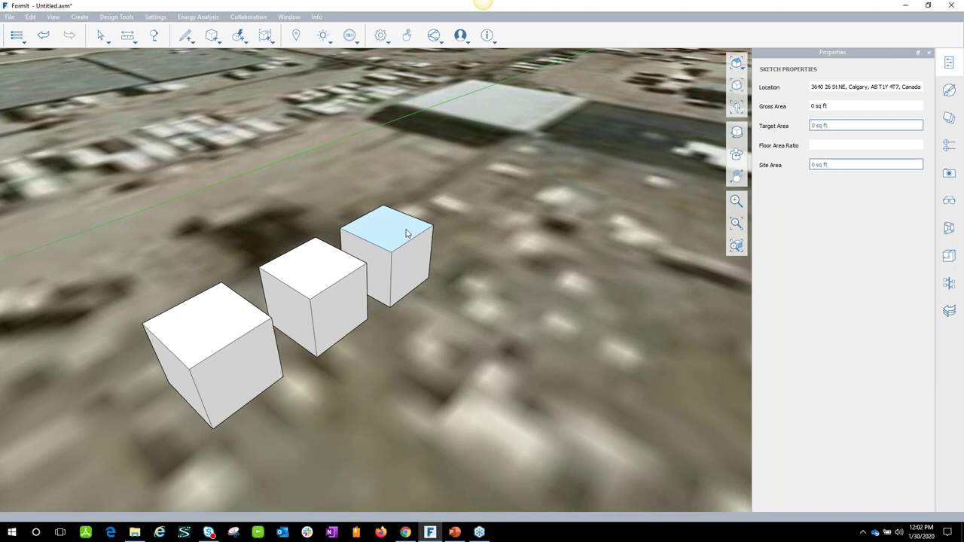
double_click(407, 232)
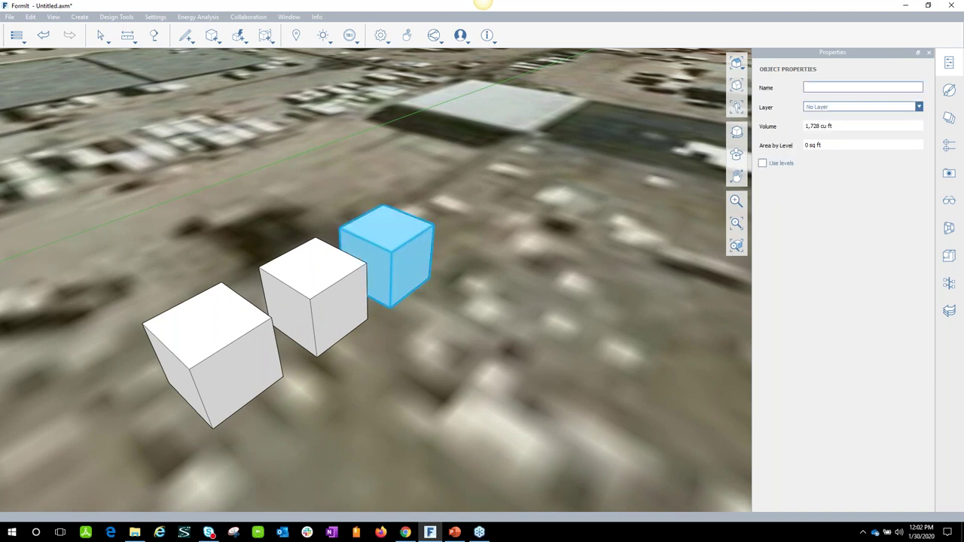
double_click(334, 273, "shift")
double_click(225, 330, "shift")
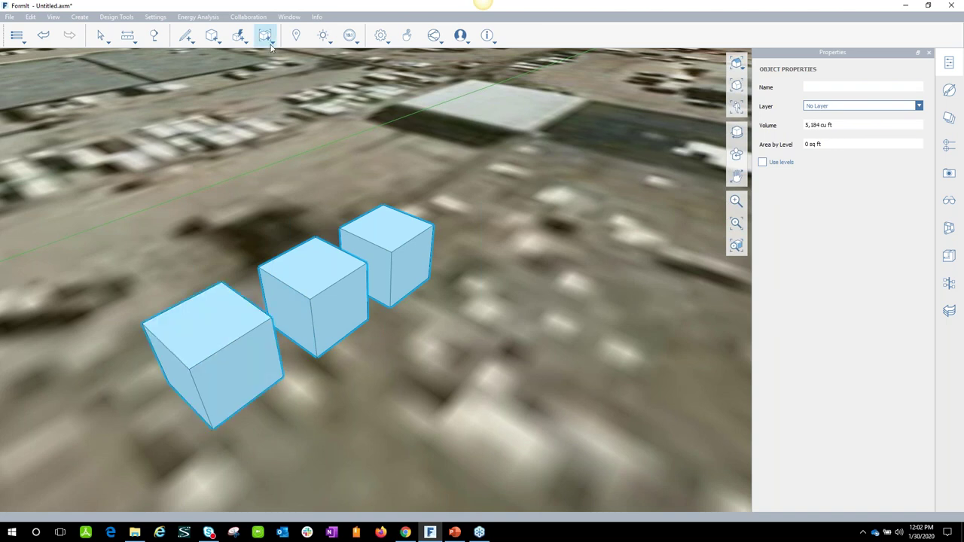
mouse_move(265, 35)
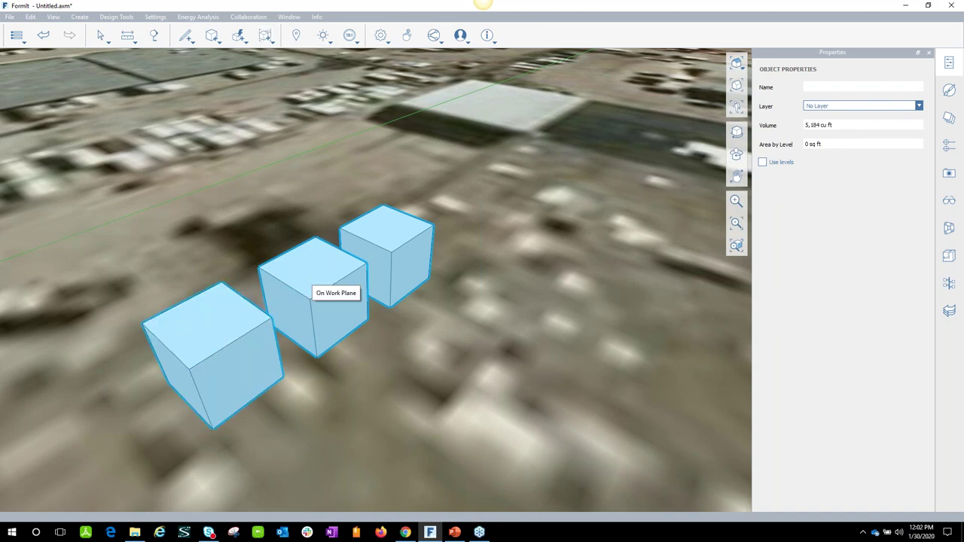
right_click(311, 277)
left_click(288, 222)
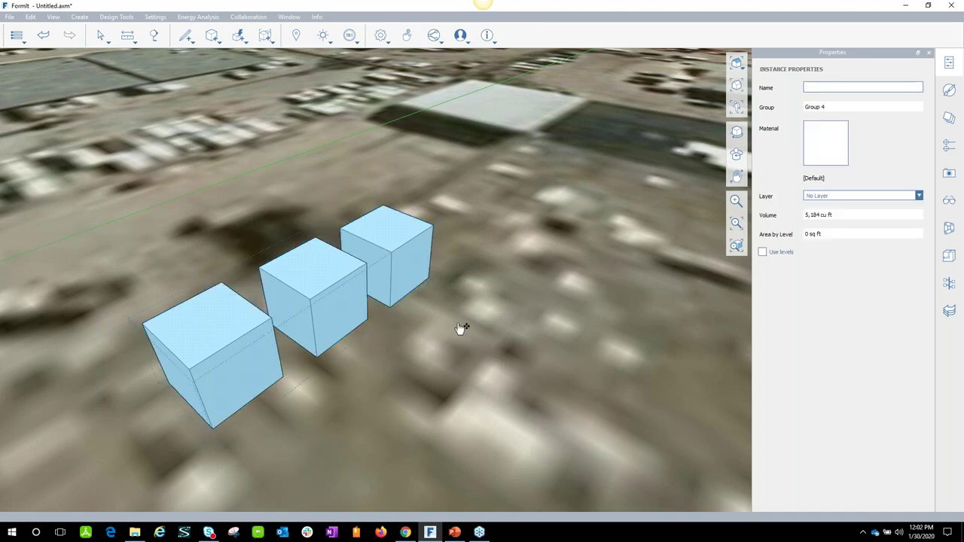
middle_click_drag(441, 324, 353, 339)
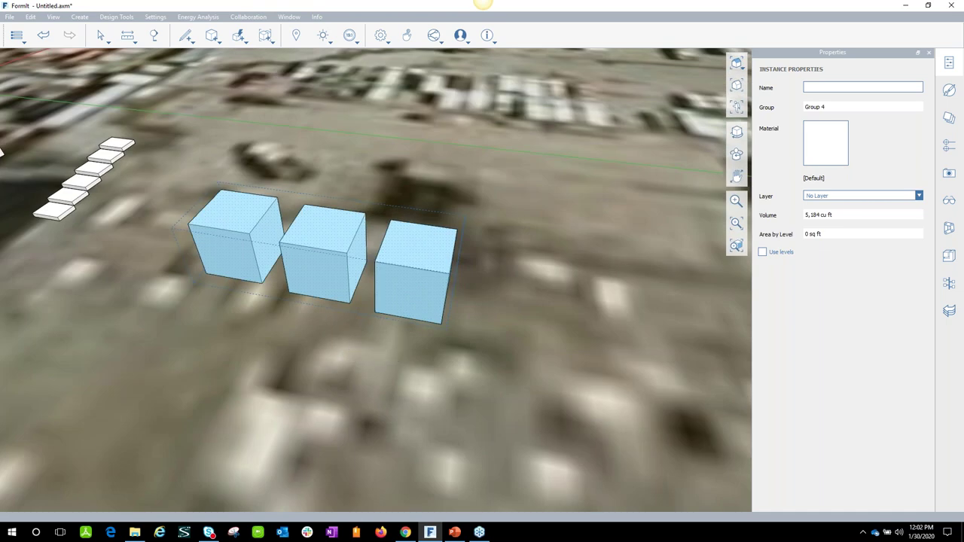
Clear the selection and open the group of three cubes for editing
left_click(368, 365)
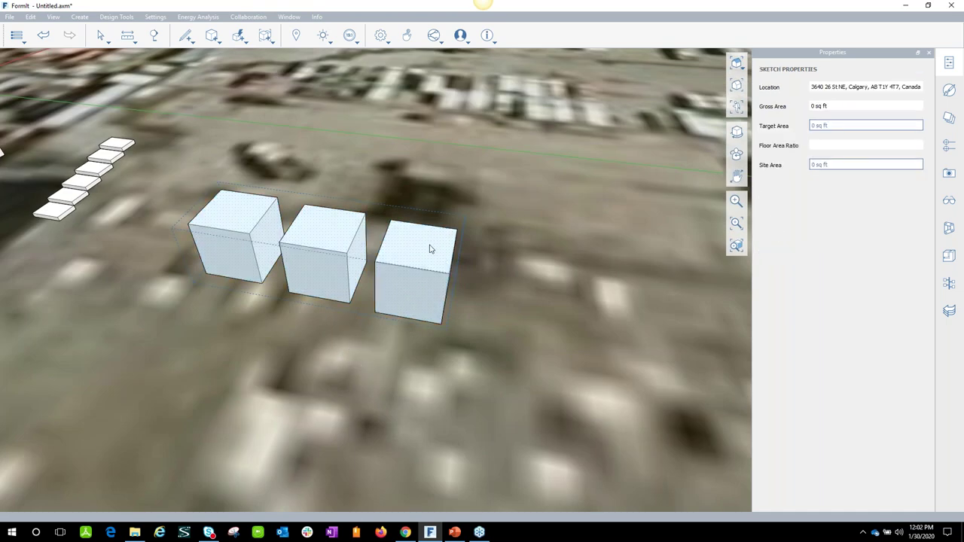
double_click(424, 248)
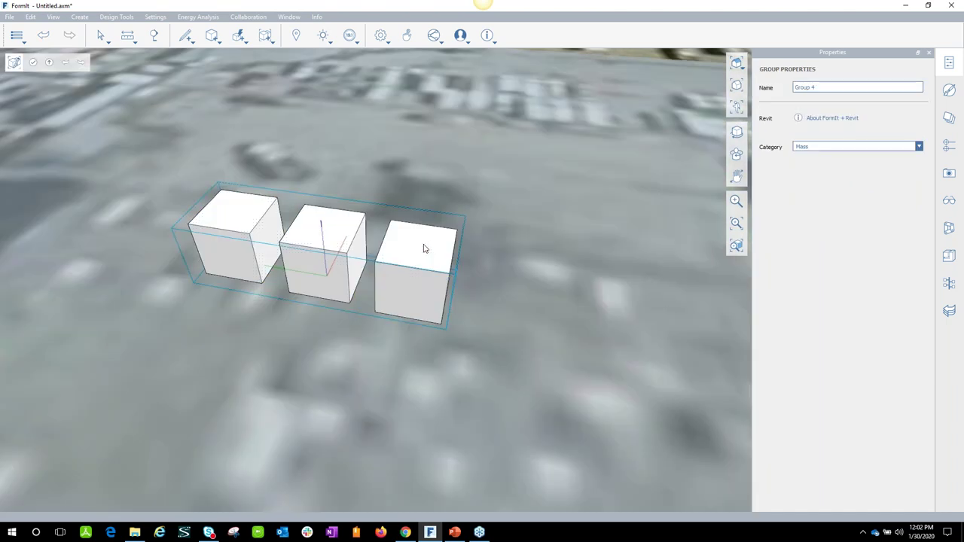
left_click(424, 248)
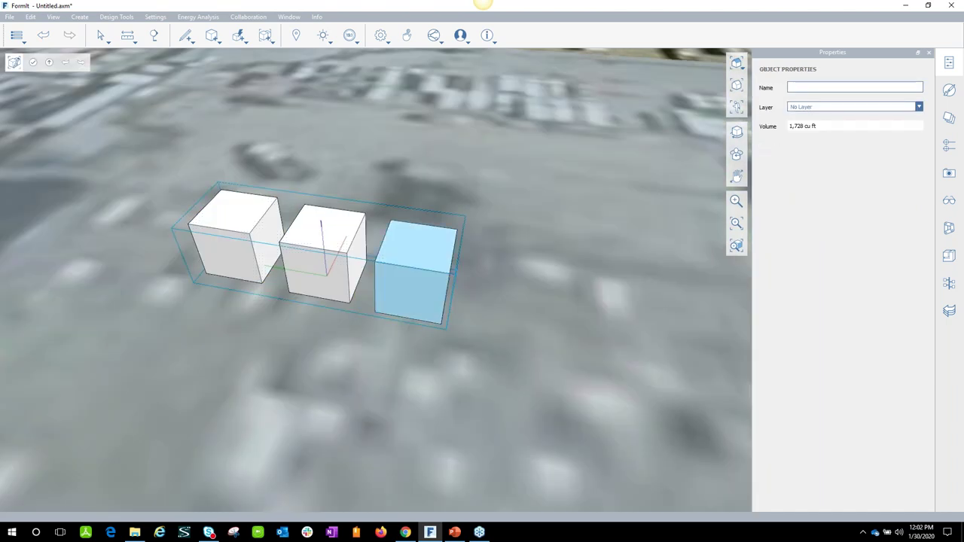
left_click(421, 242)
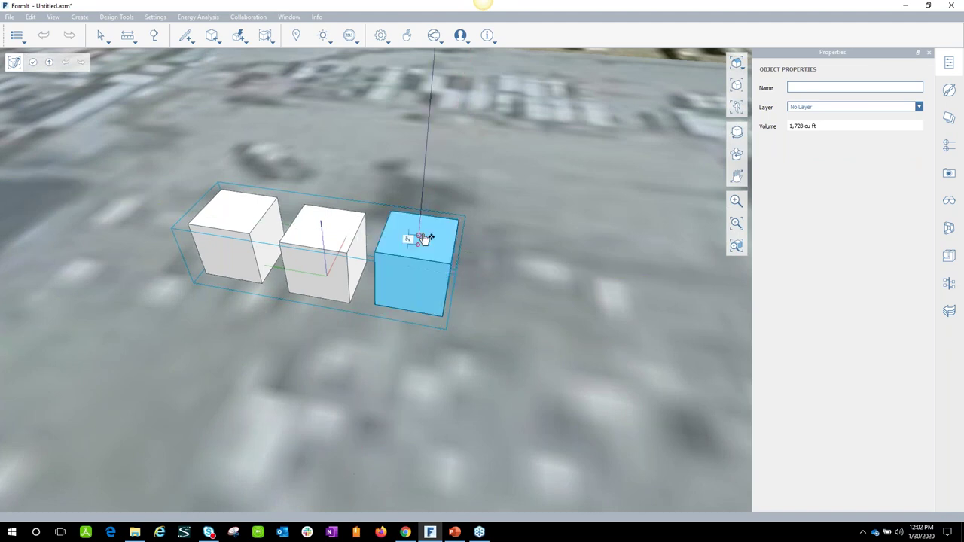
left_click(424, 256)
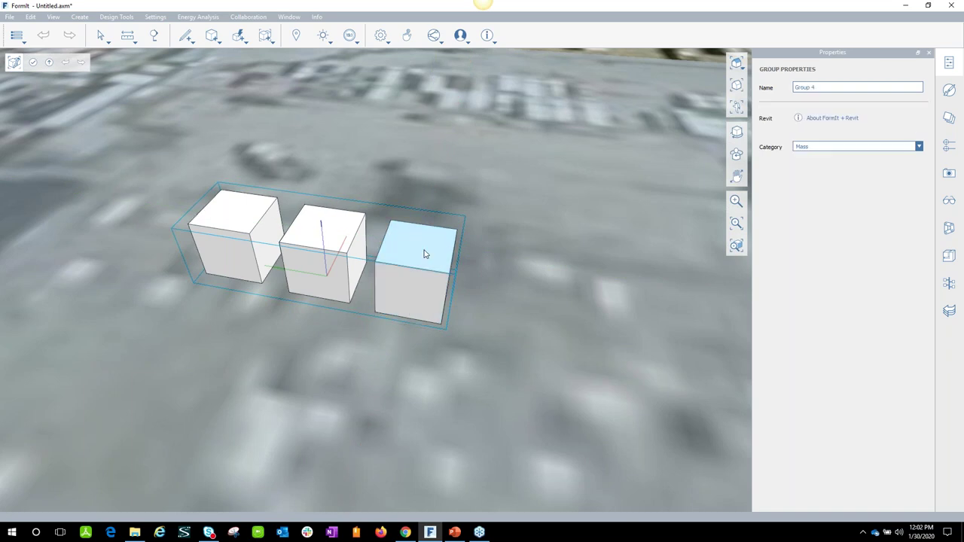
Pull the end cube's top face up 10' inside the group, and finish editing the group
left_click(423, 251)
left_click_drag(426, 243, 422, 196)
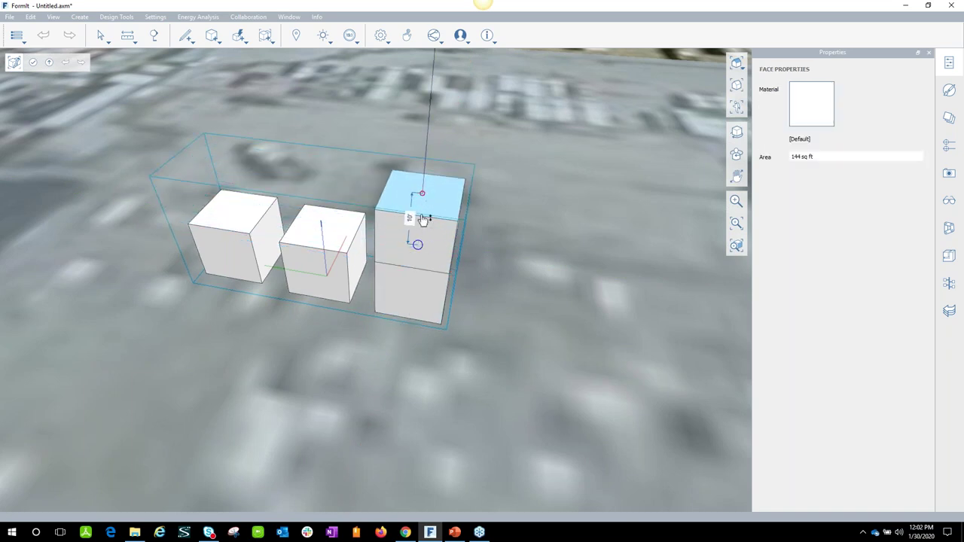
middle_click_drag(379, 323, 367, 172)
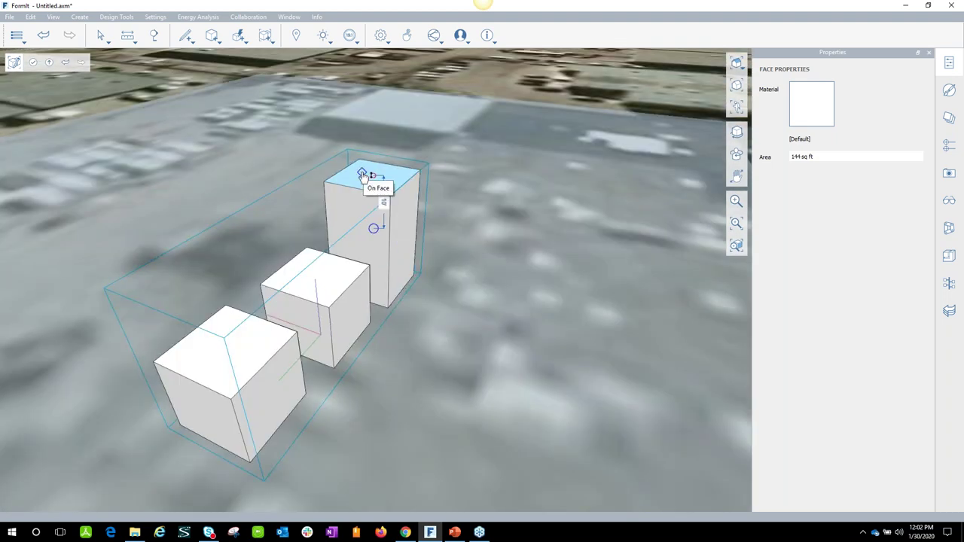
left_click(369, 180)
double_click(370, 180)
key("Escape")
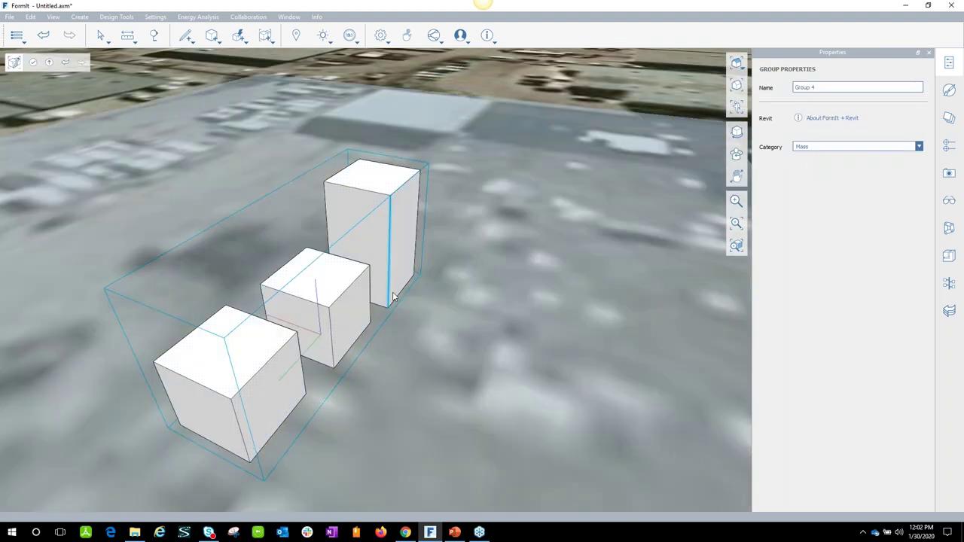
middle_click_drag(396, 316, 490, 276)
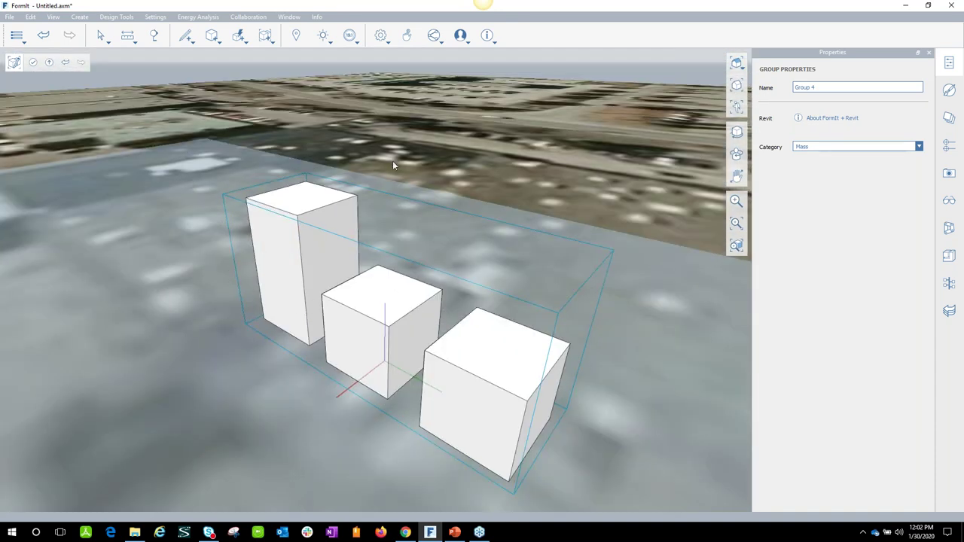
left_click(480, 303)
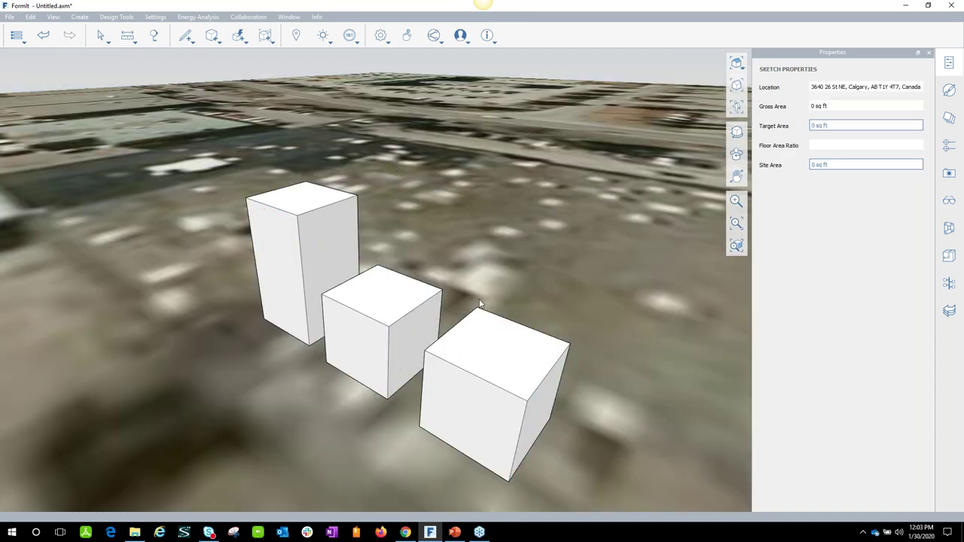
Select the whole group of three cubes and clear the selection to check that it behaves as one object
middle_click_drag(465, 291, 394, 266)
key("ctrl+a")
key("Escape")
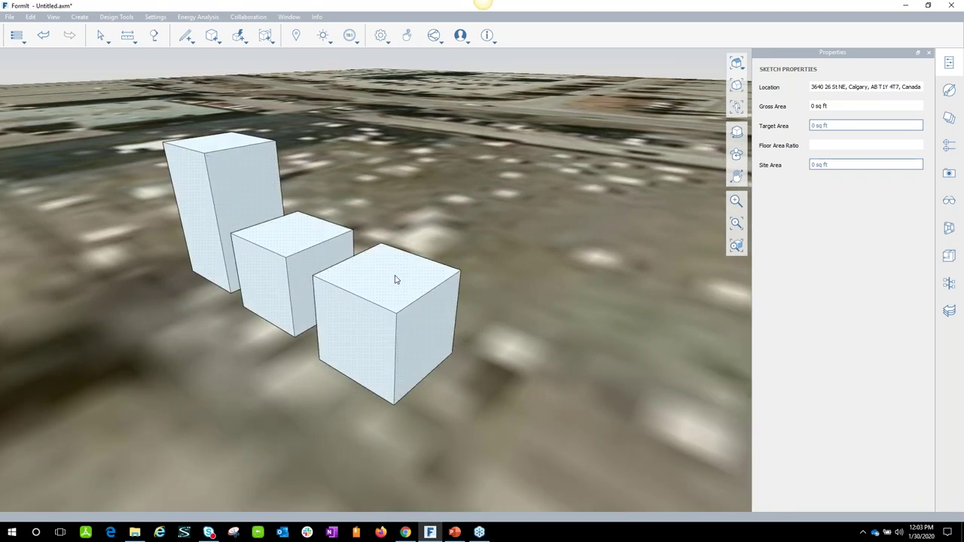
key("ctrl+a")
key("Escape")
key("ctrl+a")
Open the group of three cubes for editing, leave it, and reopen it to reach the individual cubes
double_click(301, 220)
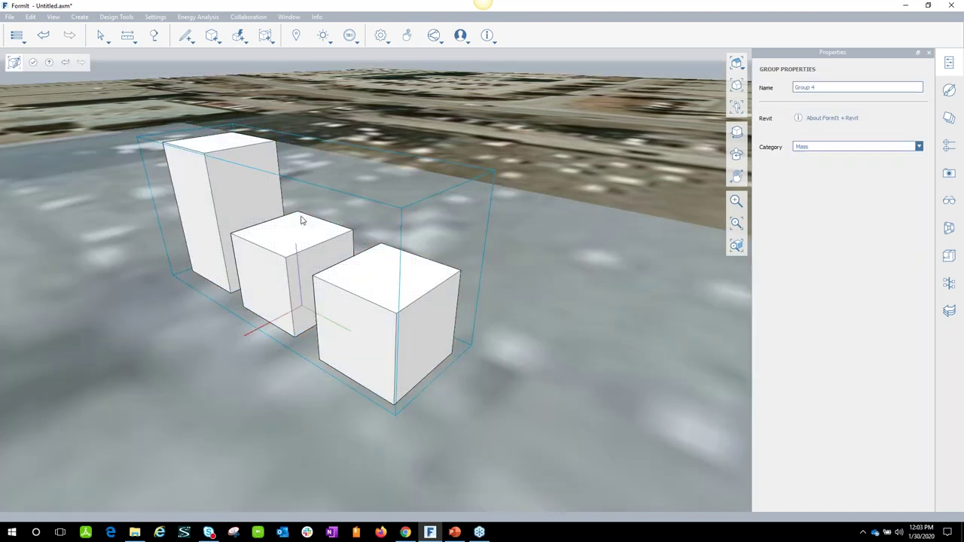
double_click(348, 207)
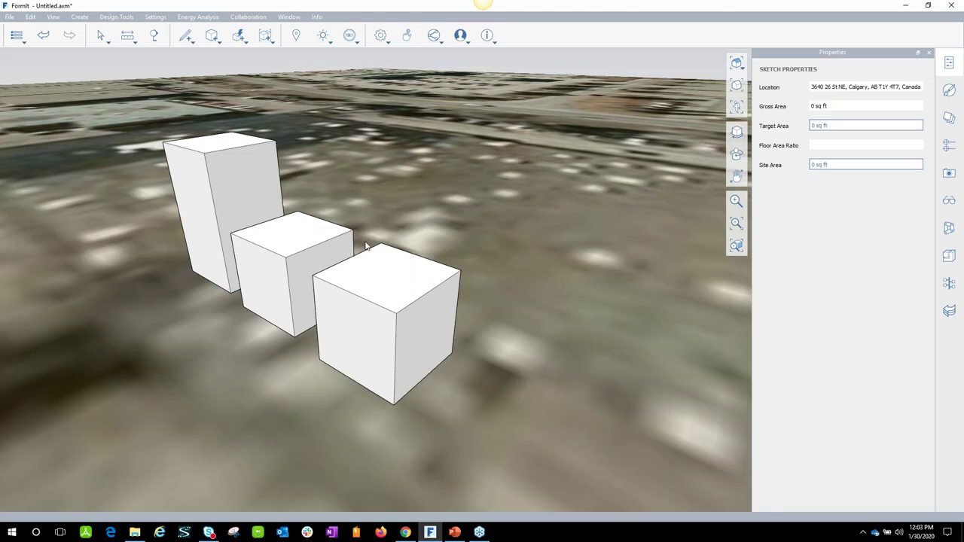
right_click(384, 258)
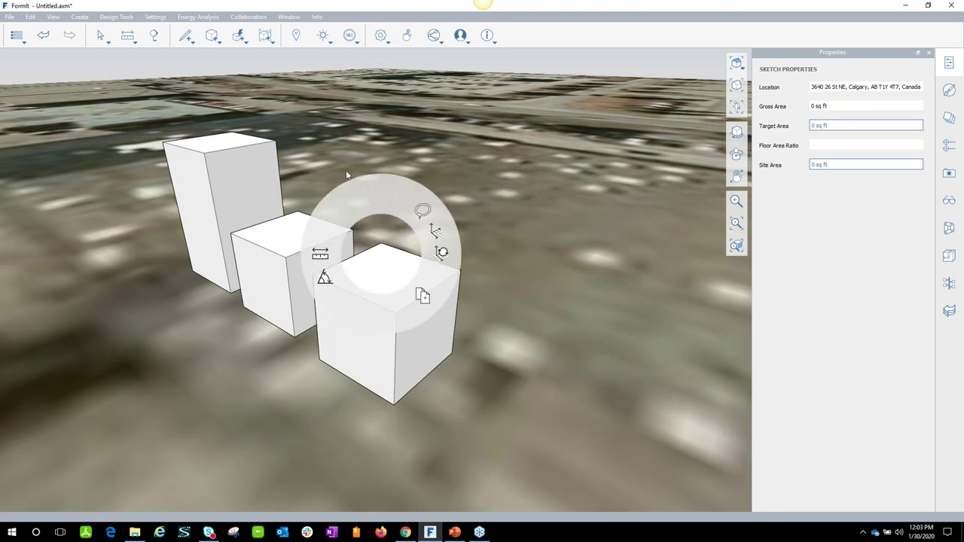
left_click(382, 284)
double_click(386, 279)
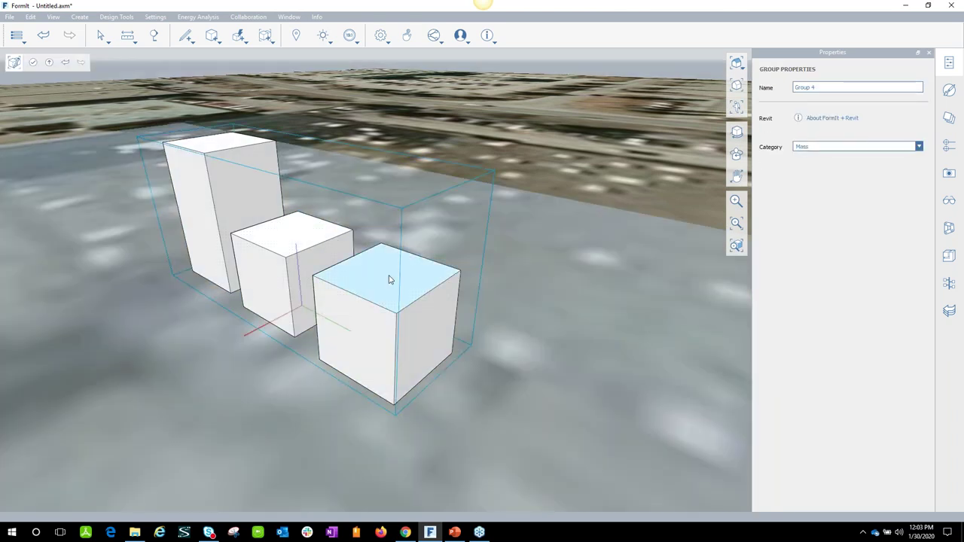
Try to scale only the top face of the nearest cube inside the group
right_click(388, 275)
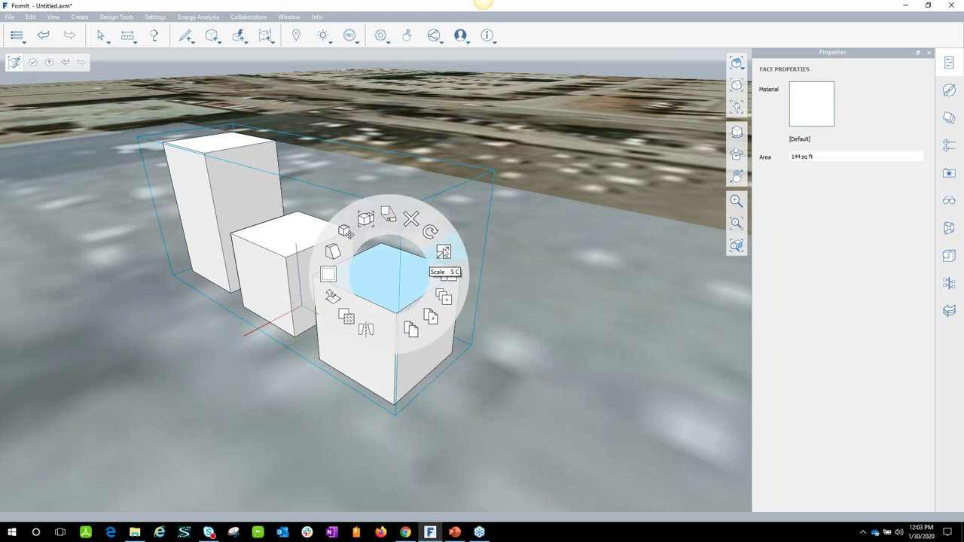
left_click(443, 253)
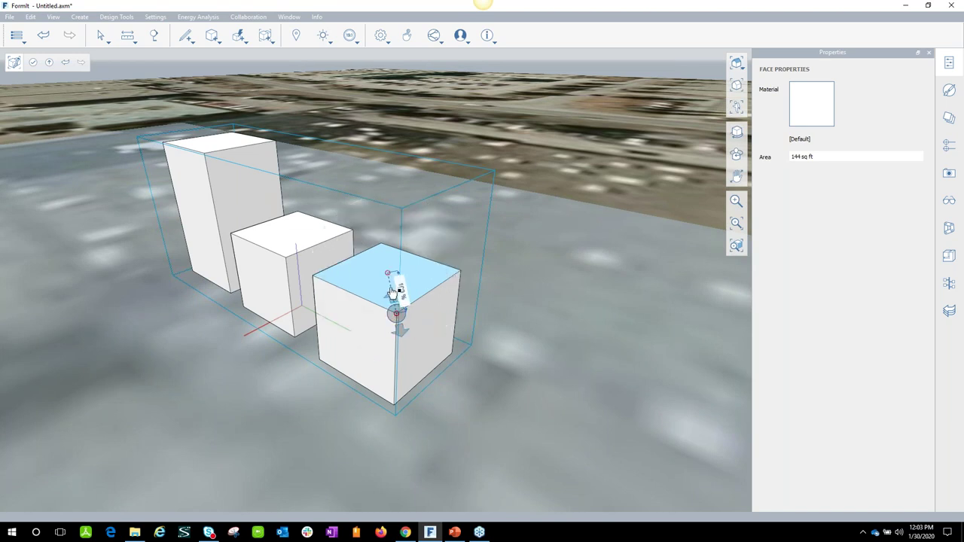
left_click_drag(392, 296, 398, 315)
key("Escape")
Select the entire nearest cube inside the group and bring up its context commands
double_click(434, 317)
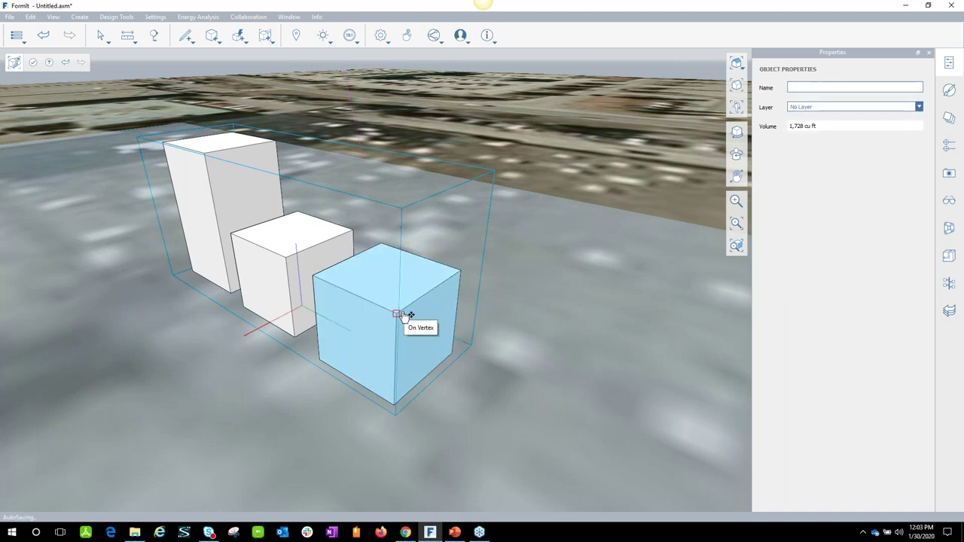
right_click(413, 312)
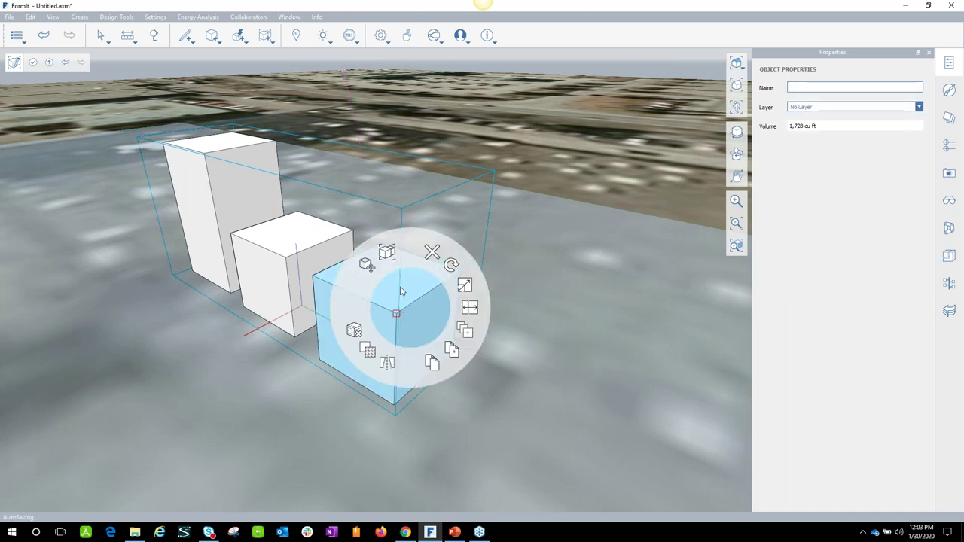
Scale the front cube in the group down to 85 % and leave group editing
left_click(414, 291)
right_click(416, 286)
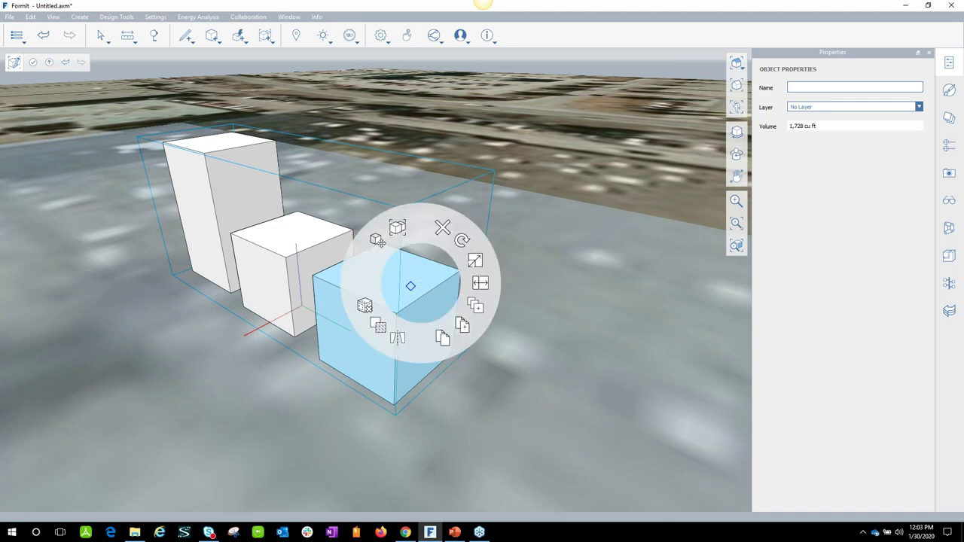
left_click(475, 260)
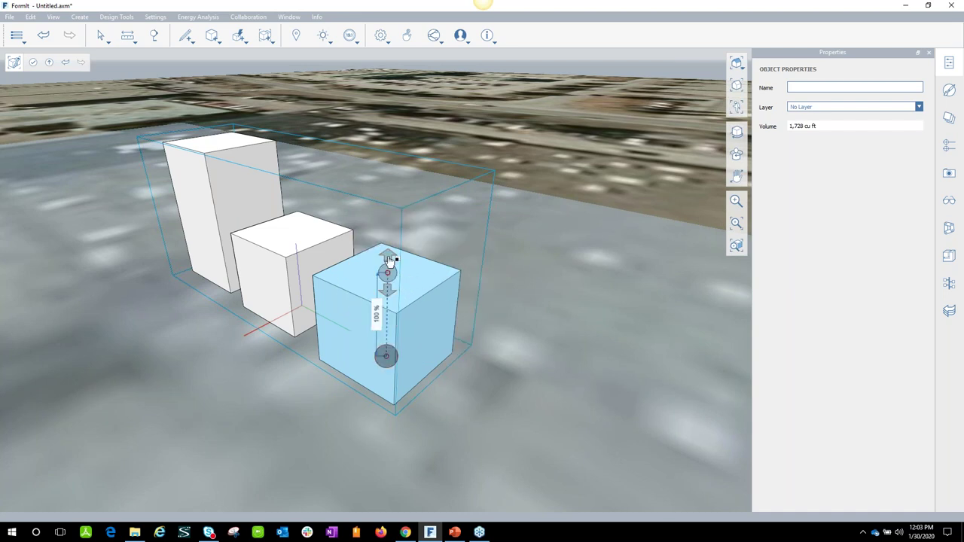
left_click_drag(389, 251, 399, 285)
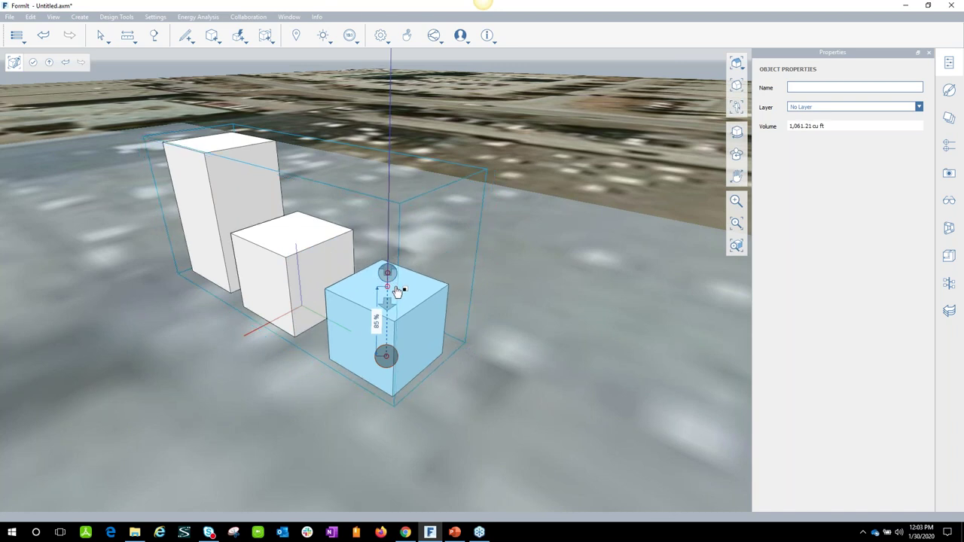
left_click(421, 288)
left_click(454, 239)
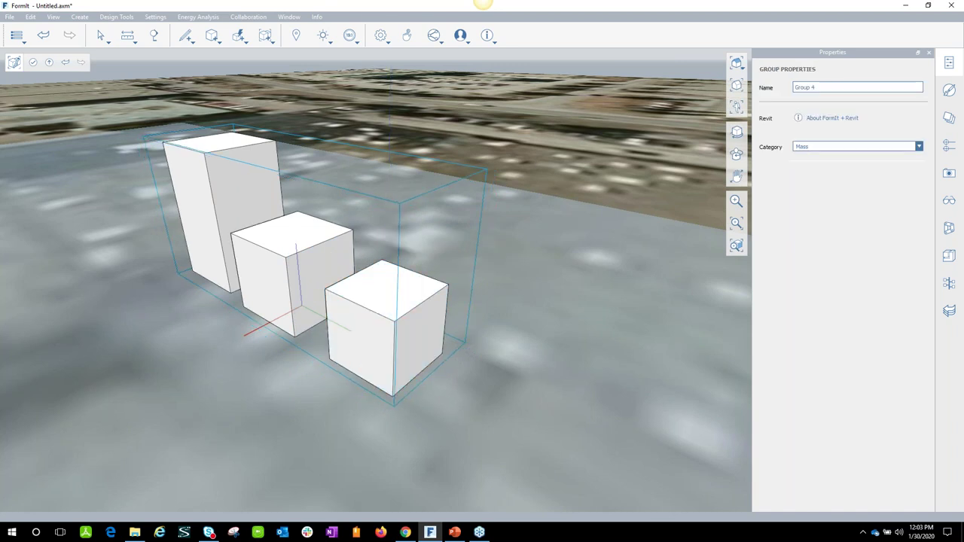
left_click(495, 295)
Ungroup the group containing the three boxes
mouse_move(495, 296)
middle_mouse_down()
mouse_move(519, 298)
mouse_move(431, 317)
mouse_move(349, 305)
middle_mouse_up()
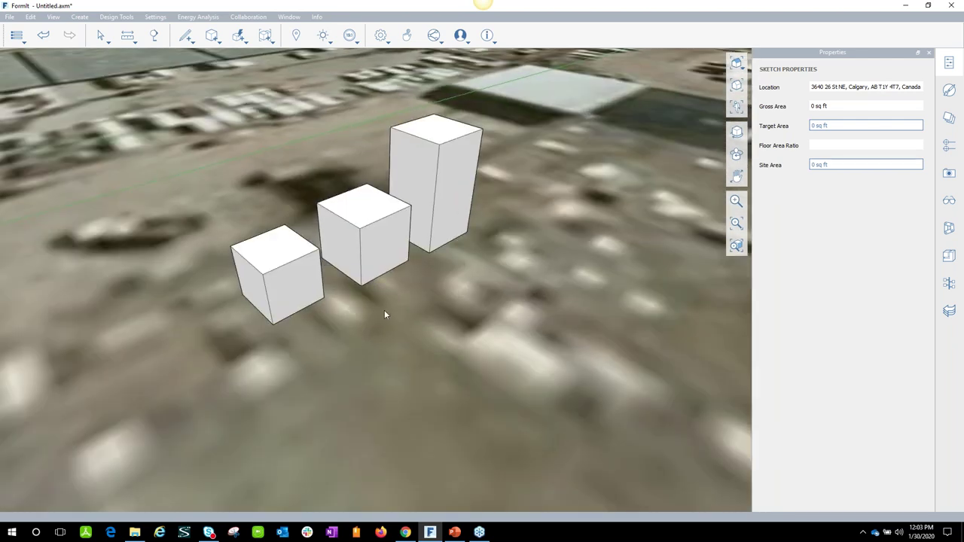
key("ctrl+a")
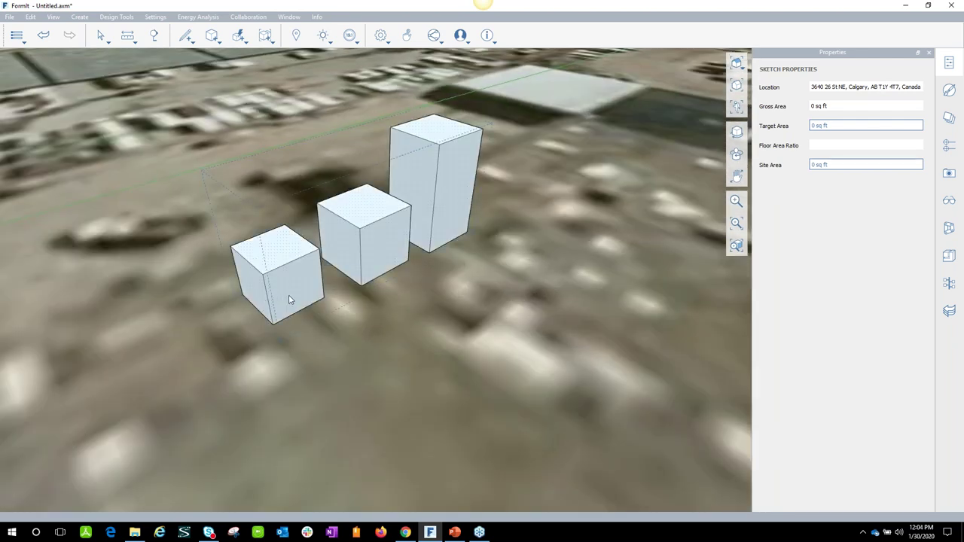
right_click(294, 297)
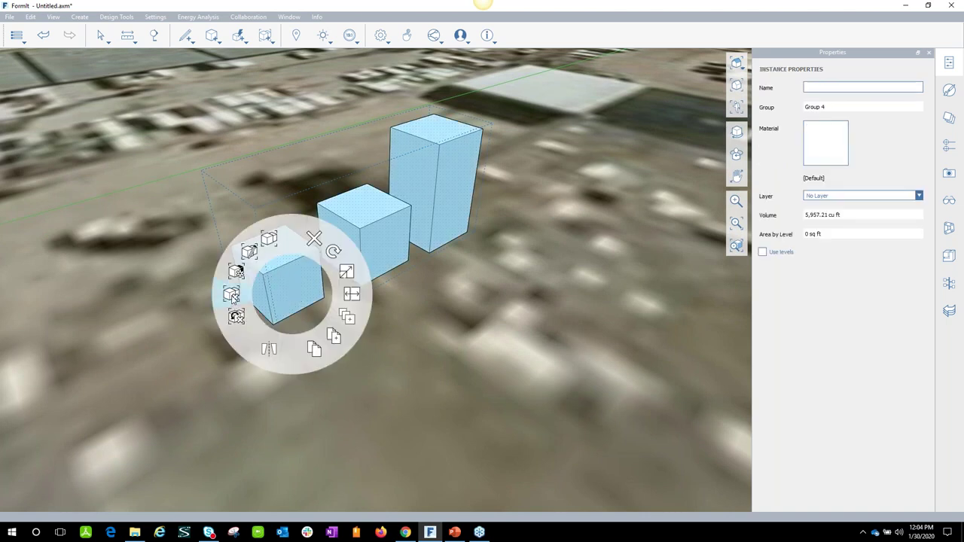
left_click(232, 296)
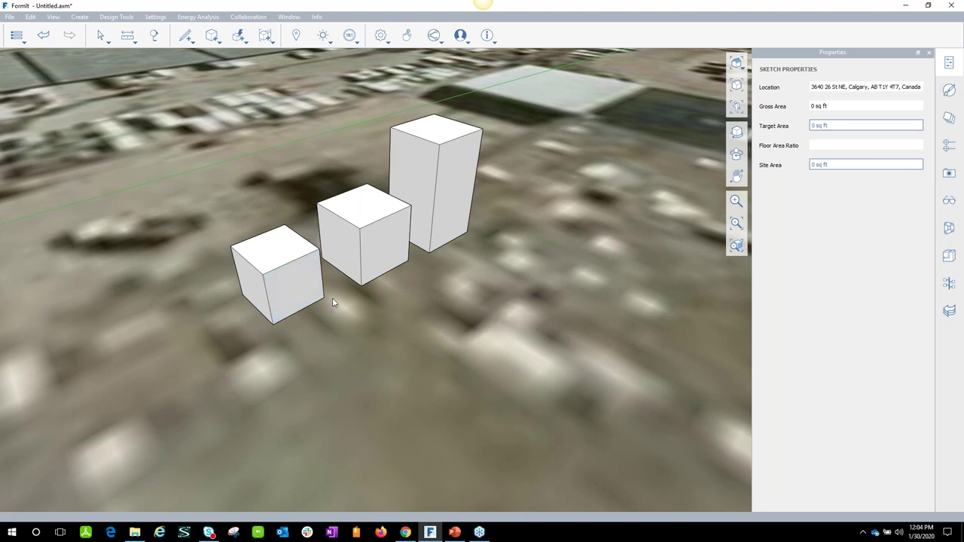
Copy the smallest cube and paste the duplicate on the ground beside the row of boxes
left_click(310, 277)
key("ctrl+c")
key("ctrl+v")
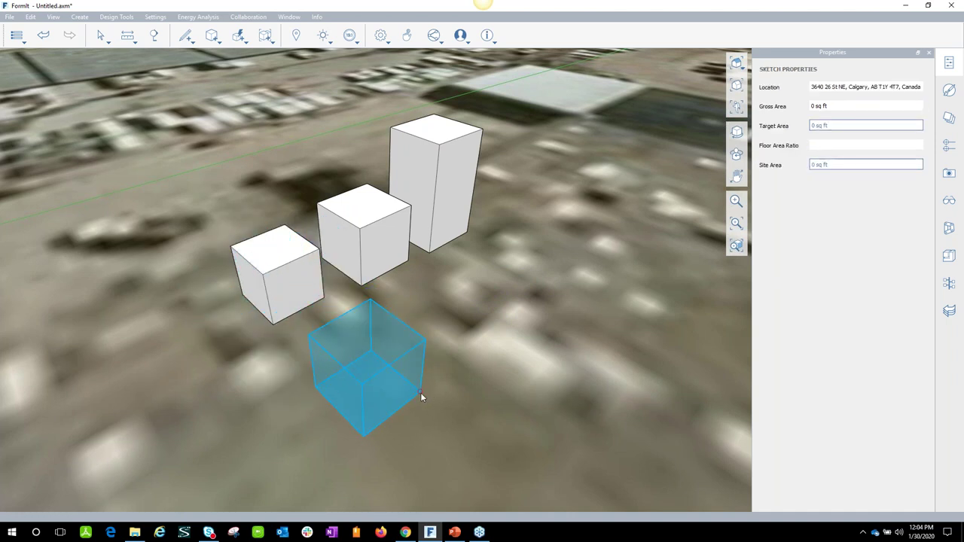
left_click(422, 395)
middle_click_drag(407, 392, 322, 393)
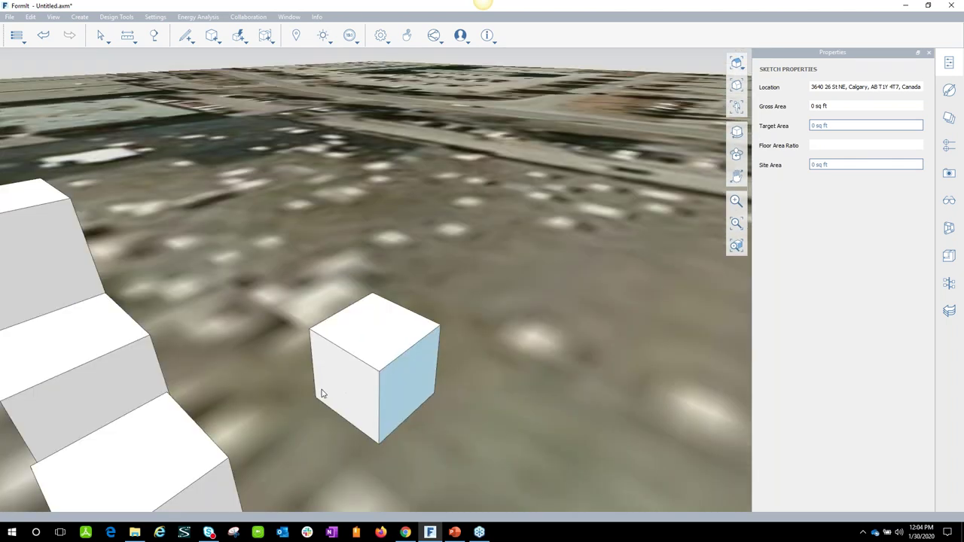
scroll(204, 410, "down", 4)
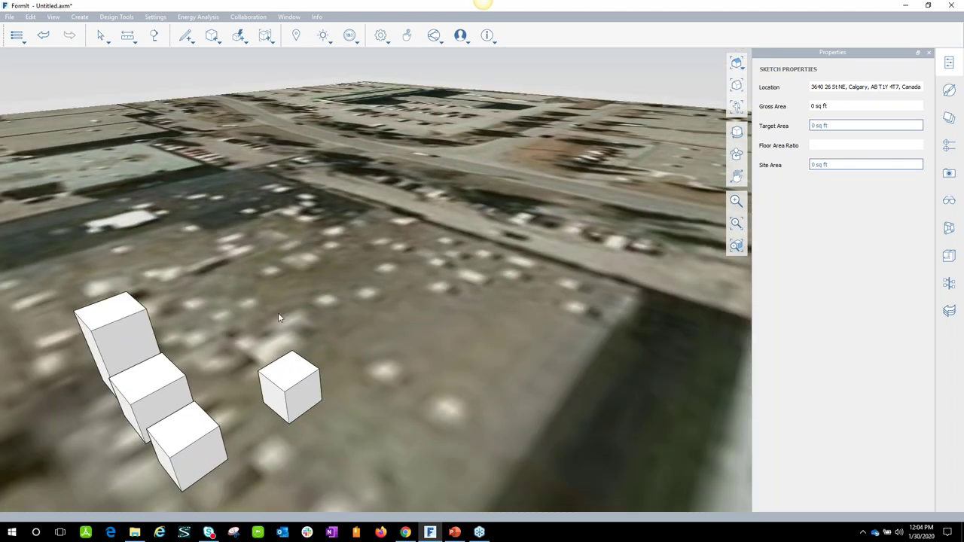
middle_click_drag(315, 303, 430, 259)
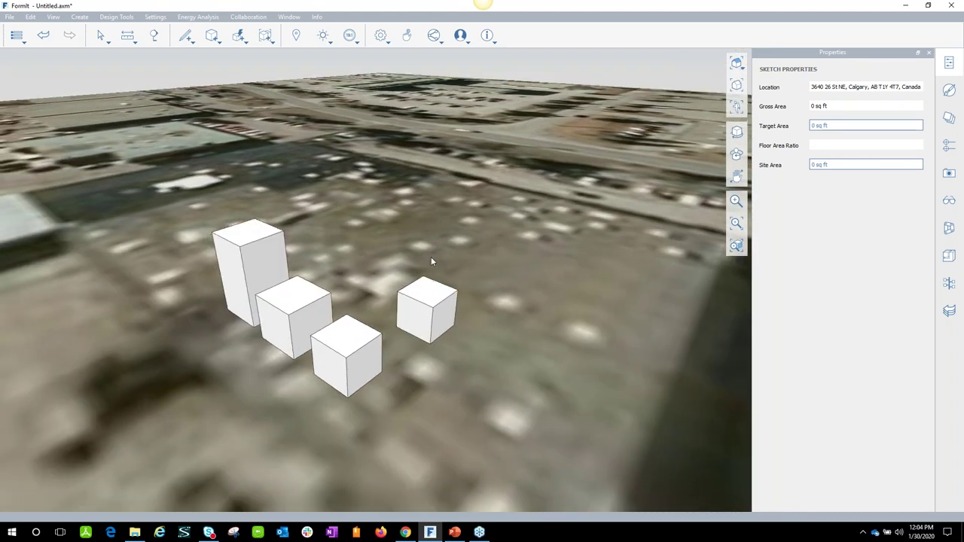
double_click(419, 315)
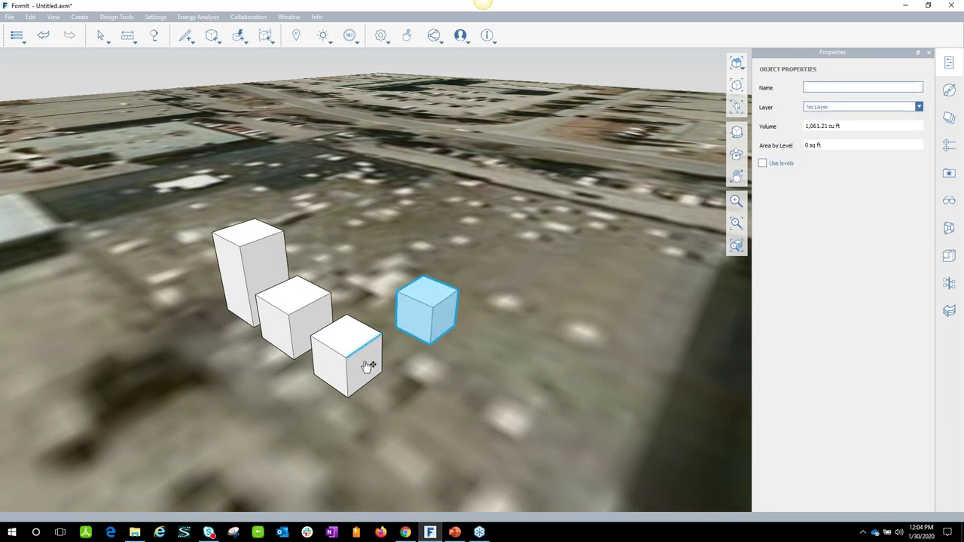
key("Escape")
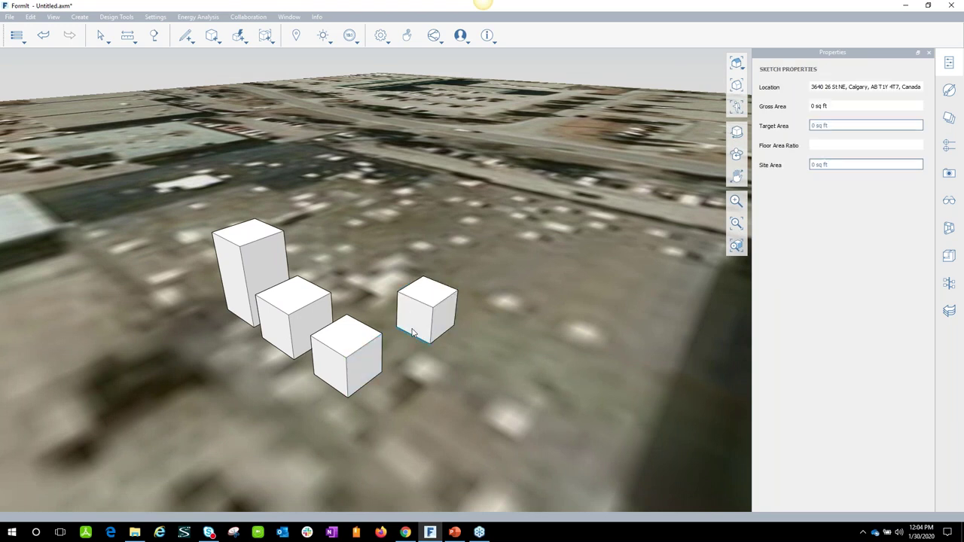
double_click(411, 331)
double_click(369, 359, "shift")
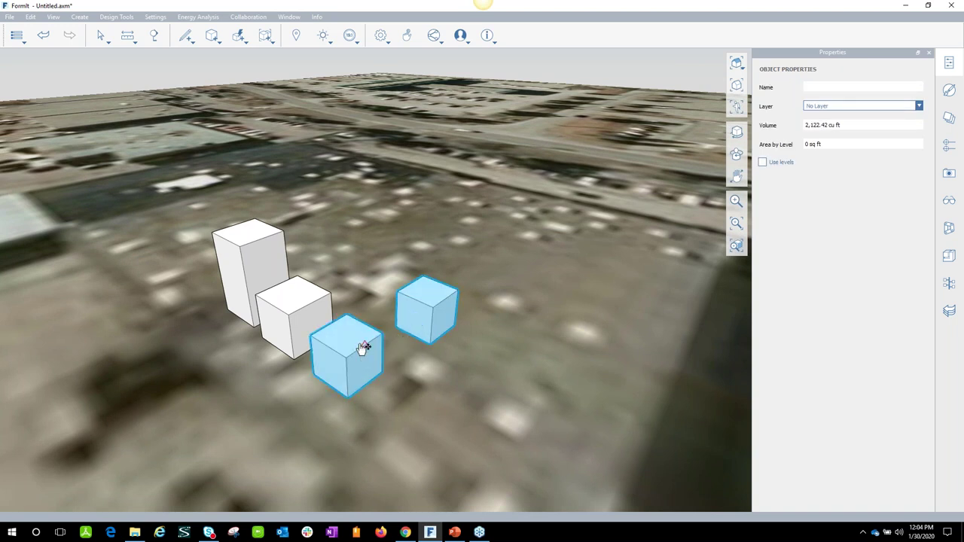
right_click(365, 346)
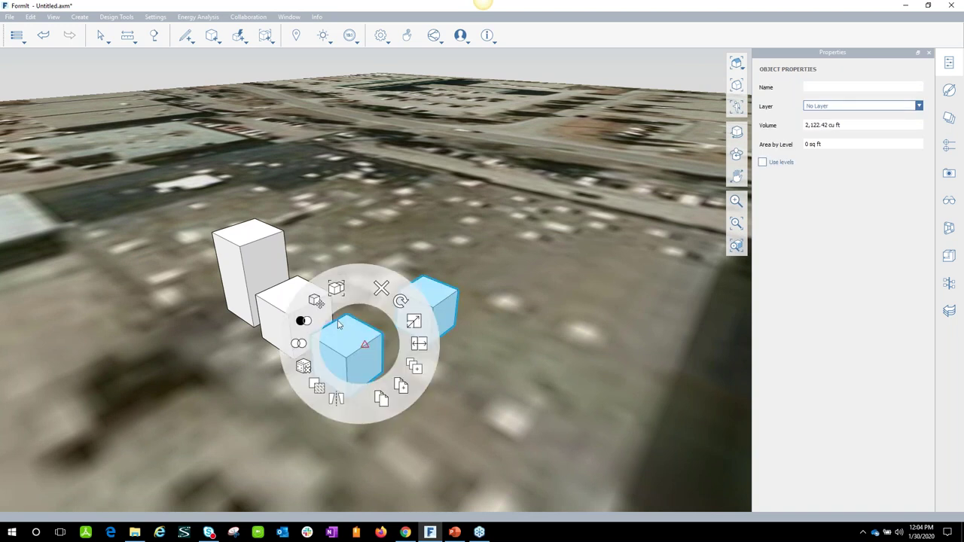
left_click(347, 371)
key("Escape")
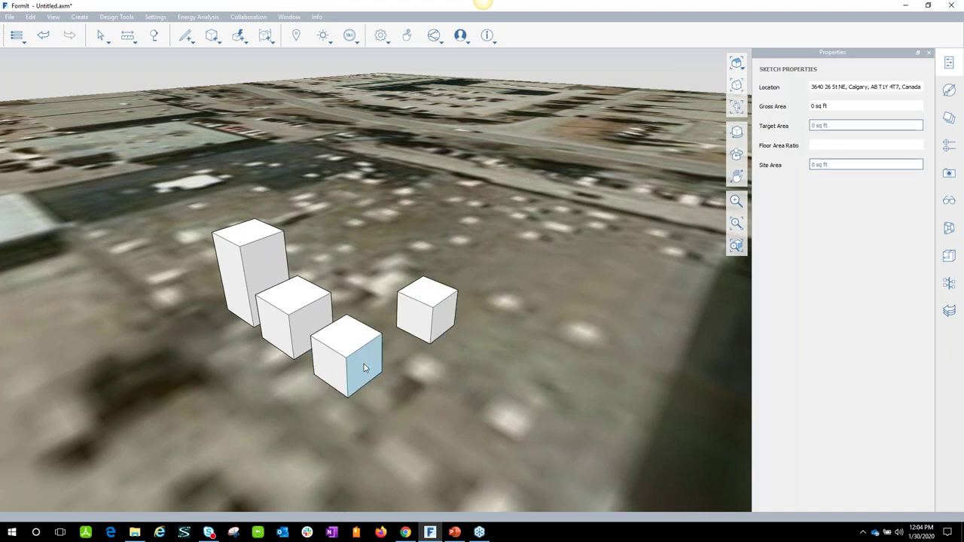
Try to apply Make Unique to the small cube at the end of the row and its copy
double_click(364, 364)
double_click(443, 322, "shift")
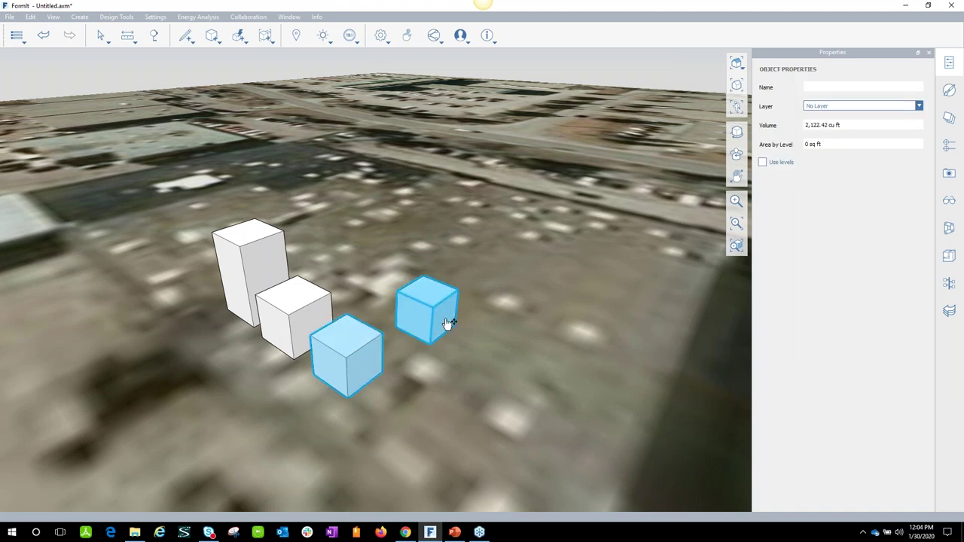
right_click(438, 318)
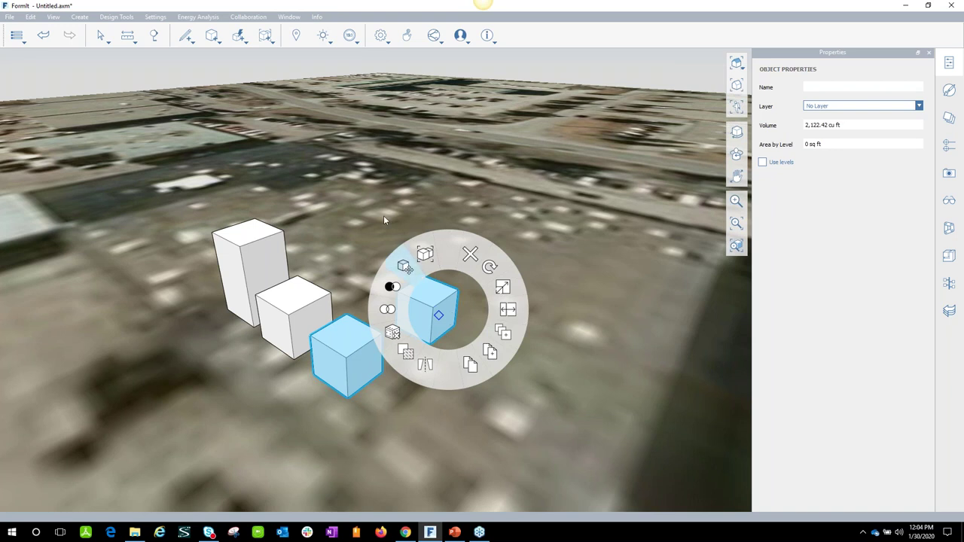
left_click(266, 36)
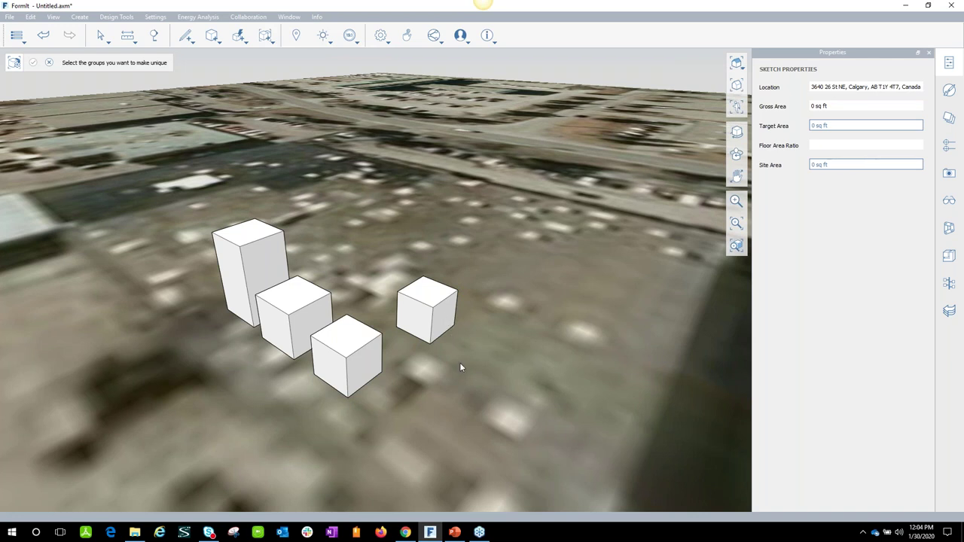
middle_click_drag(444, 358, 426, 312)
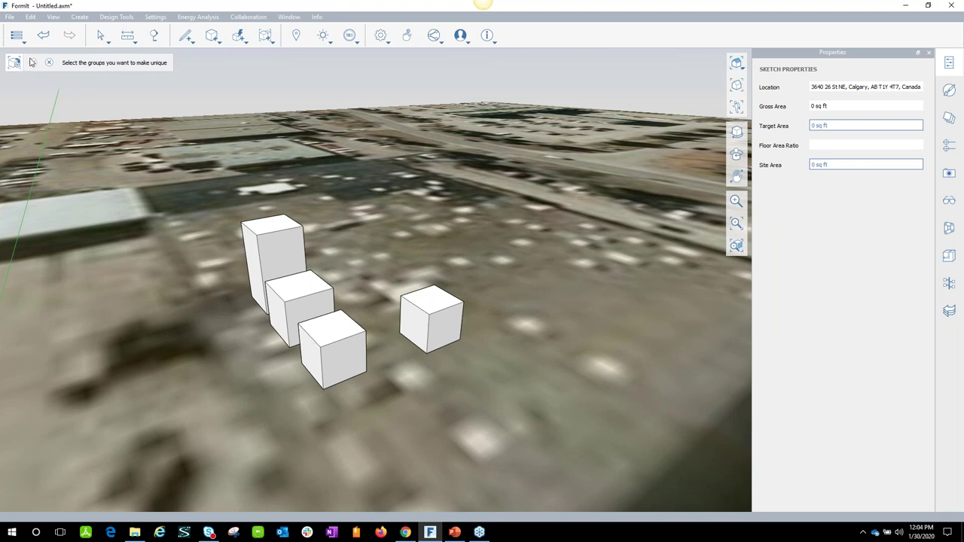
left_click(49, 62)
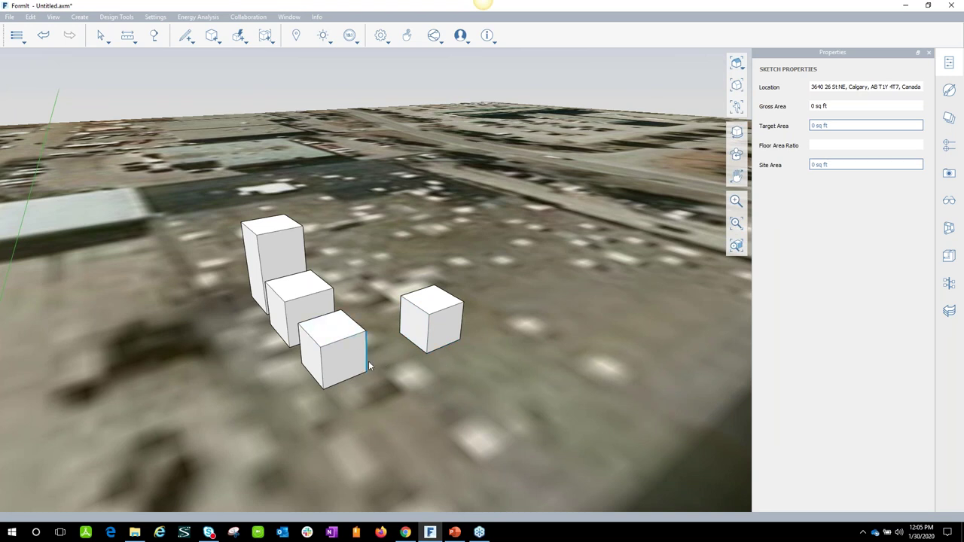
Try to group all four boxes together
scroll(391, 369, "up", 3)
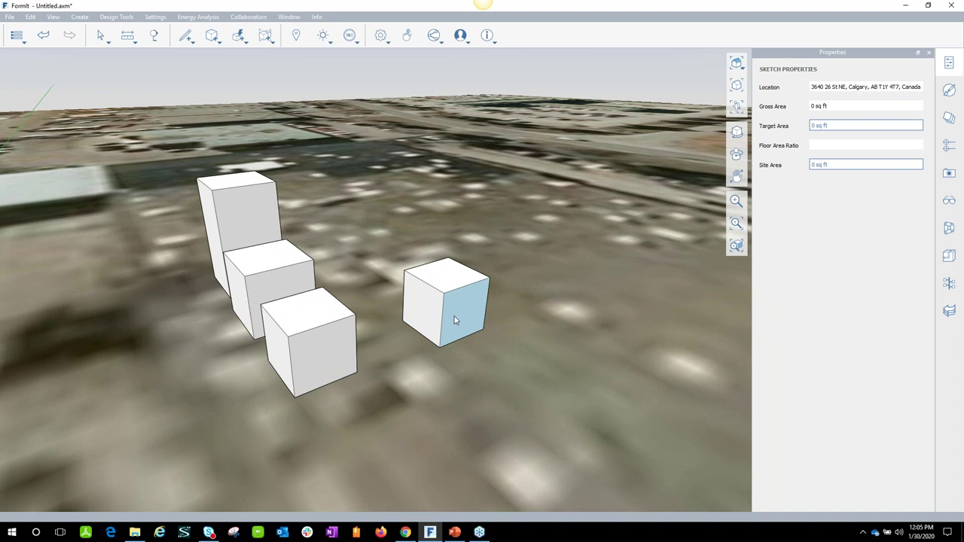
left_click(454, 320)
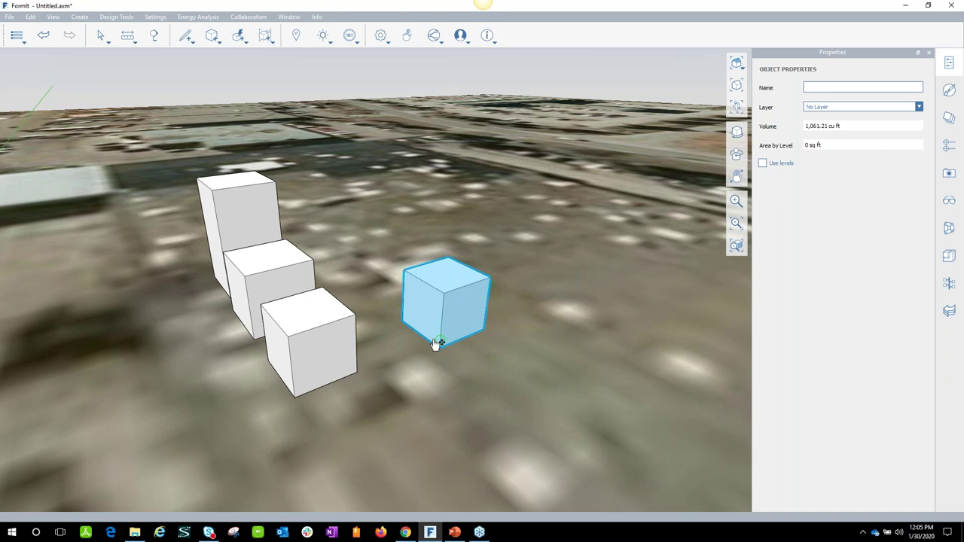
left_click_drag(381, 415, 213, 149)
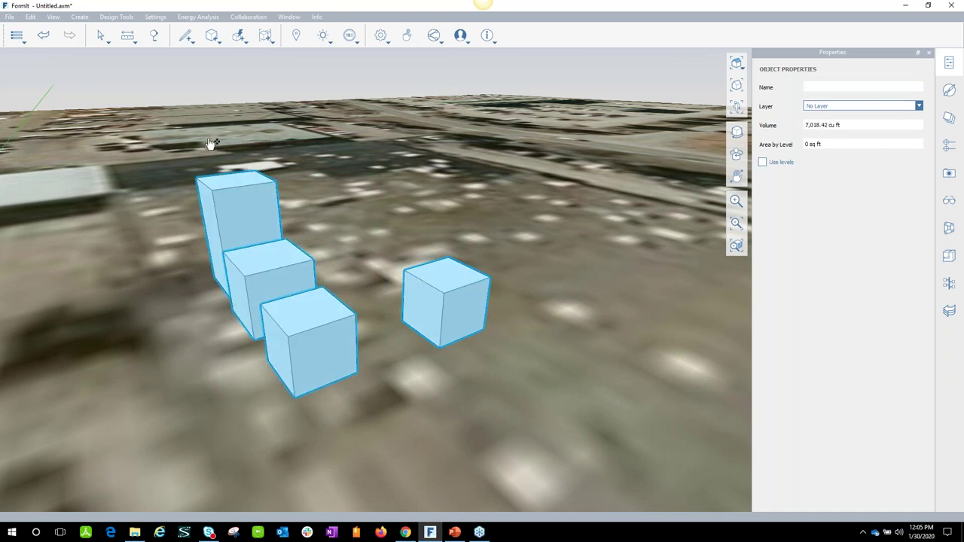
left_click(265, 35)
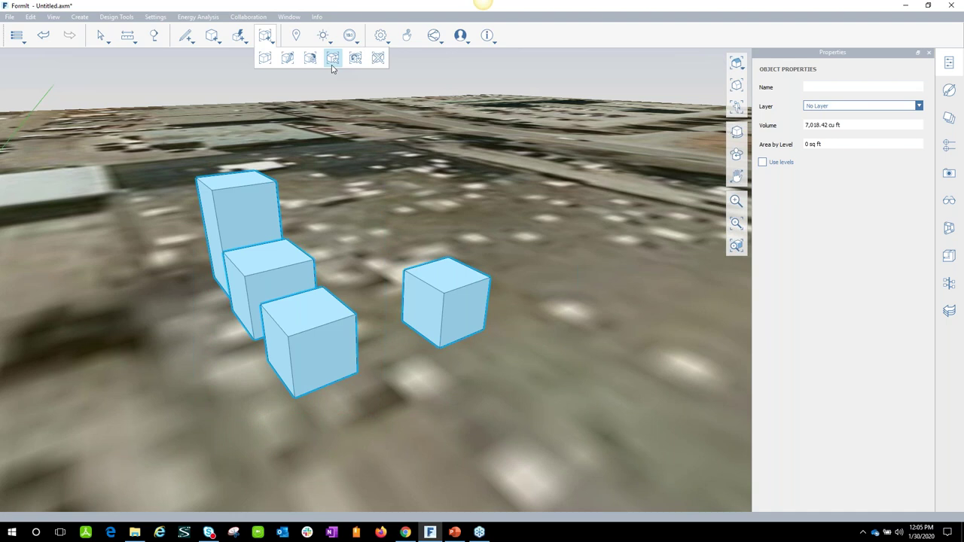
left_click(265, 59)
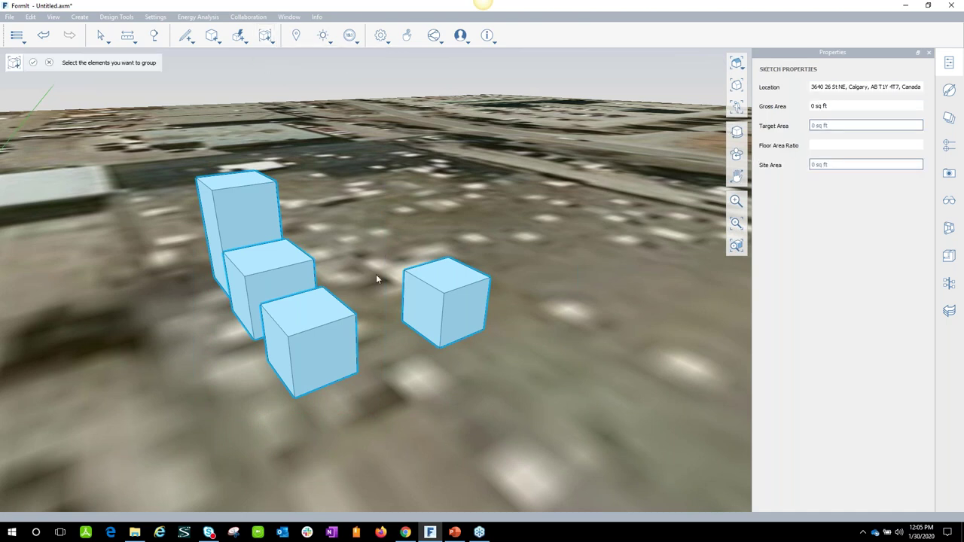
key("Return")
middle_click_drag(475, 417, 495, 370)
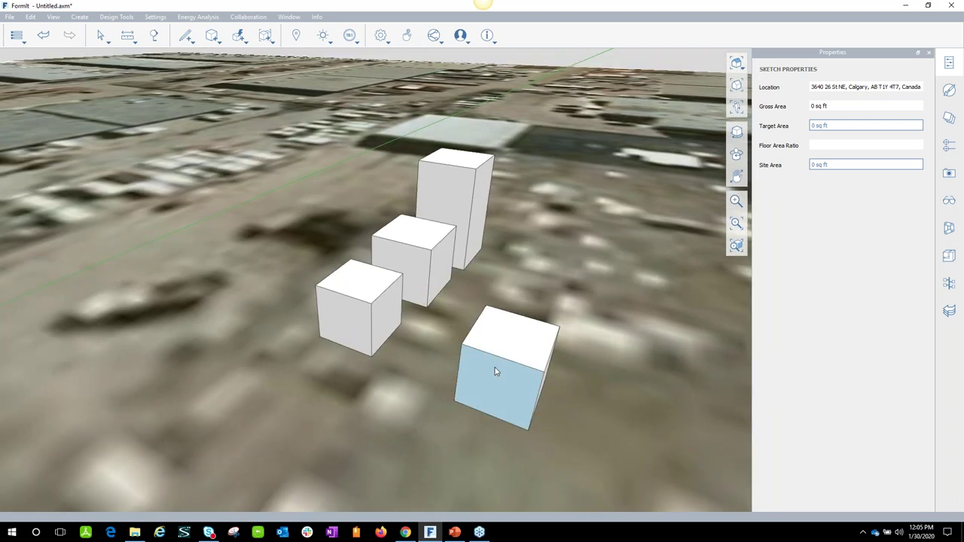
left_click(478, 366)
left_click(385, 318, "shift")
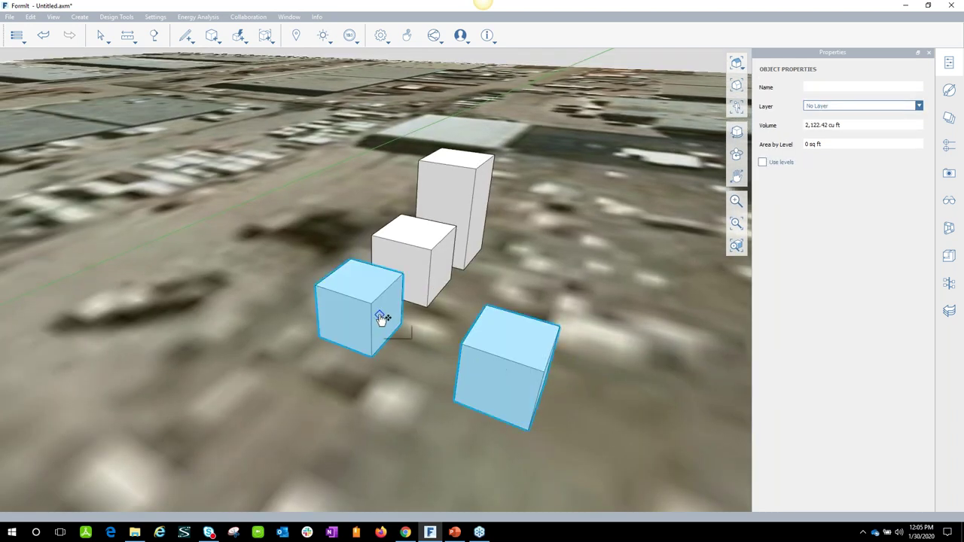
right_click(382, 318)
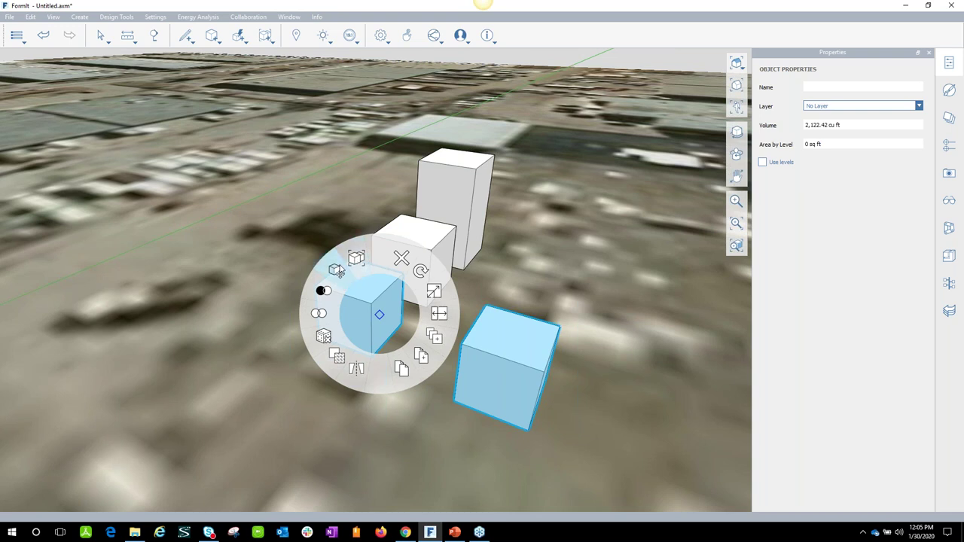
left_click(338, 271)
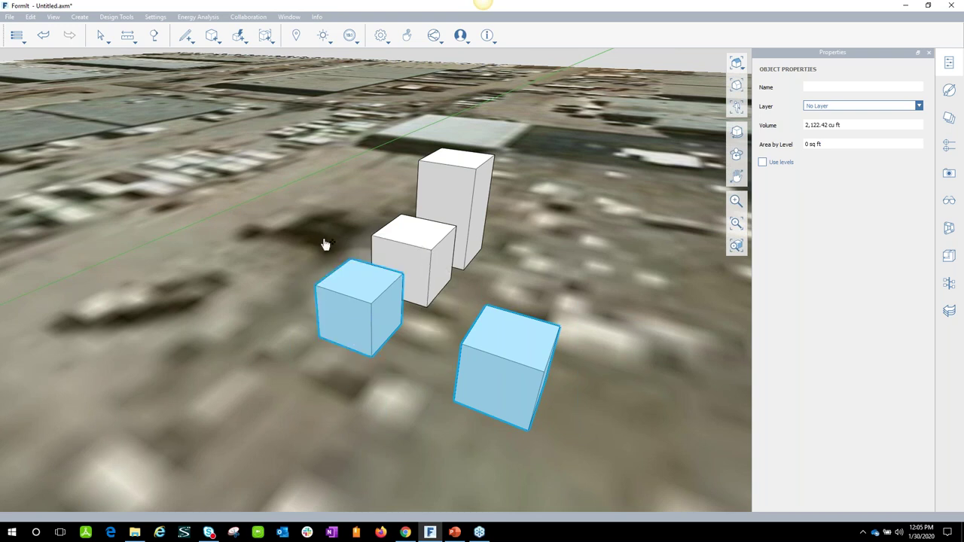
left_click(338, 258)
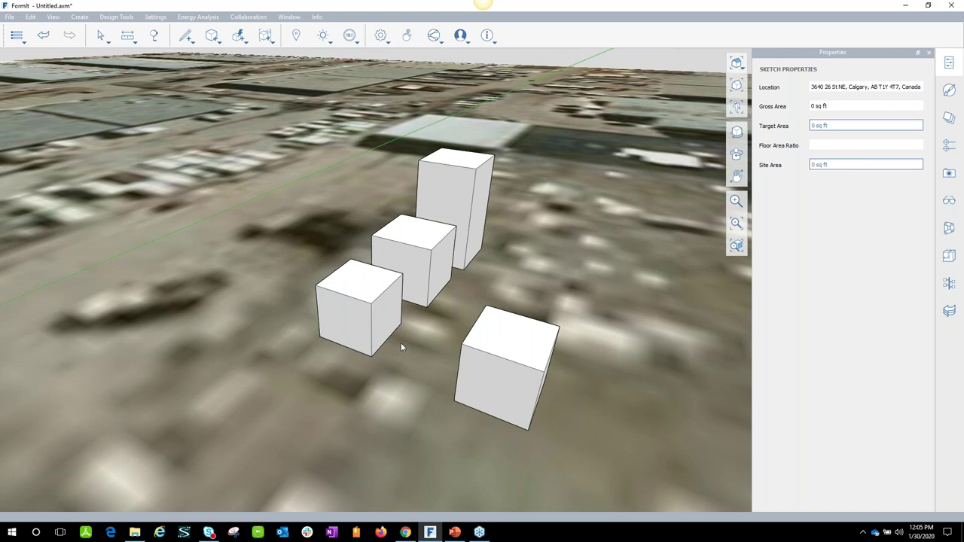
Select the middle box of the row and the standalone copied cube in turn to examine them as separate objects
middle_click_drag(533, 327, 473, 325)
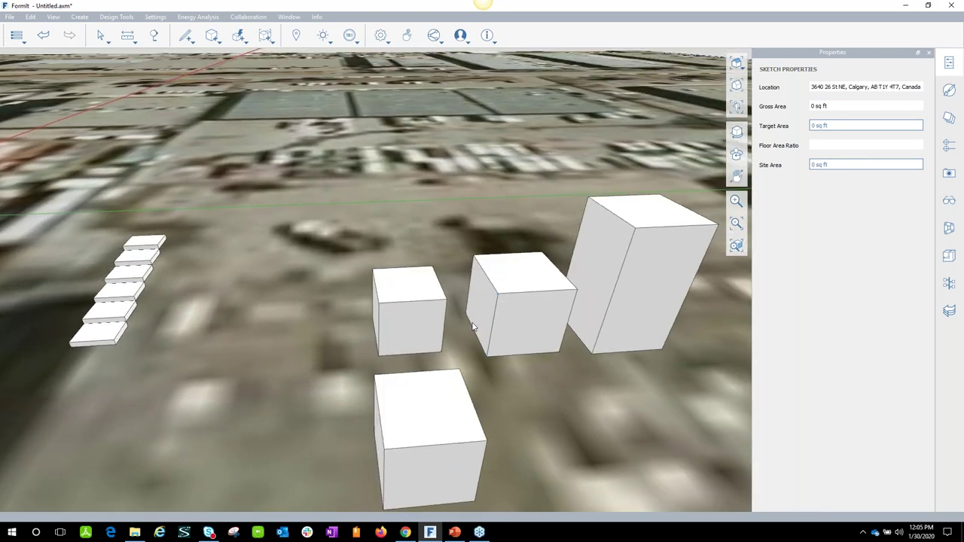
left_click(518, 318)
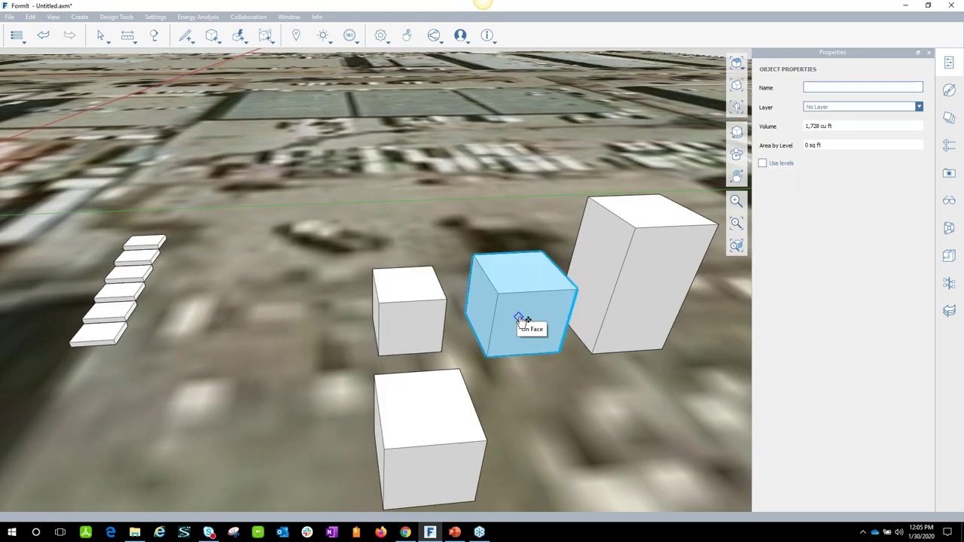
mouse_move(269, 39)
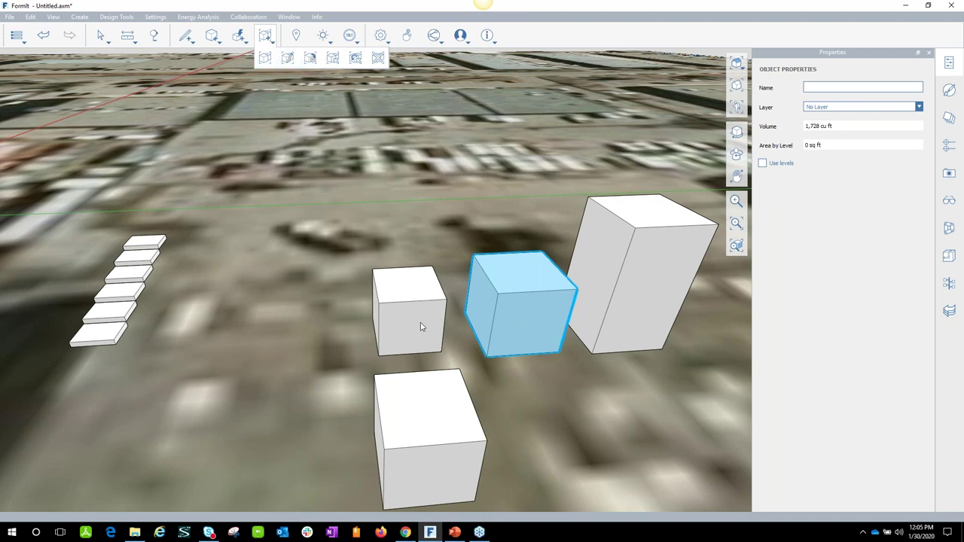
left_click(476, 343)
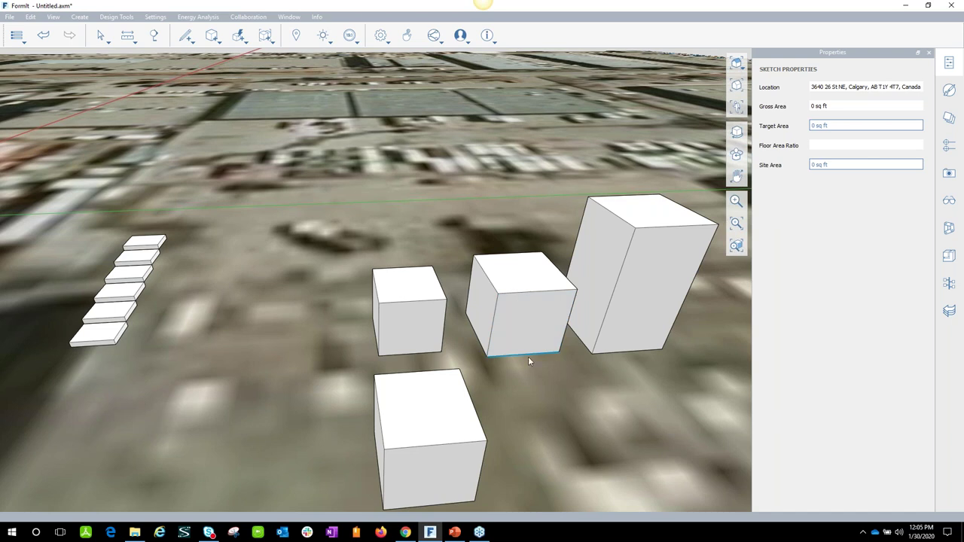
middle_click_drag(547, 362, 497, 387)
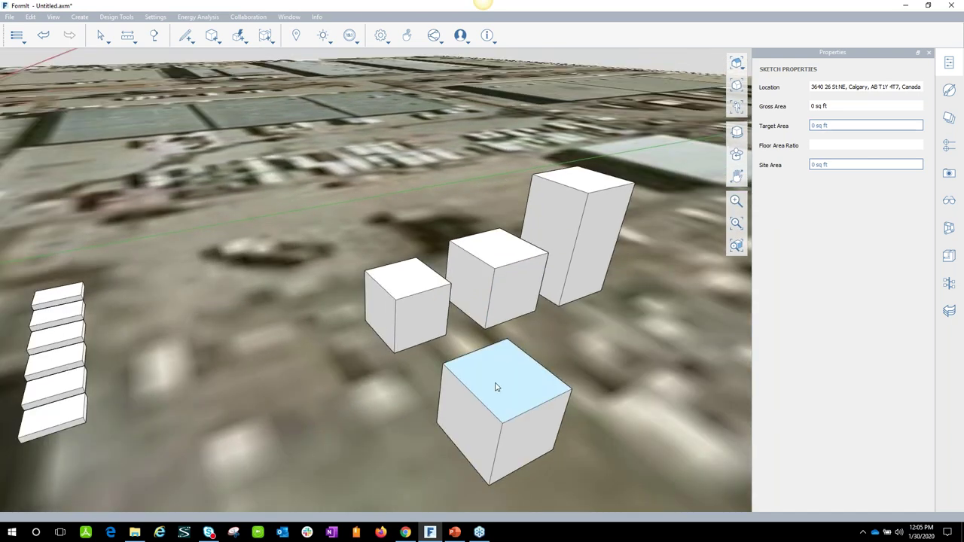
left_click(497, 387)
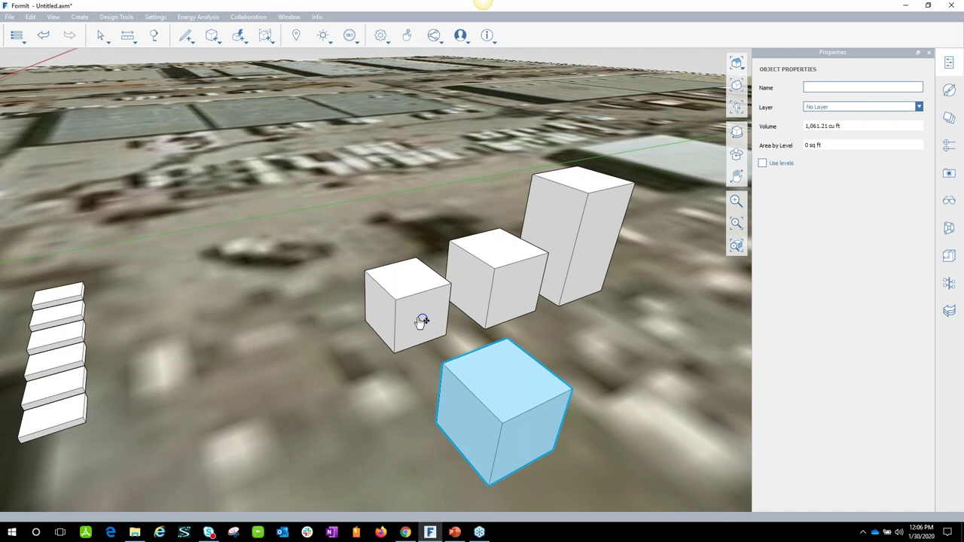
key("Escape")
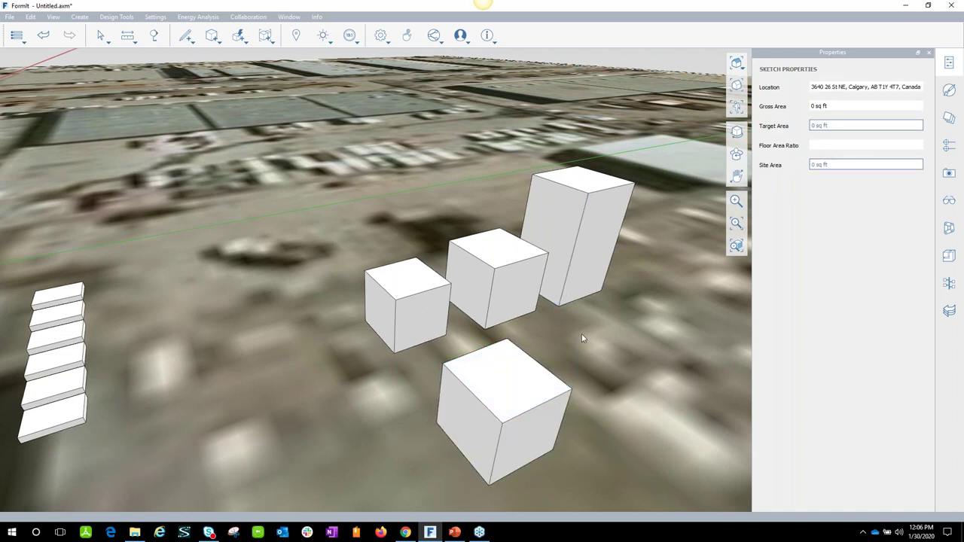
Draw a door-like outline about 5 ft wide and 8 ft high on the outer face of the row's end cube
middle_click_drag(581, 338, 555, 325)
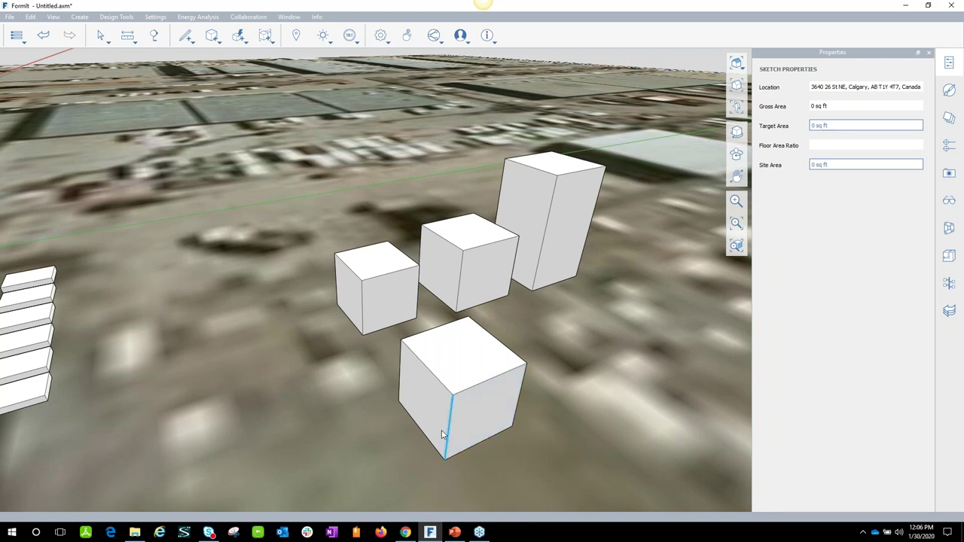
middle_click_drag(420, 452, 470, 407)
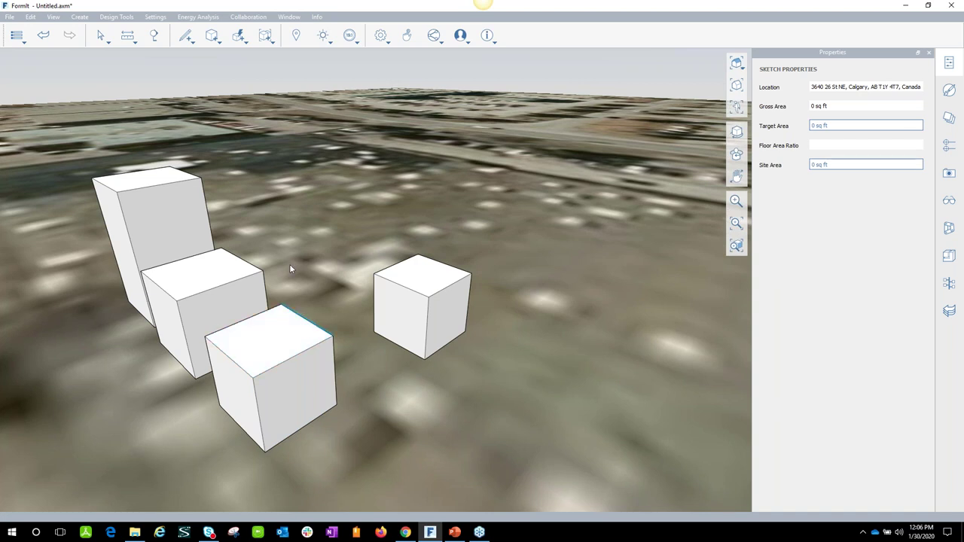
left_click(184, 58)
left_click(285, 438)
left_click(278, 383)
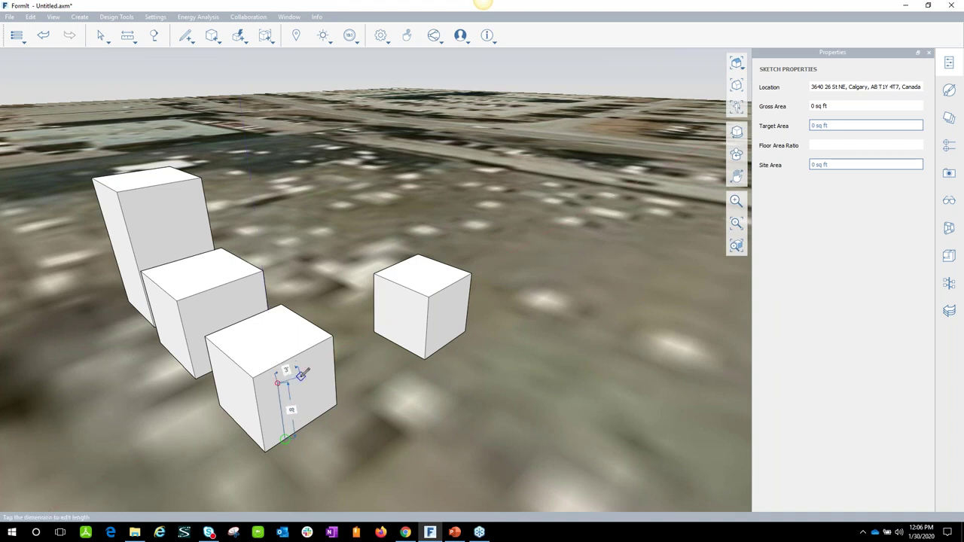
left_click(316, 361)
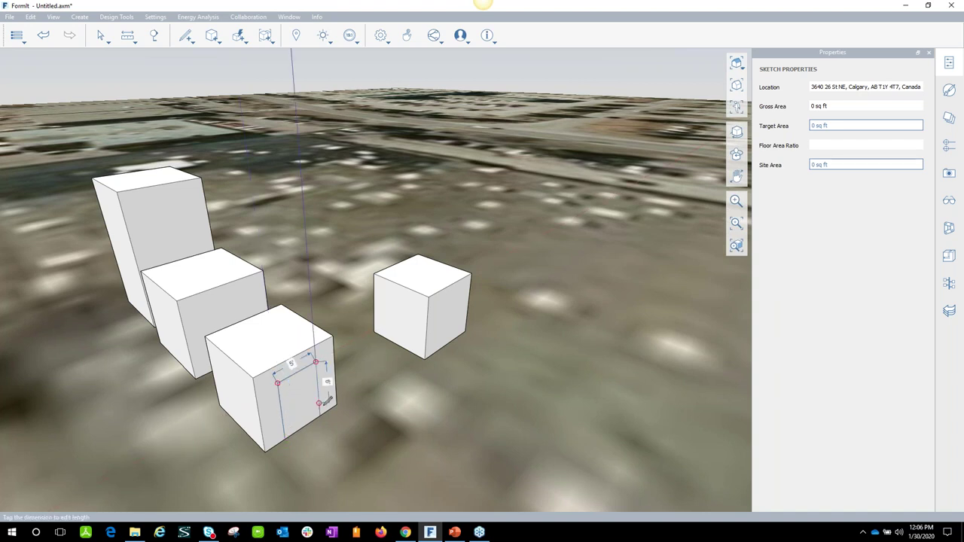
left_click(320, 414)
left_click(286, 439)
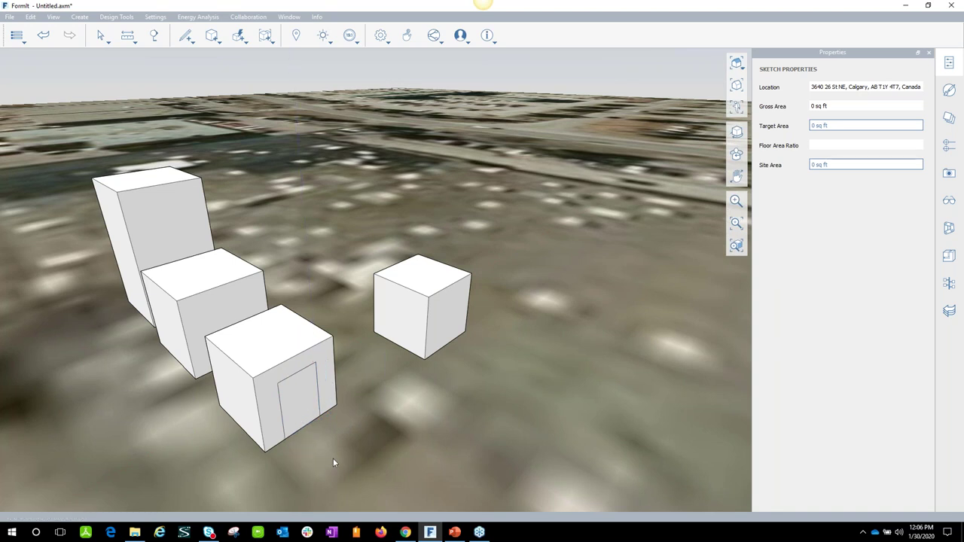
Extrude the outlined face of the row's end cube outward about 6 ft
middle_click_drag(347, 439, 363, 426)
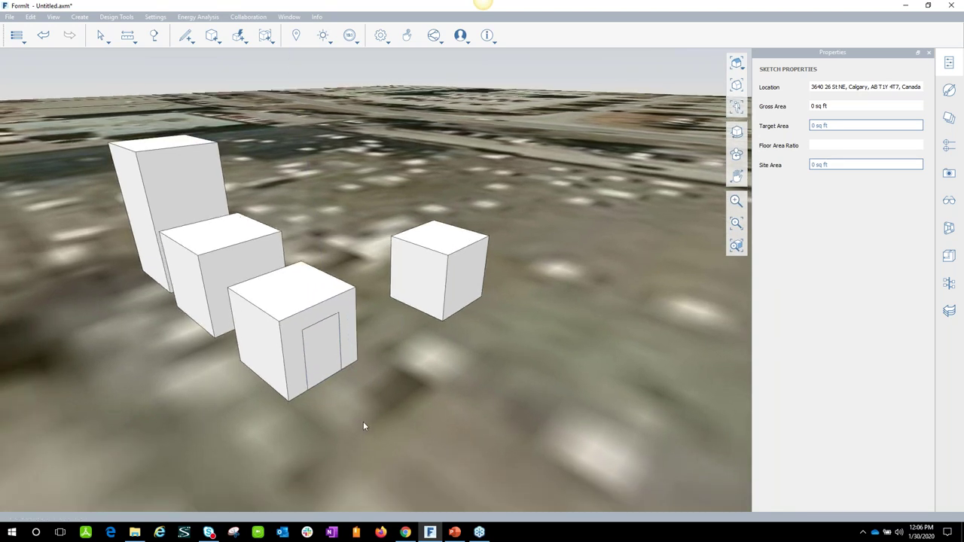
double_click(328, 358)
key("Escape")
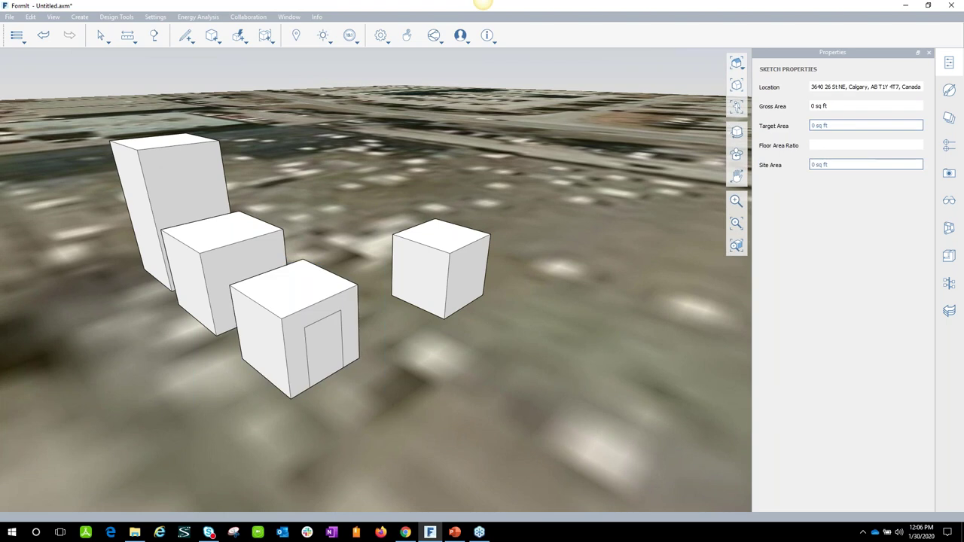
left_click(329, 354)
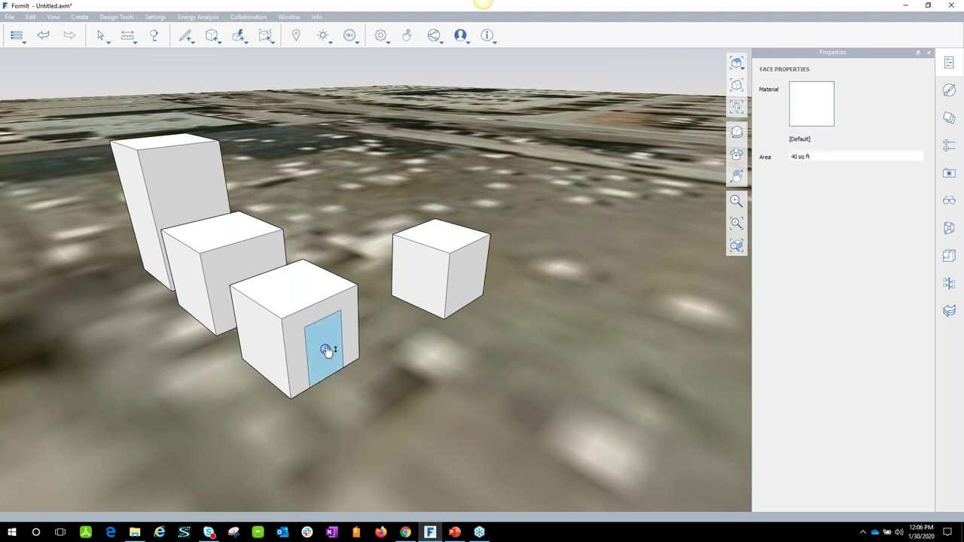
left_click_drag(334, 355, 363, 381)
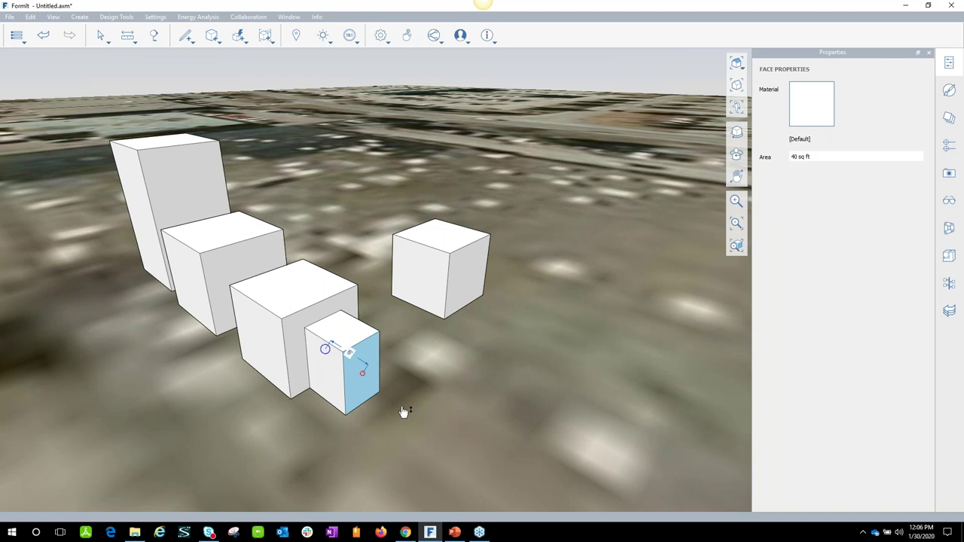
key("Escape")
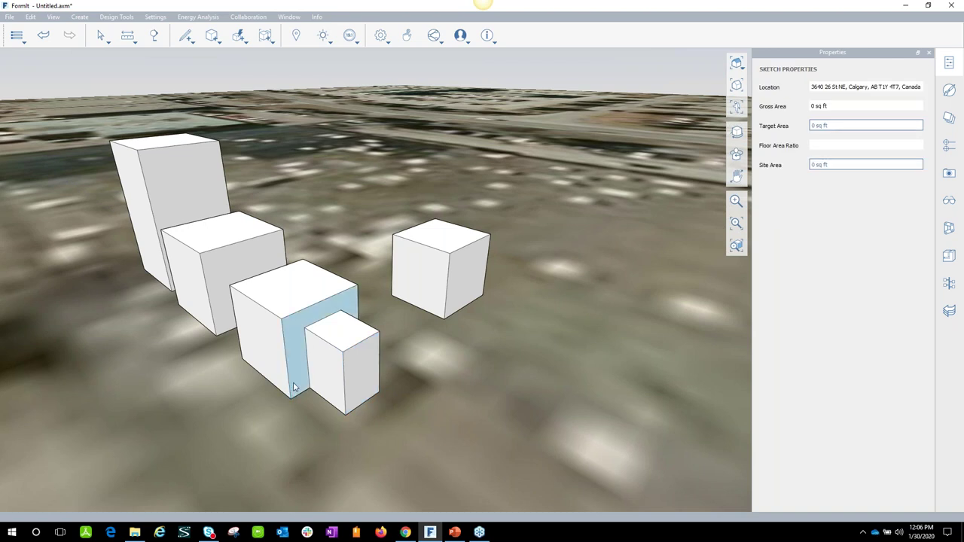
Select the extended end cube and the standalone copy in turn to check whether the extrusion carried over to the copy
double_click(365, 384)
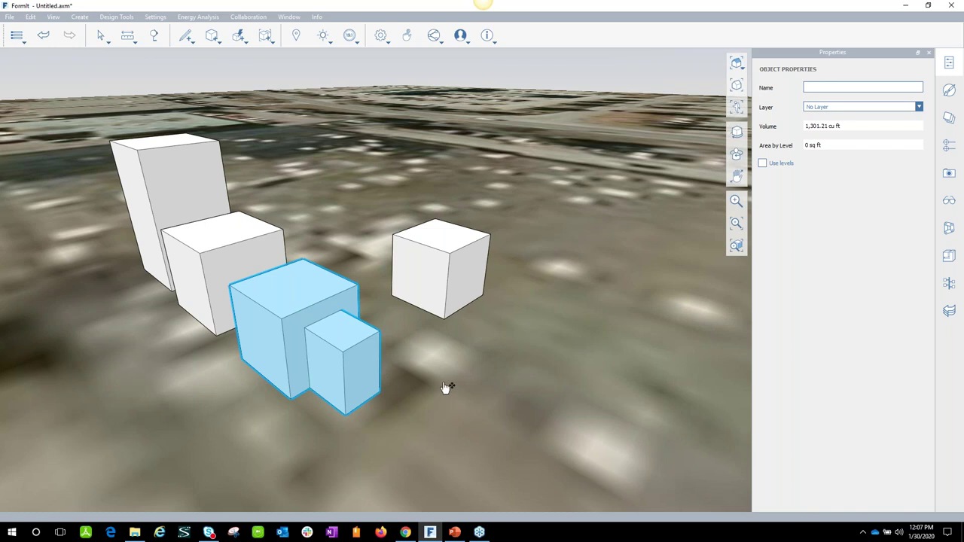
left_click(467, 357)
middle_click_drag(435, 364, 389, 326)
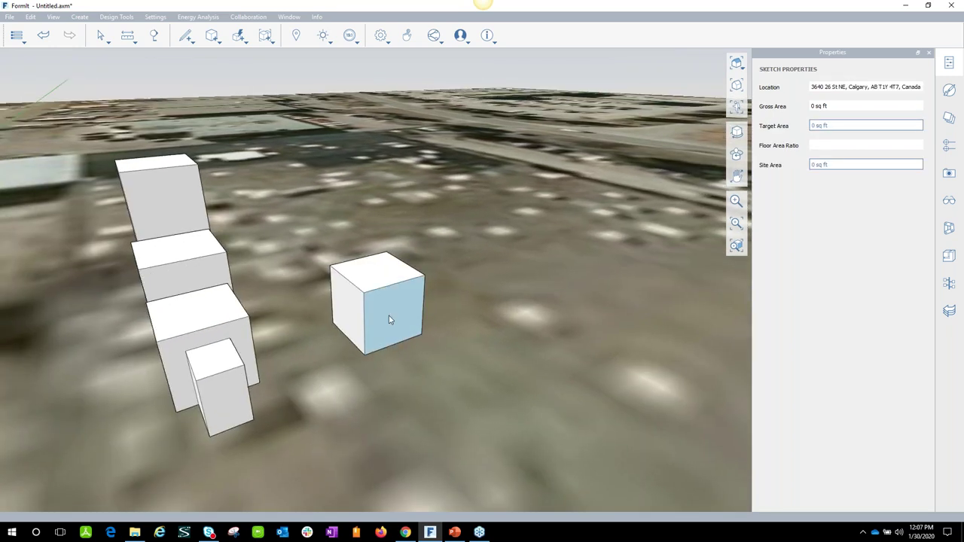
double_click(389, 324)
right_click(396, 310)
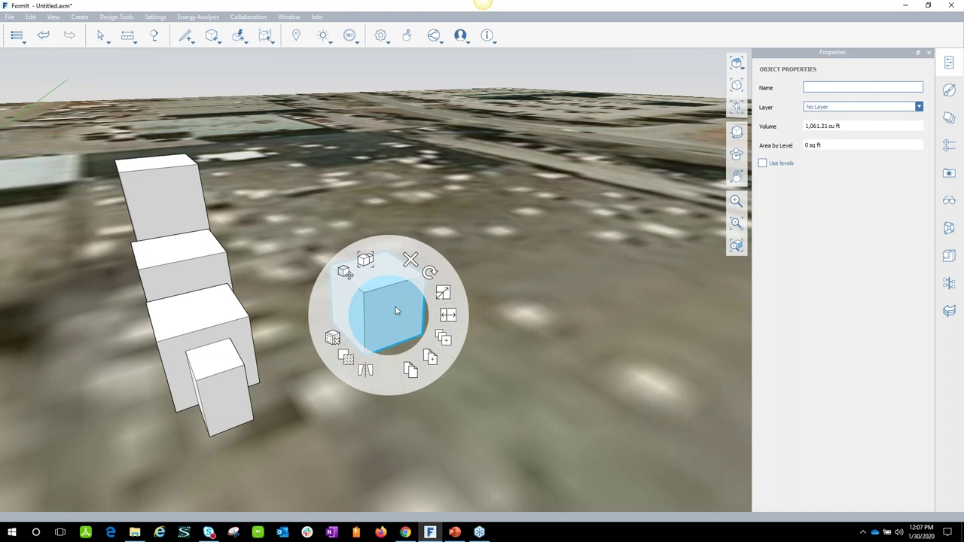
left_click(466, 375)
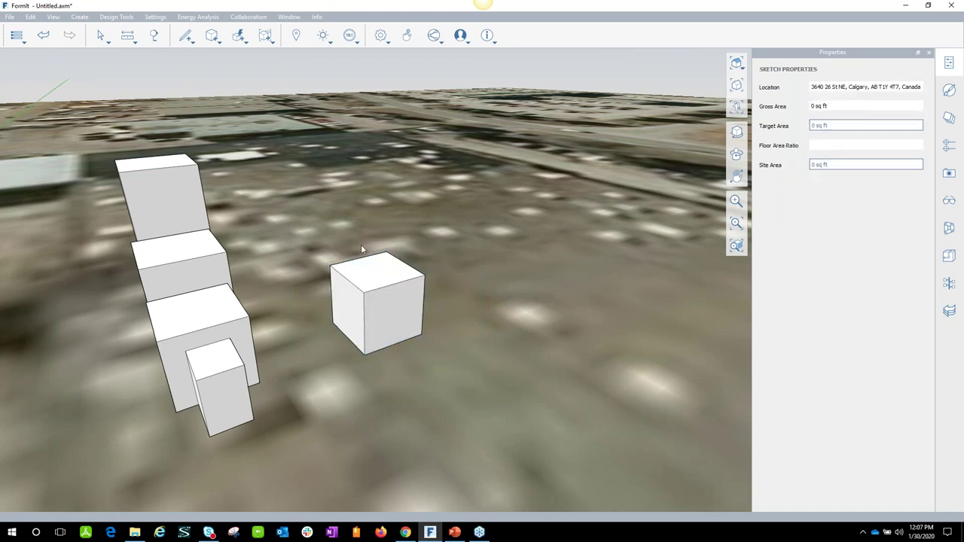
Draw a door-like outline about 6 ft wide and 7 ft high on the front face of the standalone cube
left_click(185, 54)
left_click(378, 350)
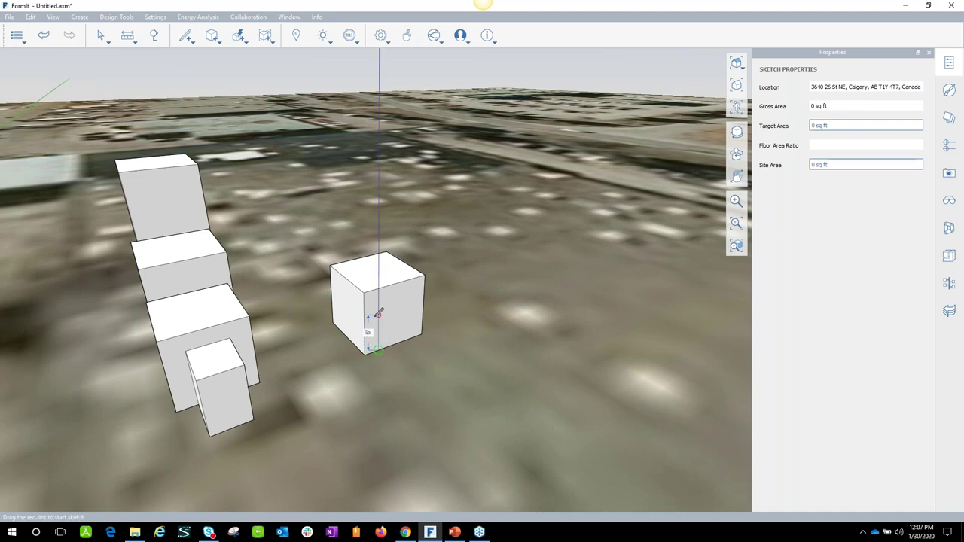
left_click(378, 309)
left_click(413, 297)
left_click(410, 336)
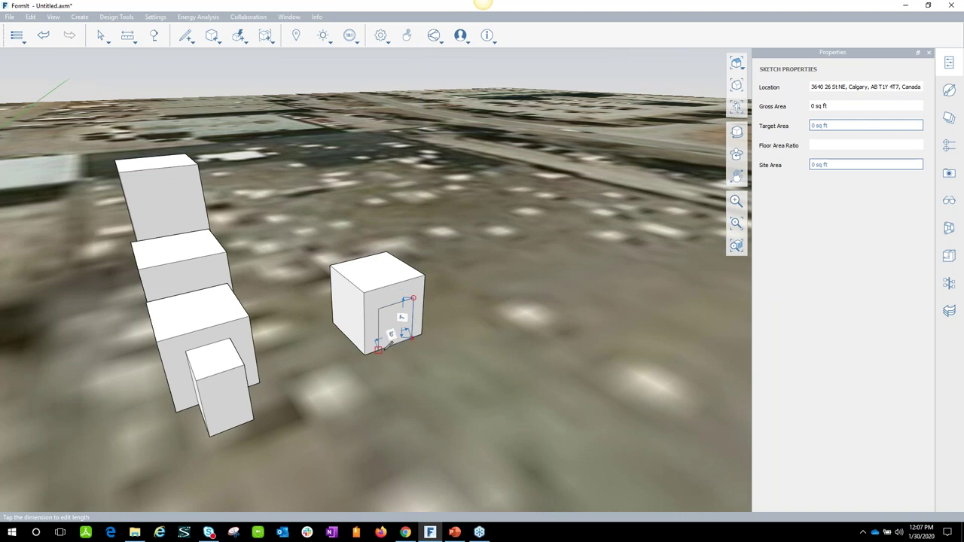
left_click(378, 349)
key("Escape")
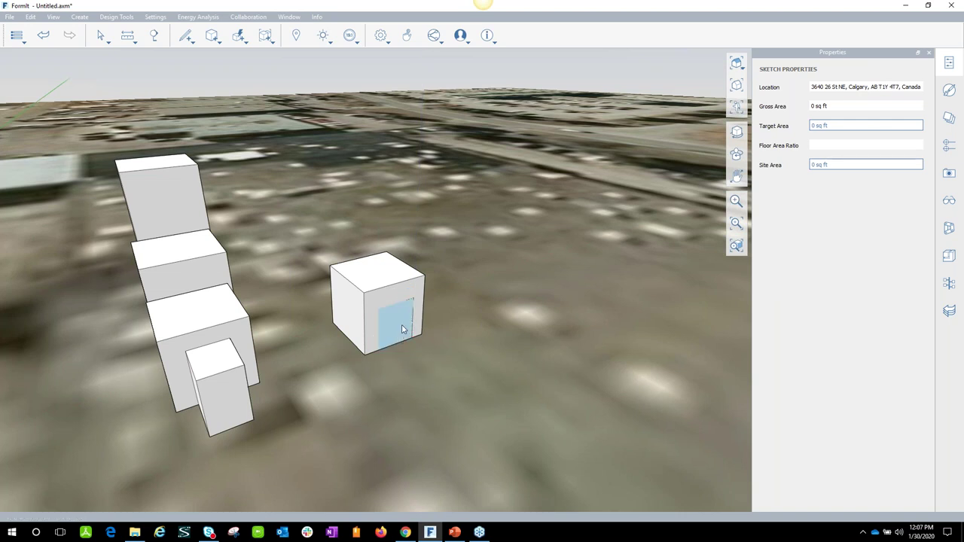
Extrude the outlined face of the standalone cube outward and select the projecting block to check whether it belongs to the cube
left_click(403, 329)
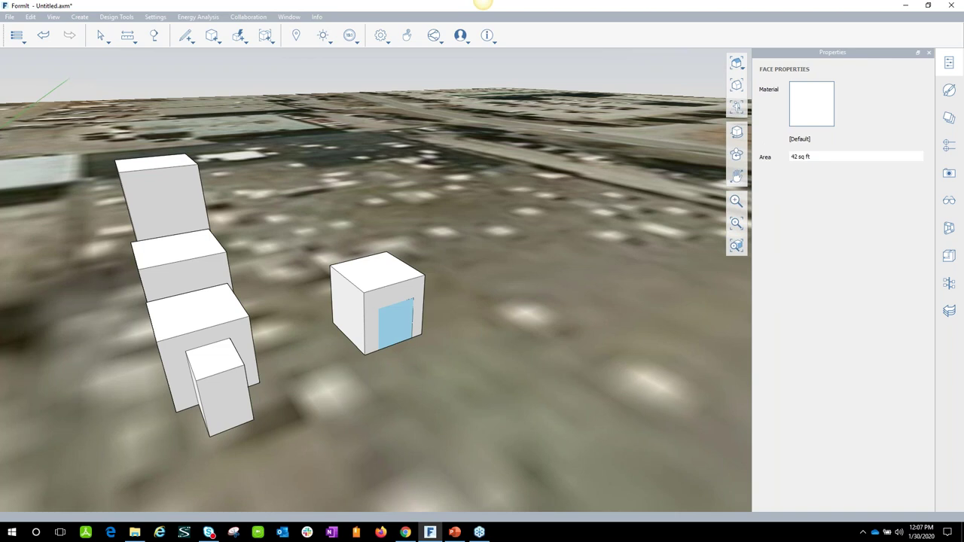
left_click_drag(403, 329, 435, 357)
left_click(475, 393)
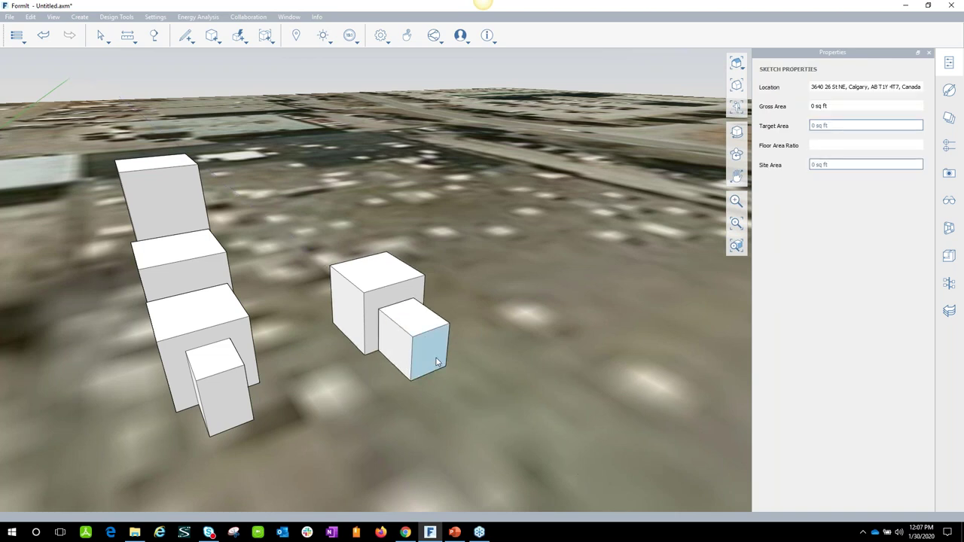
double_click(437, 363)
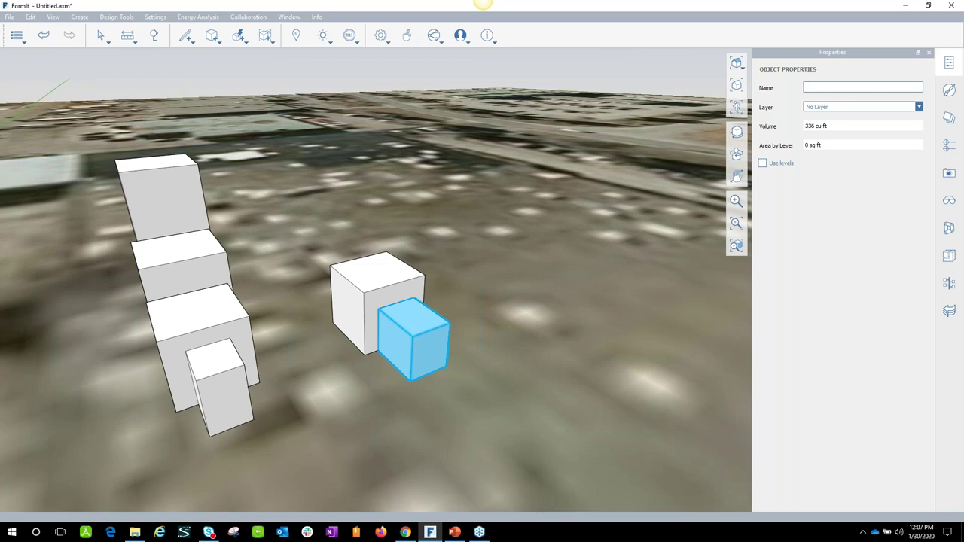
left_click(480, 389)
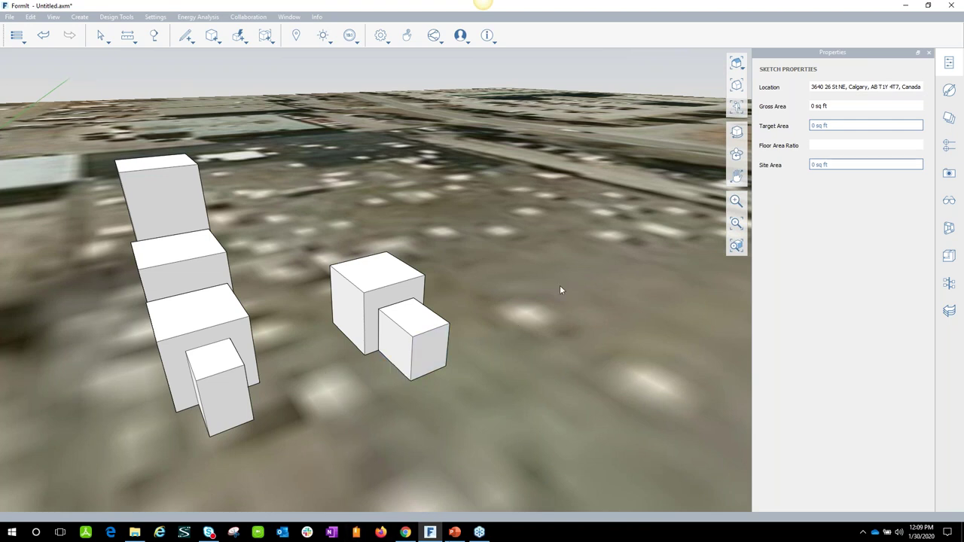
Undo the extrusions, outlines, cube copy and earlier box edits back to the row of three equal cubes
middle_click_drag(550, 298, 286, 359)
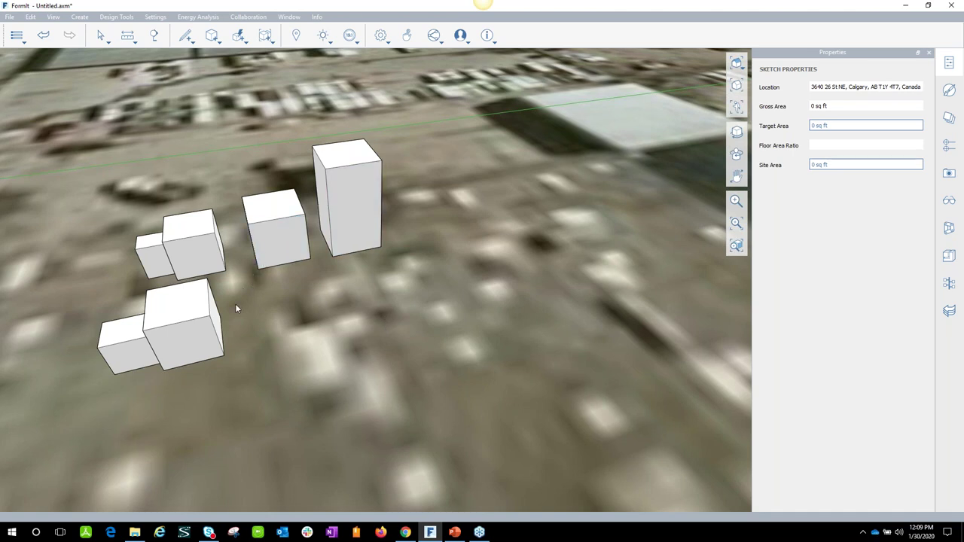
left_click(43, 38)
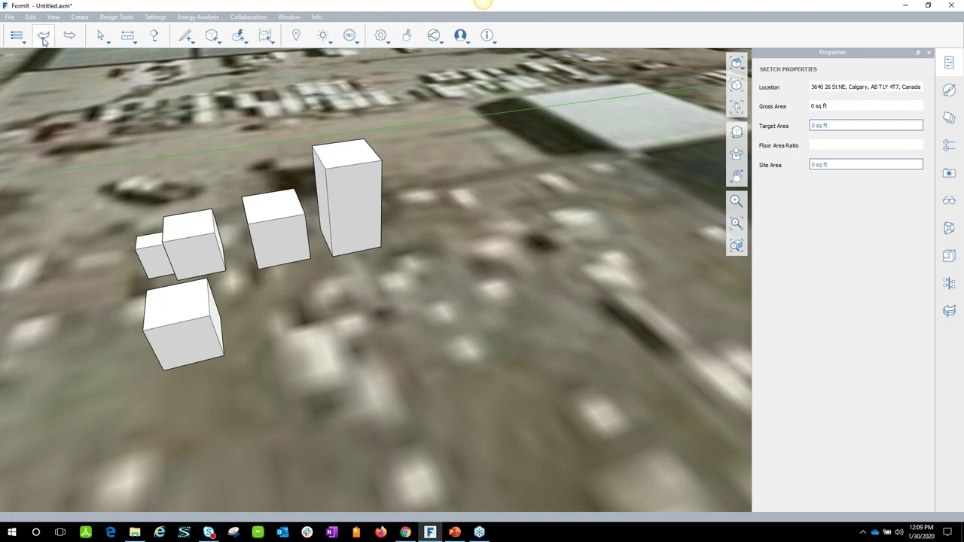
left_click(43, 38)
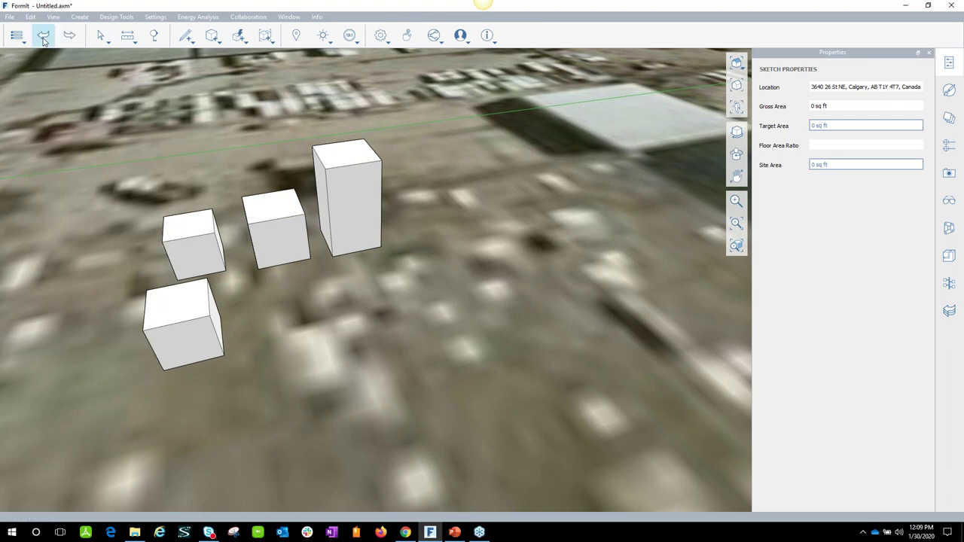
left_click(43, 38)
left_click(42, 38)
left_click(43, 38)
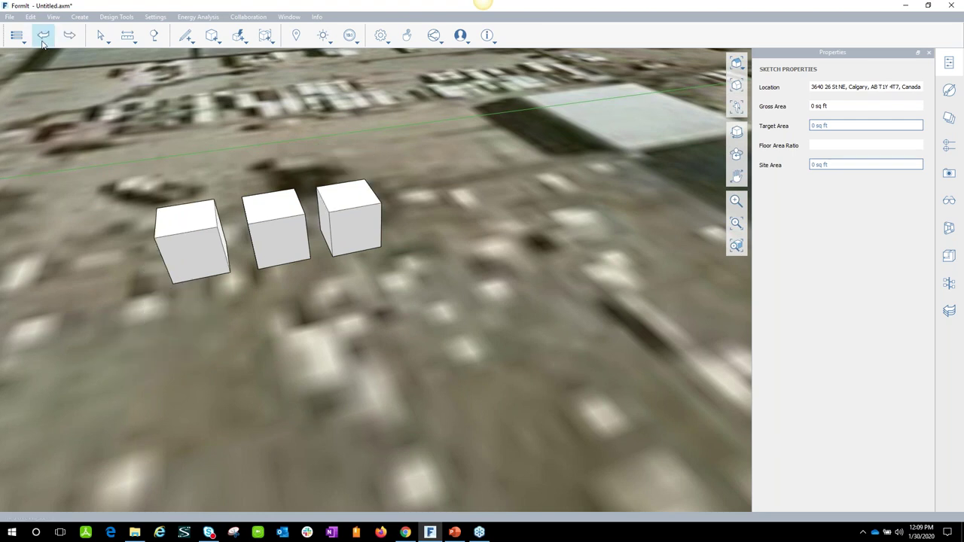
Select all three cubes in the row and combine them into one group
mouse_move(342, 299)
middle_mouse_down()
mouse_move(294, 324)
mouse_move(343, 344)
mouse_move(355, 311)
middle_mouse_up()
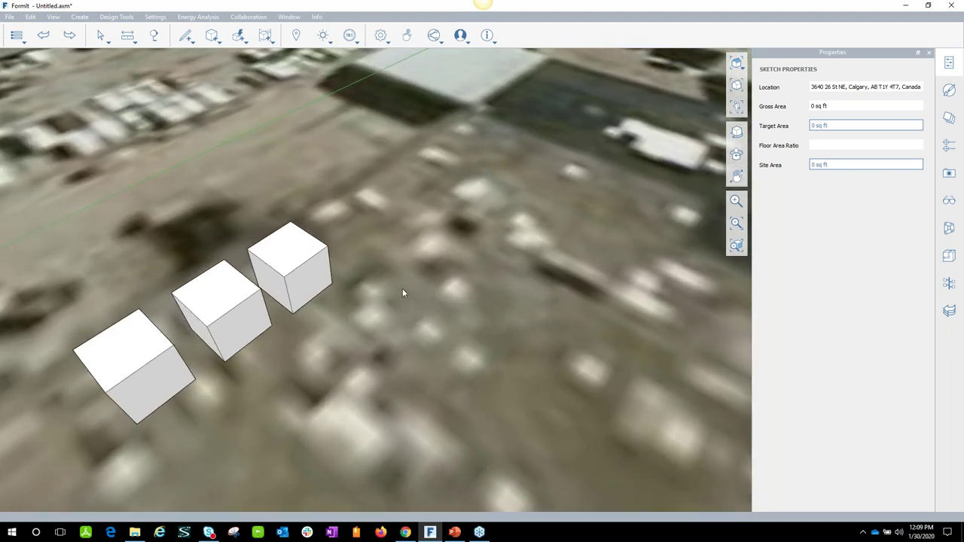
left_click_drag(403, 287, 121, 346)
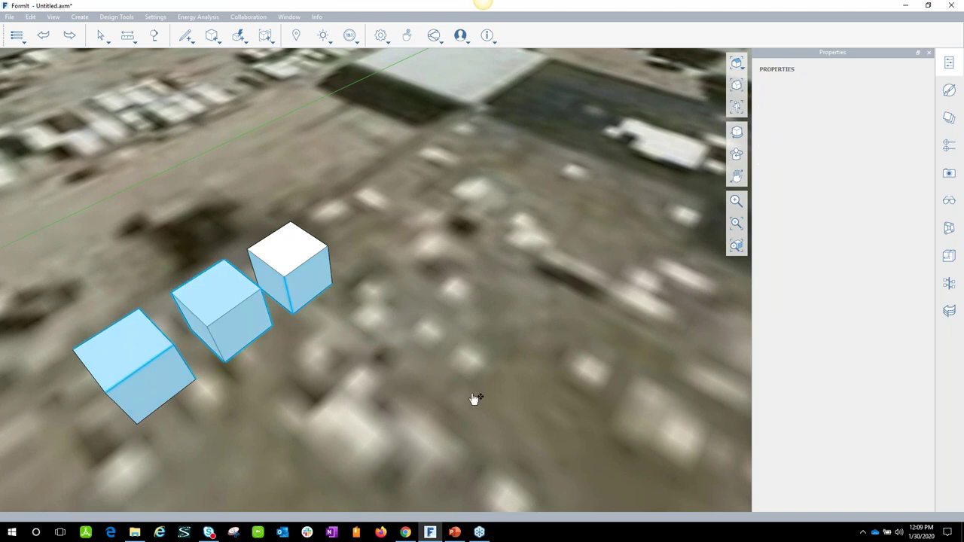
left_click(473, 398)
left_click_drag(270, 392, 95, 214)
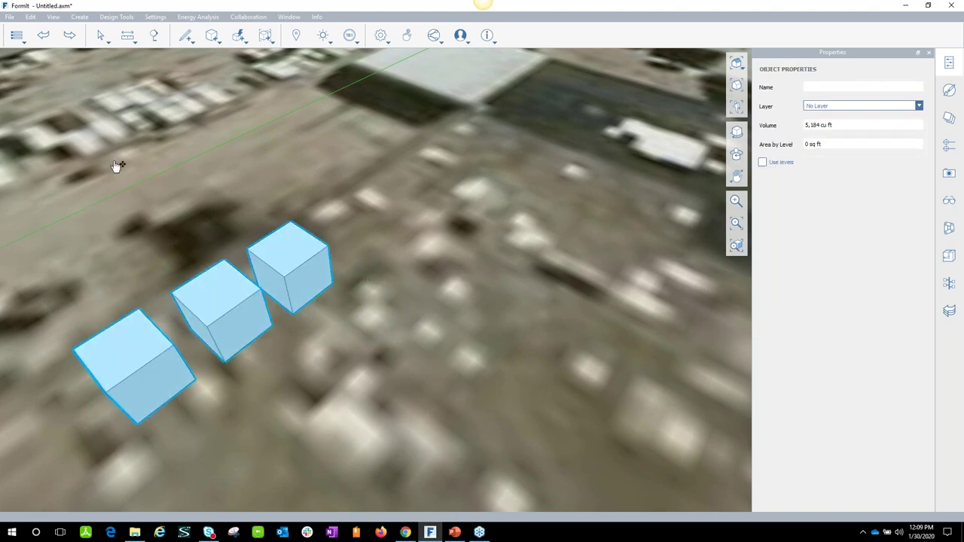
left_click(251, 45)
left_click(267, 60)
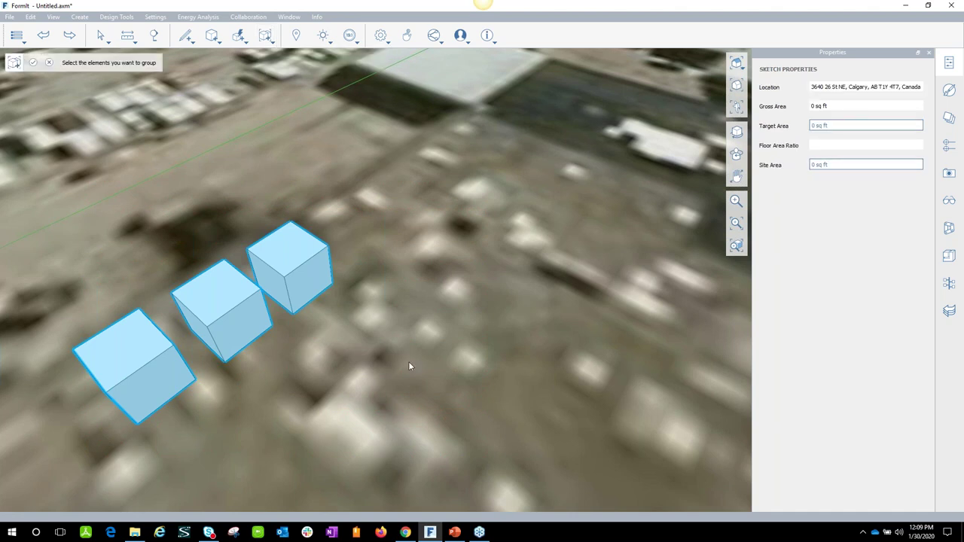
middle_click_drag(365, 357, 425, 341)
left_click(38, 63)
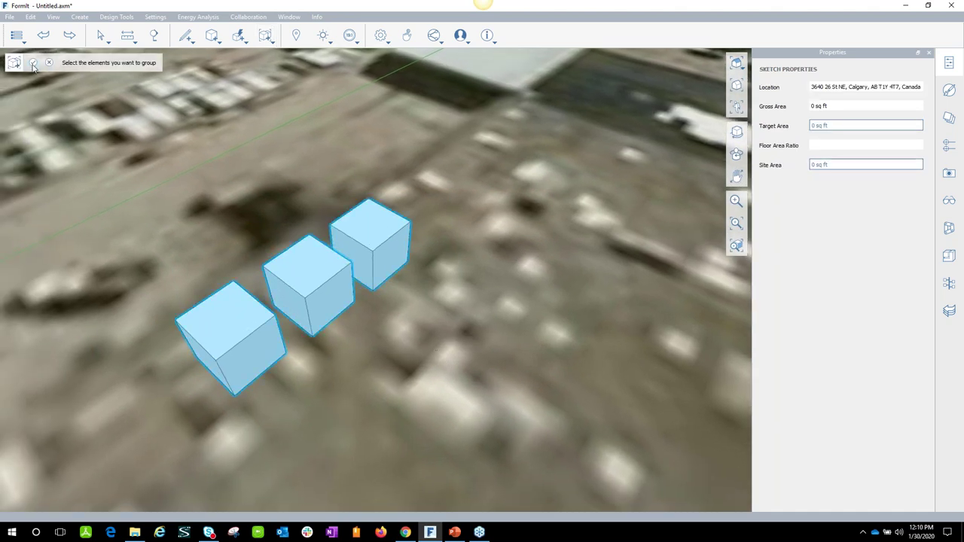
left_click(317, 197)
Open the three-cube group for editing and copy its middle cube to the open ground in front of the row
double_click(372, 226)
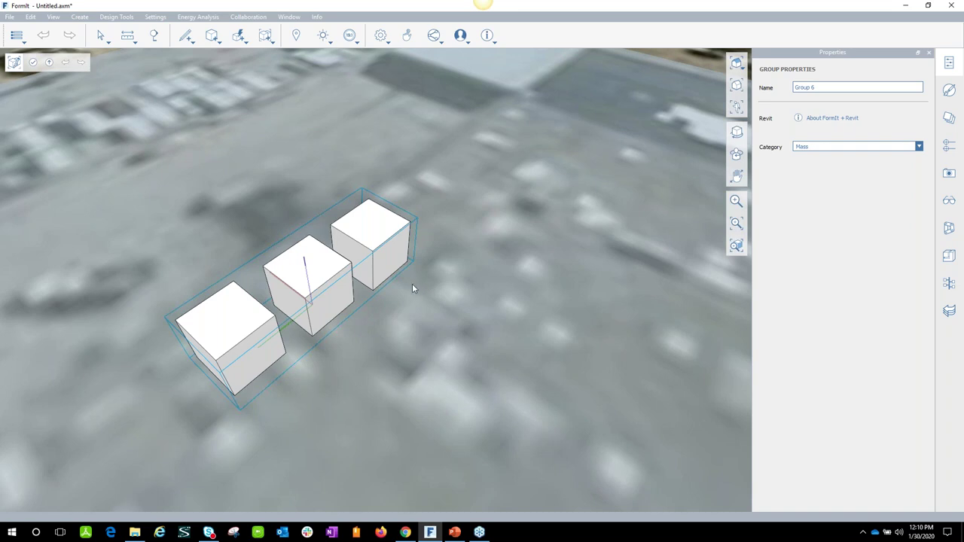
scroll(462, 297, "down", 6)
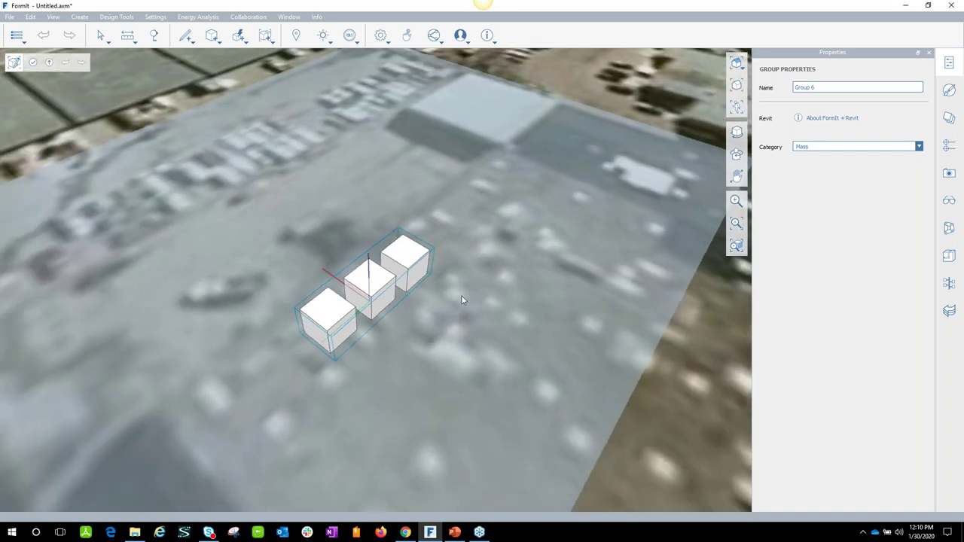
middle_click_drag(501, 284, 363, 233)
scroll(364, 233, "up", 5)
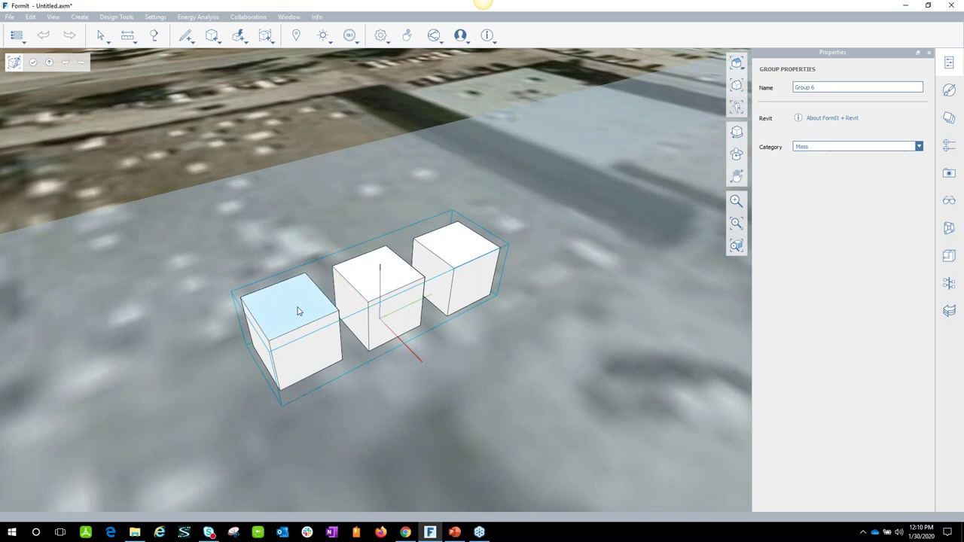
double_click(365, 288)
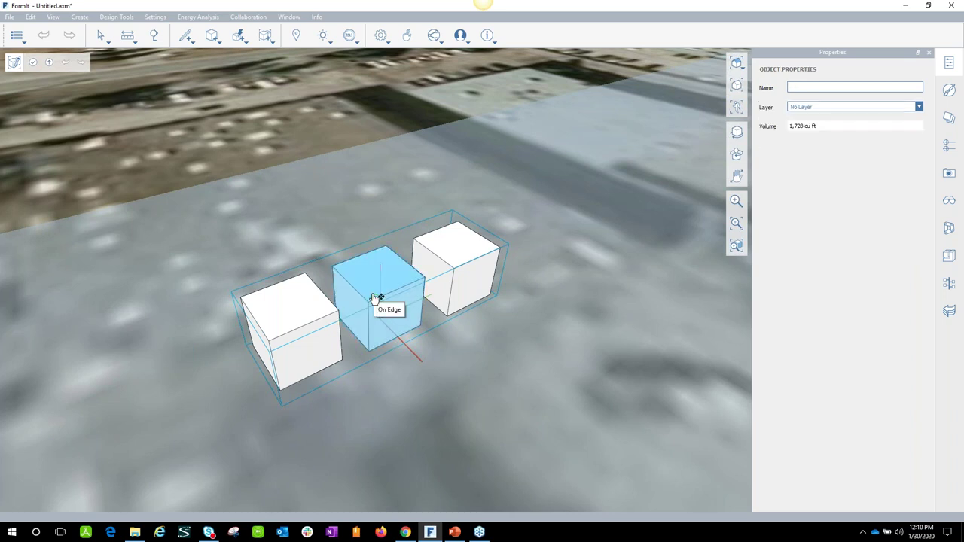
key("g")
left_click_drag(374, 299, 457, 411)
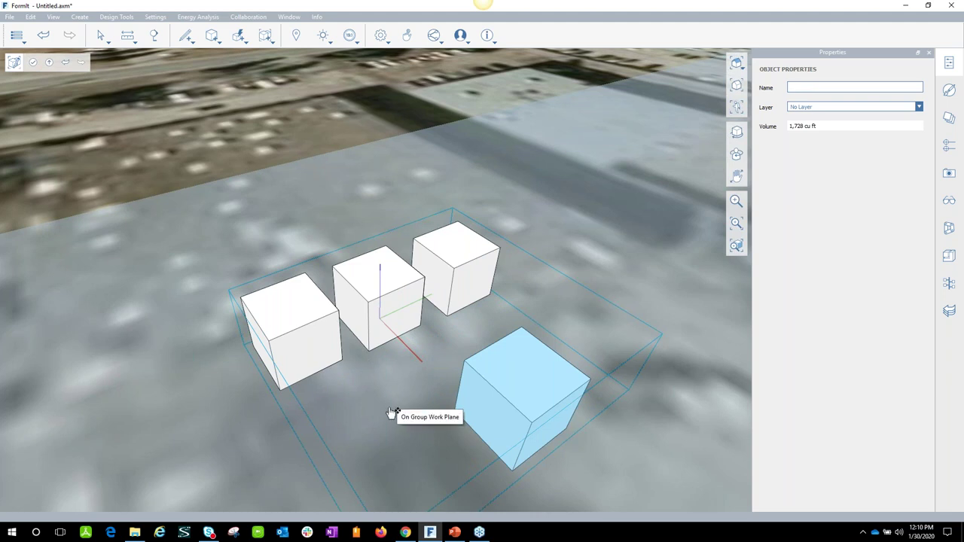
left_click(393, 386)
Leave the group and select it as a whole to check whether the copied cube belongs to it
middle_click_drag(391, 379, 437, 300)
key("ctrl+a")
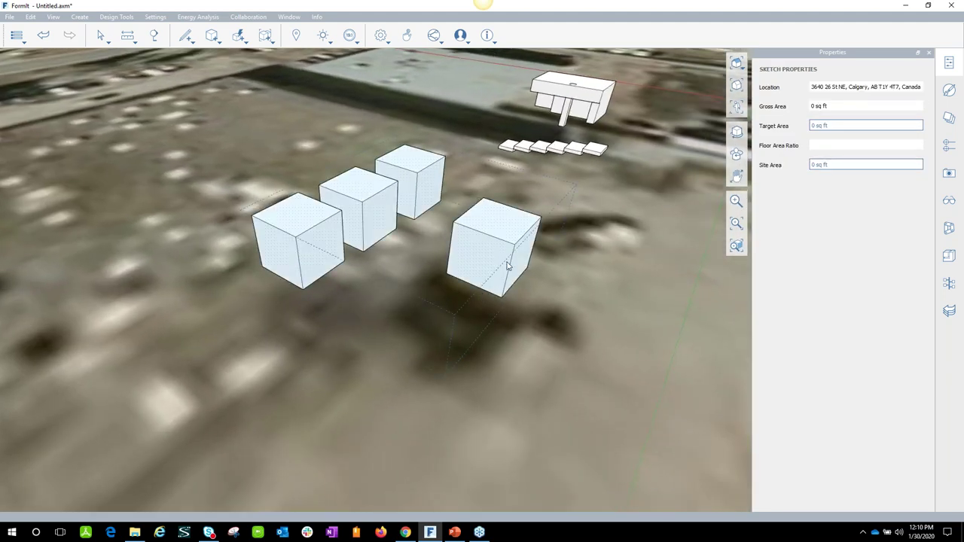
left_click(517, 255)
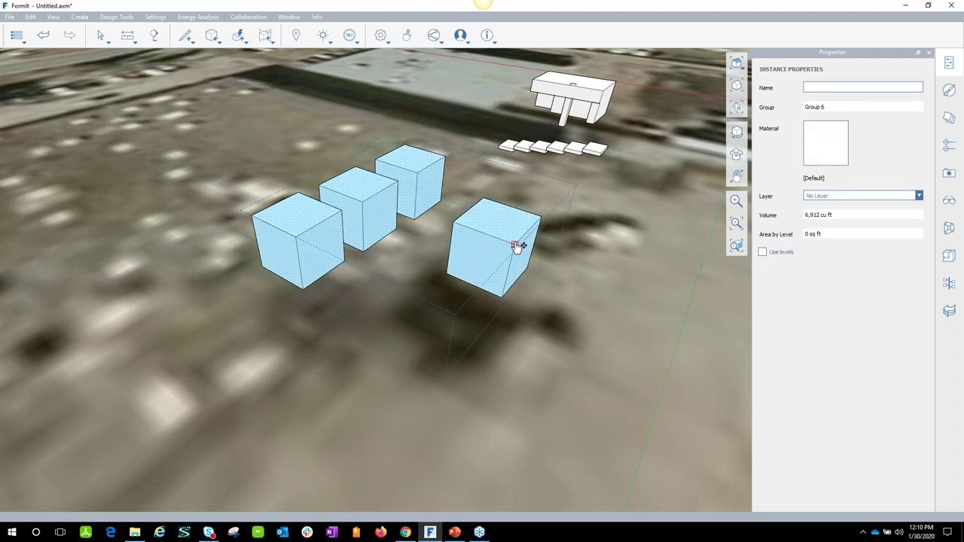
left_click(514, 244)
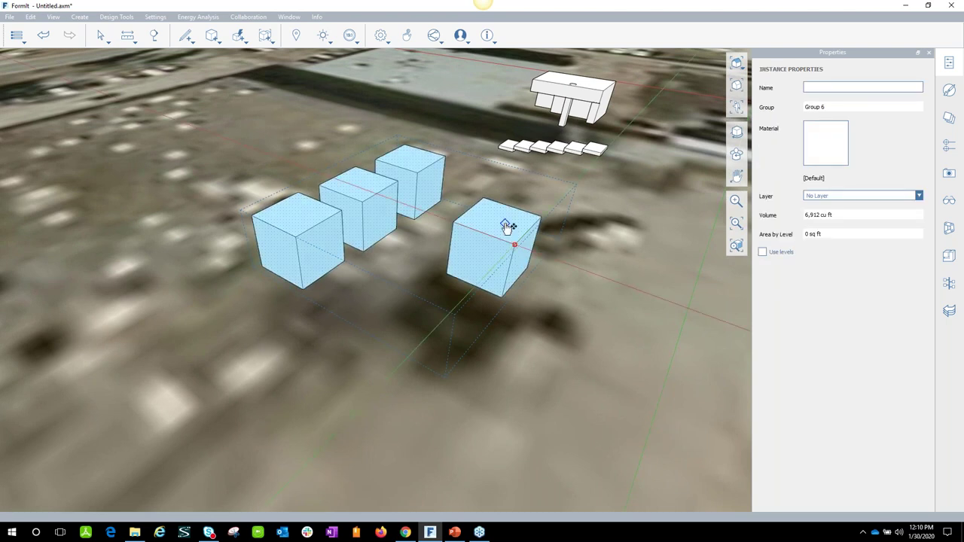
Edit the group and move the copied cube about 8'-6" along the green axis, parallel to the row, finishing the group edit
double_click(508, 226)
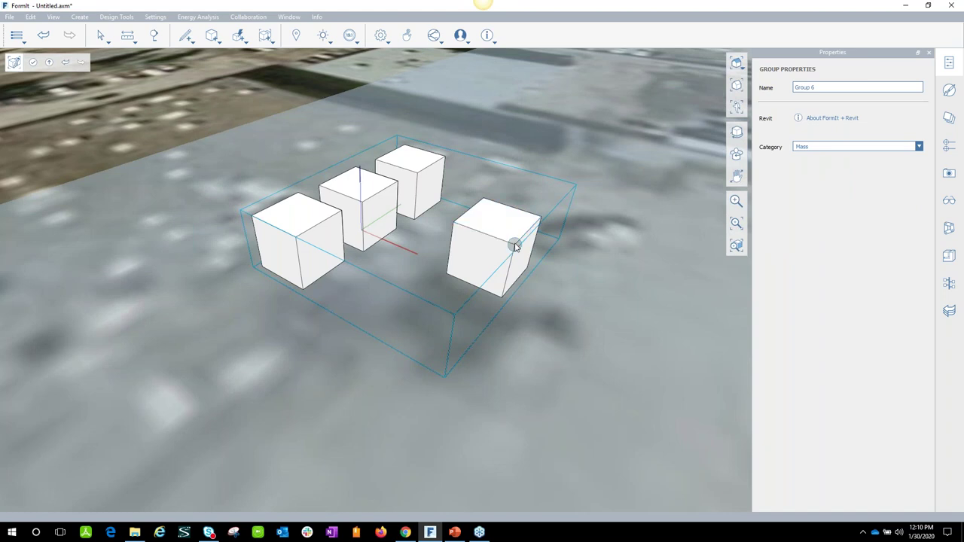
left_click(514, 244)
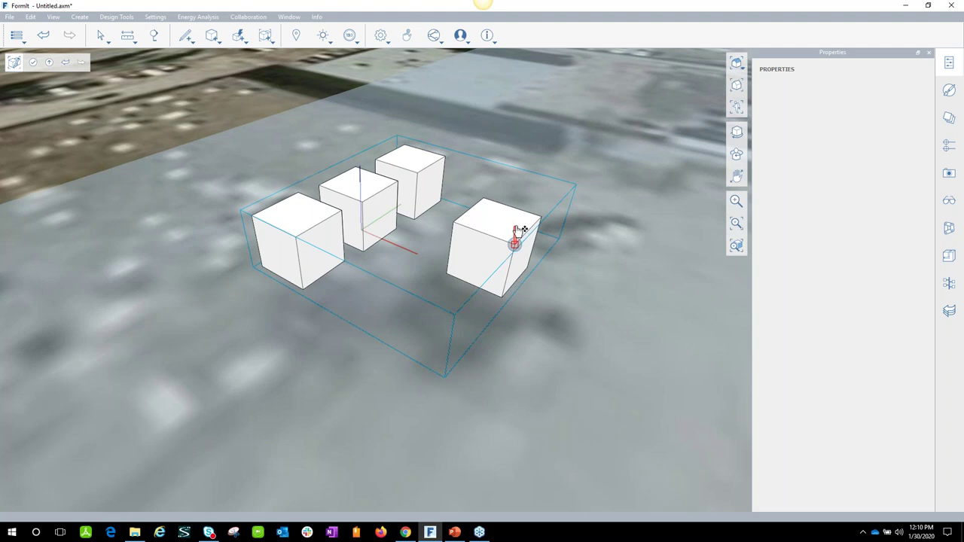
scroll(515, 242, "up", 5)
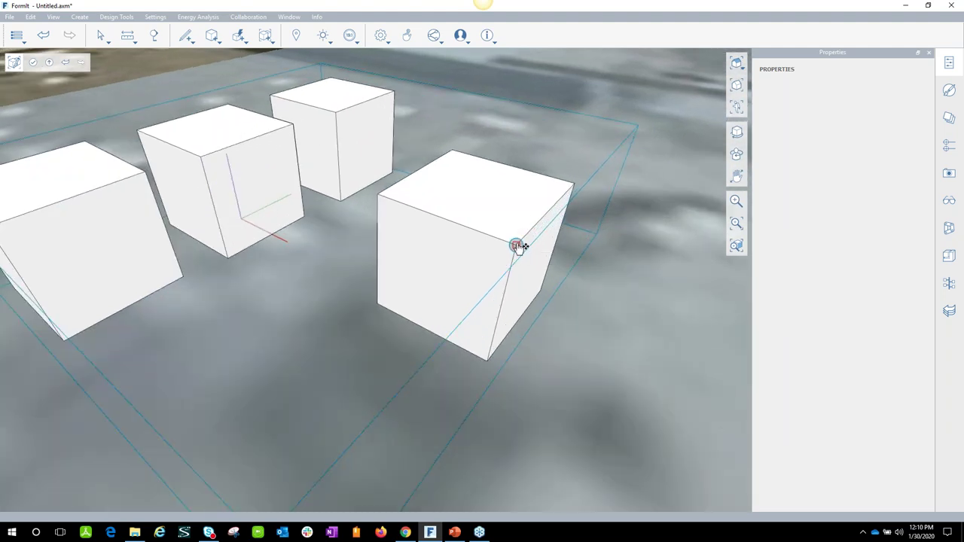
double_click(517, 246)
left_click_drag(532, 235, 482, 309)
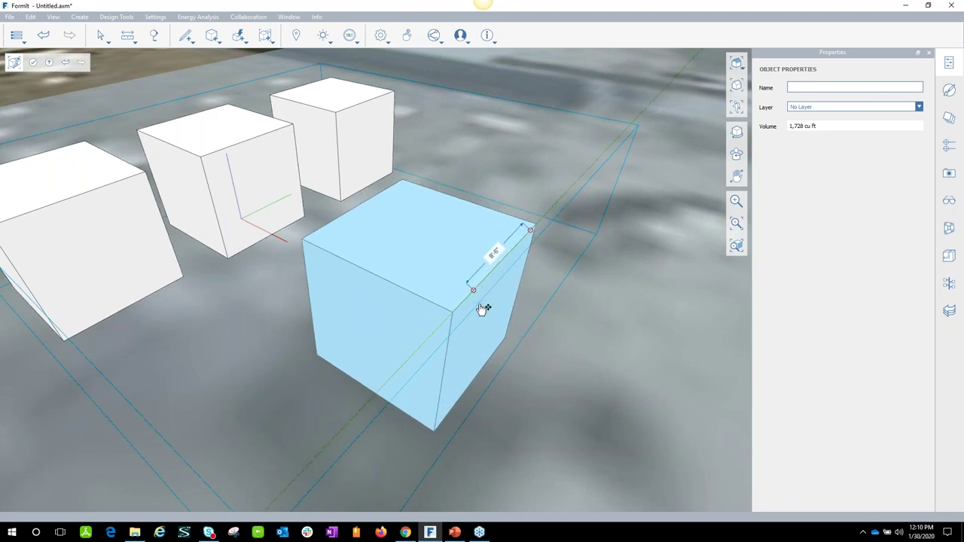
key("Escape")
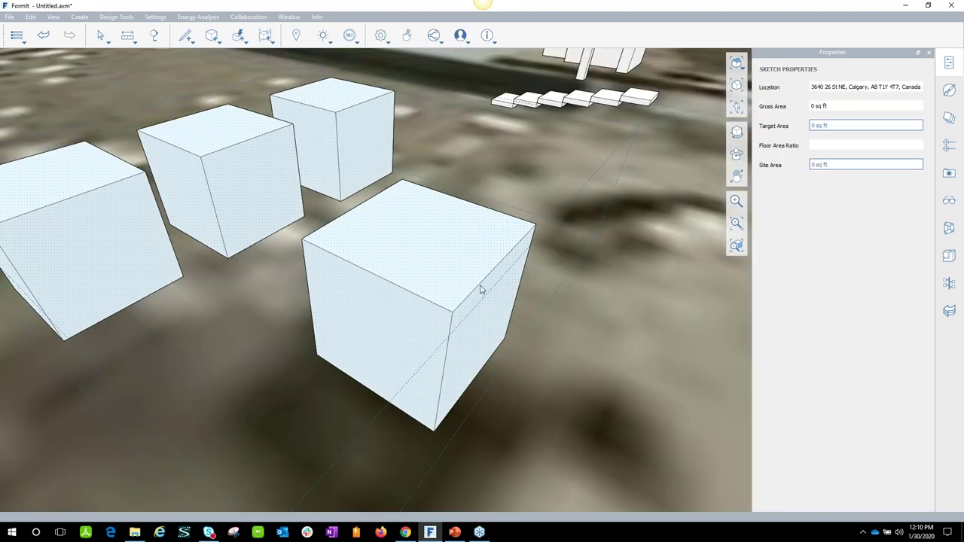
Edit the group and raise the outer top edge of the copied cube so its top slopes, finishing the group edit
double_click(481, 288)
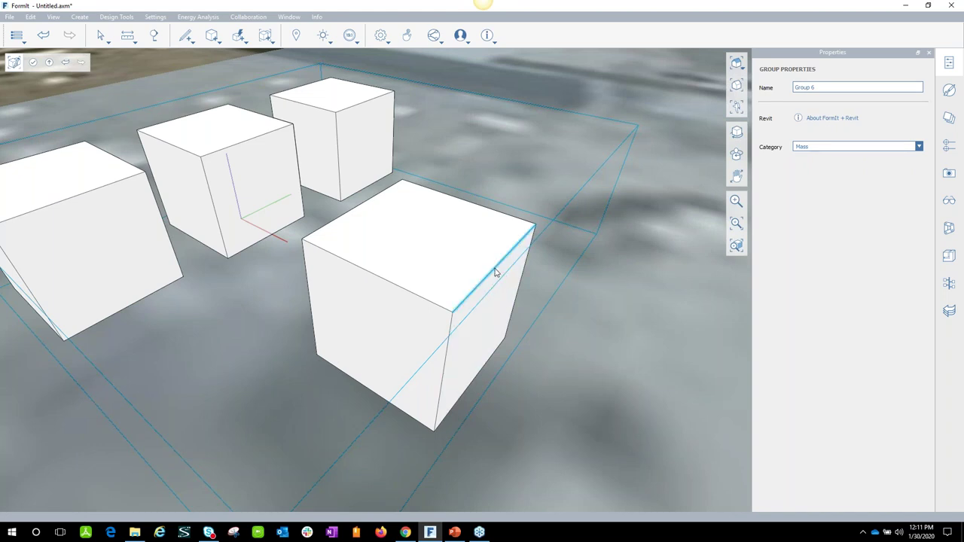
left_click(495, 273)
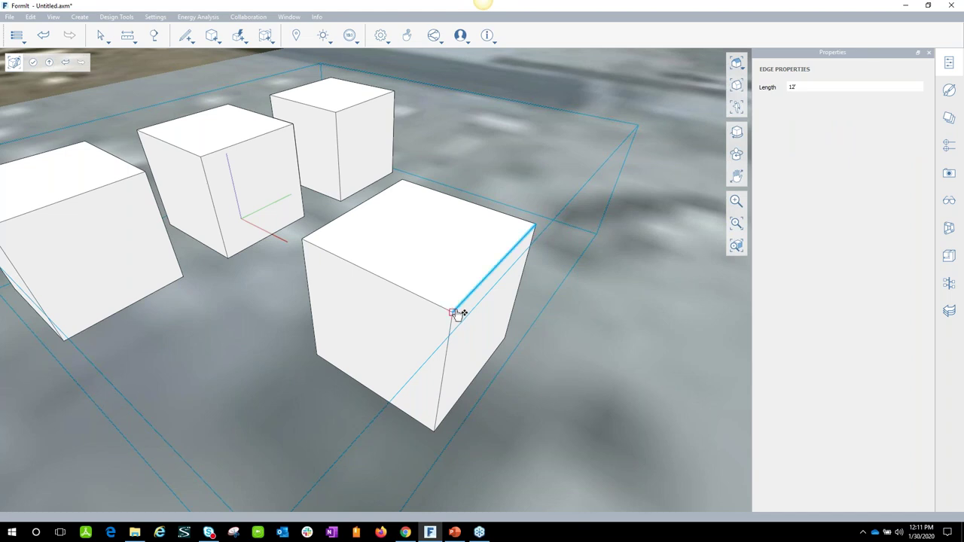
left_click_drag(458, 313, 464, 236)
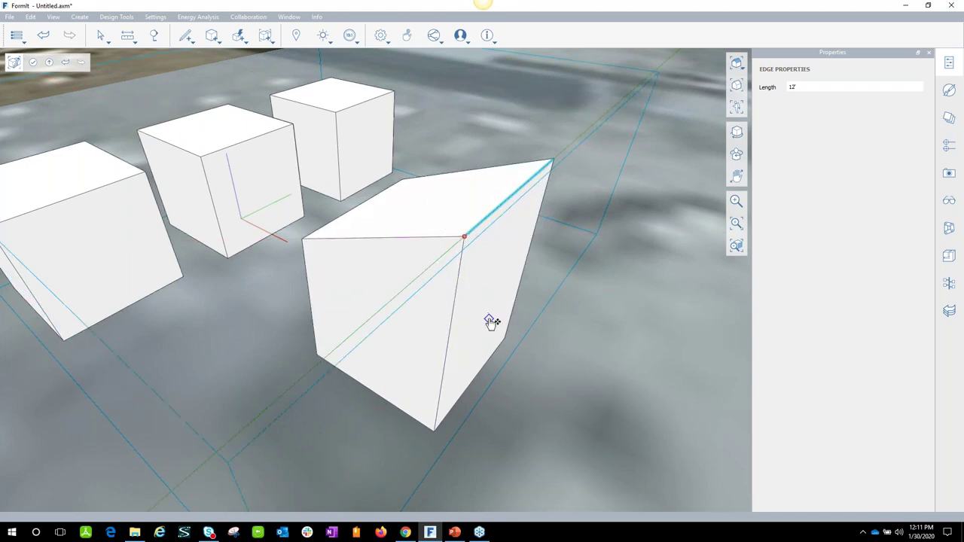
left_click(521, 318)
middle_click_drag(520, 319, 509, 295)
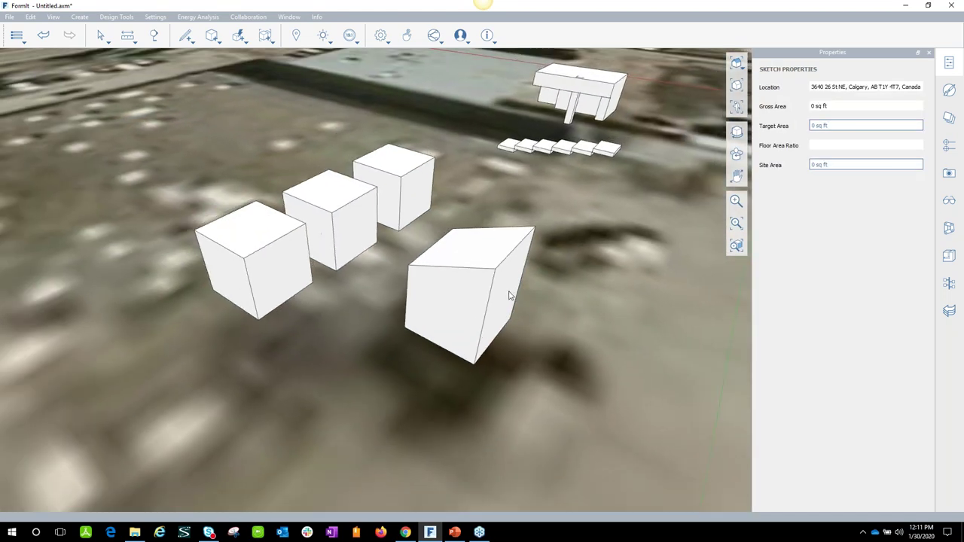
key("ctrl+a")
middle_click_drag(340, 336, 382, 384)
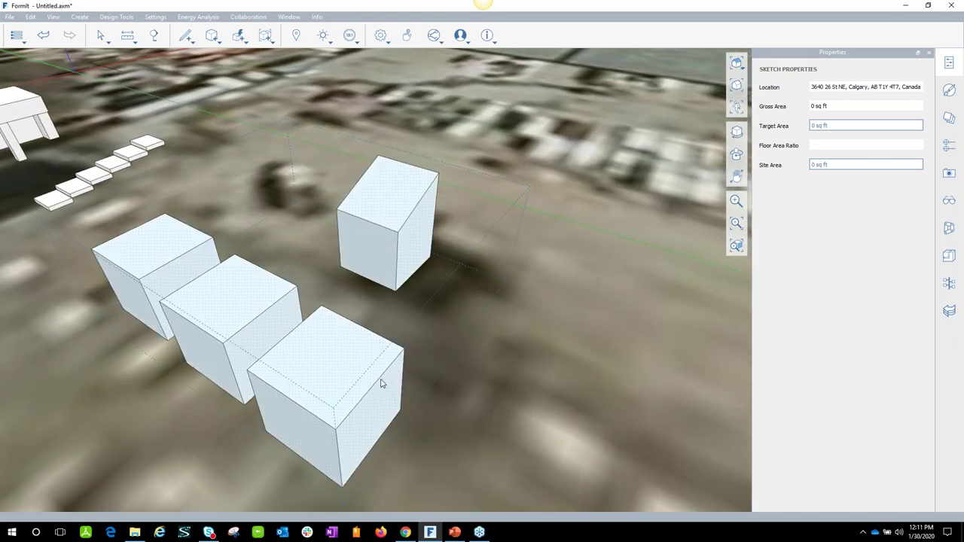
key("g")
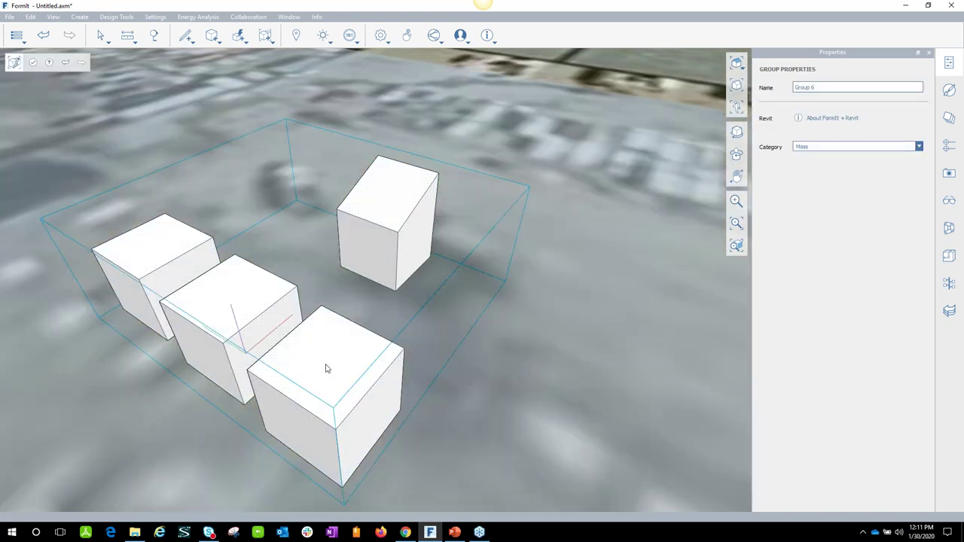
double_click(349, 324)
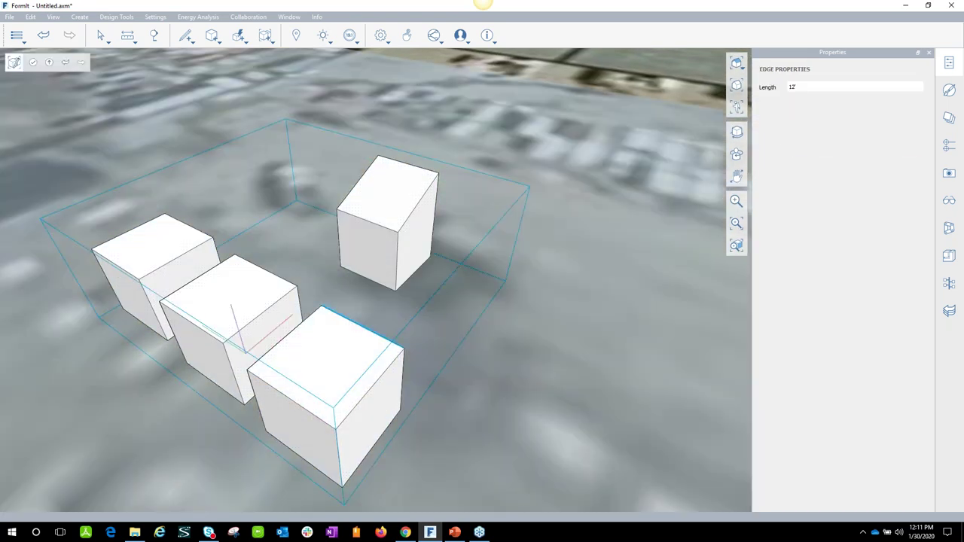
left_click(322, 312)
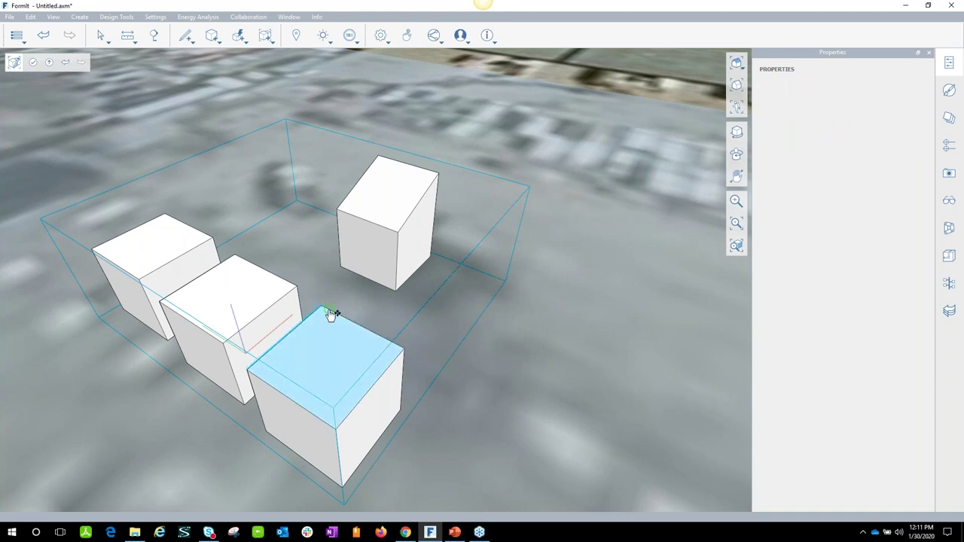
left_click_drag(327, 312, 326, 350)
key("Escape")
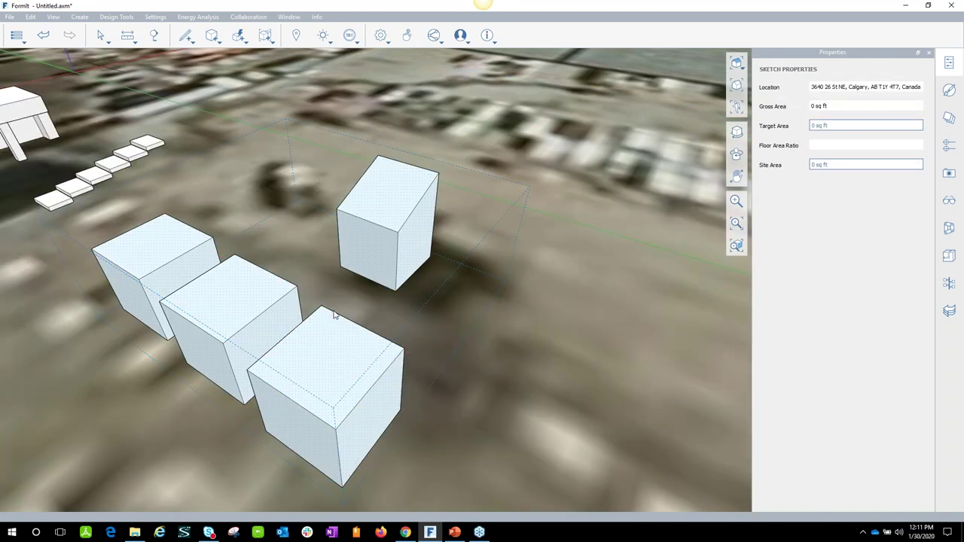
Inside the group, raise the top edge of the row's end cube facing the copied cube by about 4'-3" and finish editing
double_click(336, 316)
left_click(336, 315)
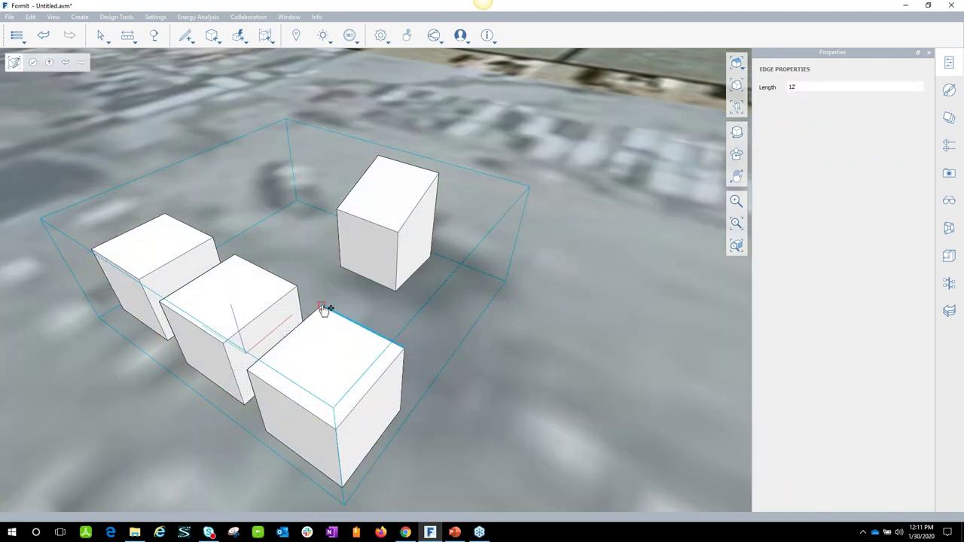
mouse_move(324, 301)
left_mouse_down()
mouse_move(322, 263)
mouse_move(333, 288)
left_mouse_up()
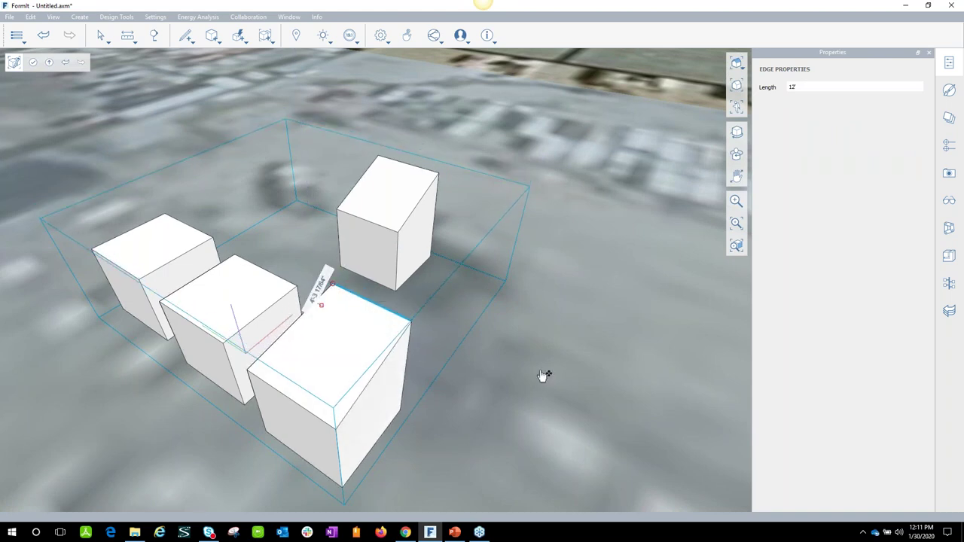
double_click(503, 350)
scroll(476, 334, "up", 2)
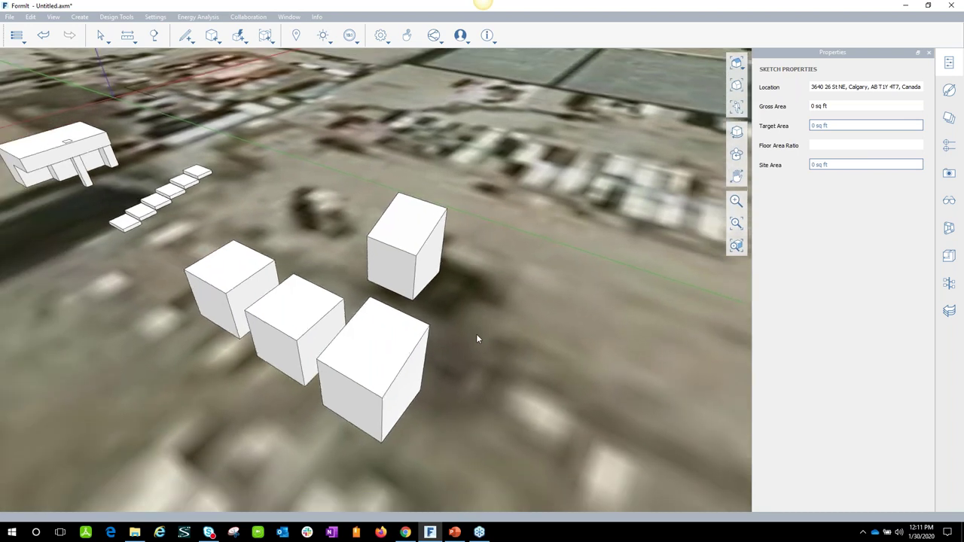
scroll(476, 338, "down", 2)
middle_click_drag(476, 339, 432, 385)
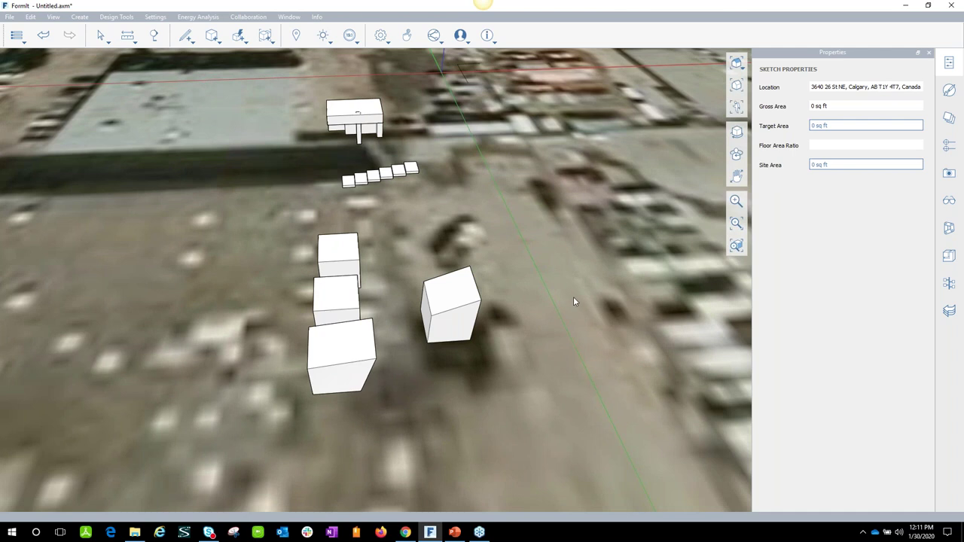
middle_click_drag(539, 323, 586, 287)
middle_click_drag(528, 252, 557, 280)
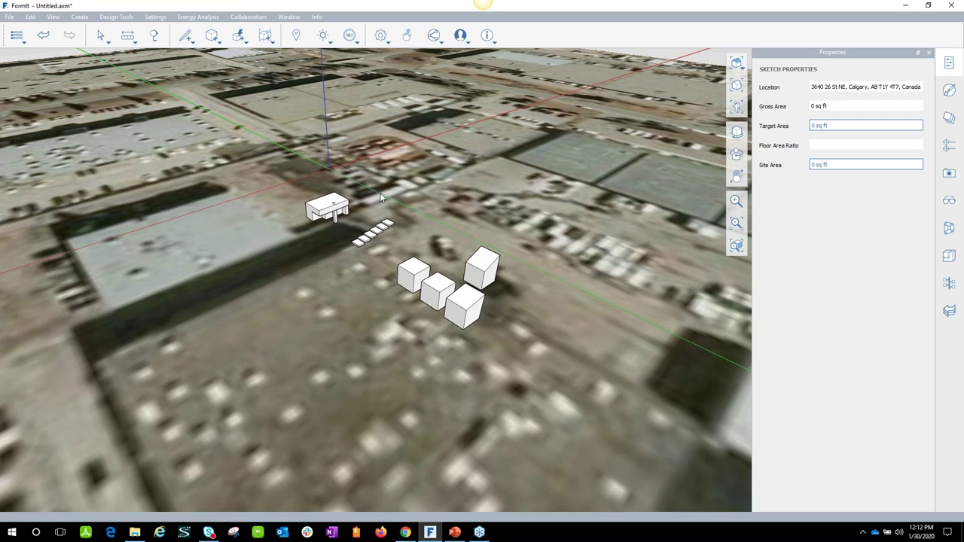
Inspect the properties of the slab row's group and of the table-like mass, clearing the selection after each
scroll(382, 231, "up", 1)
scroll(382, 232, "up", 2)
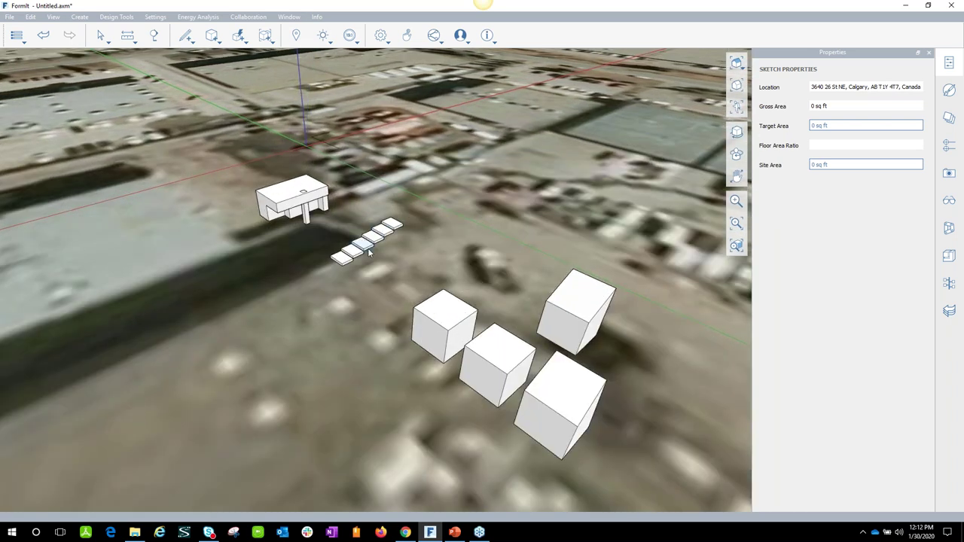
scroll(366, 249, "up", 2)
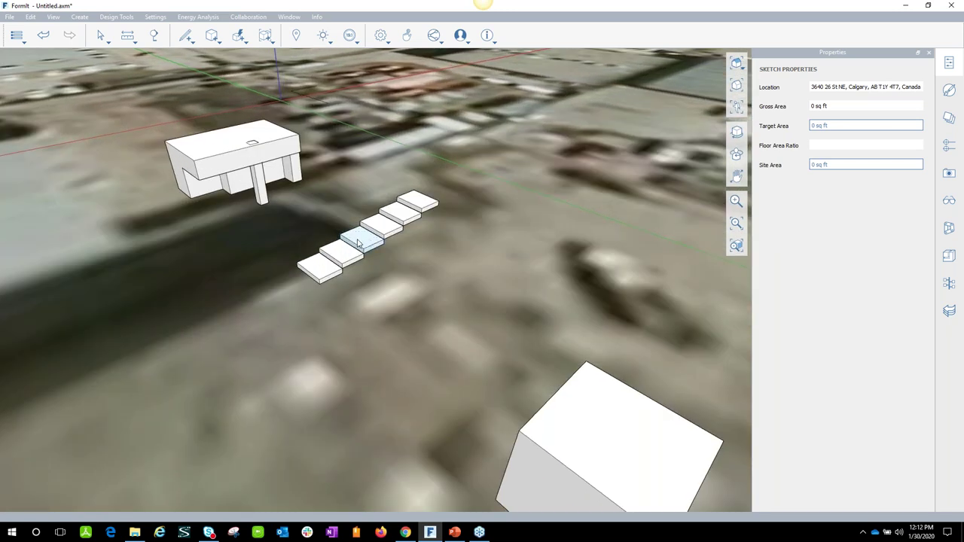
left_click(321, 273)
double_click(321, 273)
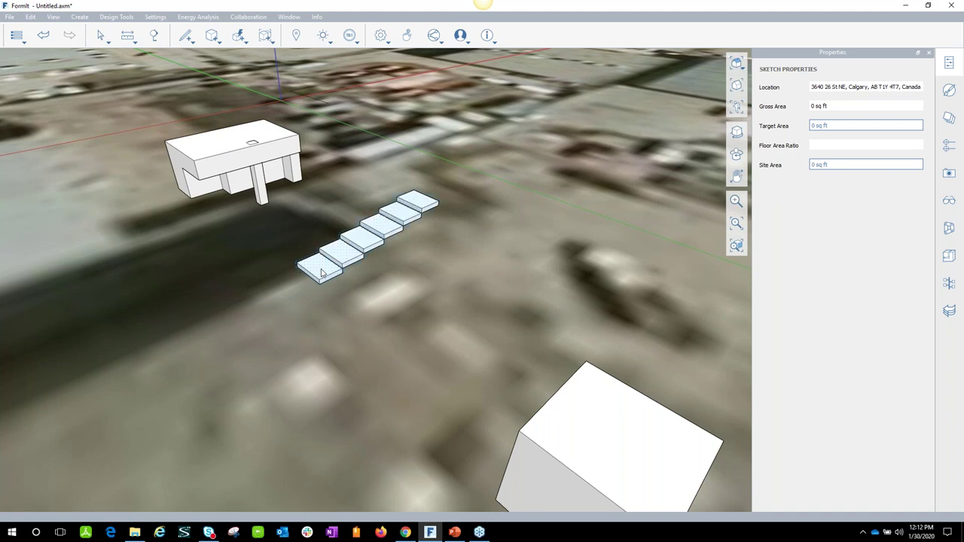
left_click(321, 273)
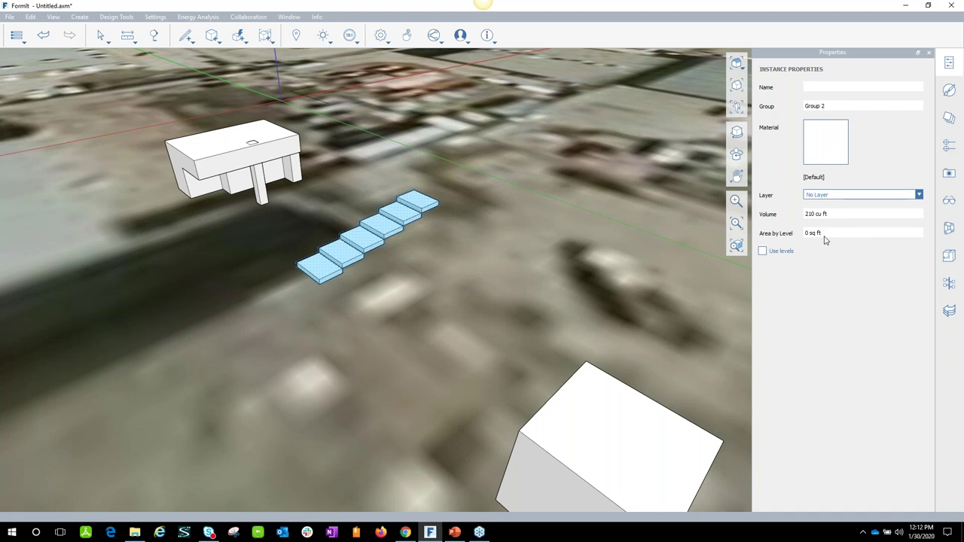
left_click(484, 312)
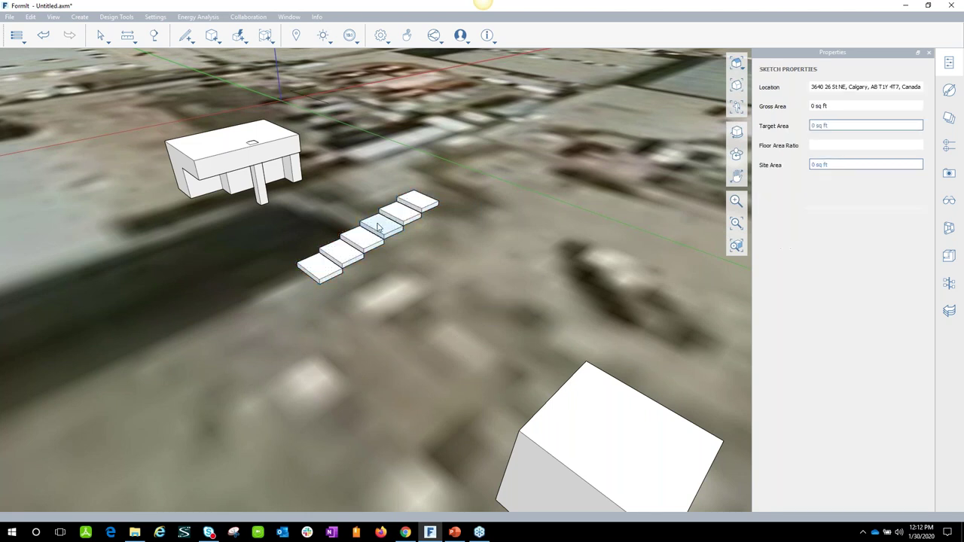
double_click(237, 157)
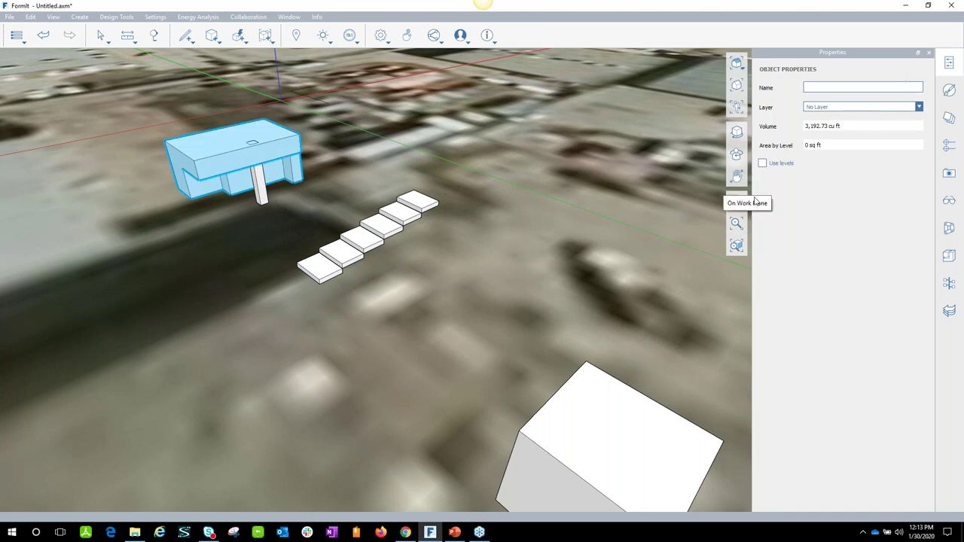
left_click(676, 216)
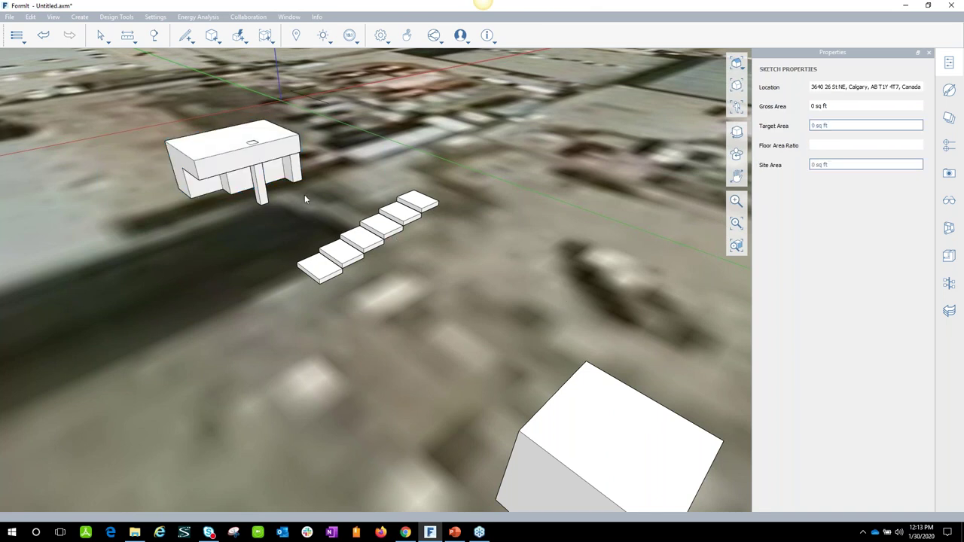
Review the local export file types, including the DXF, OBJ and SKP descriptions, and close the export without saving a file
left_click(17, 35)
mouse_move(67, 129)
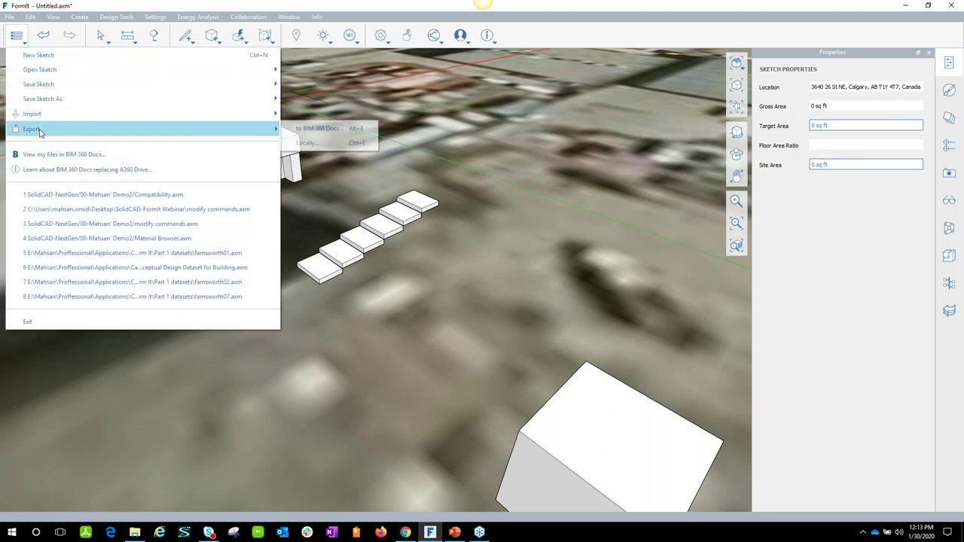
left_click(306, 142)
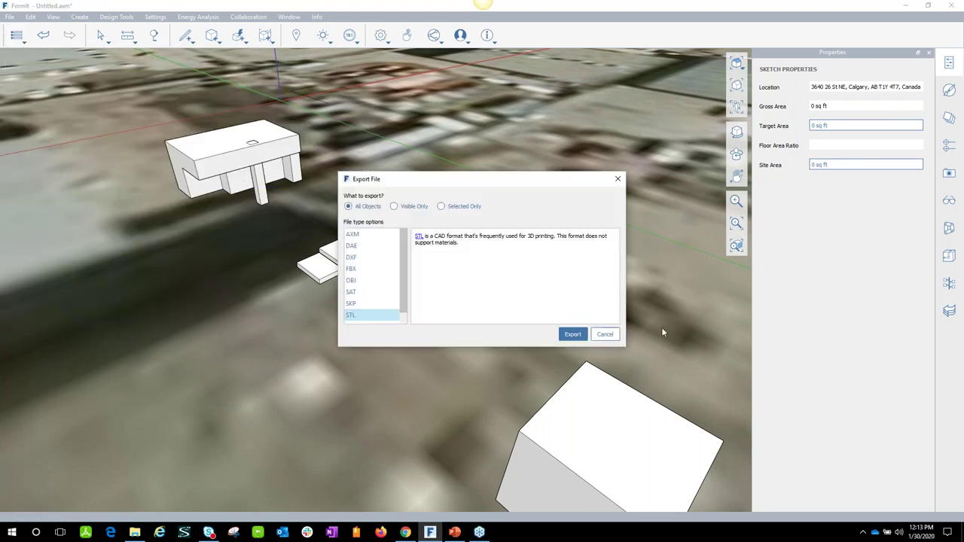
scroll(400, 268, "down", 1)
scroll(400, 268, "up", 1)
scroll(371, 256, "down", 1)
left_click(375, 246)
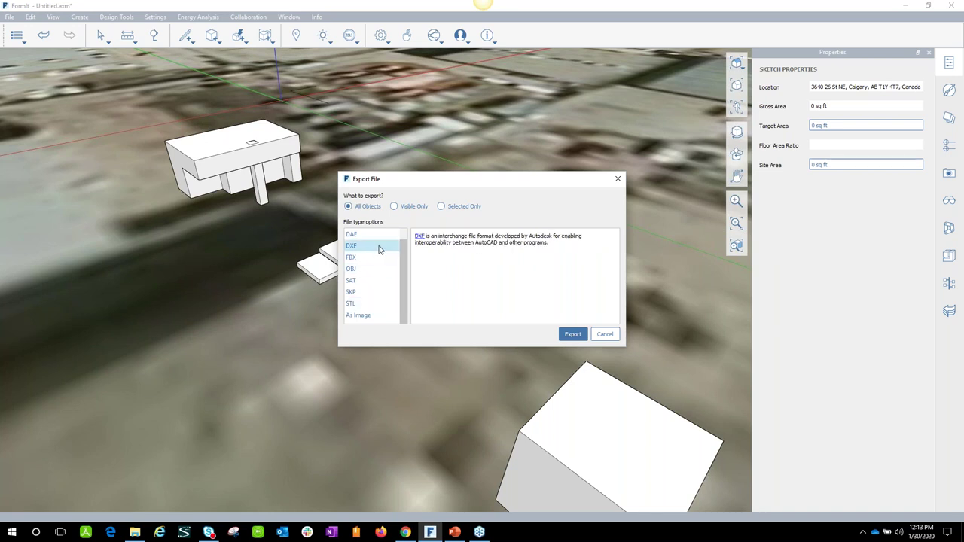
left_click(369, 272)
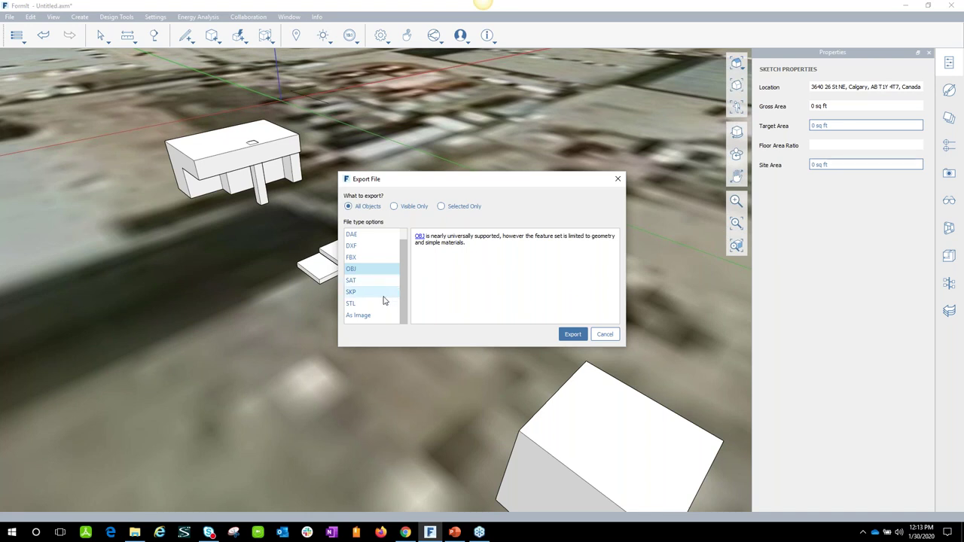
left_click(385, 294)
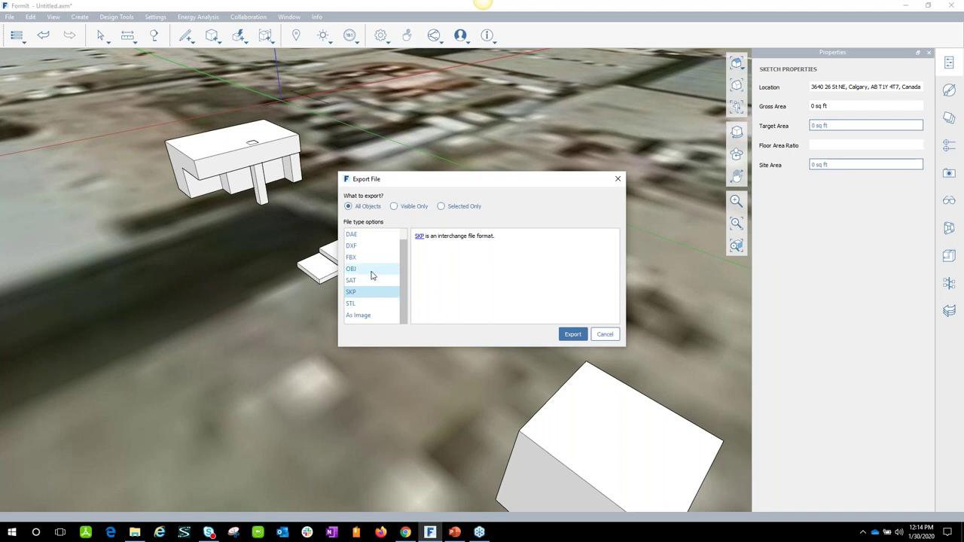
scroll(405, 278, "up", 1)
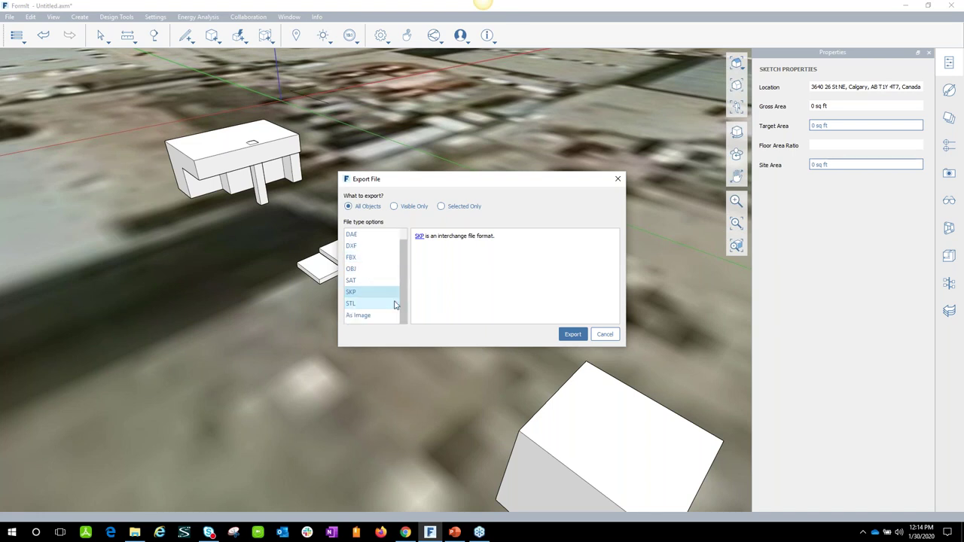
scroll(392, 313, "down", 1)
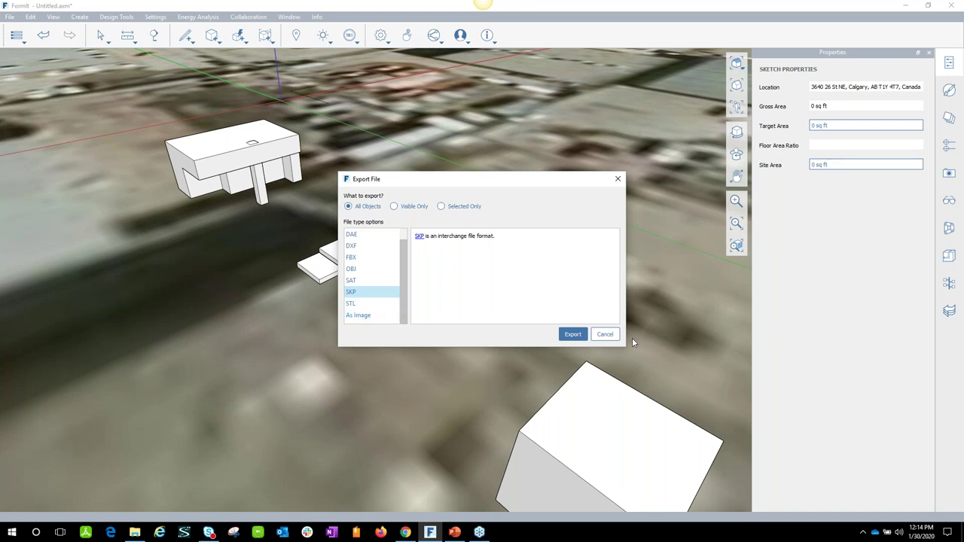
left_click(607, 337)
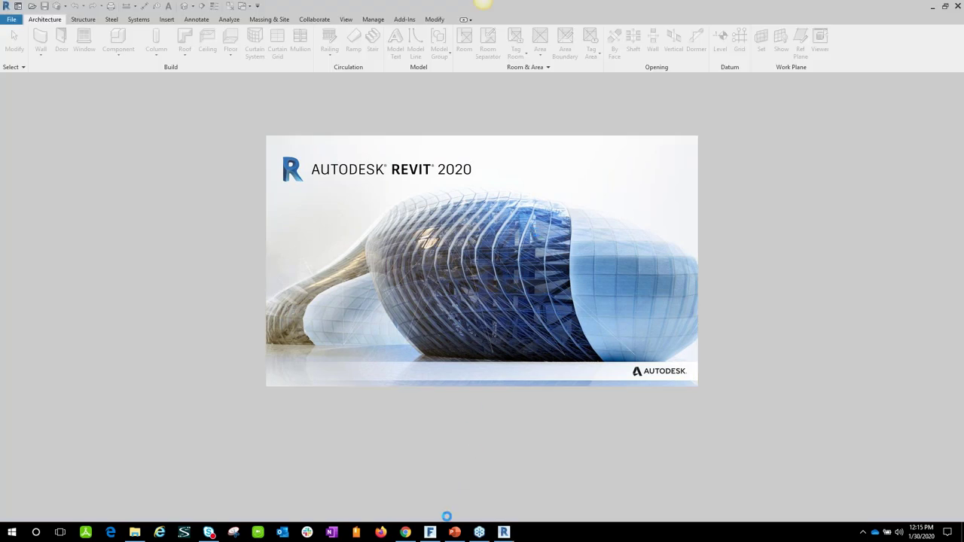
Switch from Revit back to FormIt and review the available unit options without changing them
left_click(431, 532)
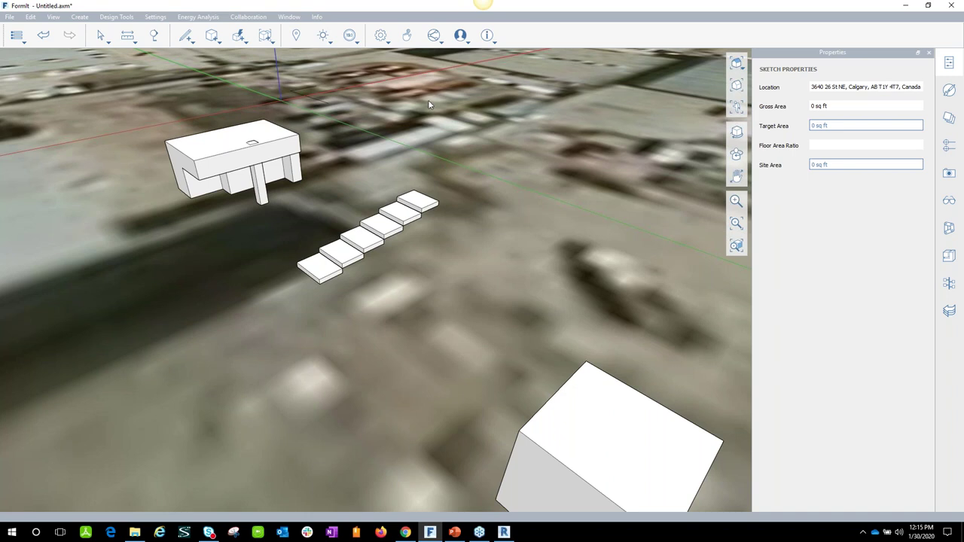
left_click(383, 38)
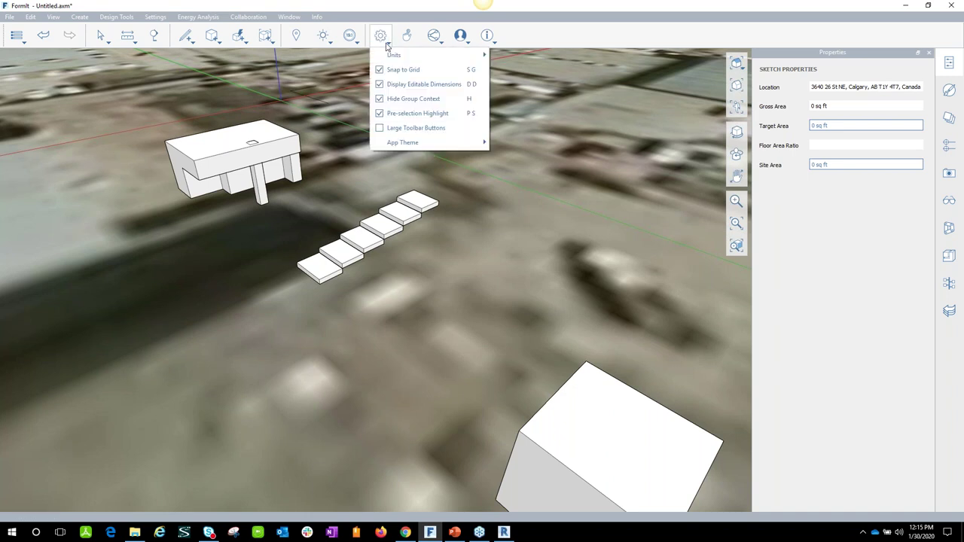
mouse_move(397, 56)
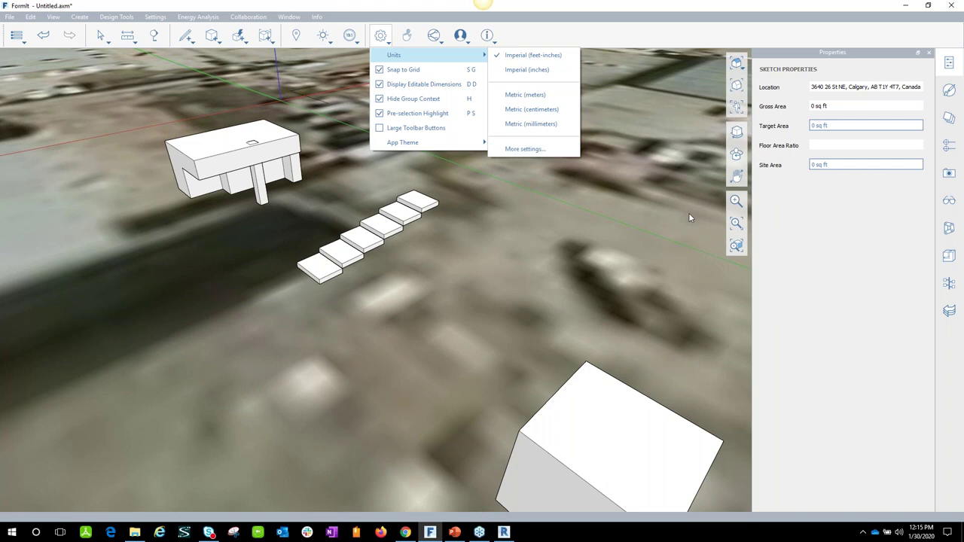
key("Escape")
key("Escape")
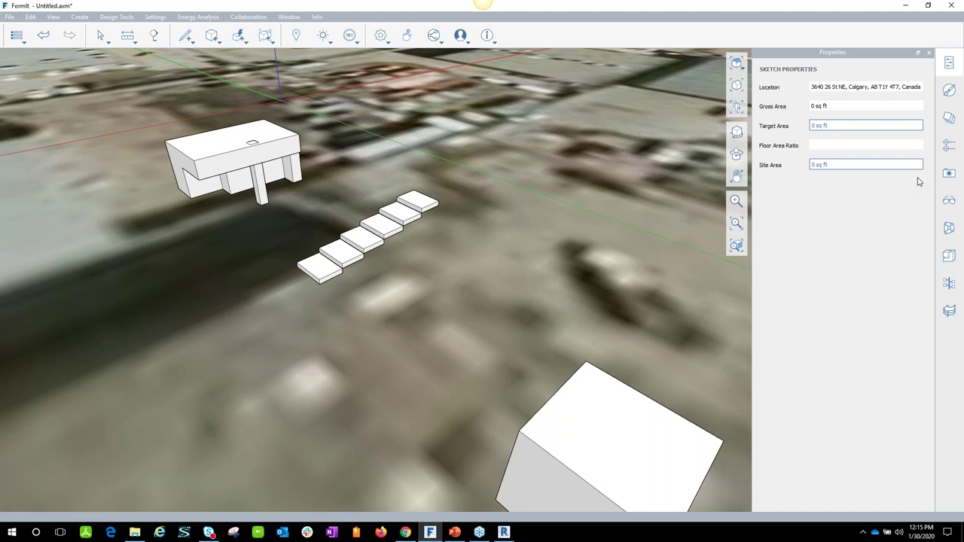
Add four levels to the sketch at elevations 0', 12', 24' and 36'
left_click(950, 147)
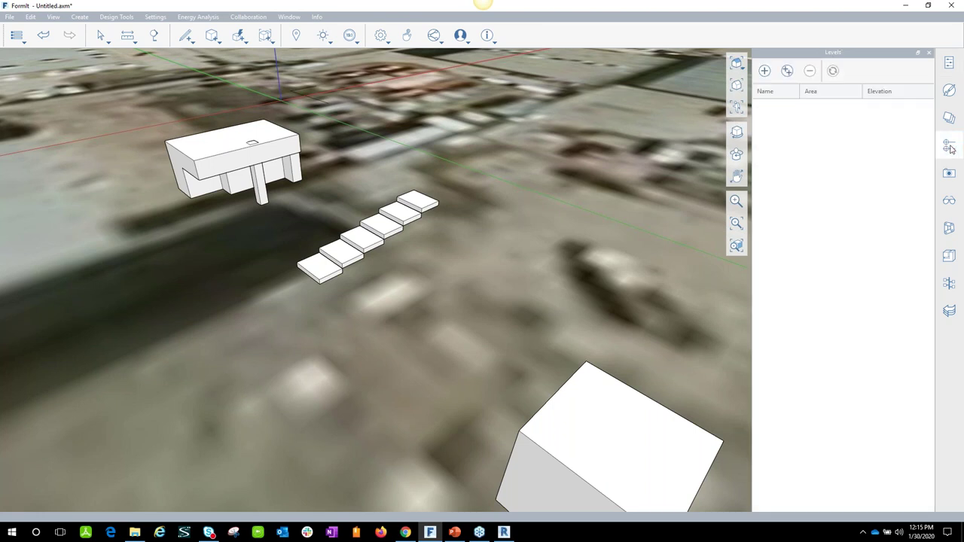
left_click(765, 72)
left_click(765, 72)
left_click(765, 71)
left_click(764, 71)
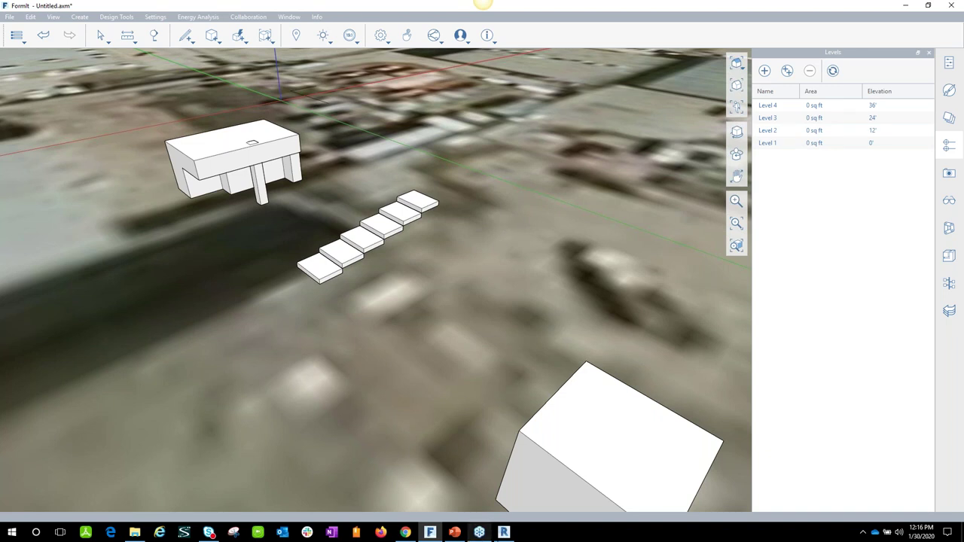
Switch to Revit and create a new project from the Construction Template
left_click(504, 532)
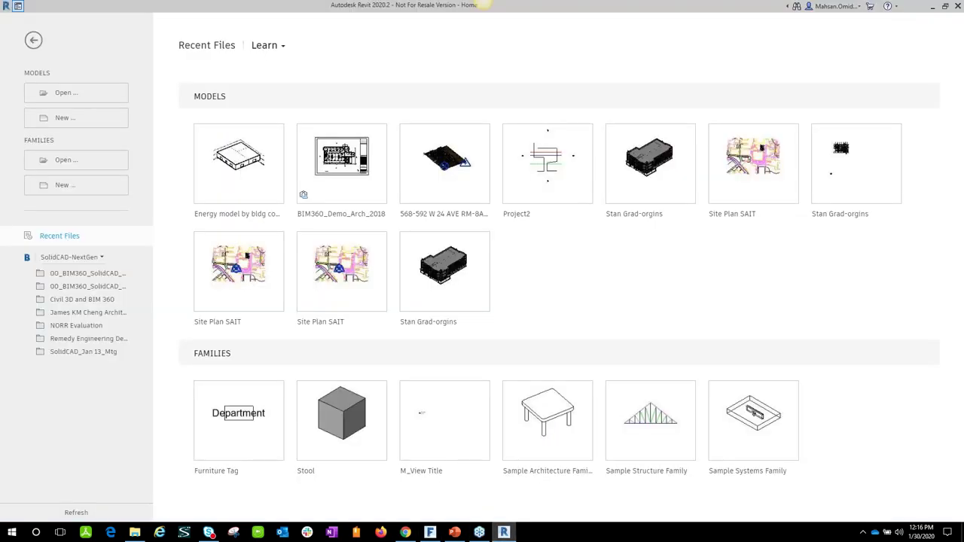
left_click(69, 93)
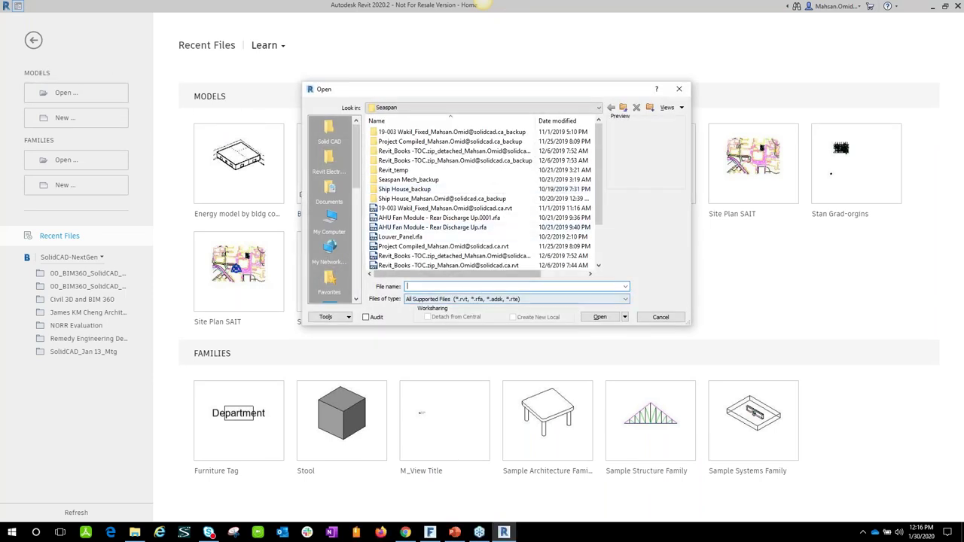
left_click(661, 317)
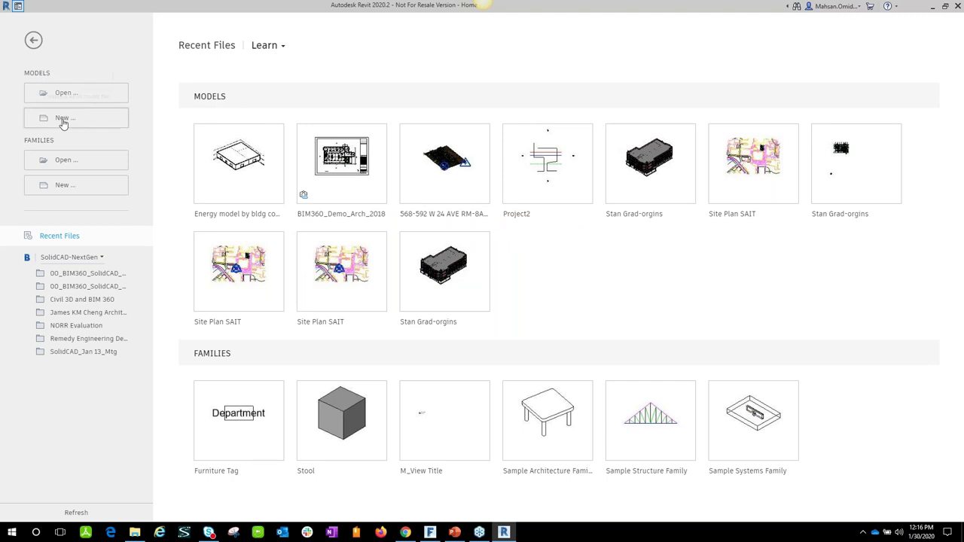
left_click(61, 118)
left_click(512, 245)
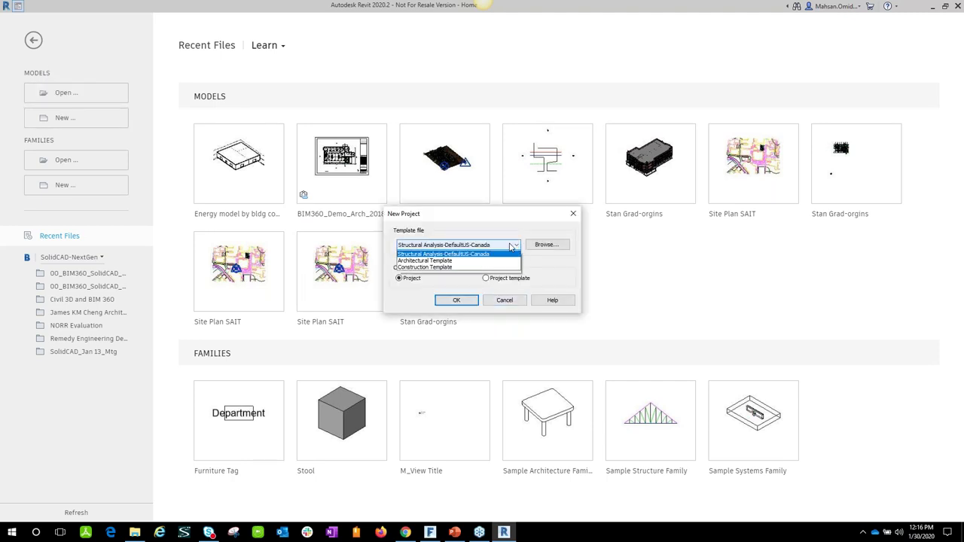
left_click(460, 267)
left_click(450, 300)
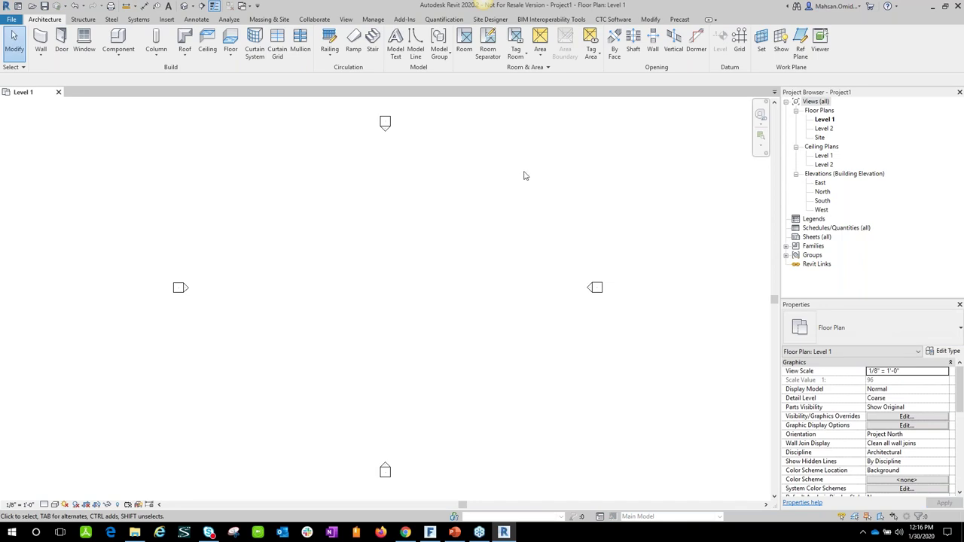
Review the FormIt Converter commands available among Revit's add-ins
left_click(405, 19)
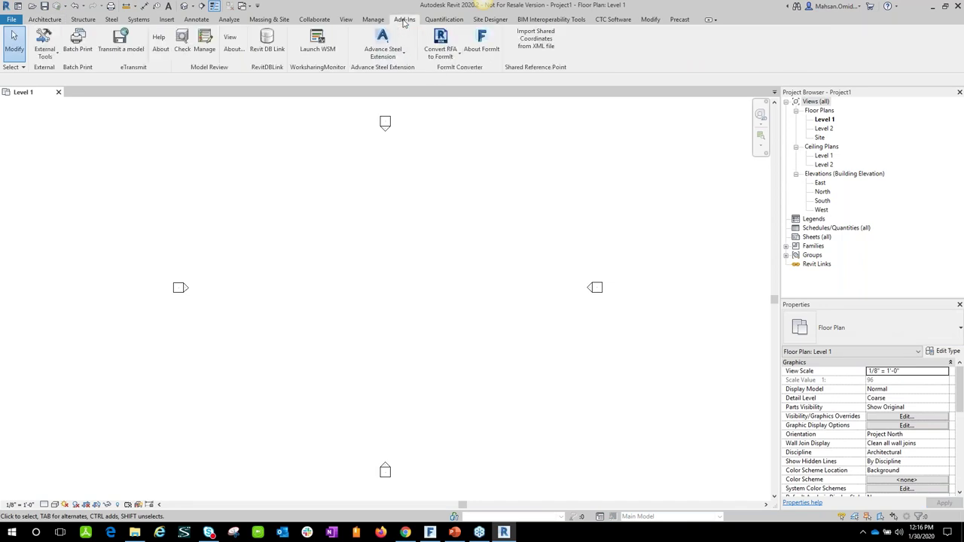
left_click(450, 57)
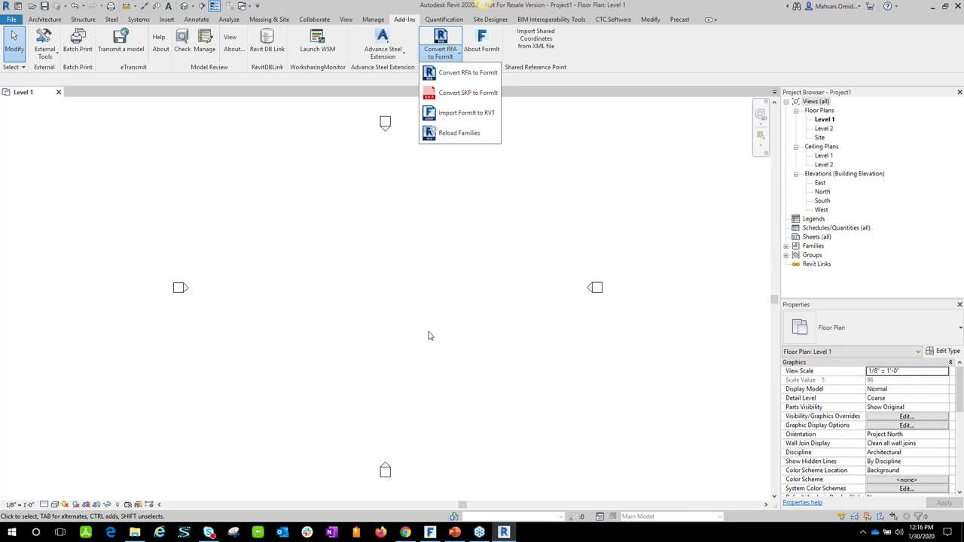
Switch to FormIt, check the local export file types without exporting, and return to the Revit project
left_click(431, 532)
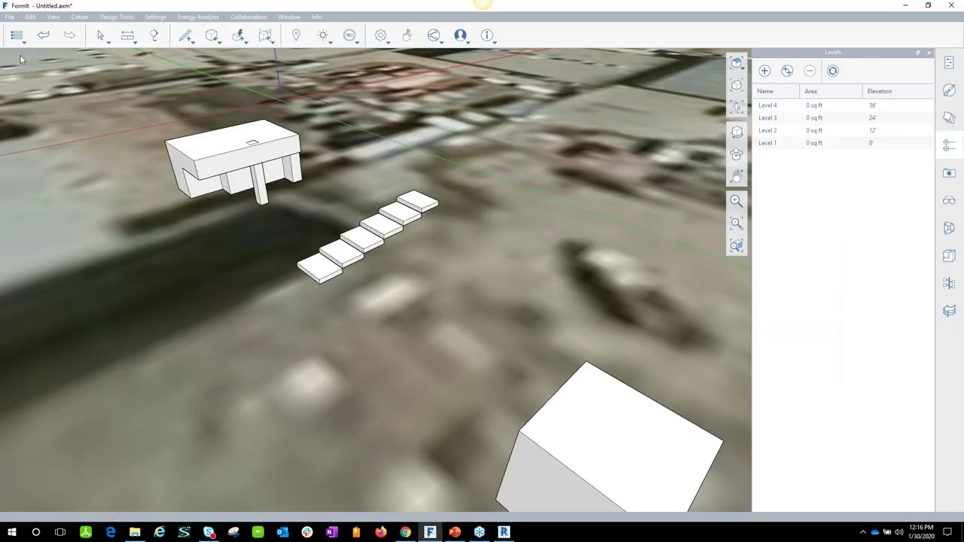
left_click(15, 35)
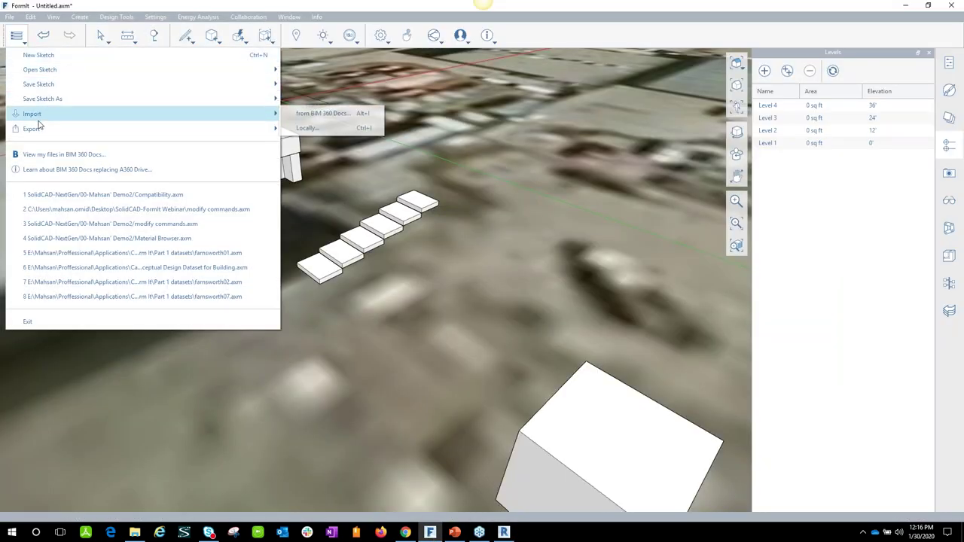
mouse_move(204, 134)
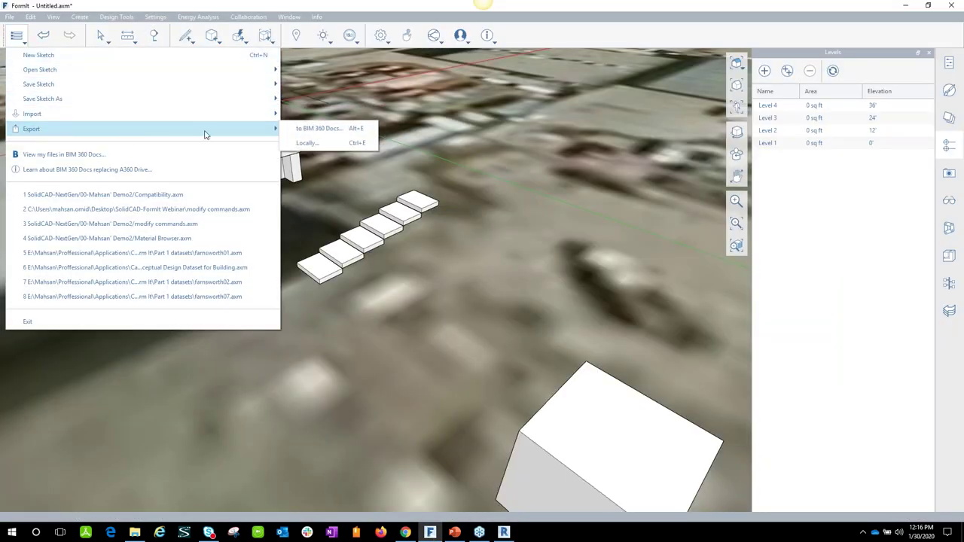
left_click(315, 143)
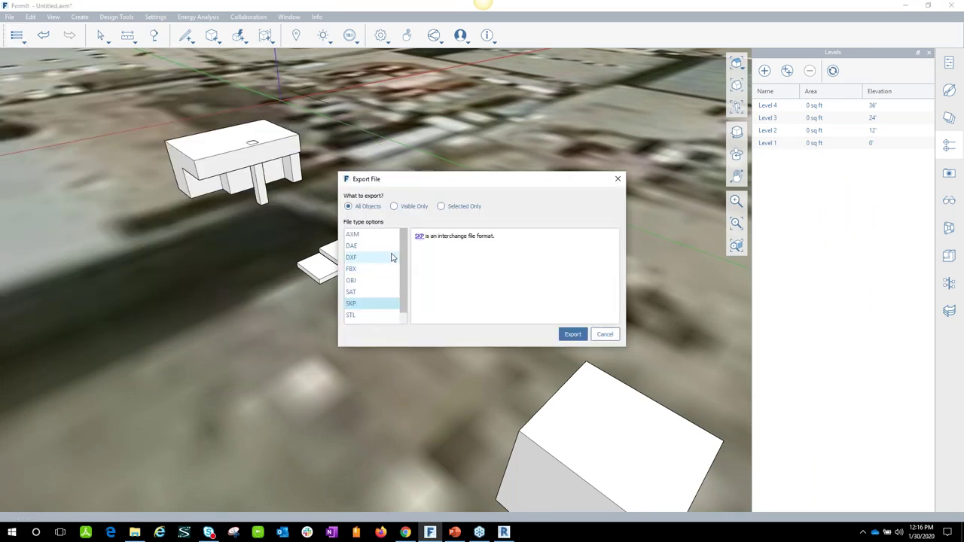
scroll(403, 262, "down", 1)
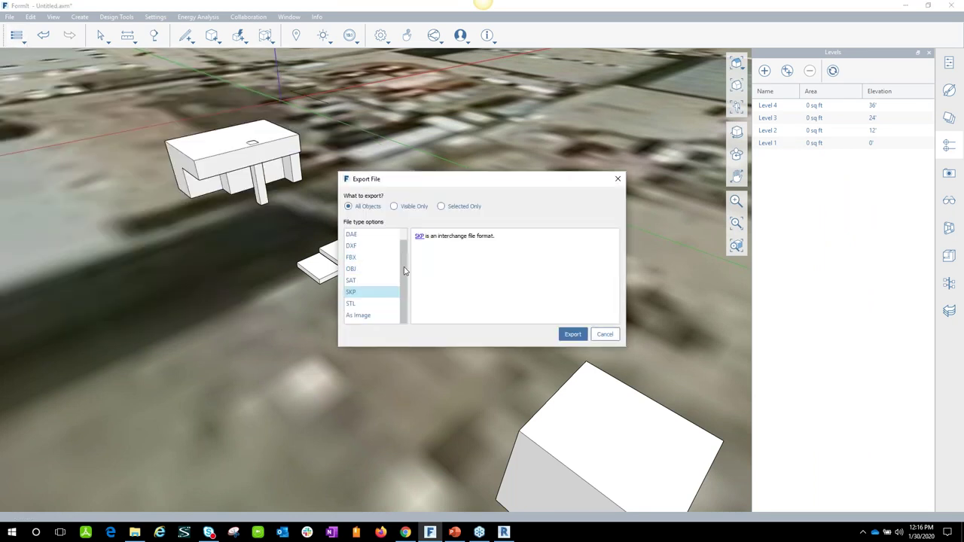
left_click(606, 334)
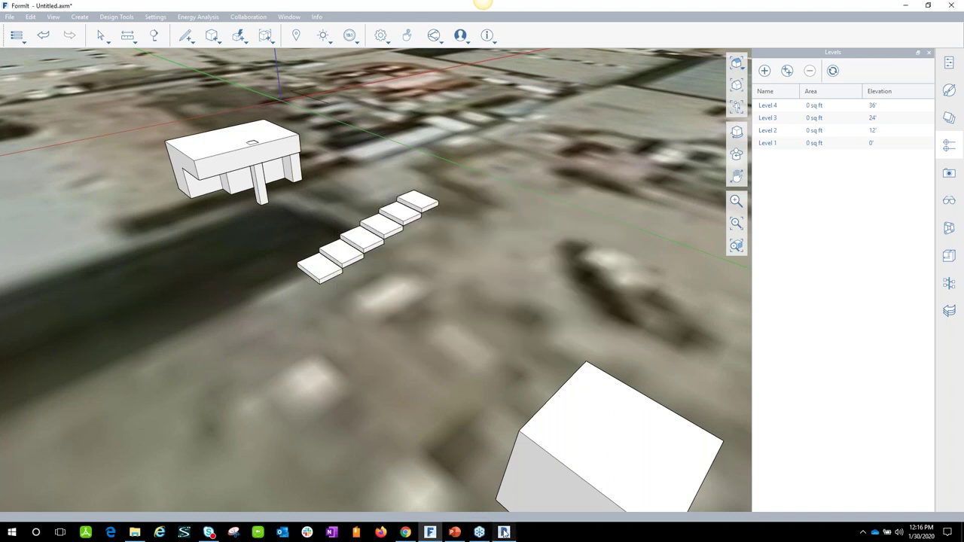
left_click(504, 532)
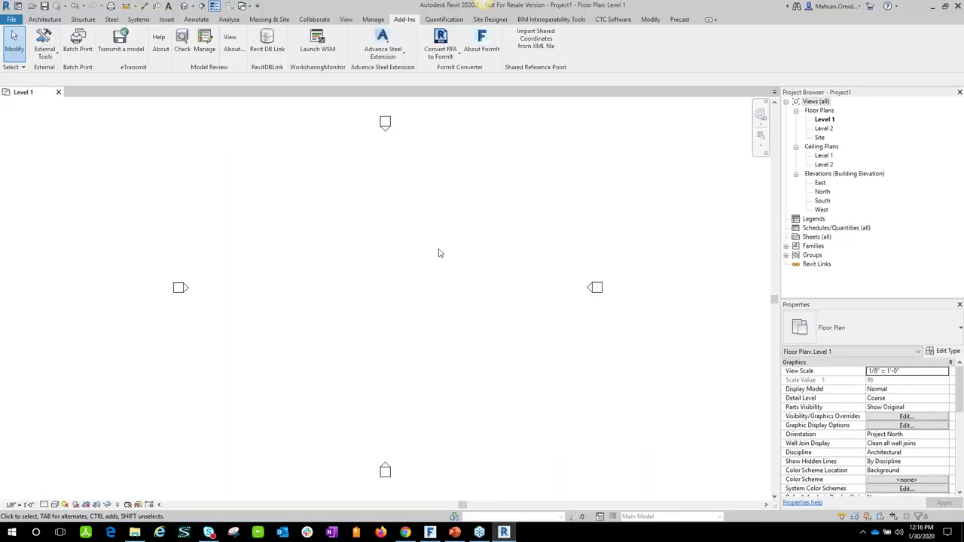
Review the FormIt Converter commands and the massing and site tools in the Revit project
left_click(447, 57)
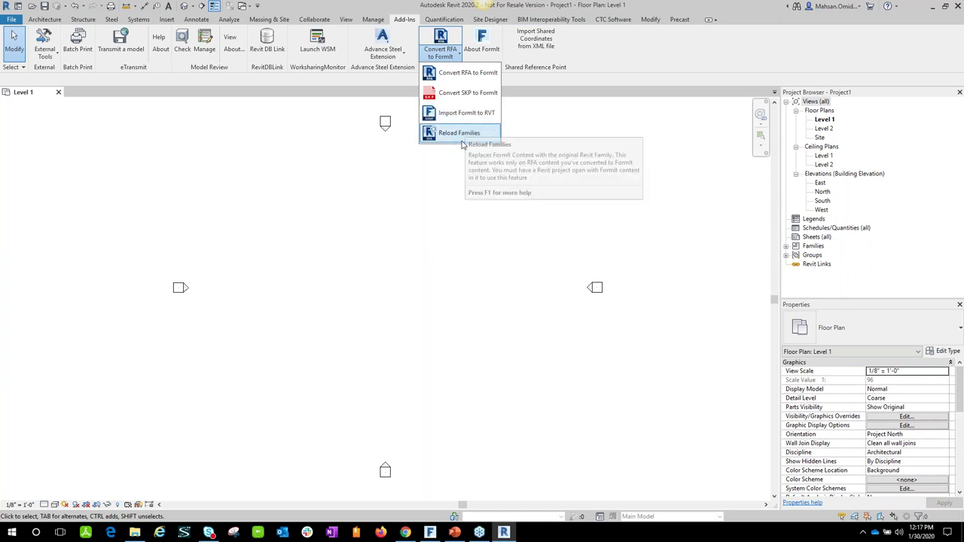
left_click(269, 22)
left_click(270, 23)
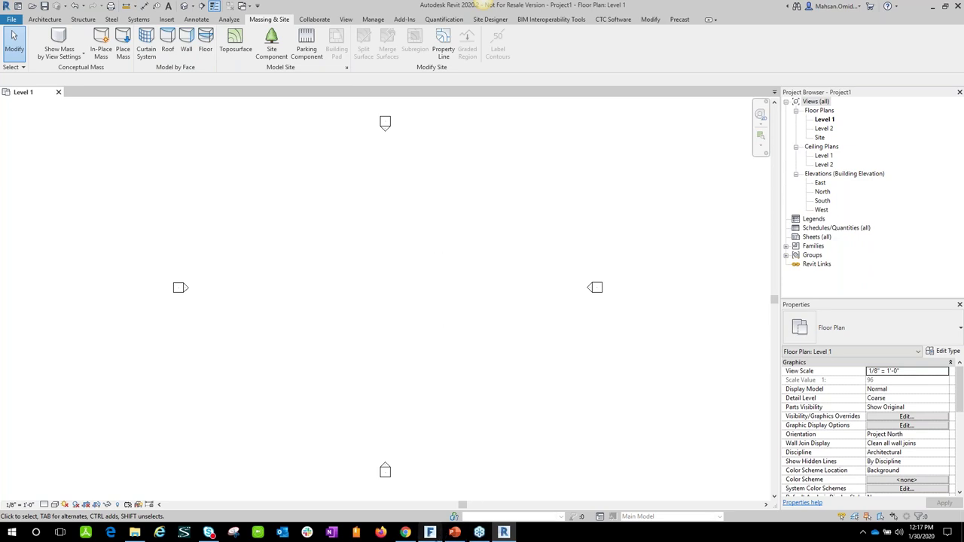
Switch to FormIt and check its sun settings and the Insight energy analysis options
left_click(431, 534)
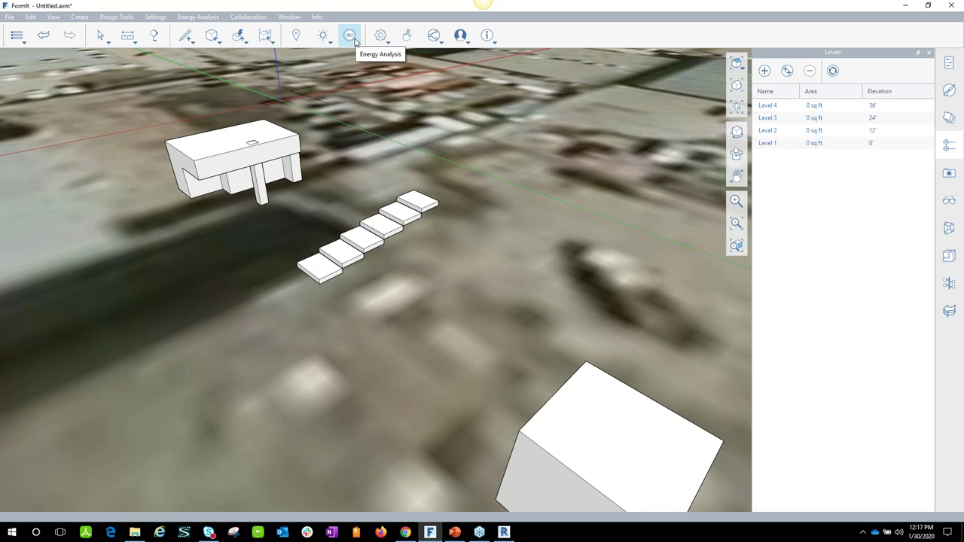
left_click(324, 38)
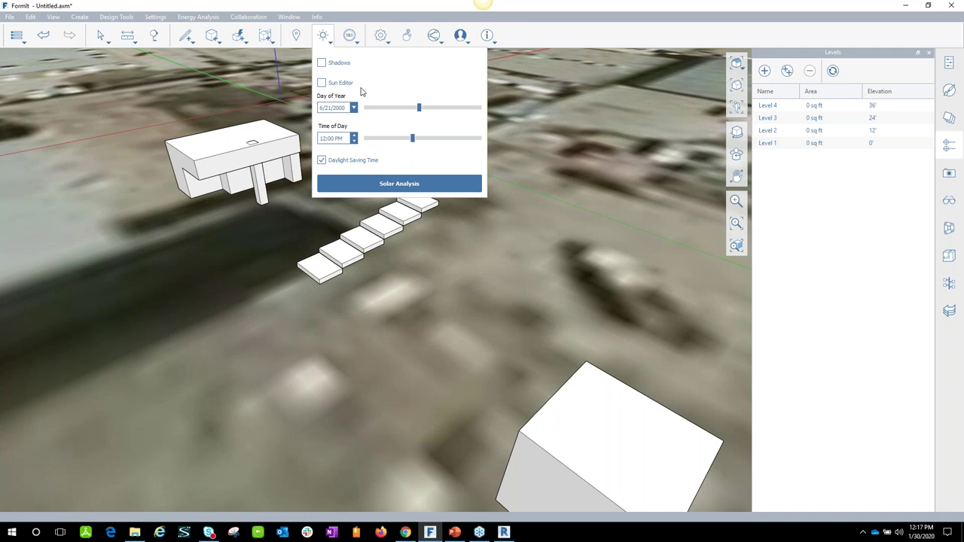
left_click(355, 42)
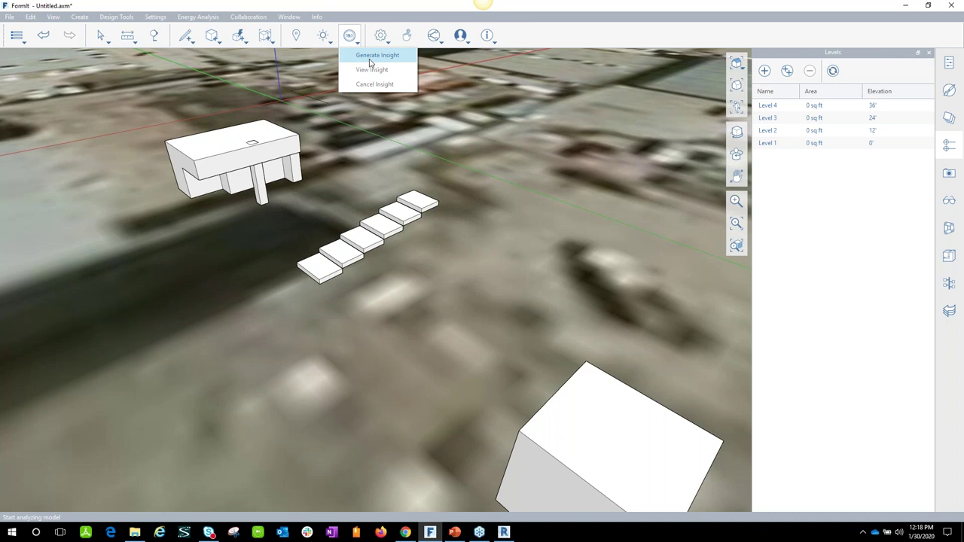
Switch to Revit to review its analysis tools, and return to FormIt to compare the Insight commands
left_click(504, 533)
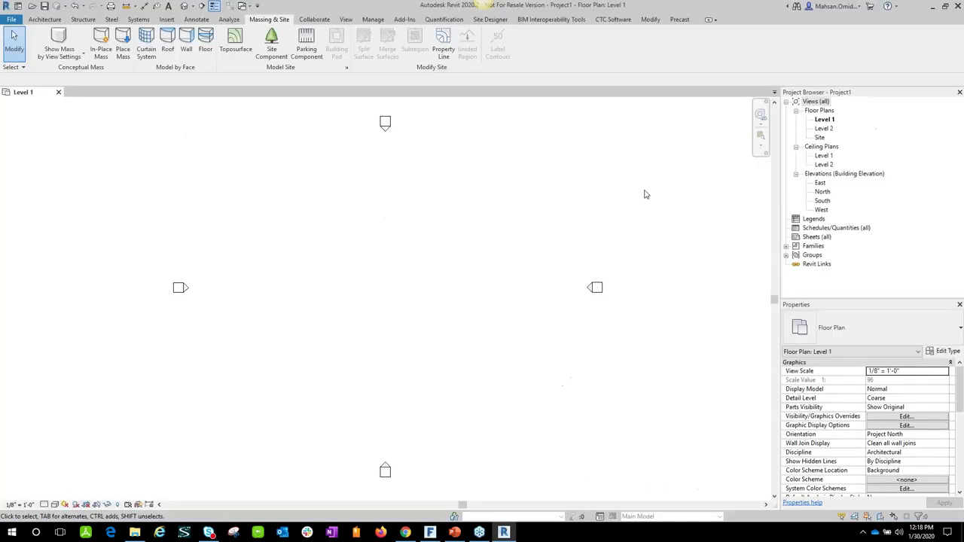
left_click(229, 20)
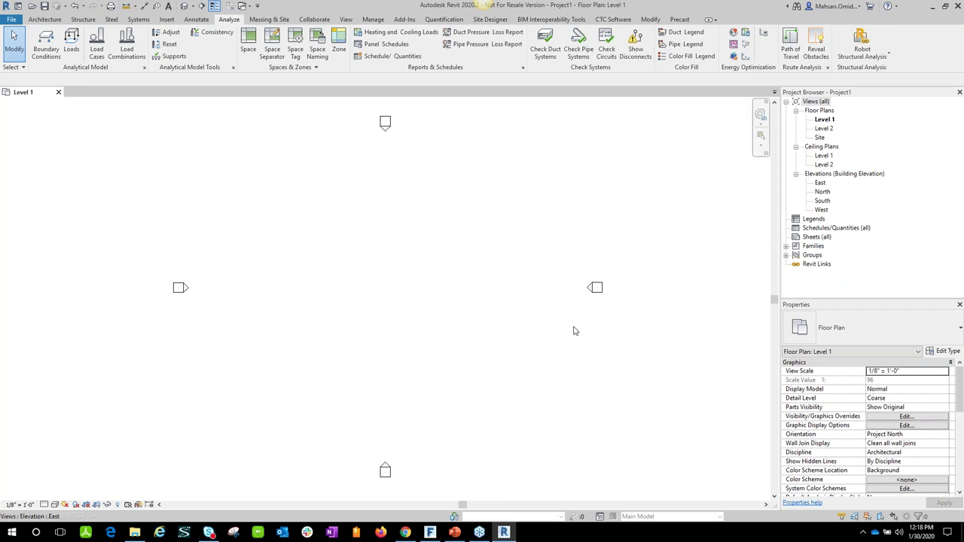
left_click(430, 533)
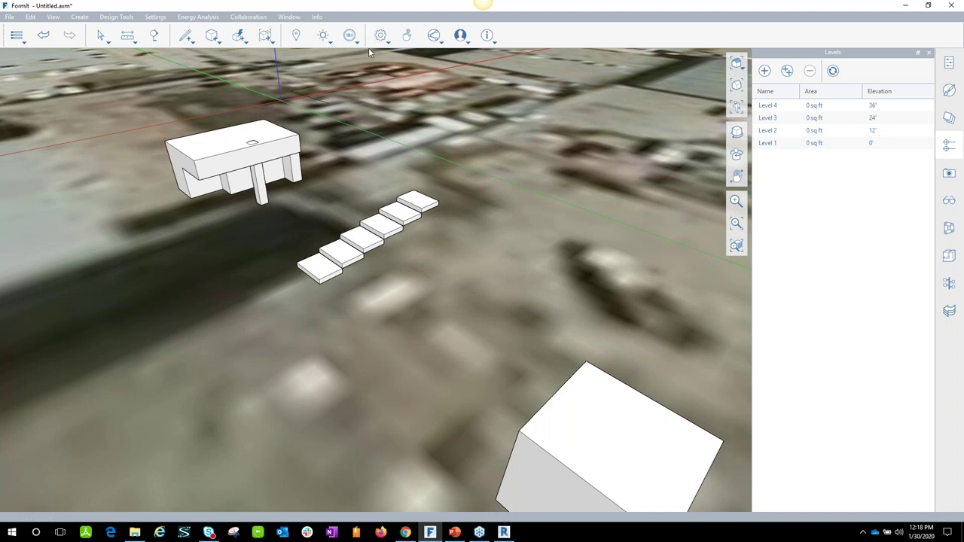
left_click(347, 43)
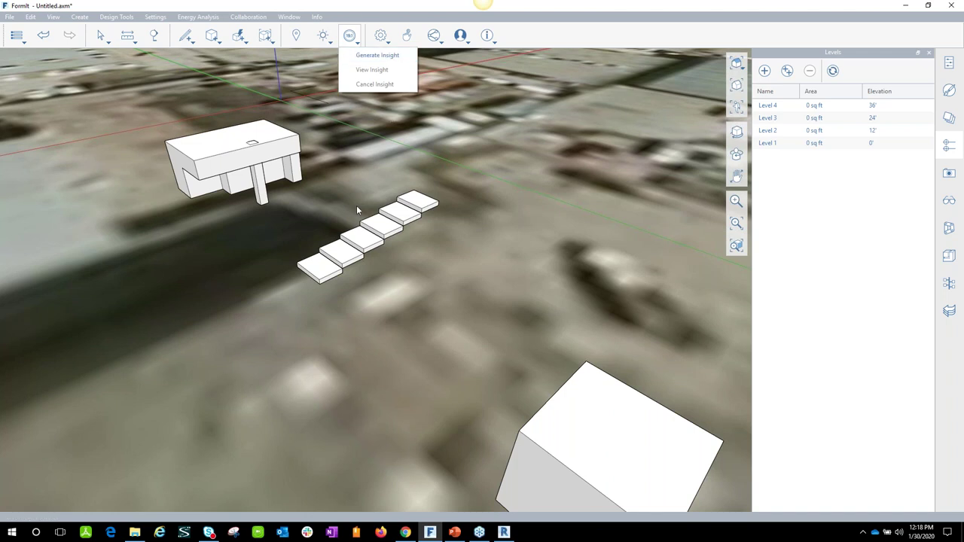
Enable shadows and the Sun Editor for the sketch
left_click(330, 43)
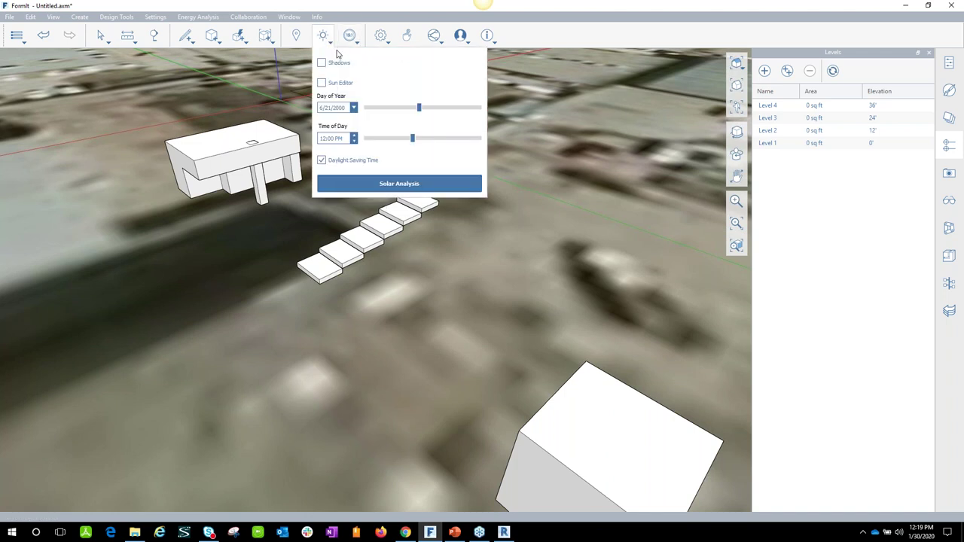
left_click(322, 63)
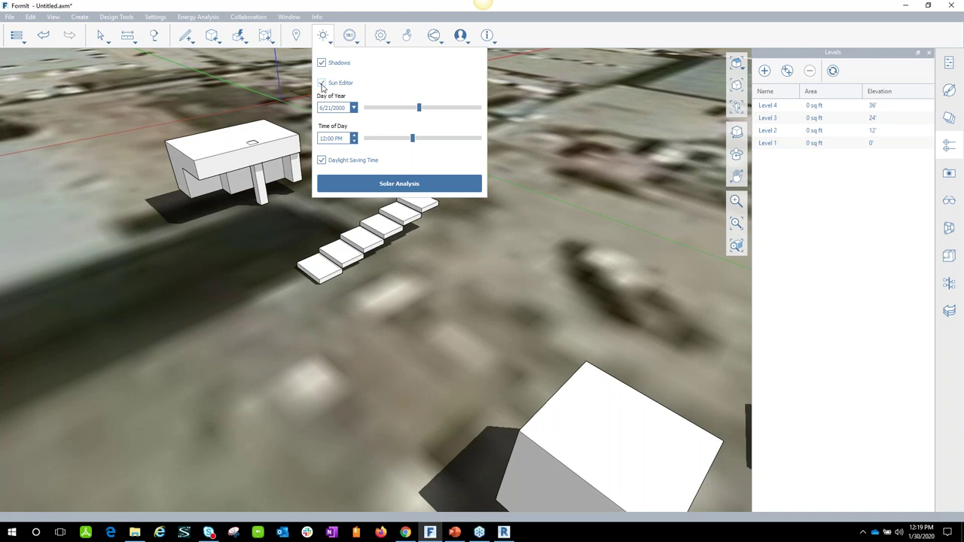
left_click(322, 83)
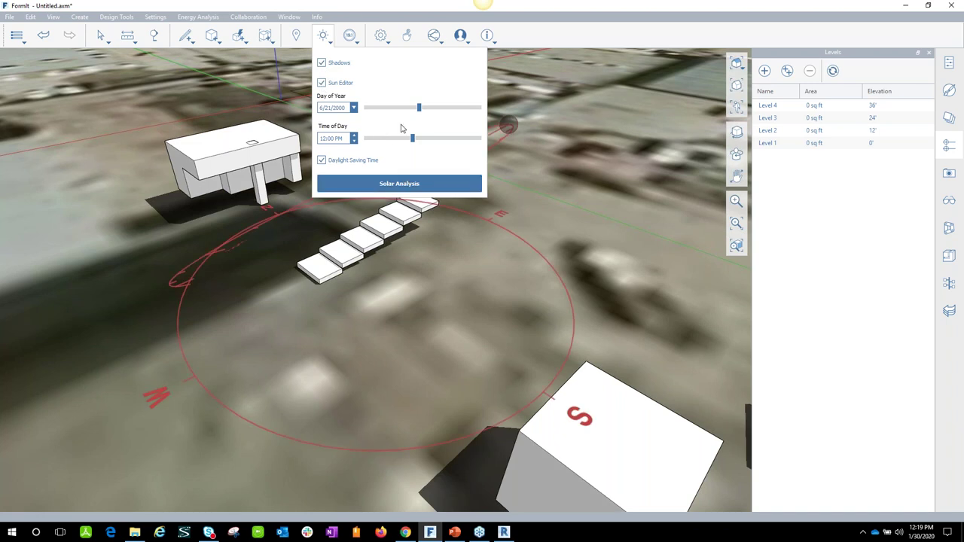
Set the sun date to 6/5/2000 and the time to 4:00 PM, and start and cancel a Solar Analysis
left_click(354, 108)
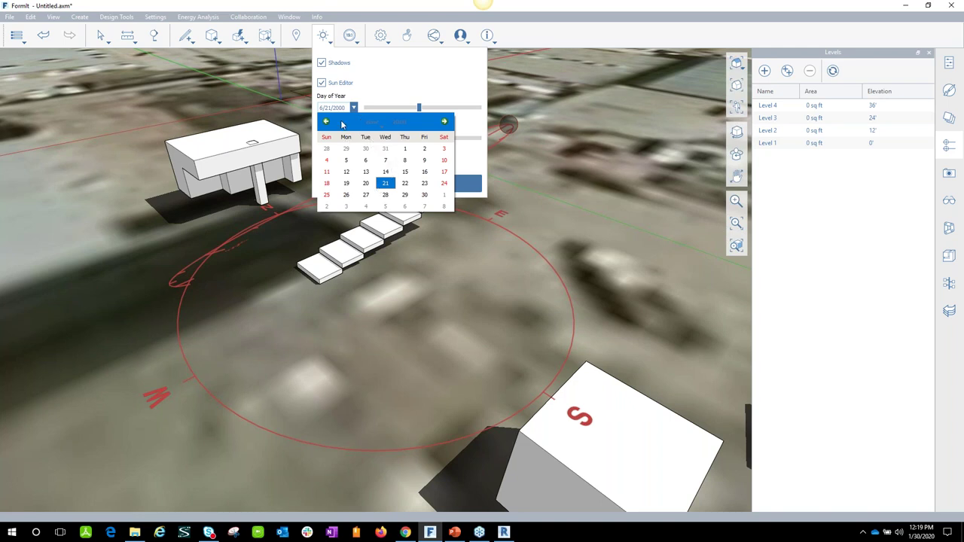
left_click(346, 161)
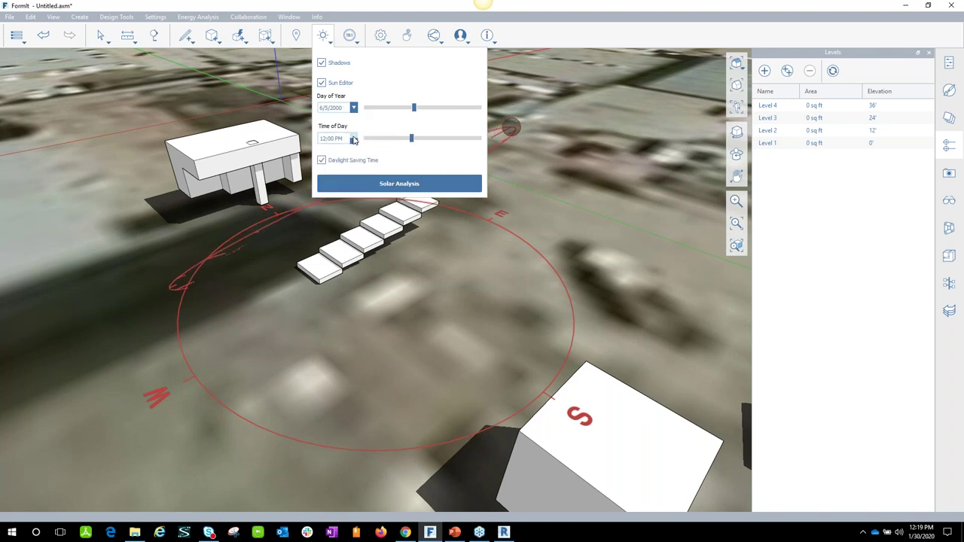
left_click(354, 138)
left_click(353, 138)
left_click(353, 138)
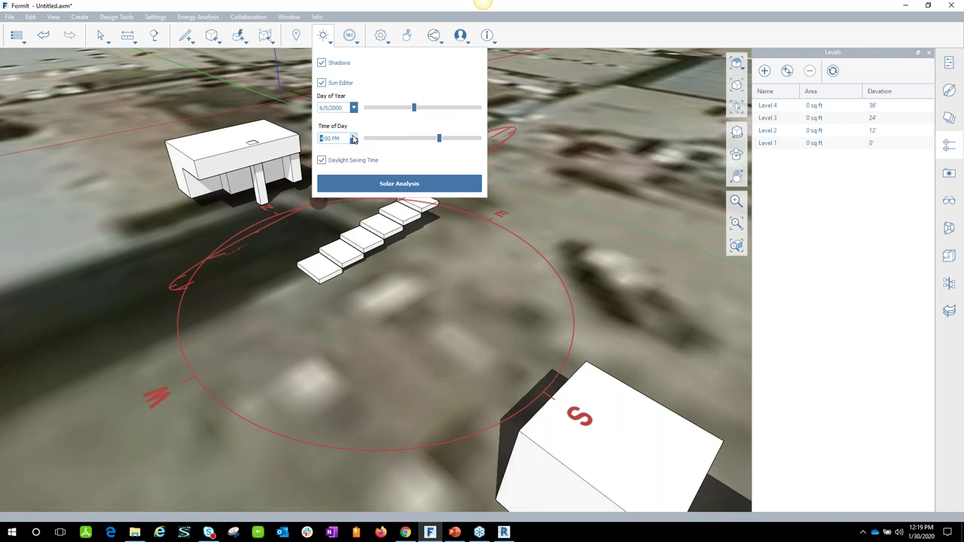
left_click(398, 184)
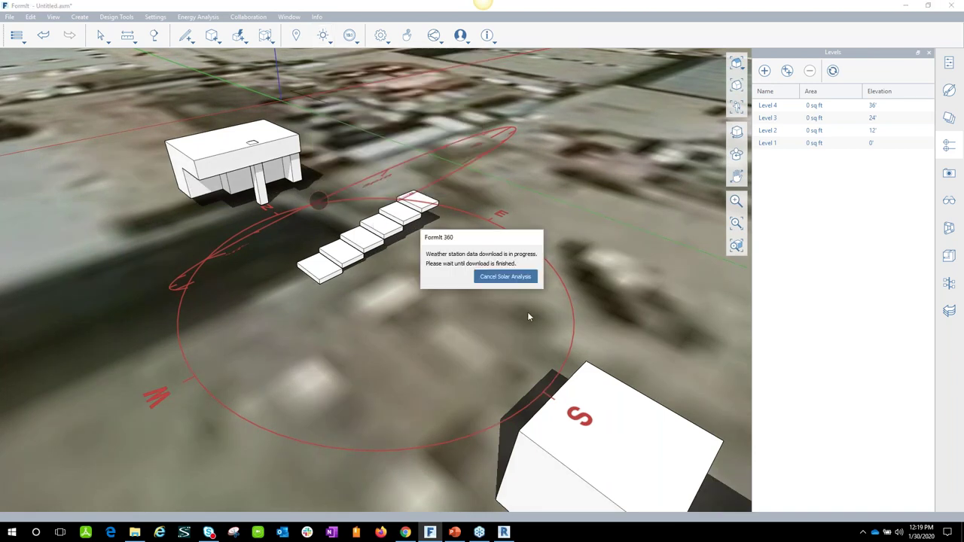
left_click(506, 277)
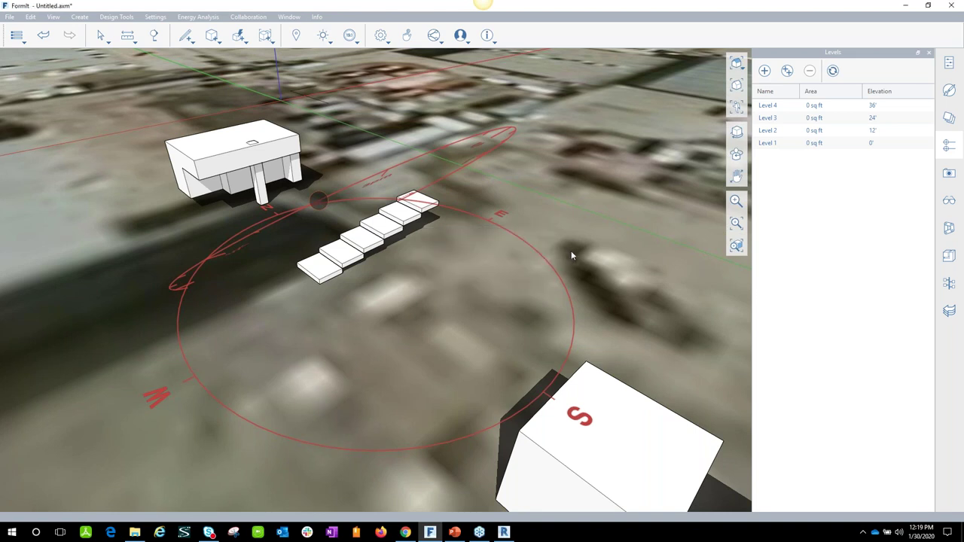
Move the sun along the Sun Editor path back and forth to about 4:02 PM and check the resulting sun settings
middle_click_drag(574, 247, 293, 248)
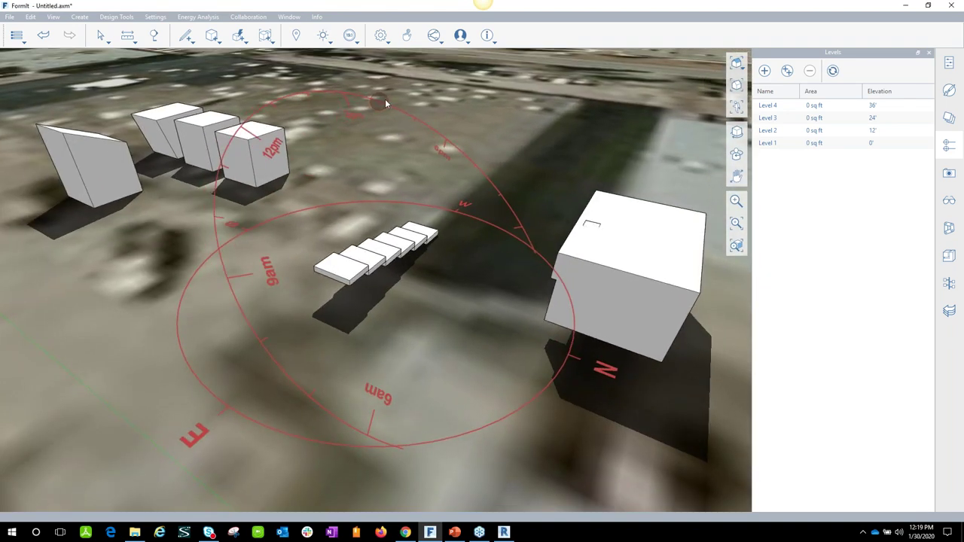
left_click_drag(366, 98, 354, 97)
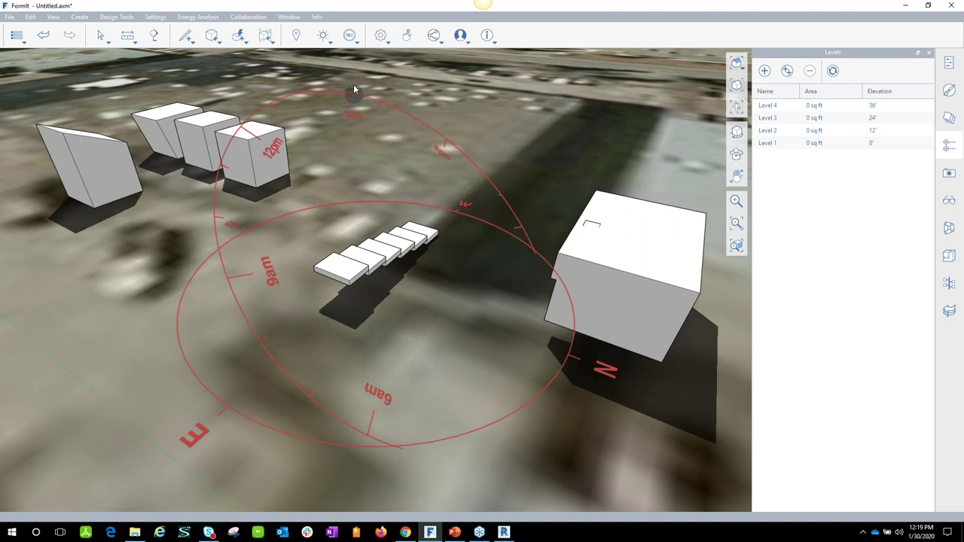
mouse_move(341, 93)
left_mouse_down()
mouse_move(303, 93)
mouse_move(332, 93)
mouse_move(431, 128)
mouse_move(446, 143)
mouse_move(383, 107)
left_mouse_up()
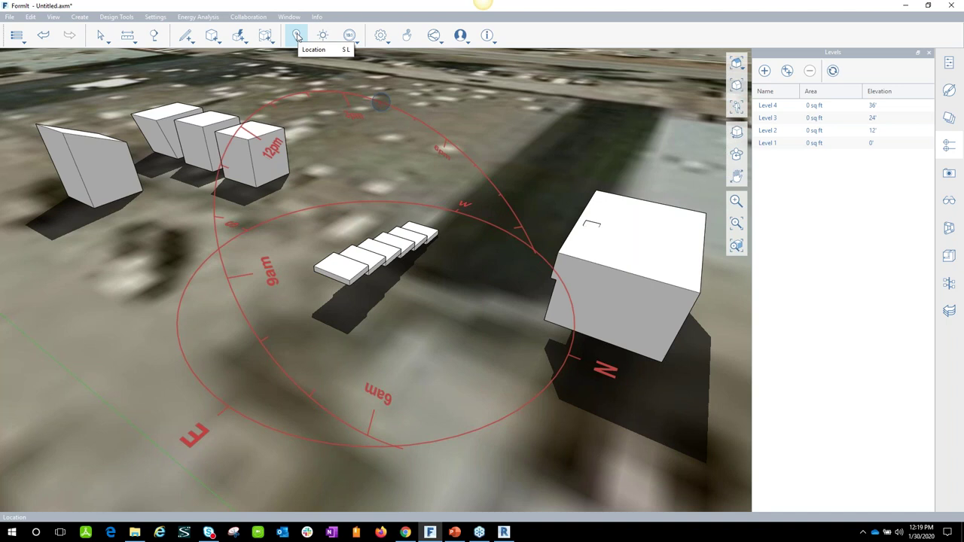
left_click(323, 35)
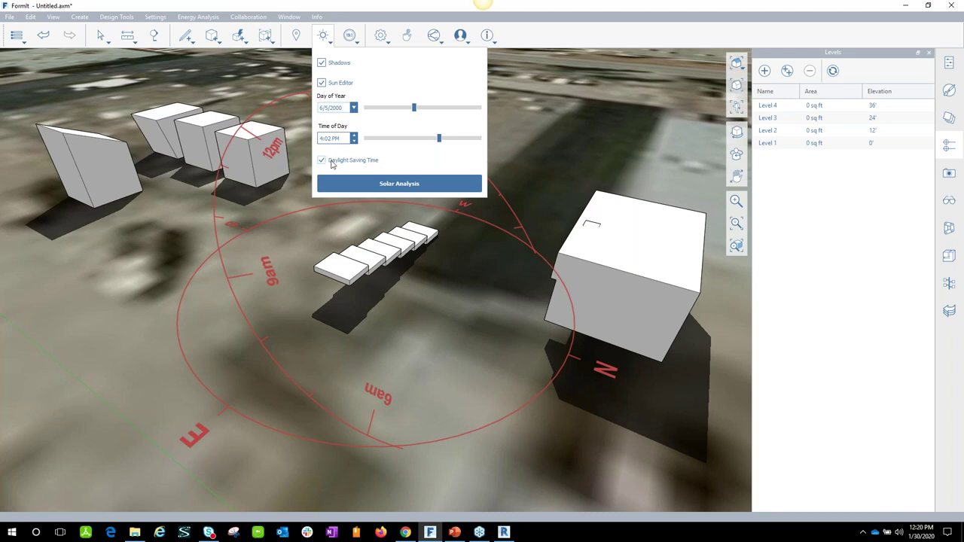
left_click(305, 181)
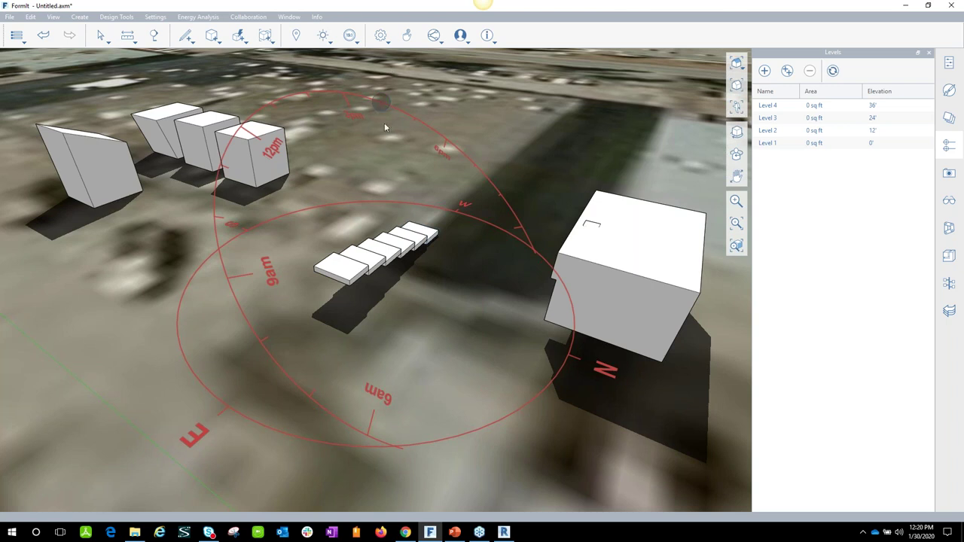
Examine the shadows cast by the masses from several angles and check the Insight energy analysis options
scroll(476, 313, "down", 3)
middle_click_drag(476, 313, 494, 287)
scroll(493, 286, "up", 3)
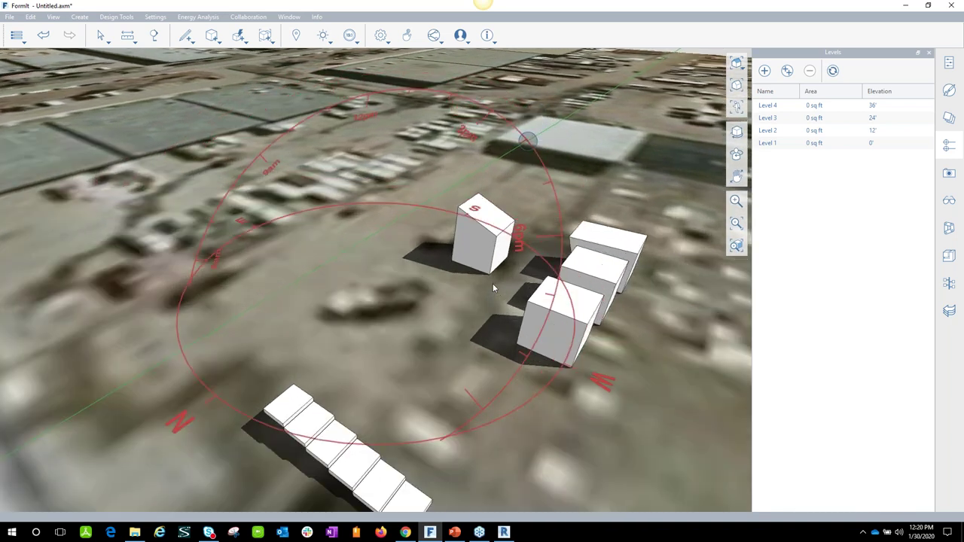
scroll(472, 233, "up", 3)
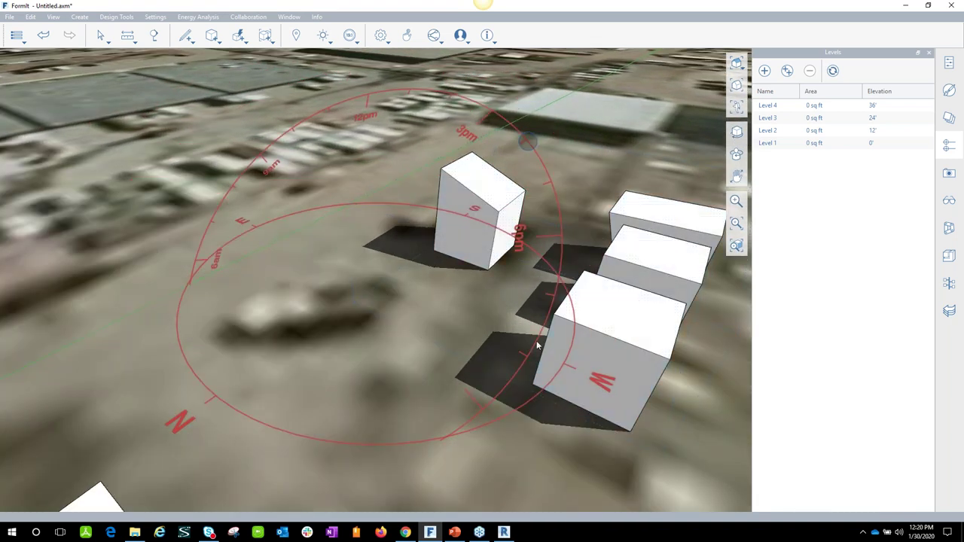
middle_click_drag(536, 340, 545, 310)
scroll(545, 308, "down", 5)
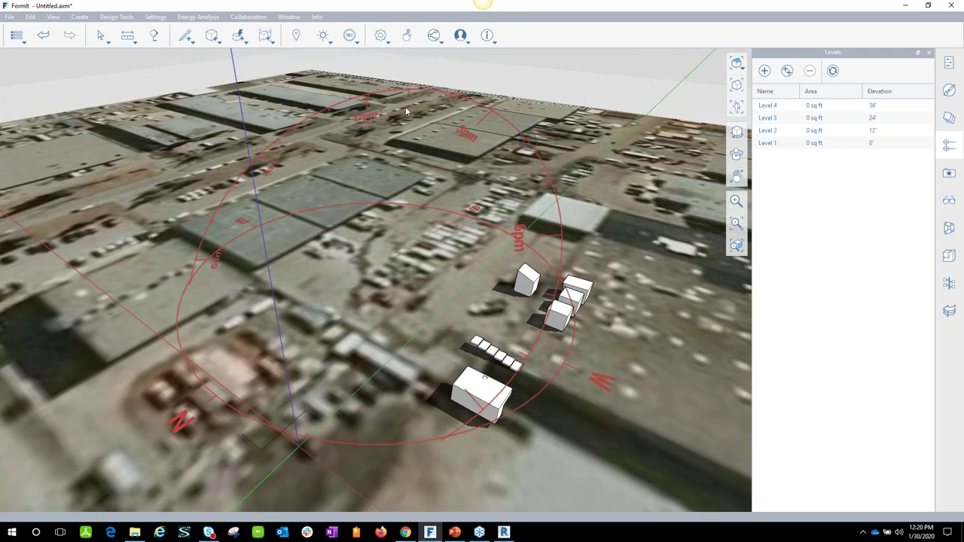
left_click(351, 39)
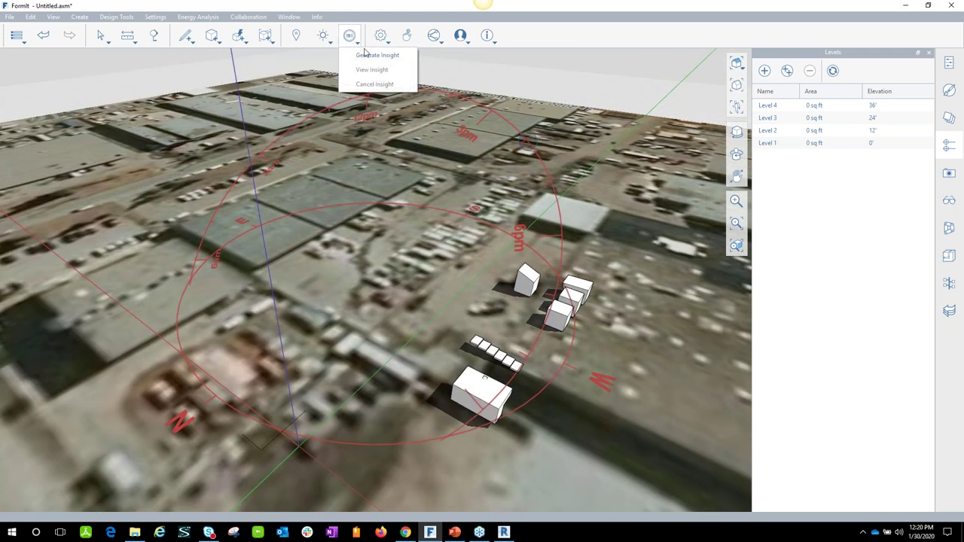
left_click(559, 39)
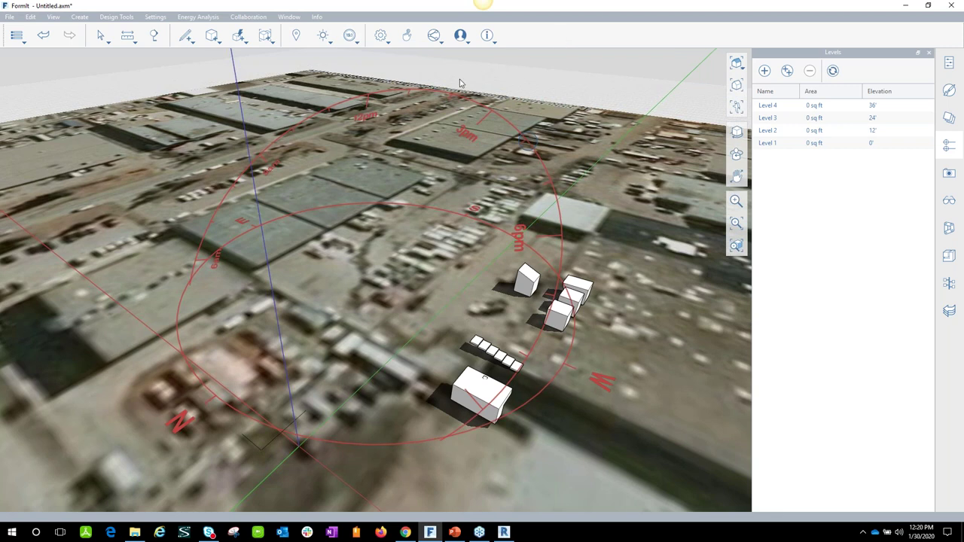
Disable shadows and the Sun Editor for the sketch
left_click(322, 35)
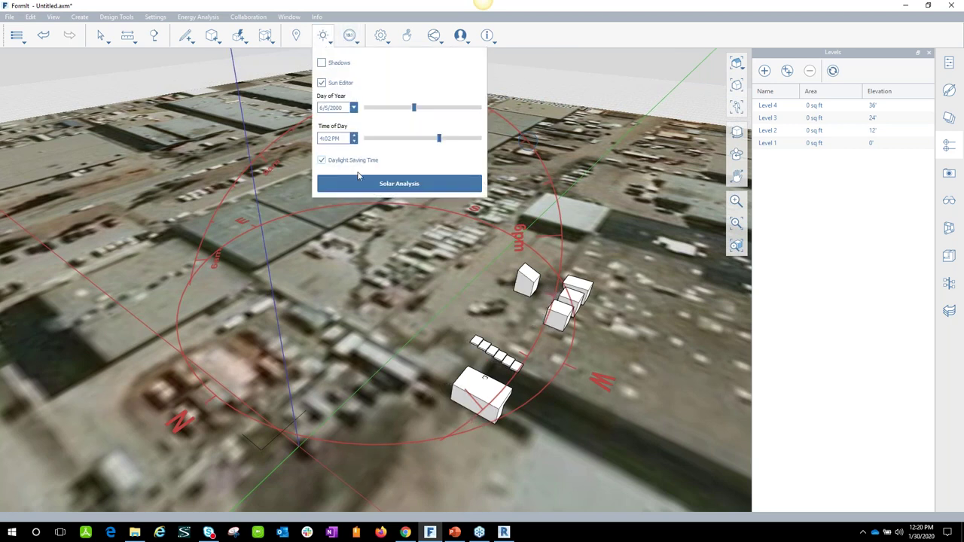
left_click(322, 84)
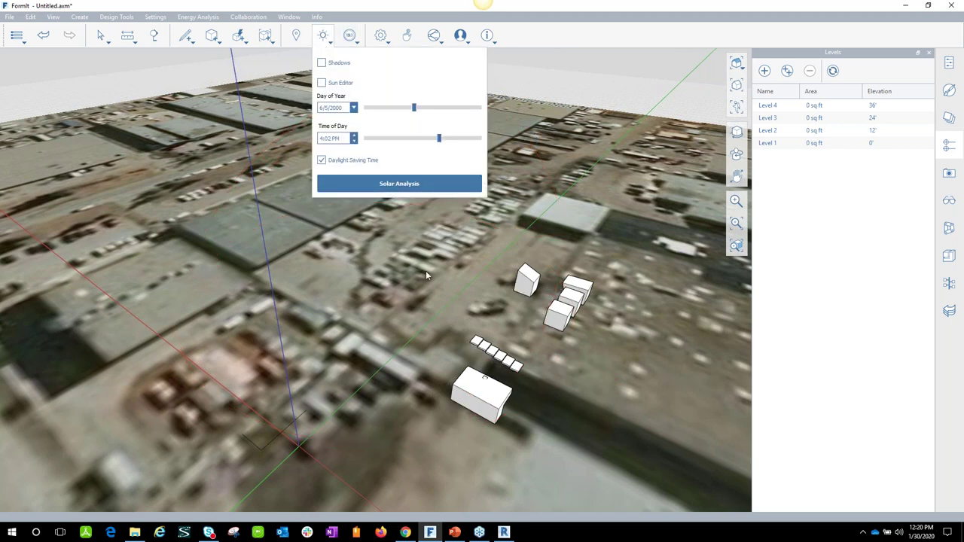
left_click(427, 281)
middle_click_drag(426, 281, 451, 237)
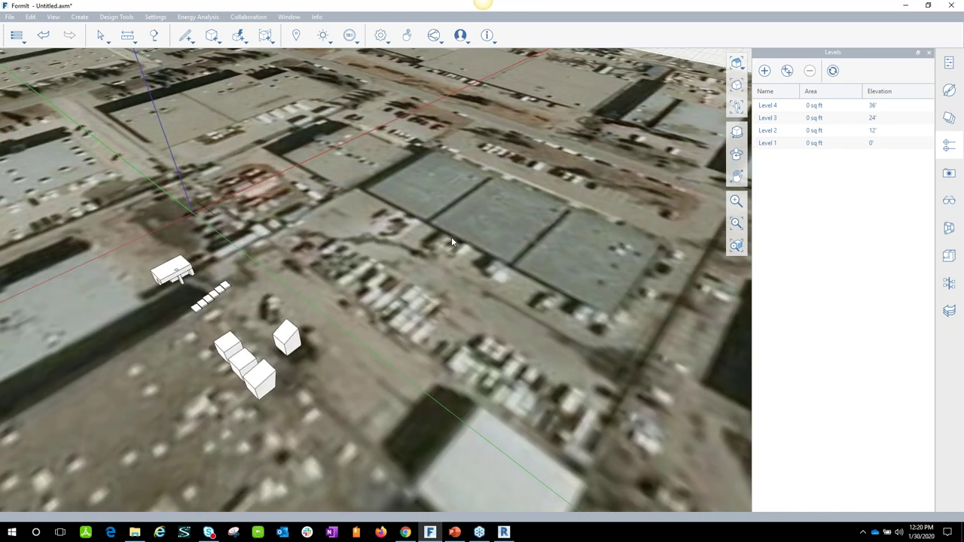
Import the local SketchUp house model from the SolidCAD-FormIt Webinar folder on the desktop and inspect it in the sketch
left_click(23, 41)
mouse_move(47, 115)
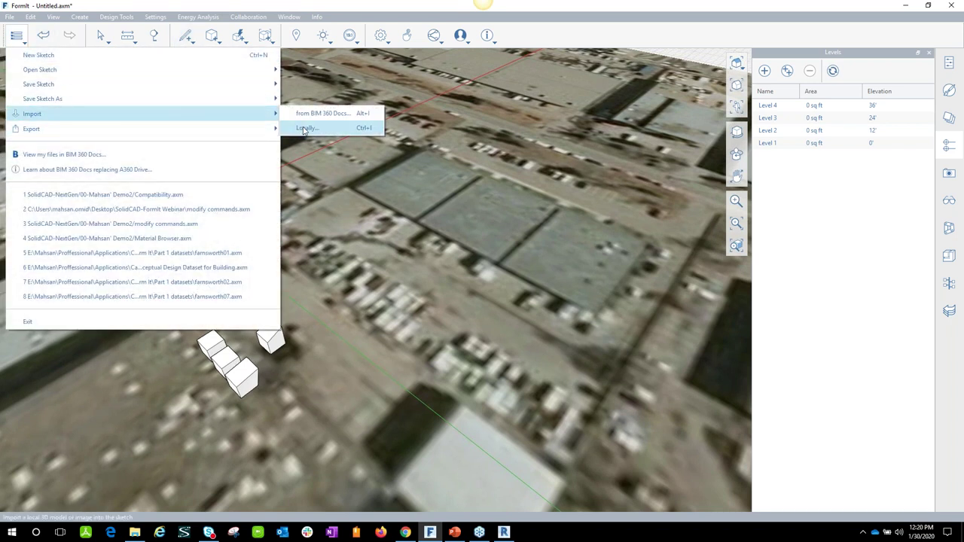
left_click(304, 129)
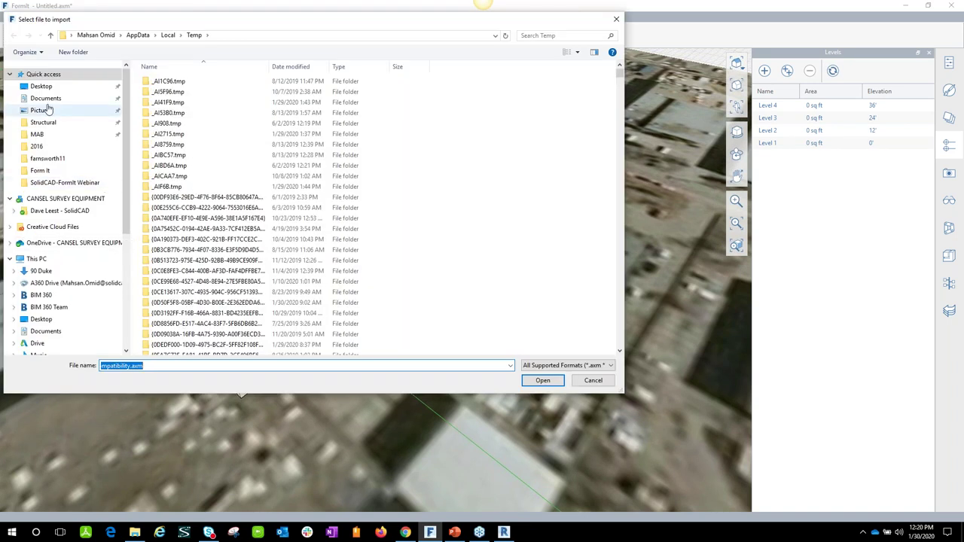
left_click(41, 86)
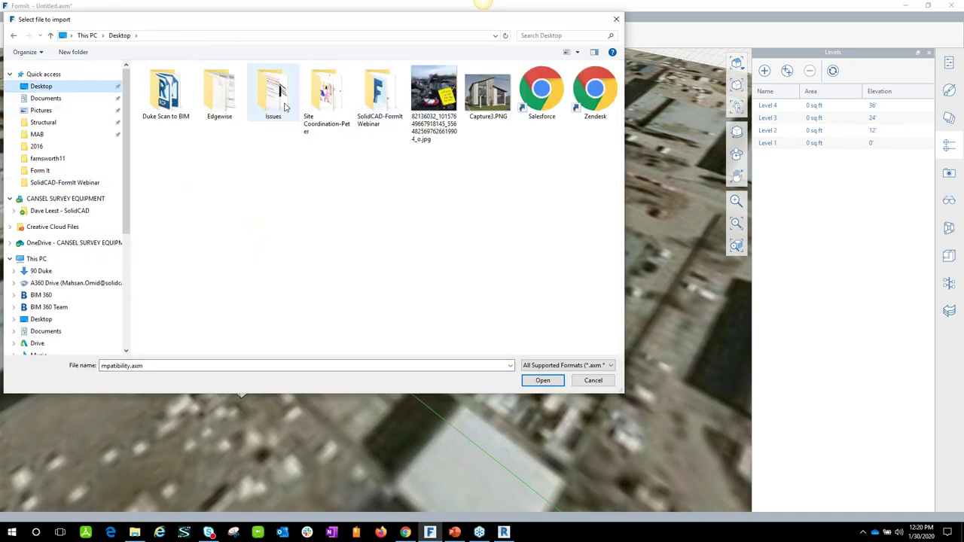
double_click(385, 96)
left_click(181, 82)
left_click(542, 380)
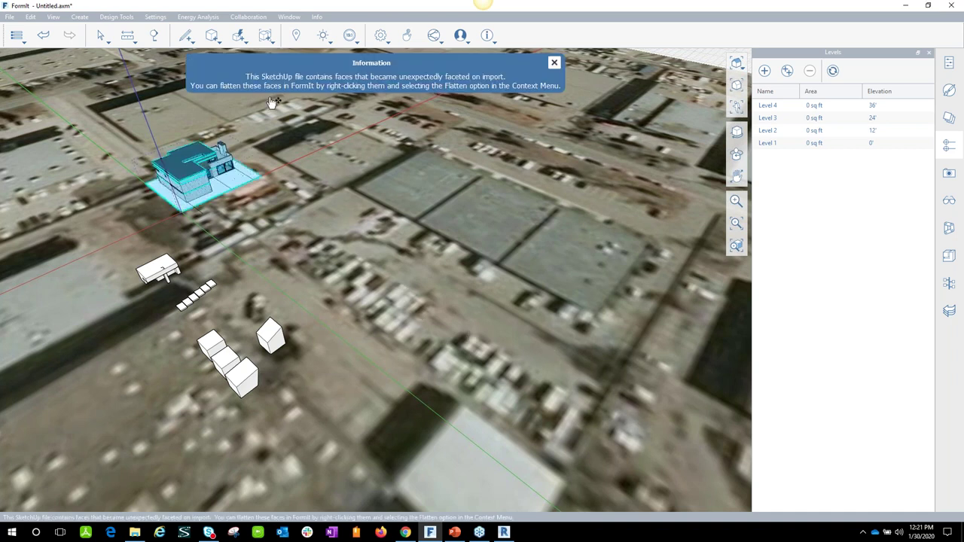
scroll(218, 170, "up", 5)
scroll(250, 186, "down", 5)
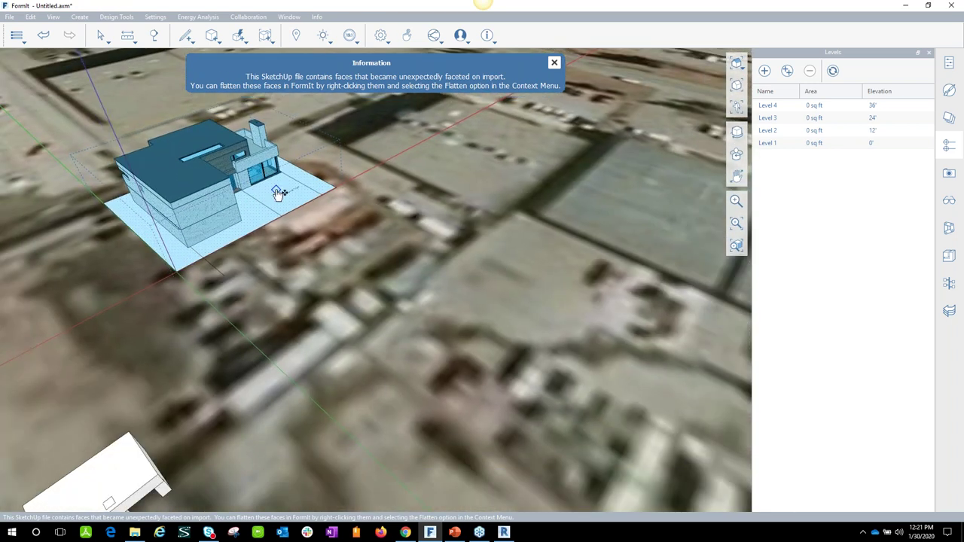
Dismiss the SketchUp import message and examine the imported house and its materials from closer up
middle_click_drag(349, 237, 252, 245)
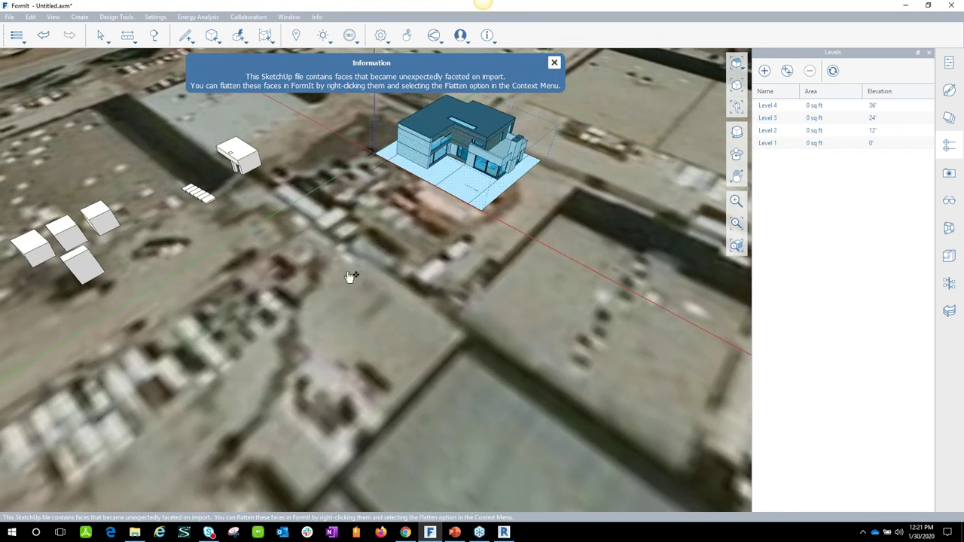
middle_click_drag(307, 316, 479, 198)
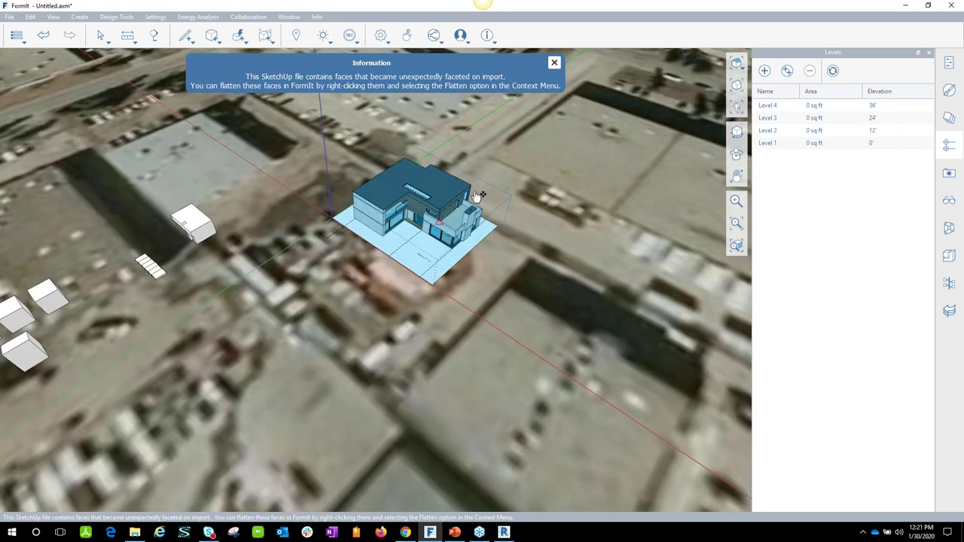
left_click(555, 62)
left_click(490, 268)
middle_click_drag(491, 268, 482, 241)
scroll(560, 324, "up", 5)
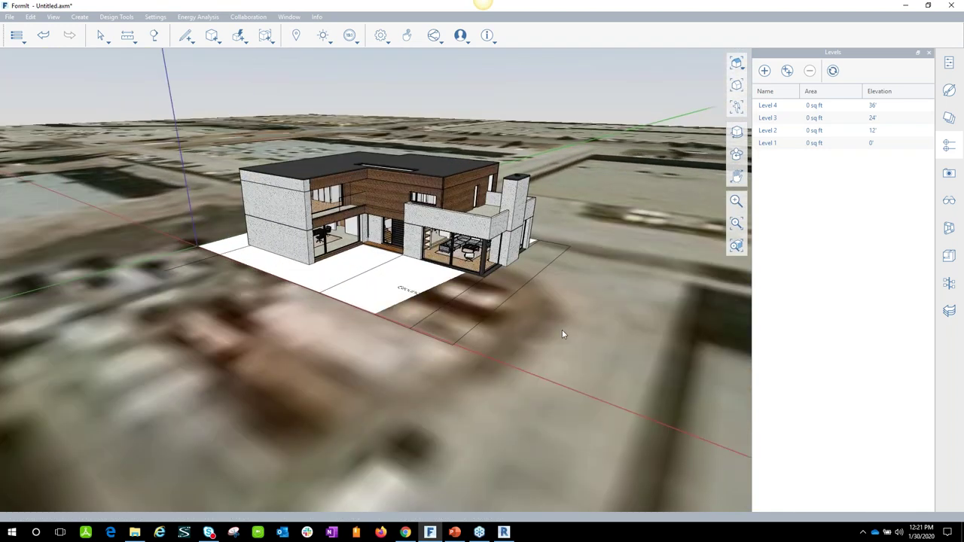
left_click(461, 251)
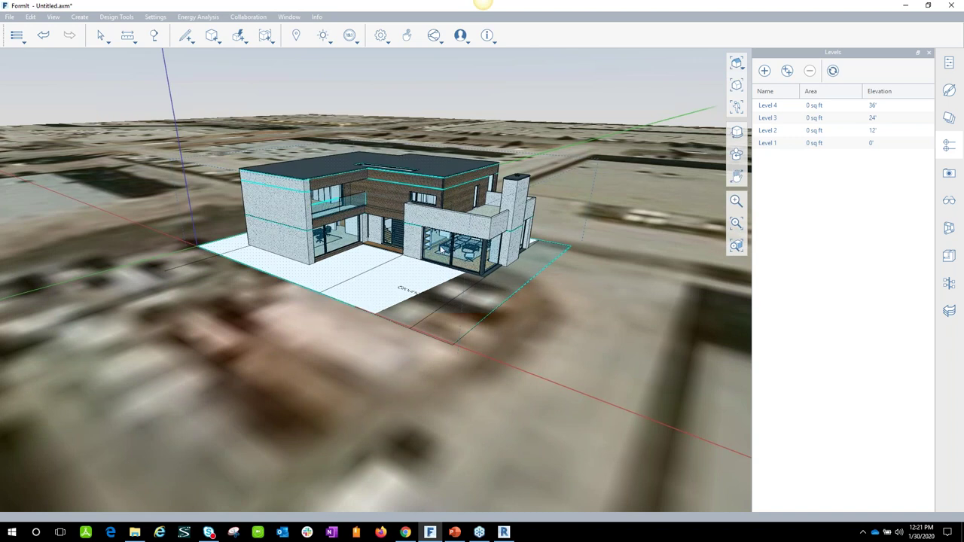
left_click(582, 207)
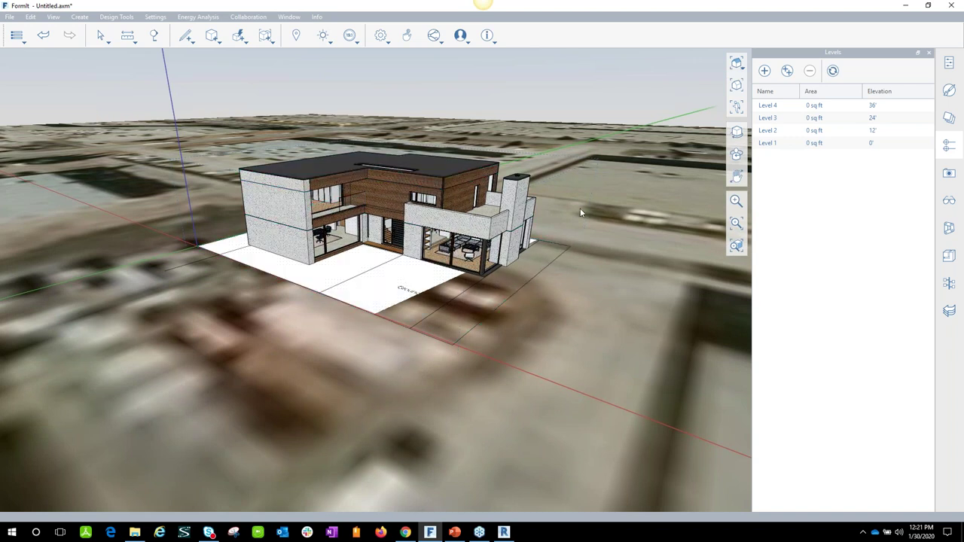
Review the sketch's groups tree, the sample content library and the list of materials brought in with the house
left_click(949, 284)
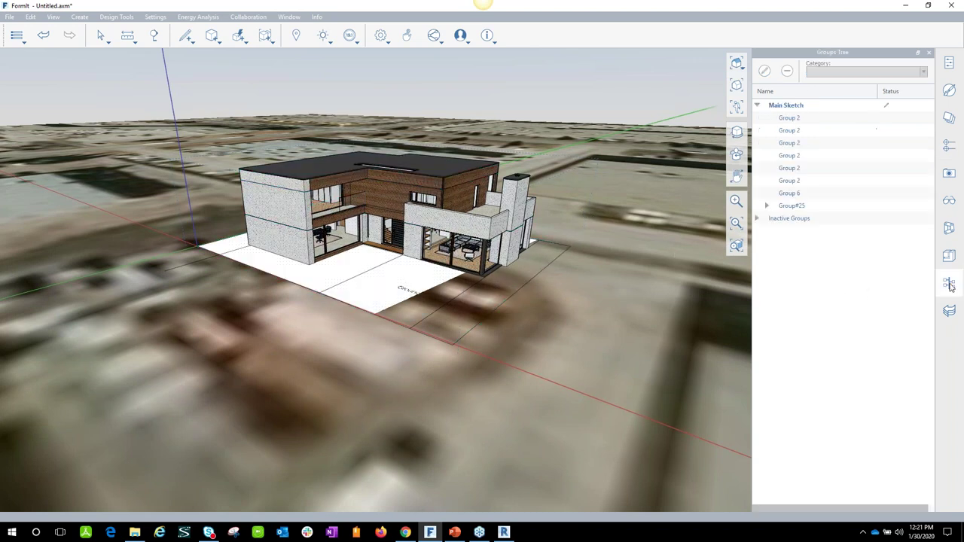
left_click(951, 257)
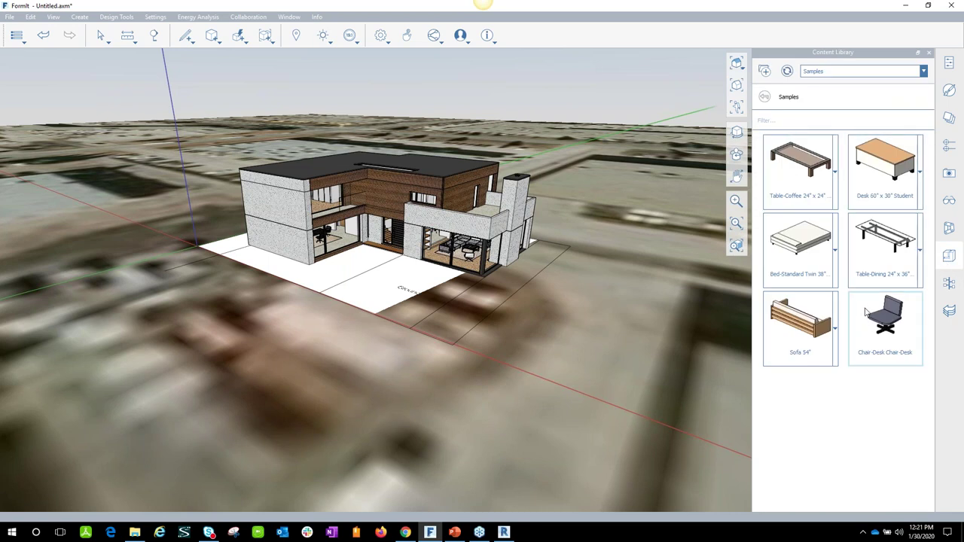
left_click(950, 94)
scroll(829, 196, "down", 10)
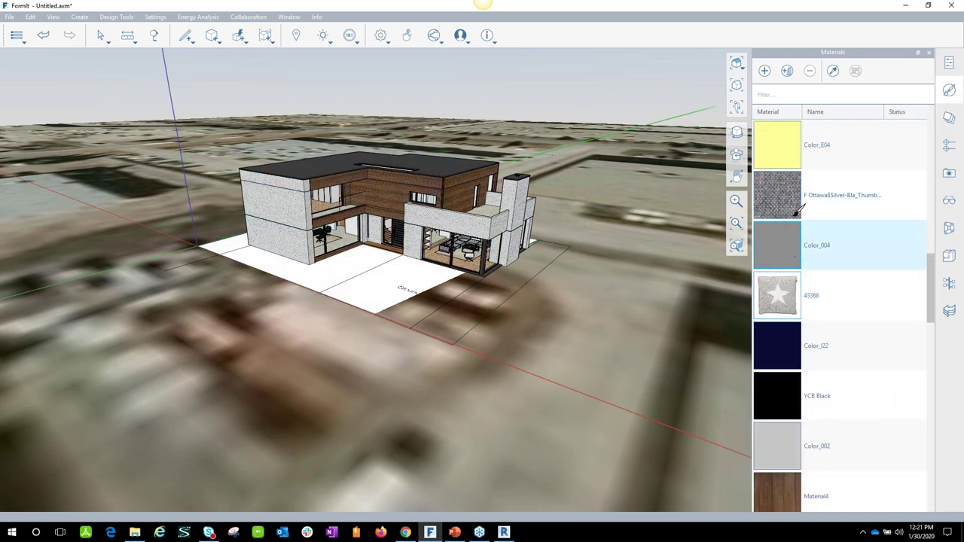
scroll(794, 286, "down", 3)
scroll(792, 302, "down", 8)
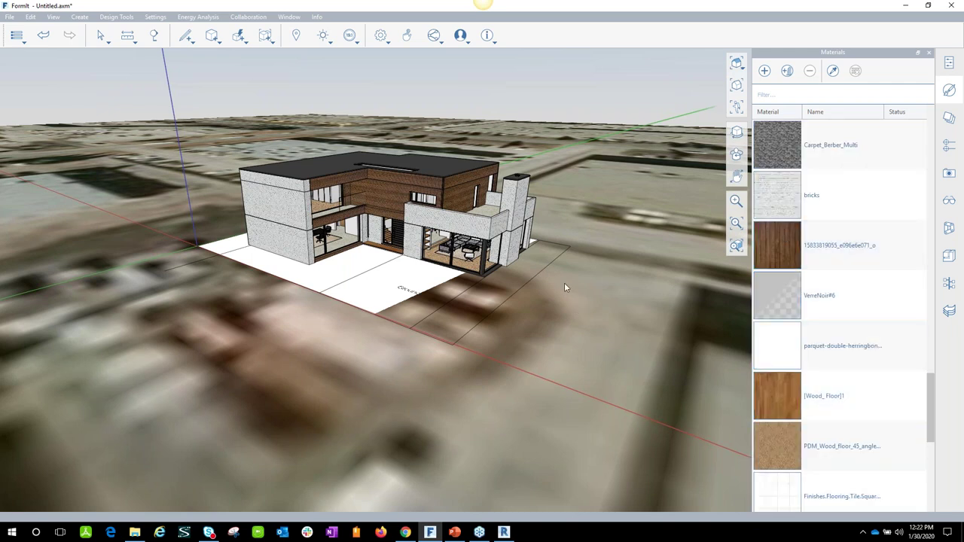
middle_click_drag(570, 285, 560, 316)
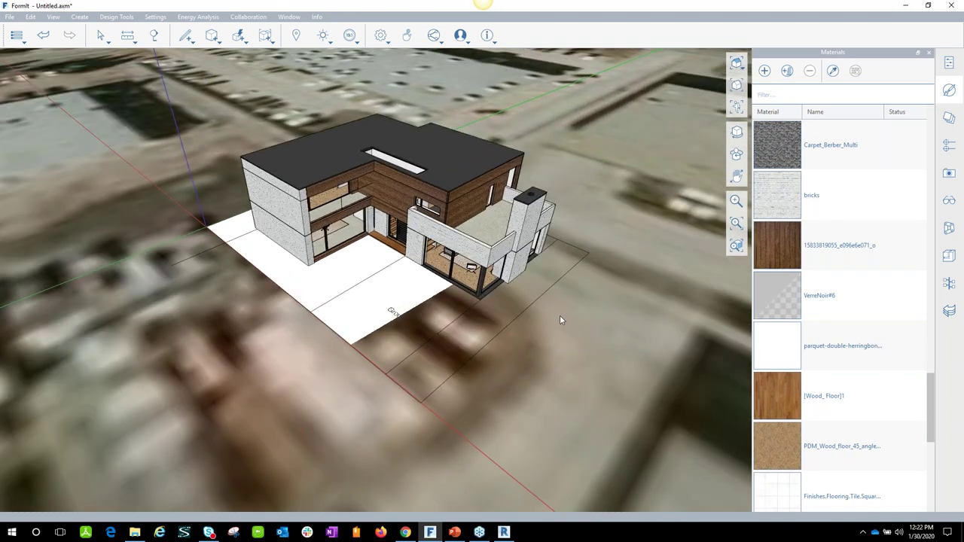
left_click(357, 256)
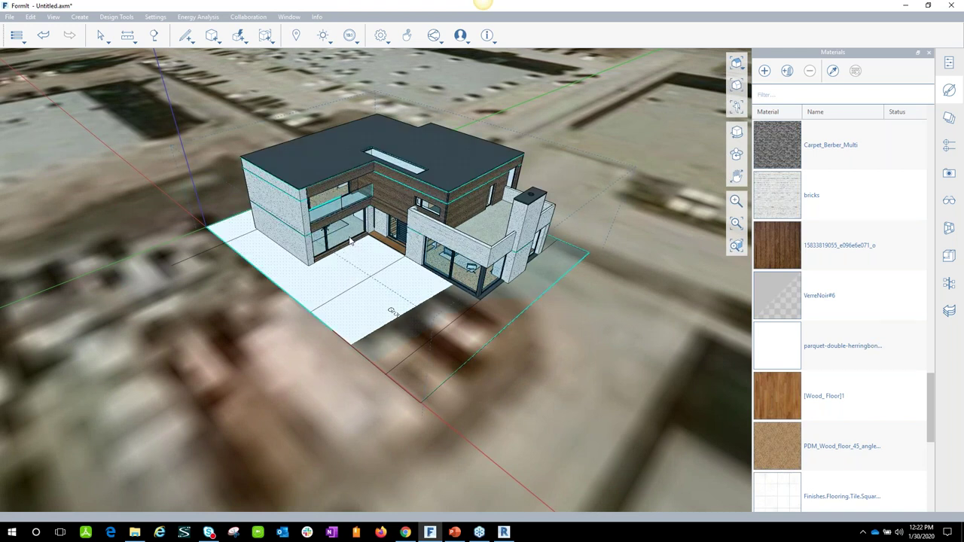
left_click(290, 348)
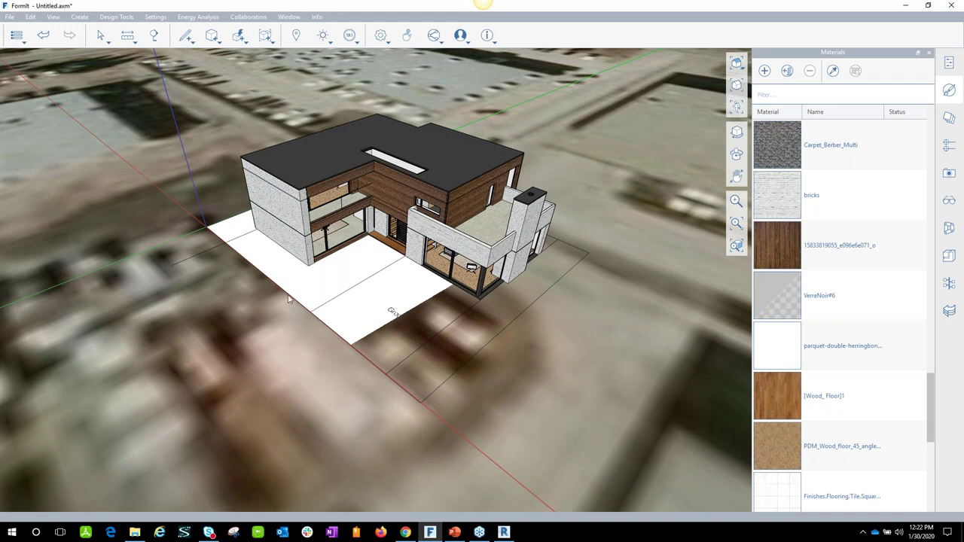
left_click(318, 302)
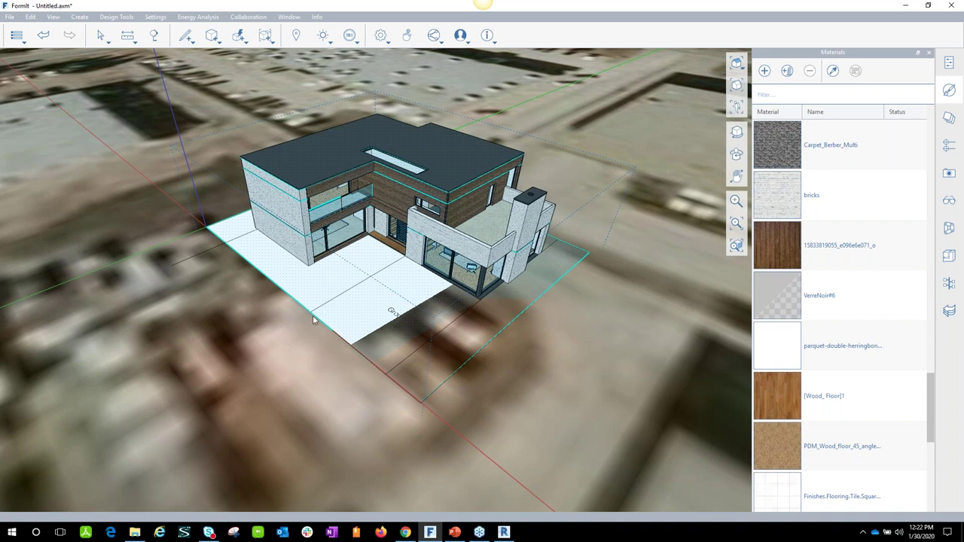
left_click(260, 316)
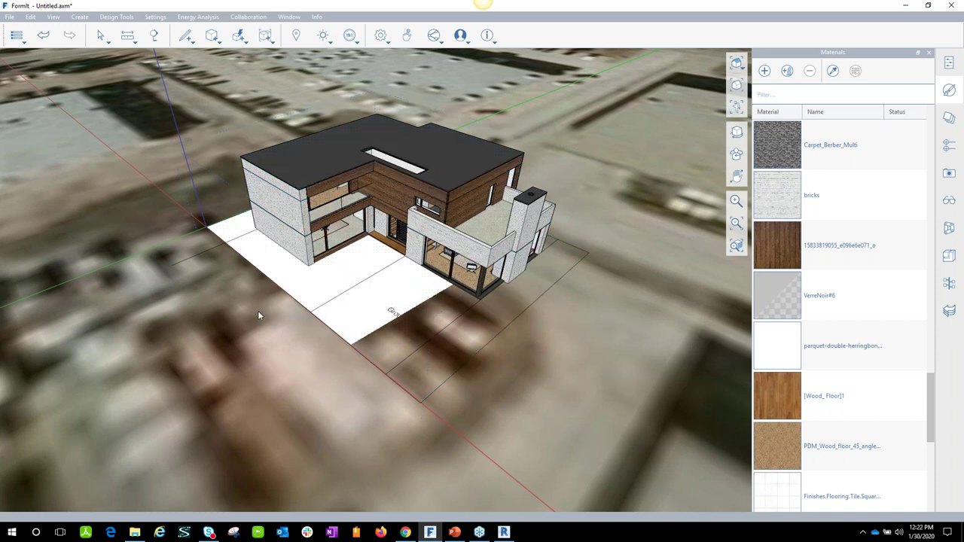
left_click(303, 214)
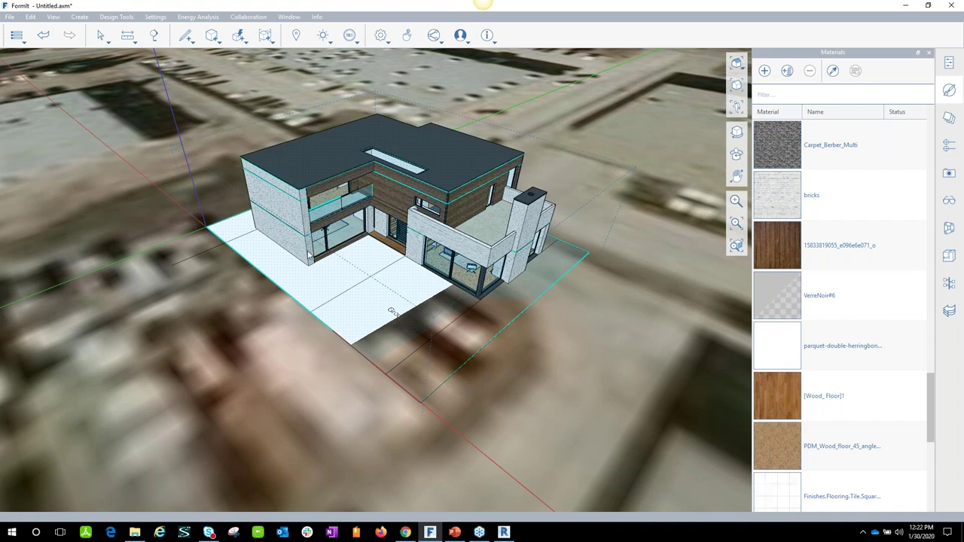
left_click(308, 251)
key("Escape")
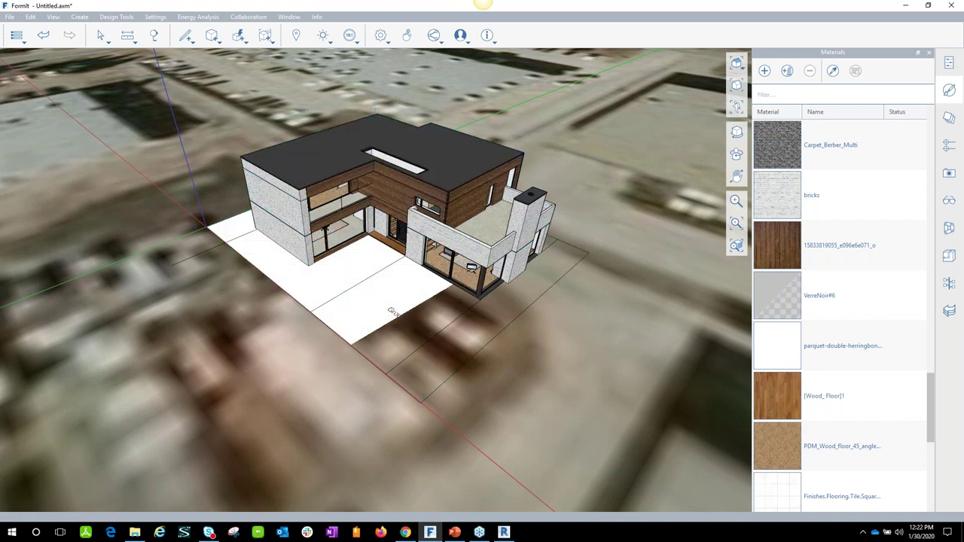
Open the imported house group for editing and review its layers, including the options for the Furniture layer
double_click(309, 254)
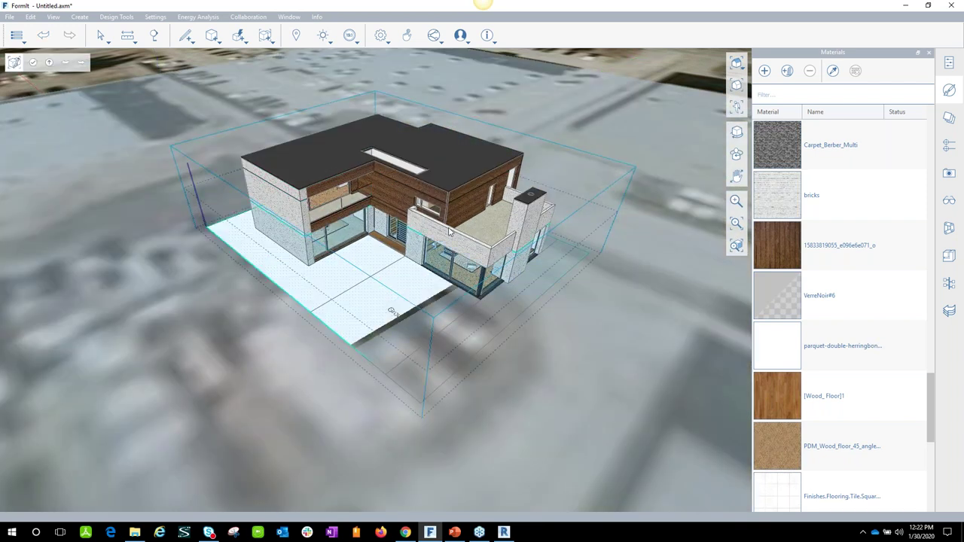
left_click(950, 118)
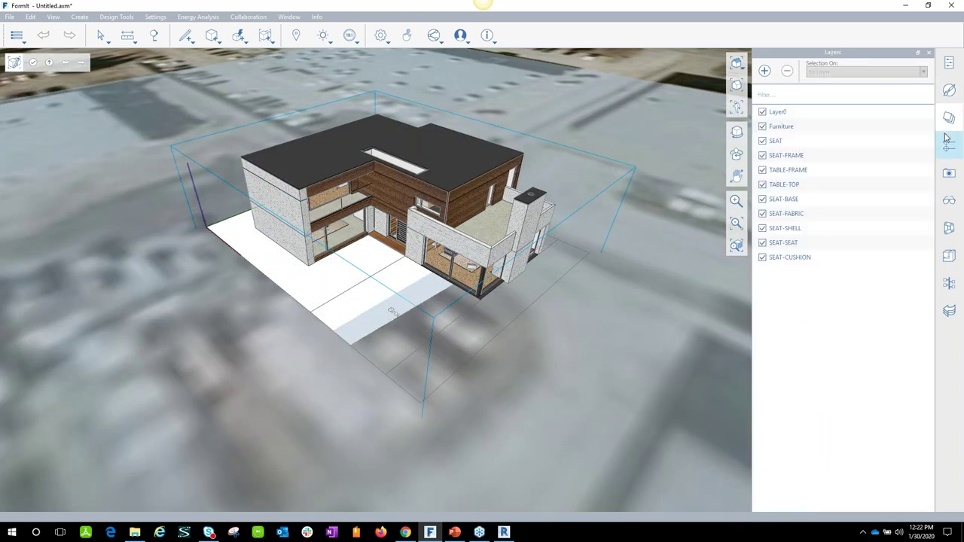
right_click(802, 127)
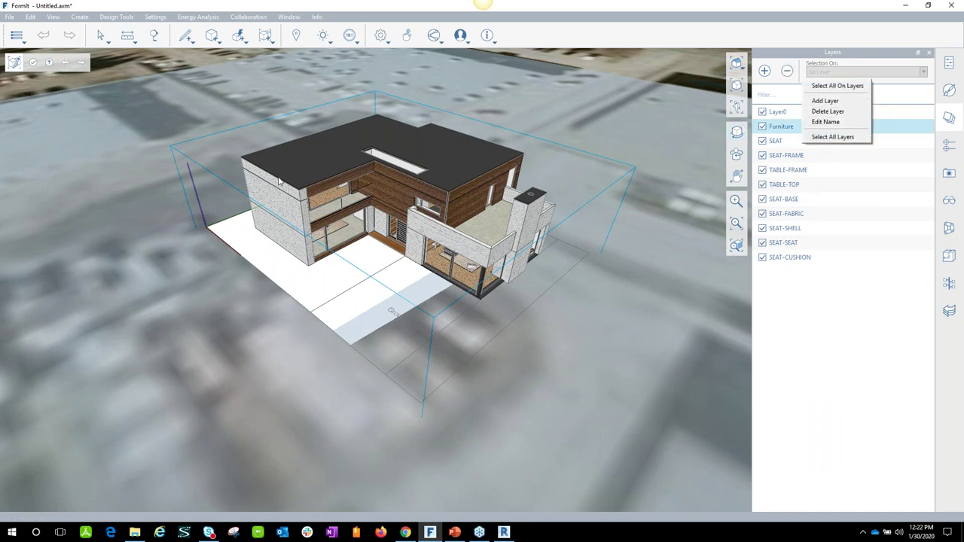
Open the nested ground-floor group of the house for editing
left_click(265, 41)
left_click(290, 61)
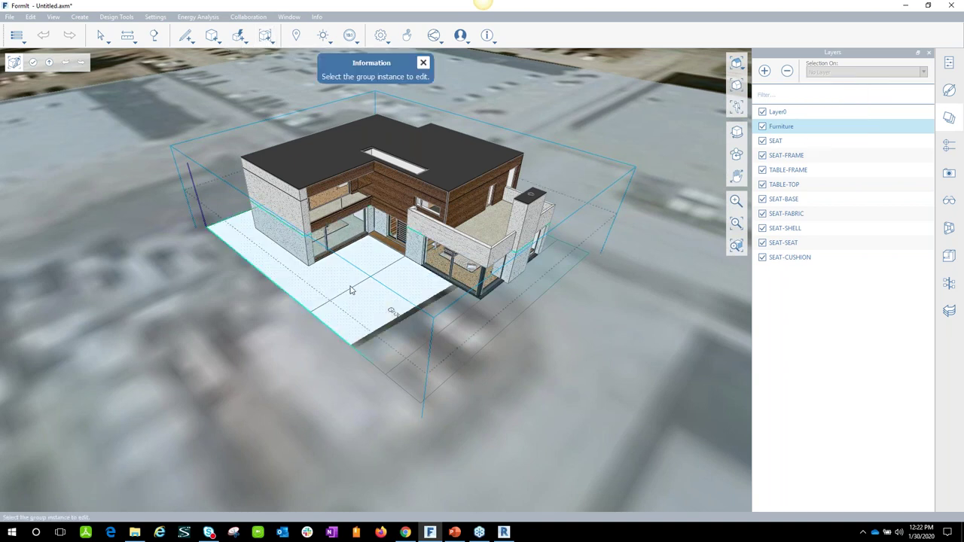
left_click(351, 280)
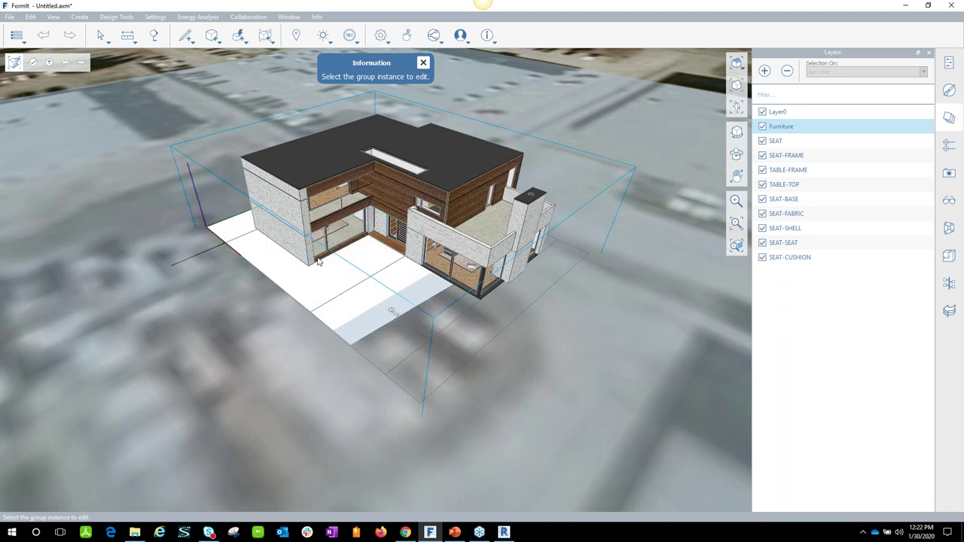
left_click(315, 258)
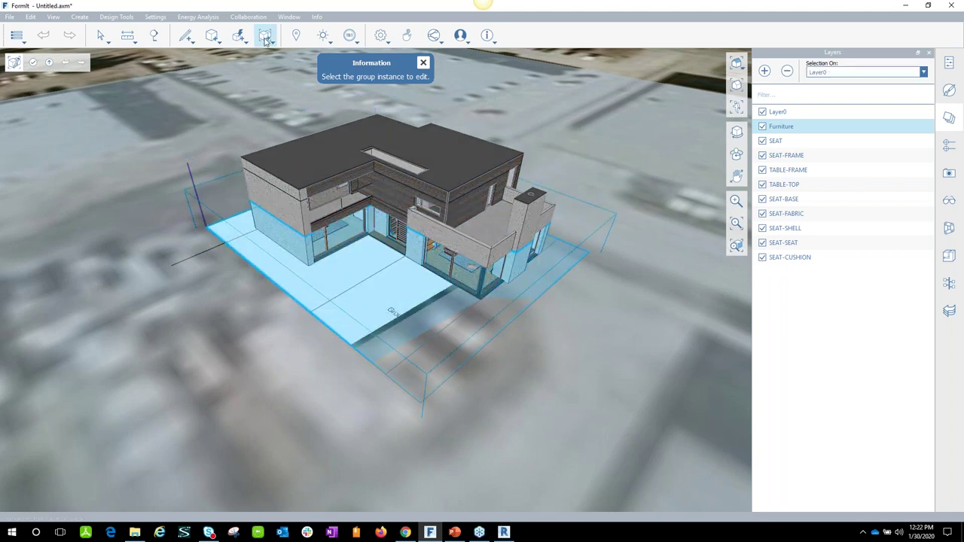
left_click(289, 83)
left_click(318, 294)
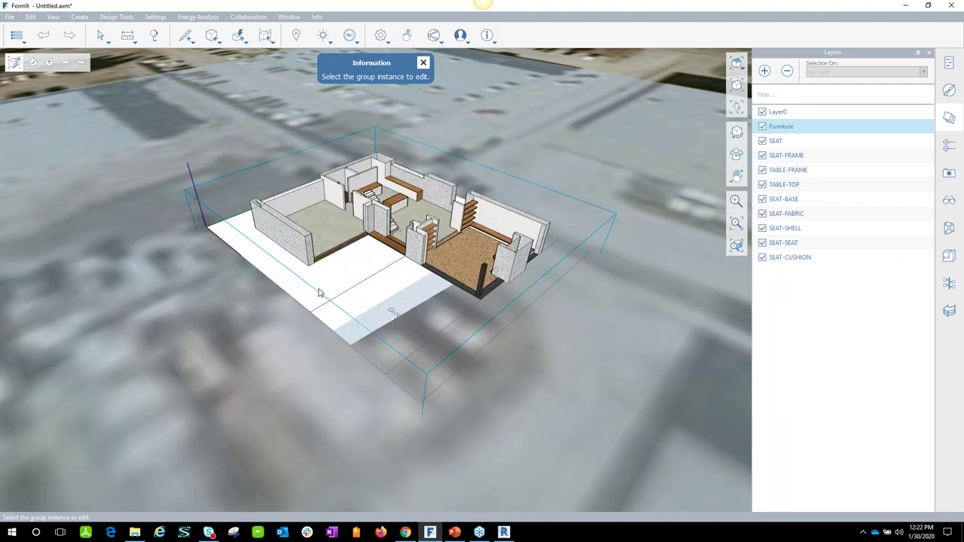
Enable the Identify Watertight Issues diagnostic and examine the flagged edges on the ground-floor walls
middle_click_drag(444, 265, 560, 340)
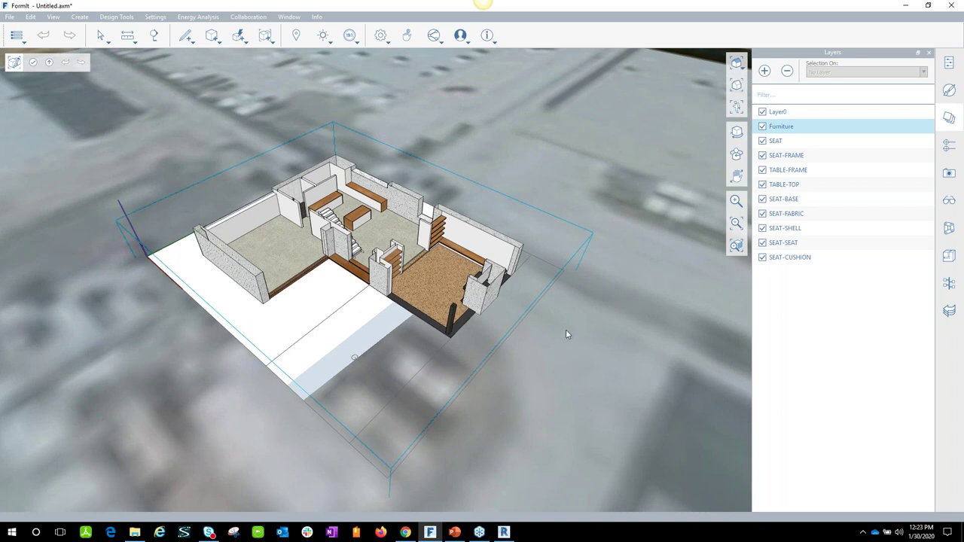
left_click(950, 207)
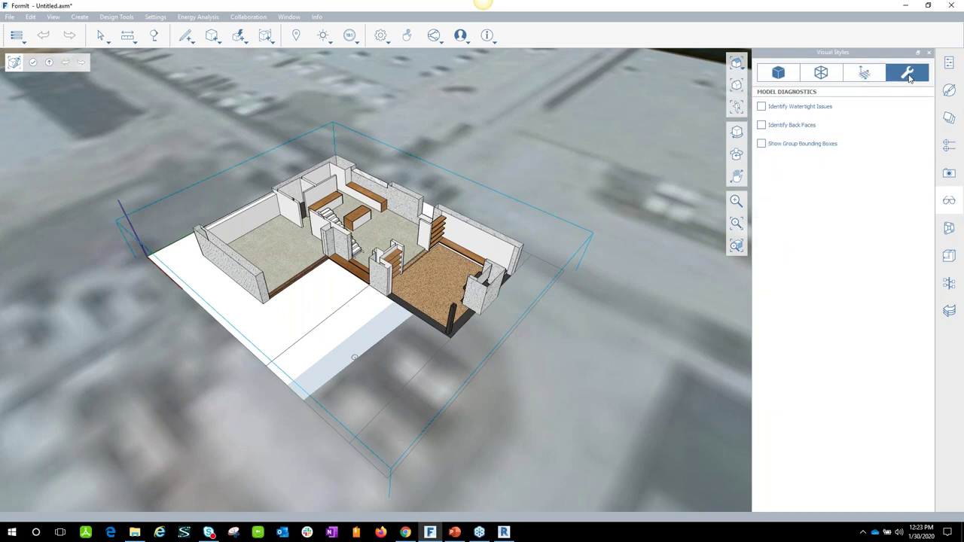
left_click(763, 108)
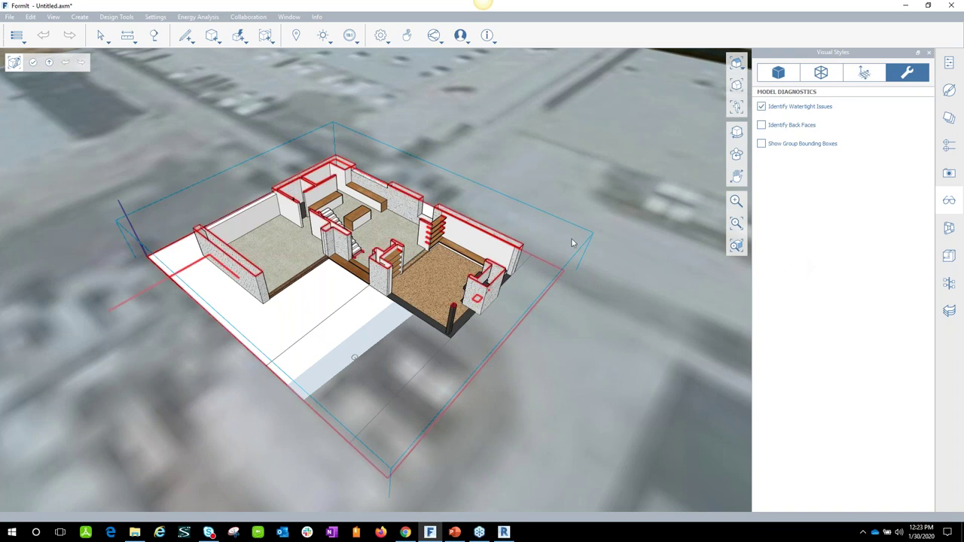
left_click(525, 248)
middle_click_drag(525, 249, 513, 247)
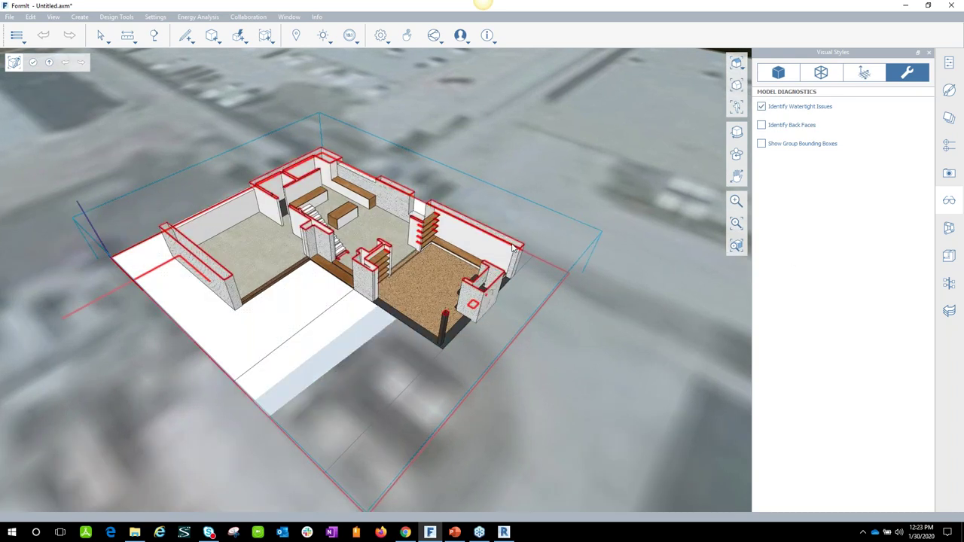
scroll(513, 247, "up", 3)
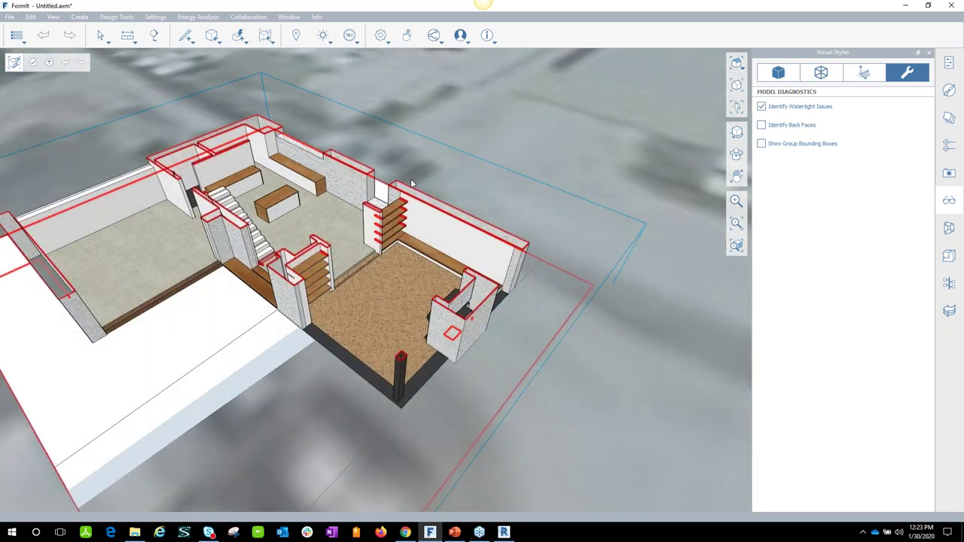
left_click(519, 229)
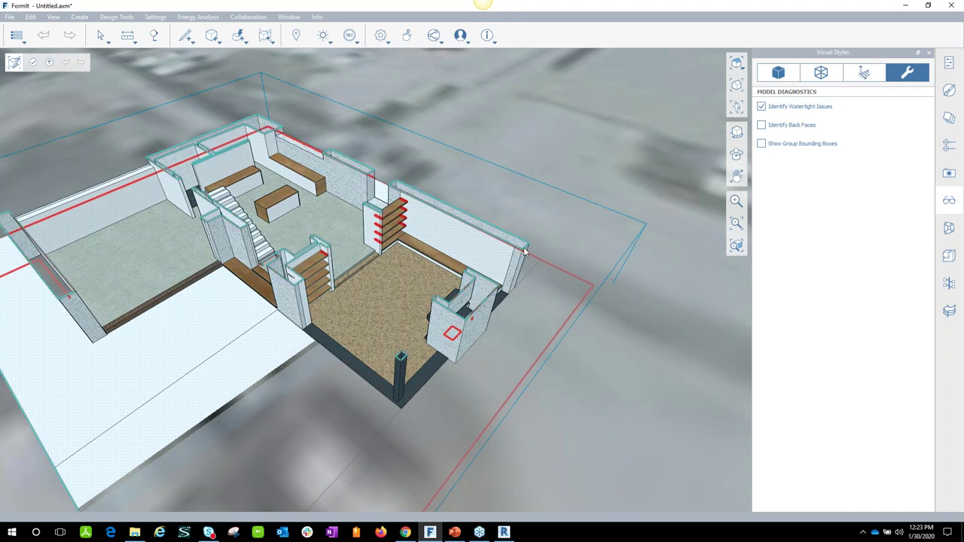
left_click(594, 345)
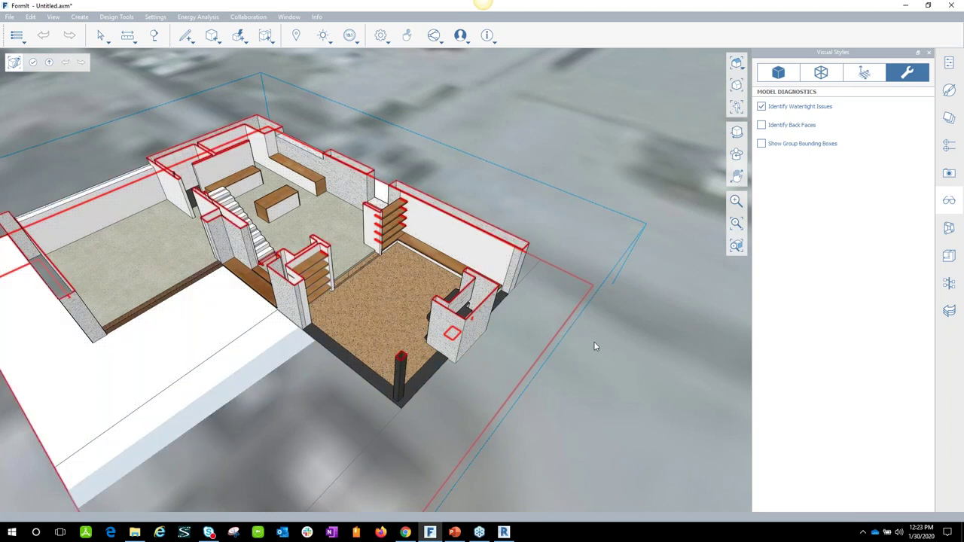
Use the Cover tool to select the open top edges of the long ground-floor wall beside the wooden shelves
scroll(594, 344, "down", 2)
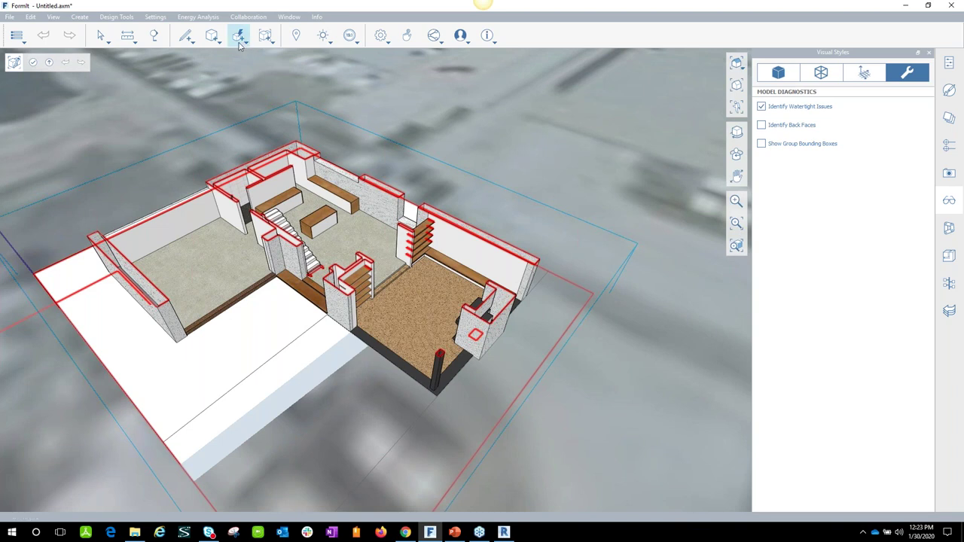
mouse_move(238, 38)
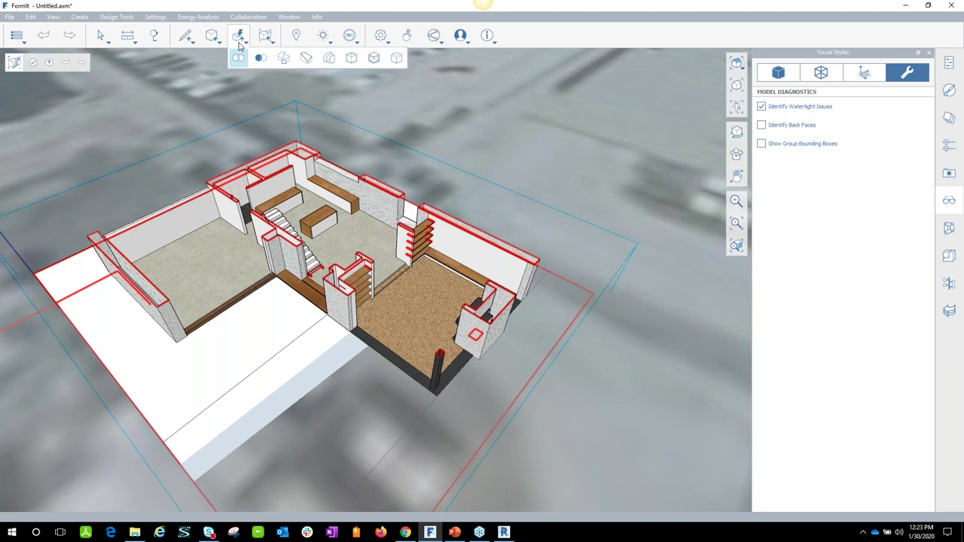
left_click(306, 59)
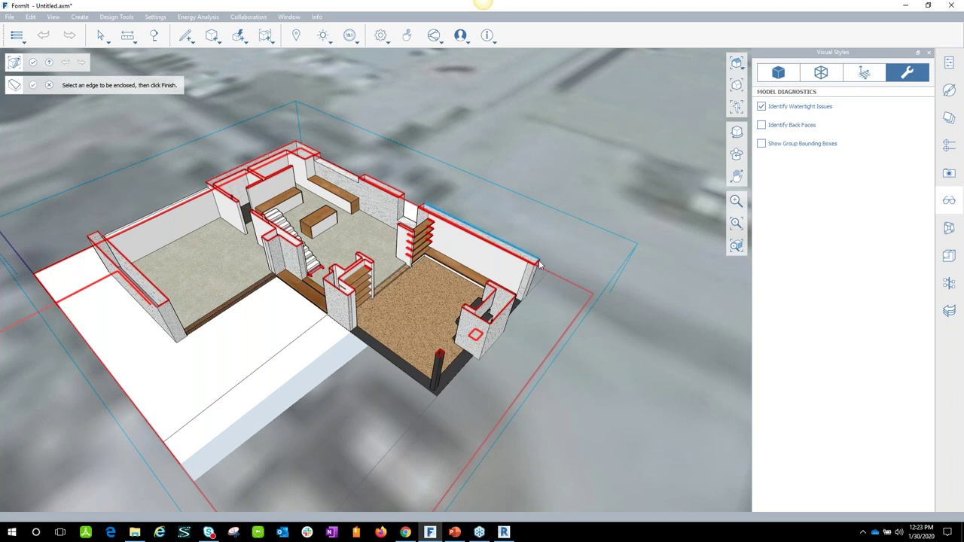
scroll(540, 265, "up", 5)
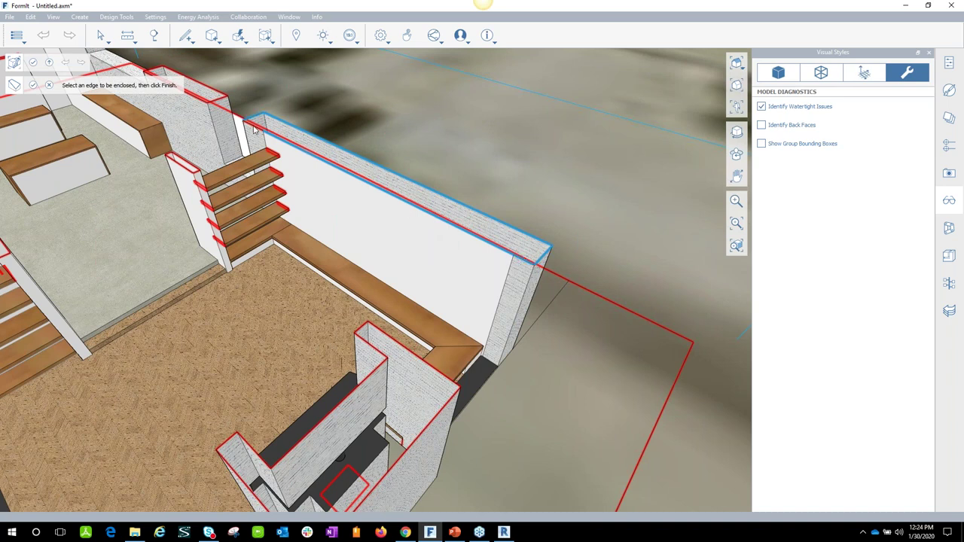
scroll(399, 125, "down", 3)
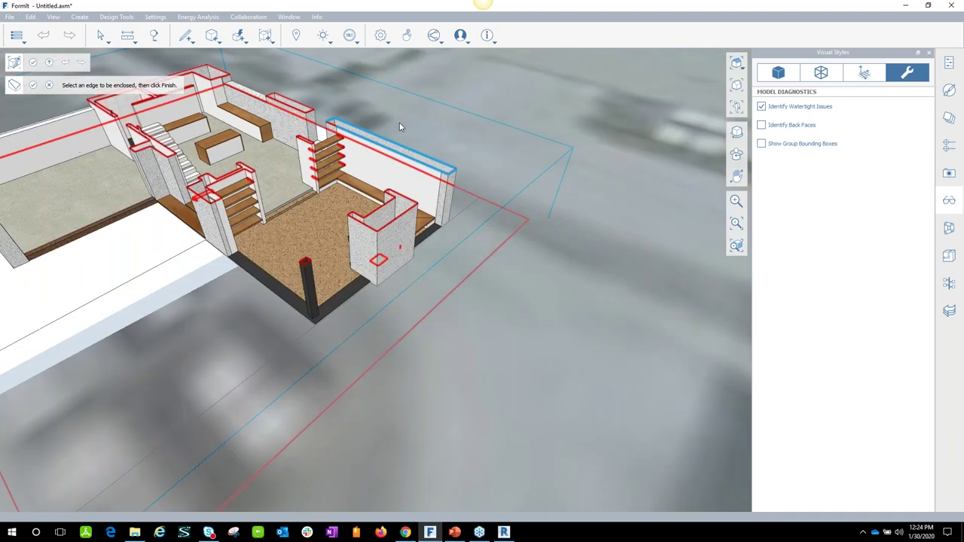
scroll(399, 122, "down", 2)
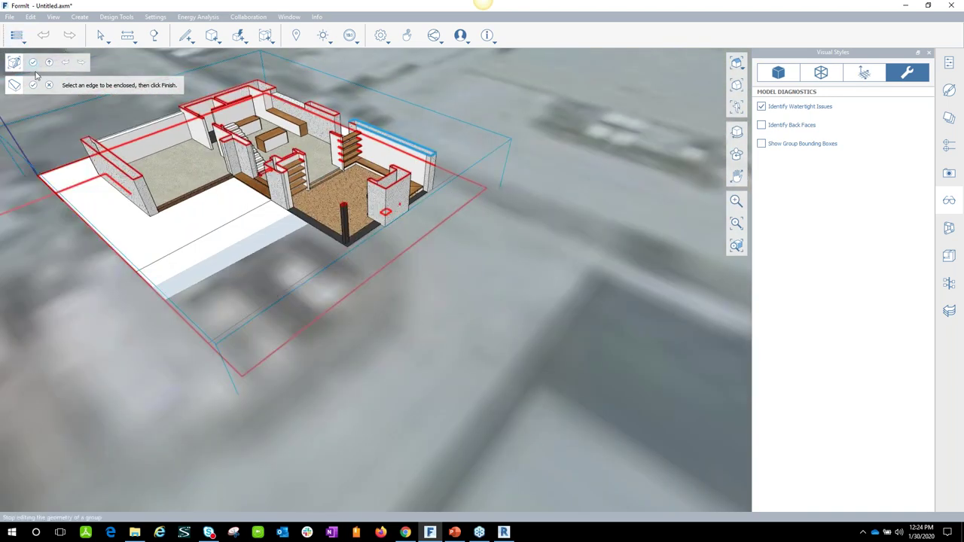
Stop editing the house's groups and turn off the Identify Watertight Issues diagnostic
left_click(36, 73)
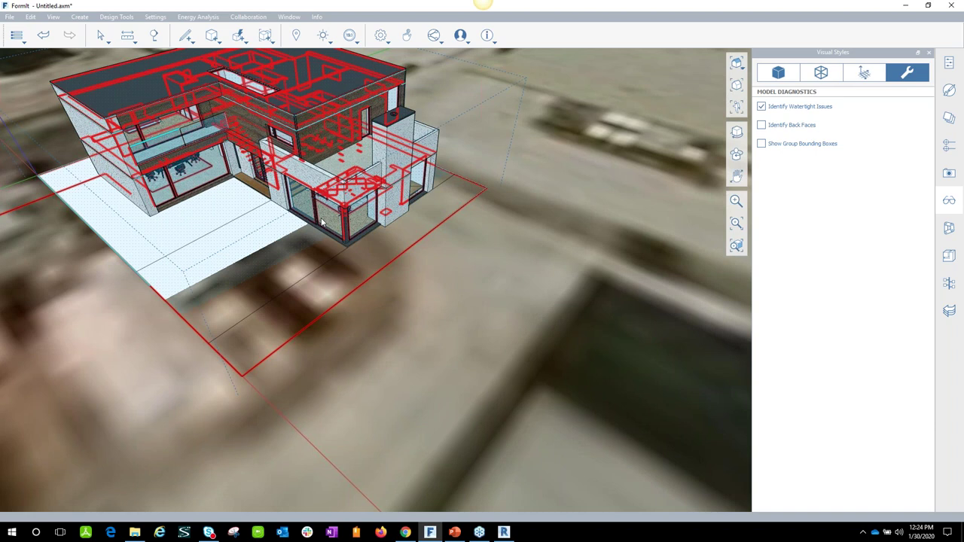
middle_click_drag(364, 256, 563, 301)
left_click(761, 107)
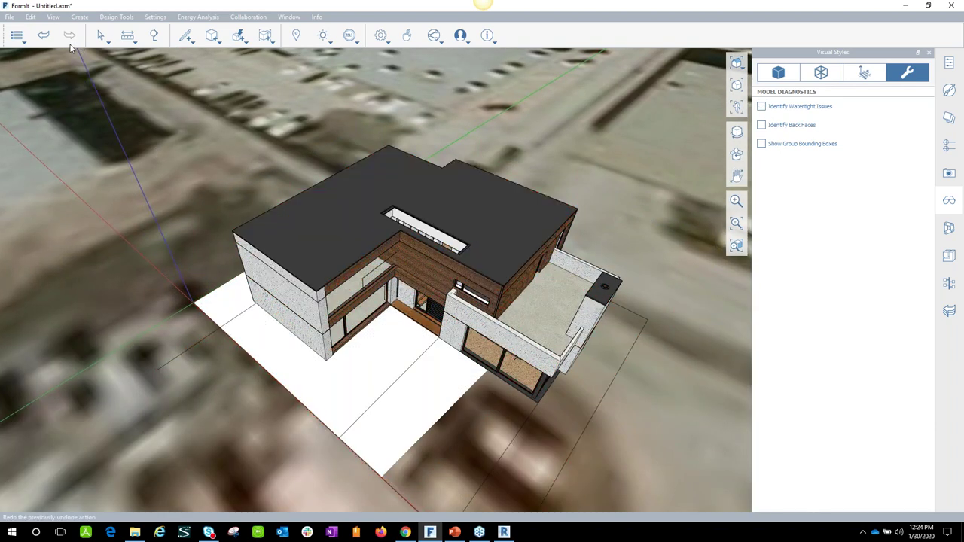
Review the local export file types, selecting the SAT format for all objects, and close the export without saving a file
left_click(16, 34)
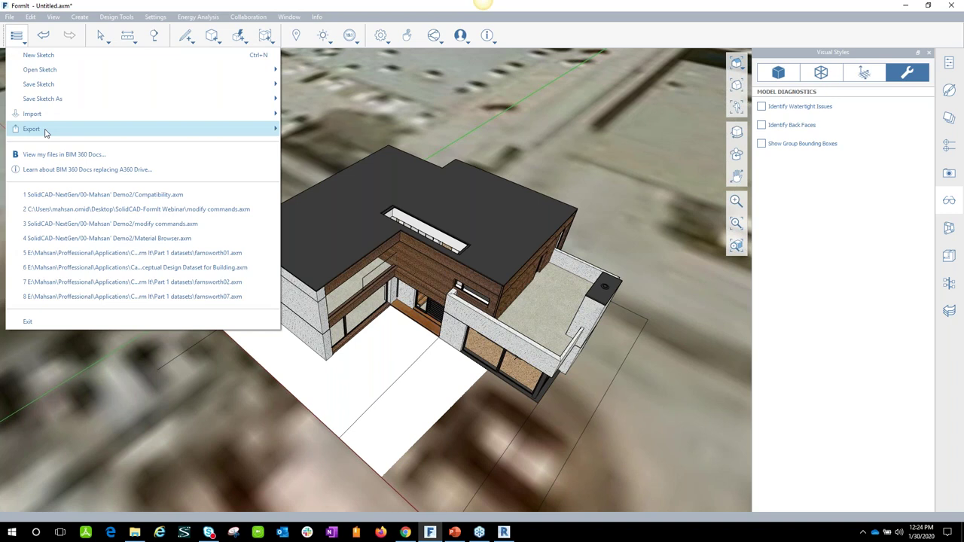
mouse_move(204, 133)
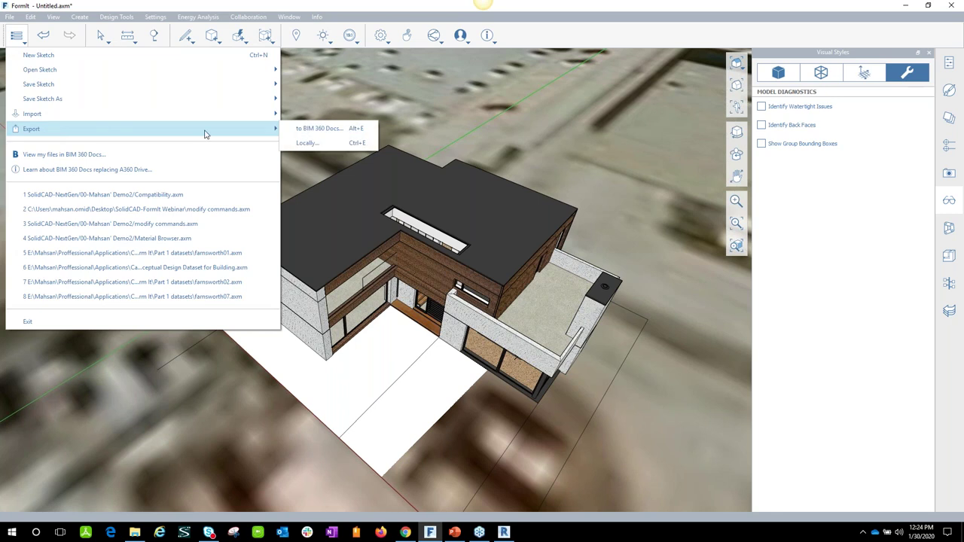
left_click(311, 144)
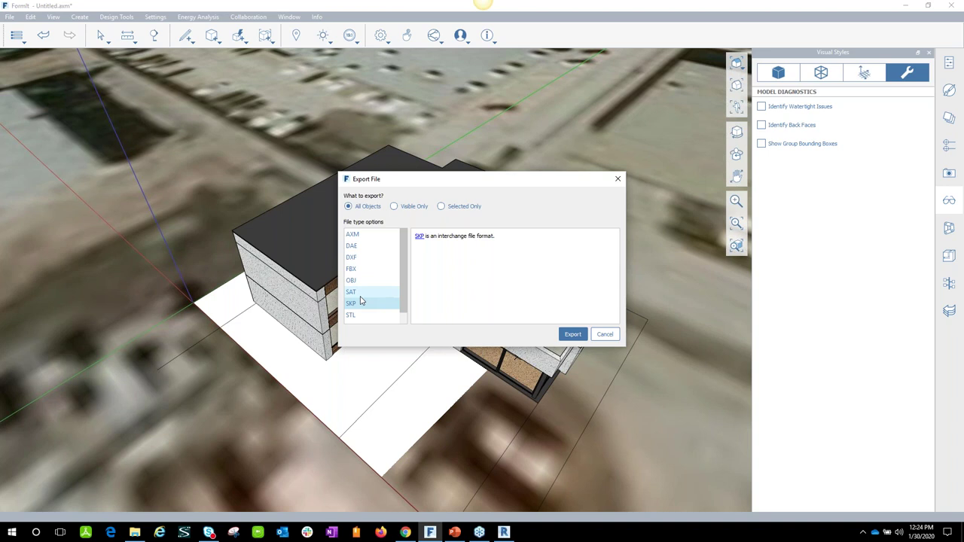
left_click(360, 293)
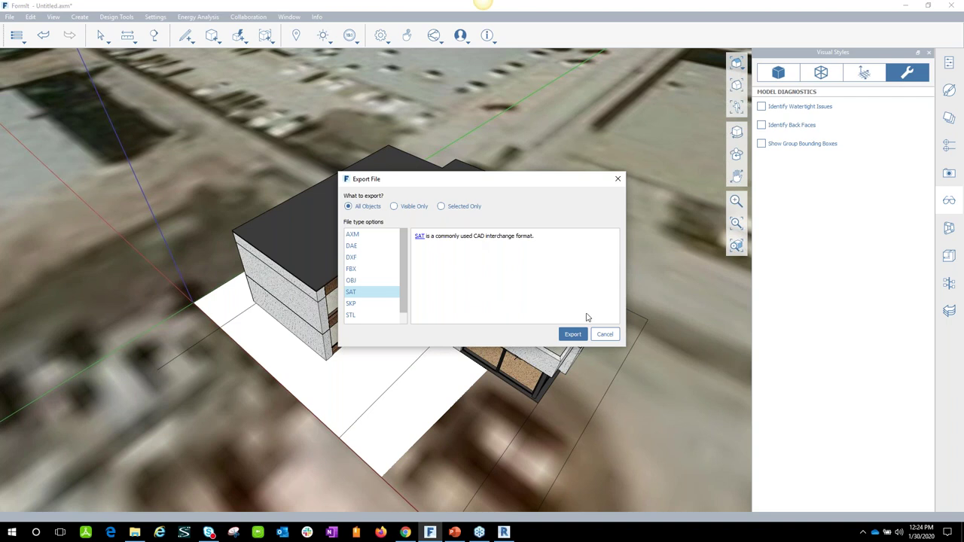
left_click(606, 336)
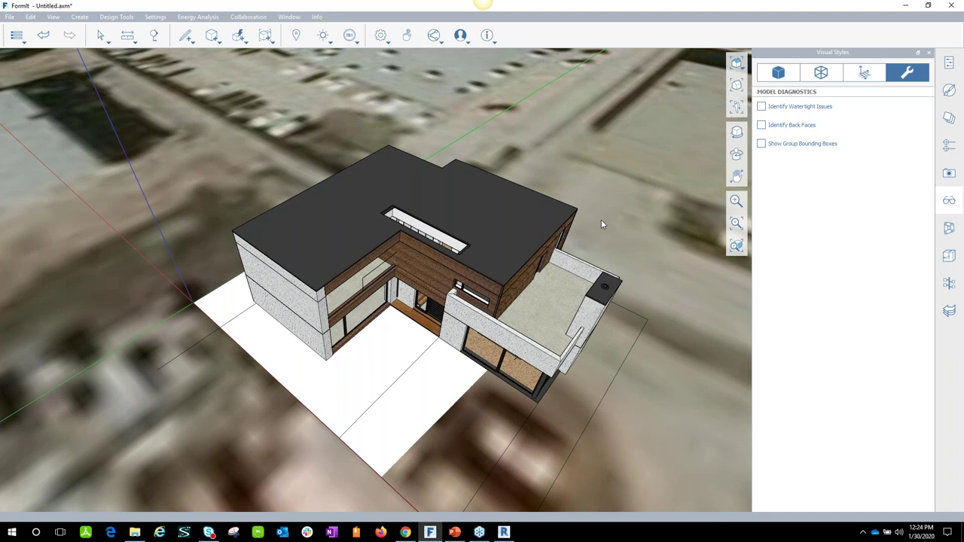
Show the Insight energy analysis commands for the house model
middle_click_drag(672, 360, 614, 326)
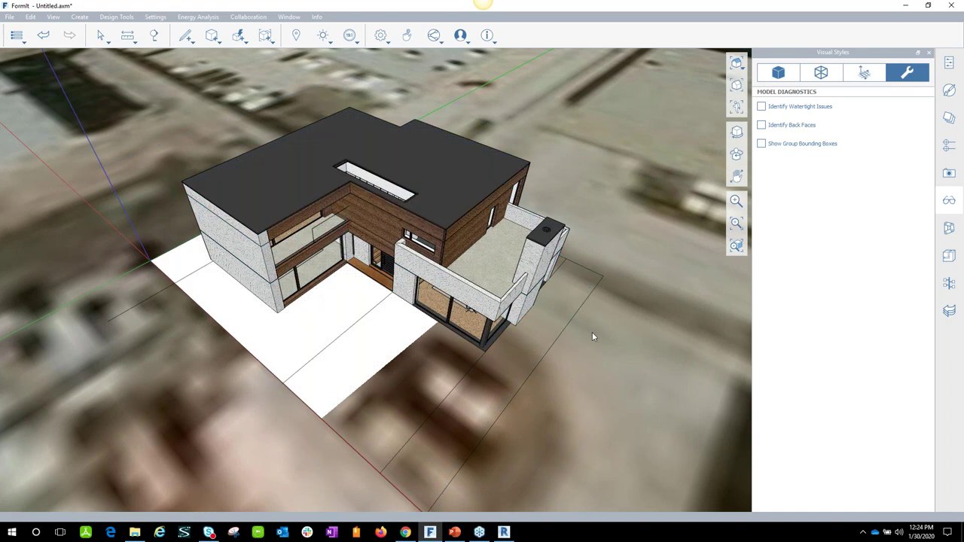
left_click(351, 38)
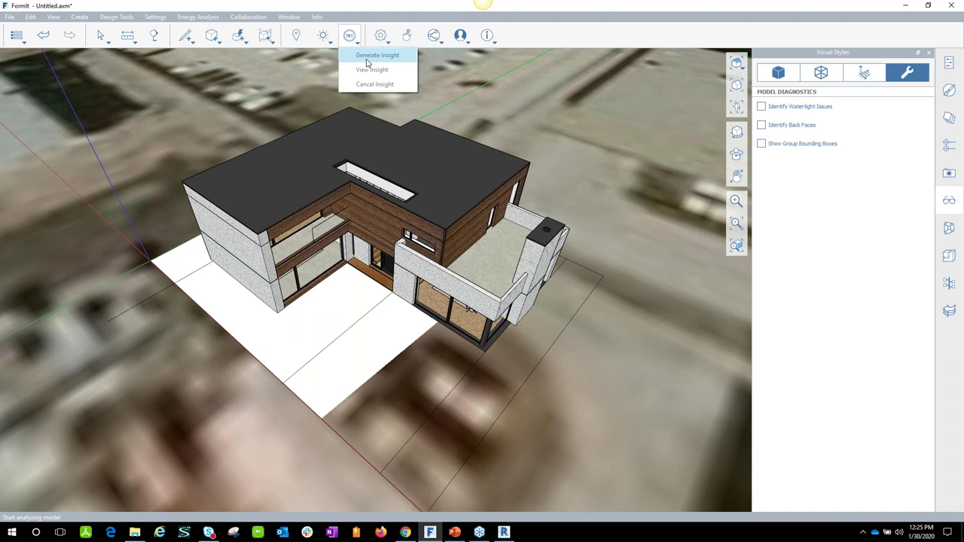